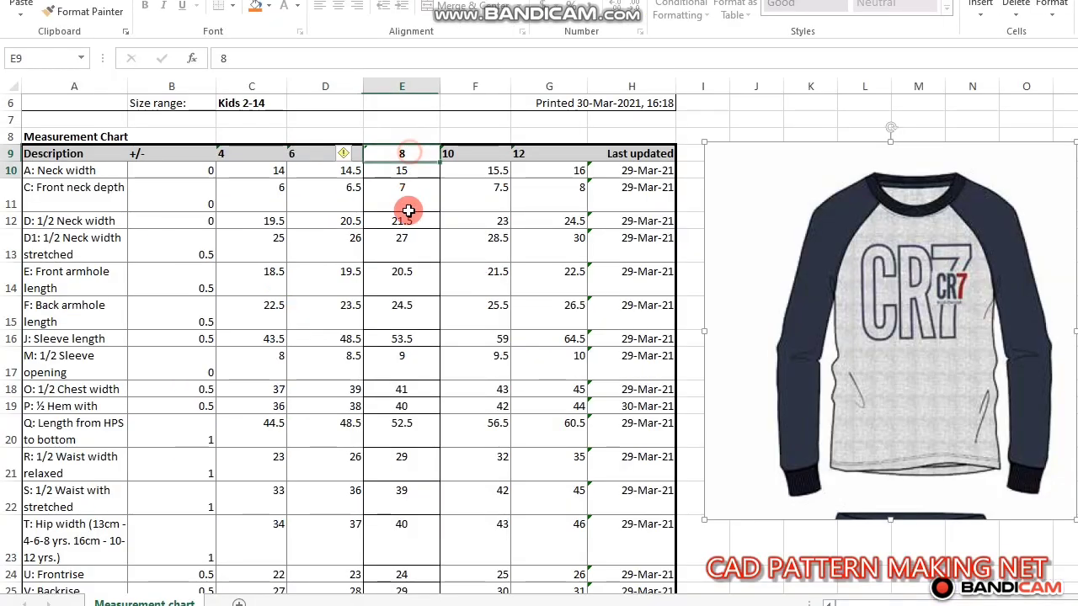
- Review the size 8 column of the measurement chart alongside the long-sleeve shirt sketch
drag(133, 100, 132, 509)
drag(401, 509, 402, 517)
click(713, 208)
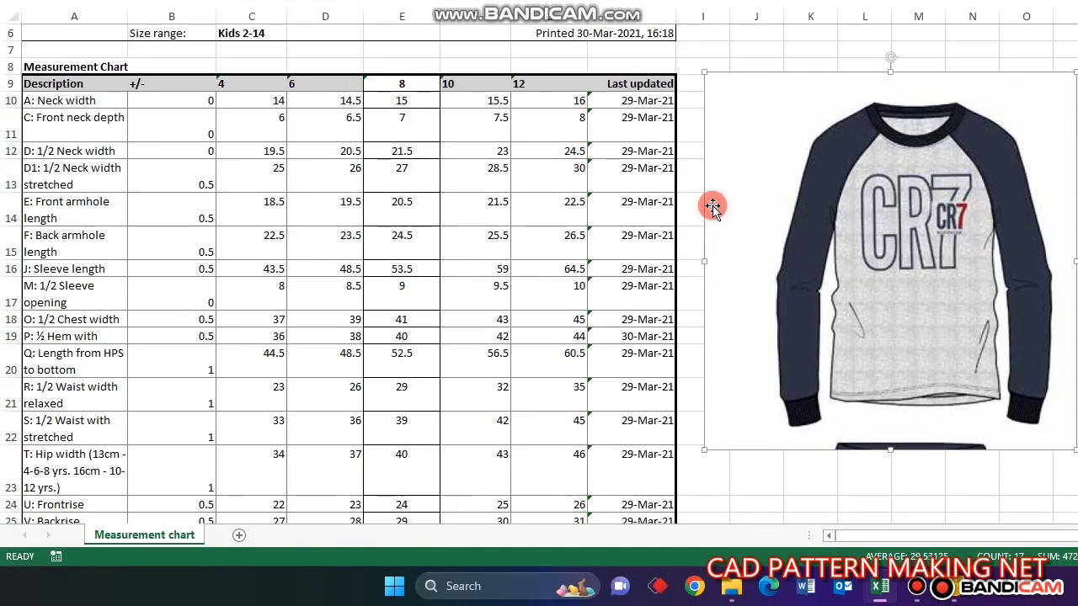
click(409, 115)
click(408, 100)
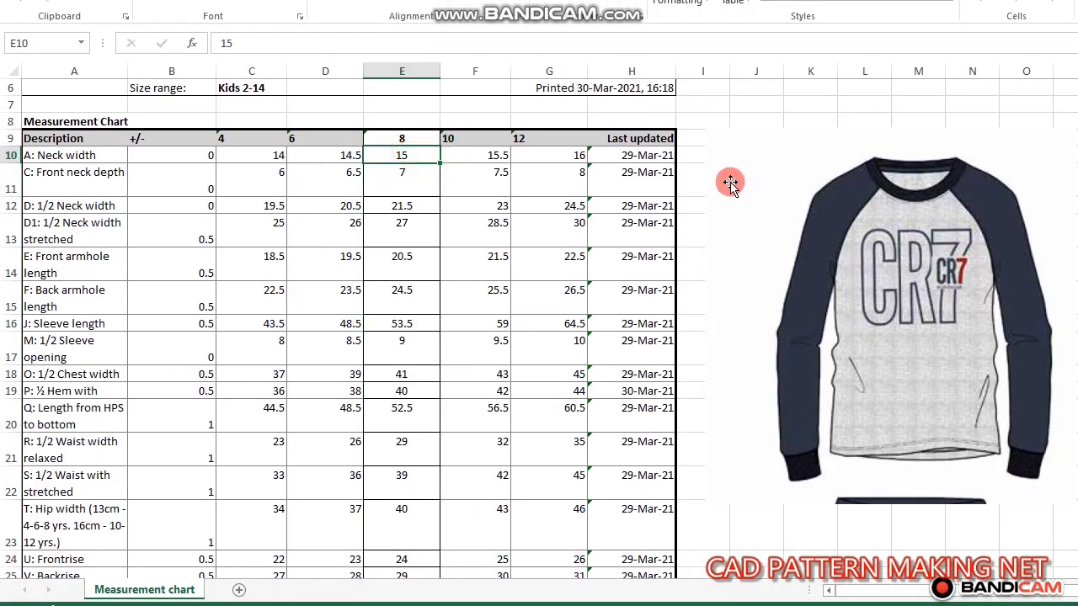
click(777, 132)
click(715, 287)
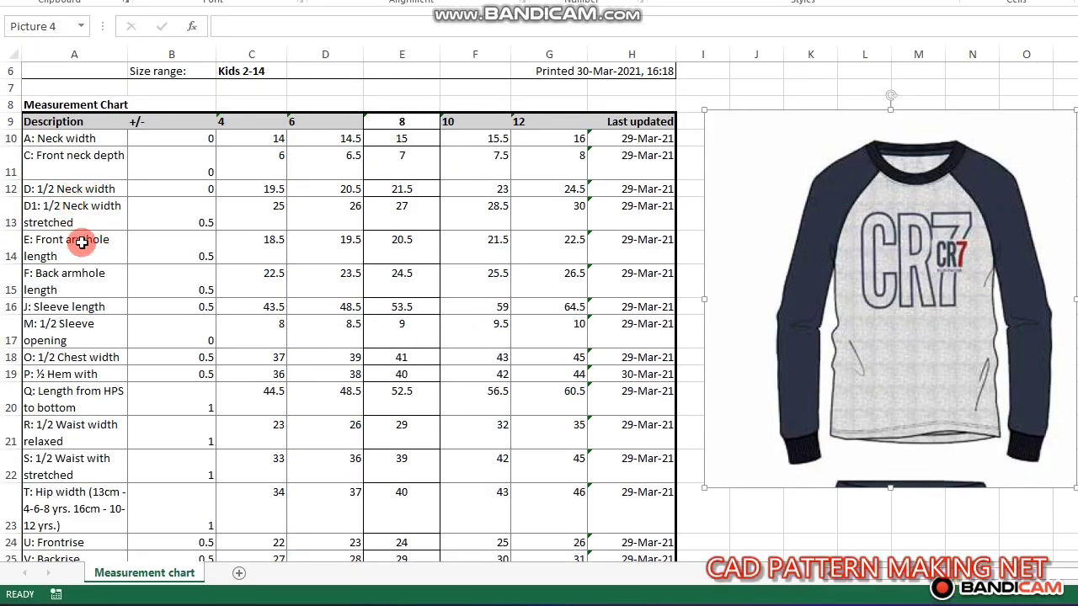
- Examine the armhole, sleeve, chest, hem and length from HPS rows, then the values listed for size 8
click(80, 242)
click(88, 280)
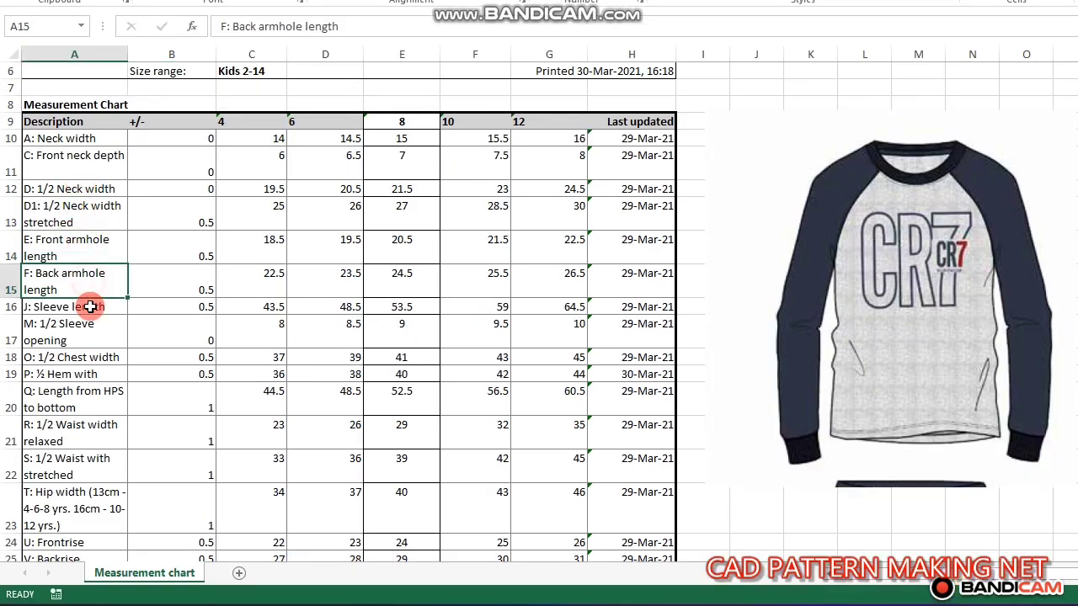
click(88, 307)
click(92, 356)
click(89, 374)
click(84, 393)
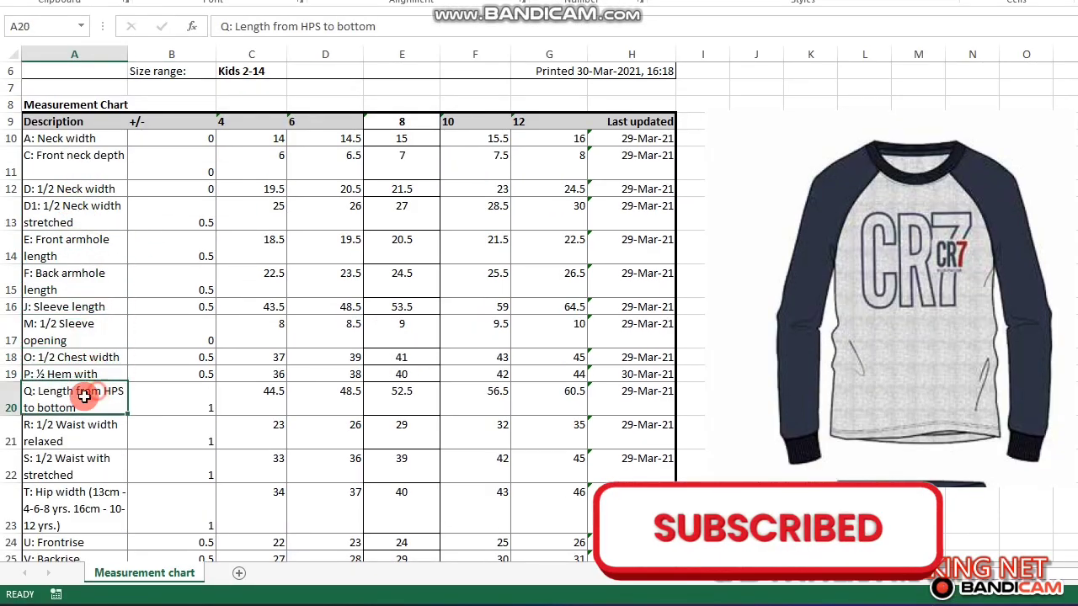
click(154, 393)
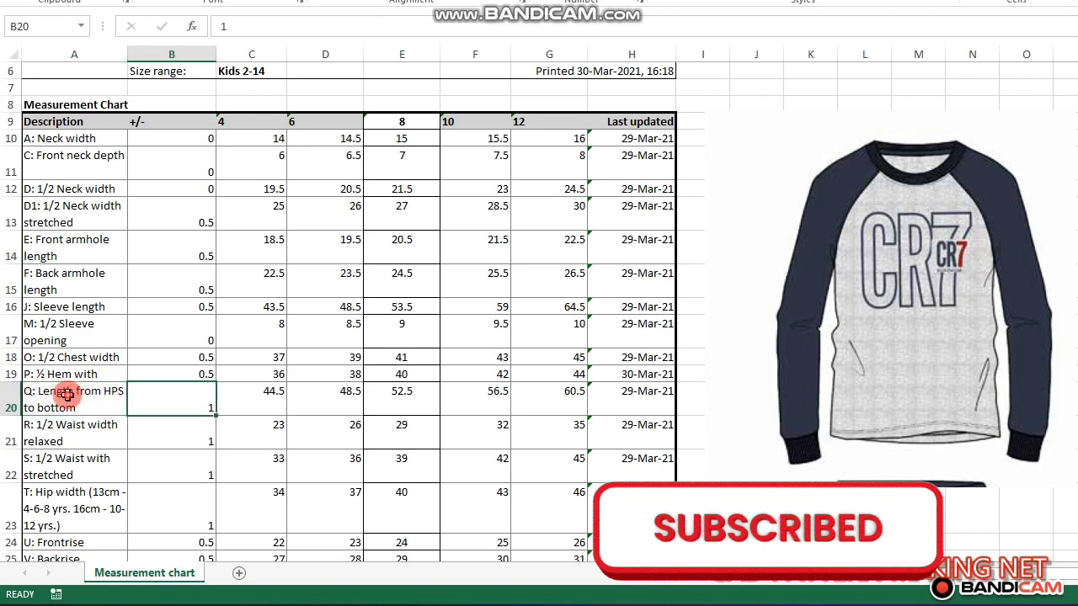
click(67, 394)
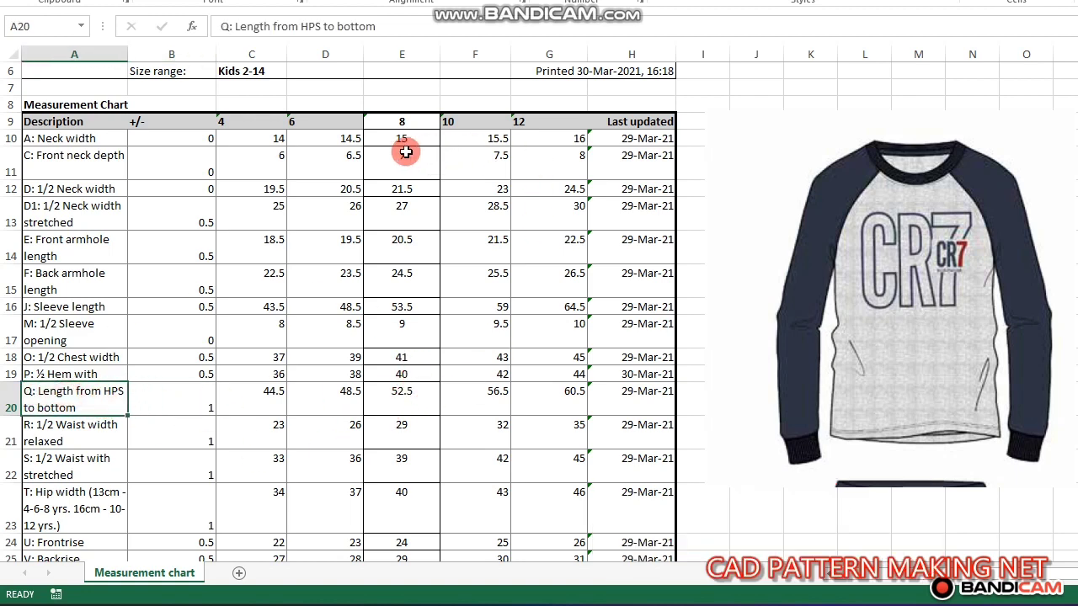
drag(401, 121, 401, 493)
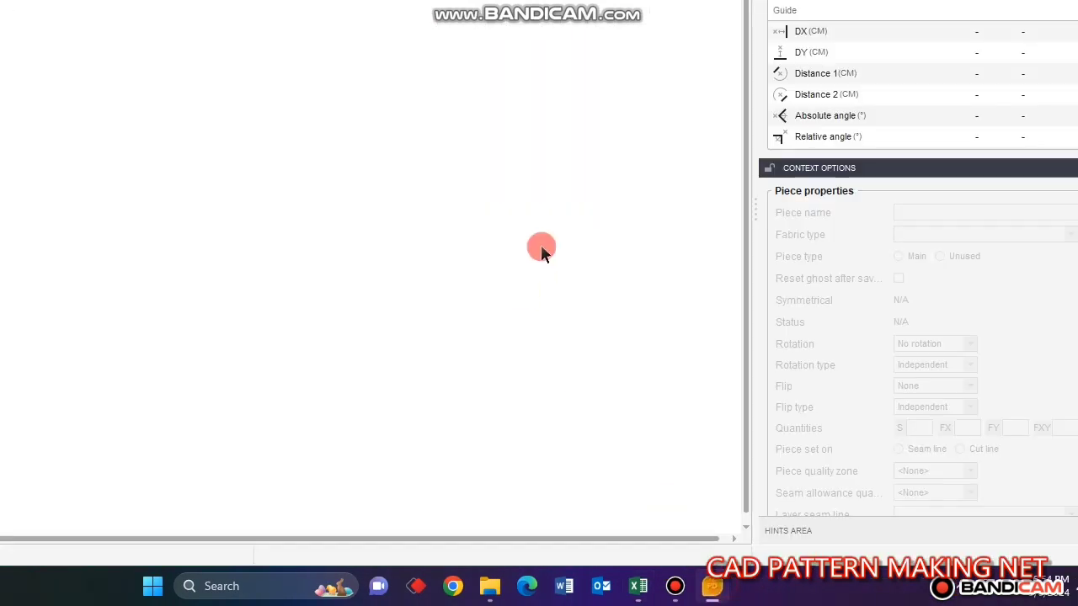
- In PatternDesigner, draw a diagonal rectangle about 124 by 49 cm for the body piece
click(39, 132)
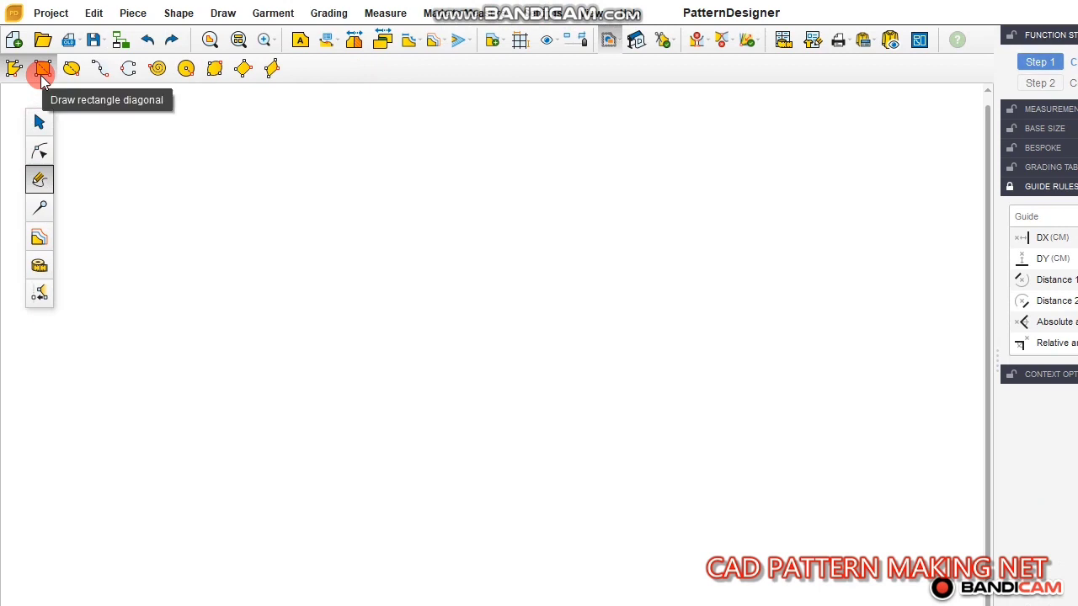
click(42, 70)
click(205, 147)
click(691, 340)
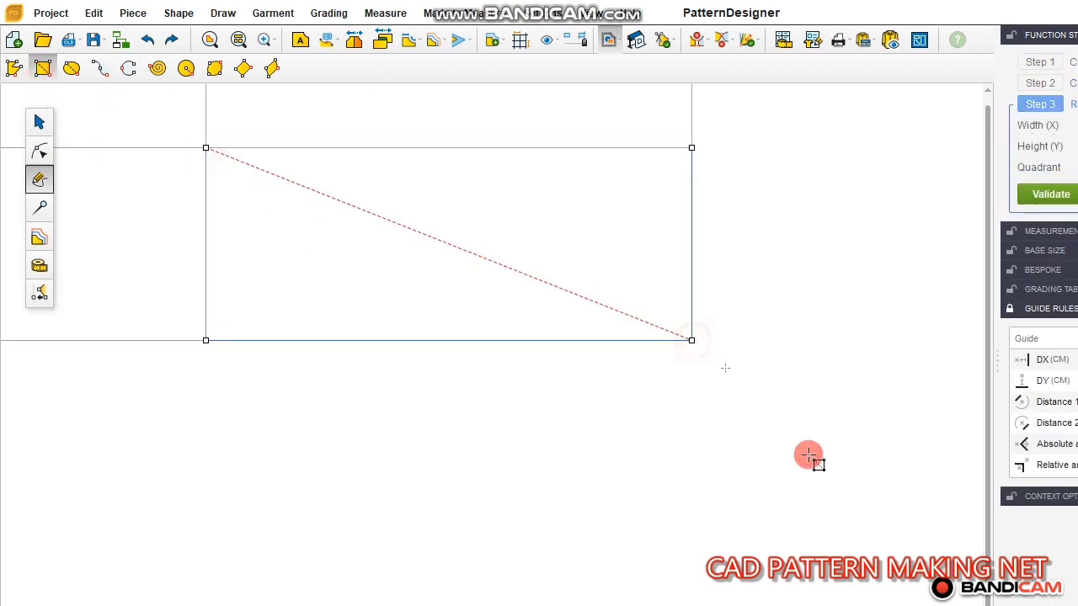
- Look up the size 8 length from HPS in the Excel chart and set the rectangle's width to 52.5 cm in PatternDesigner
click(718, 589)
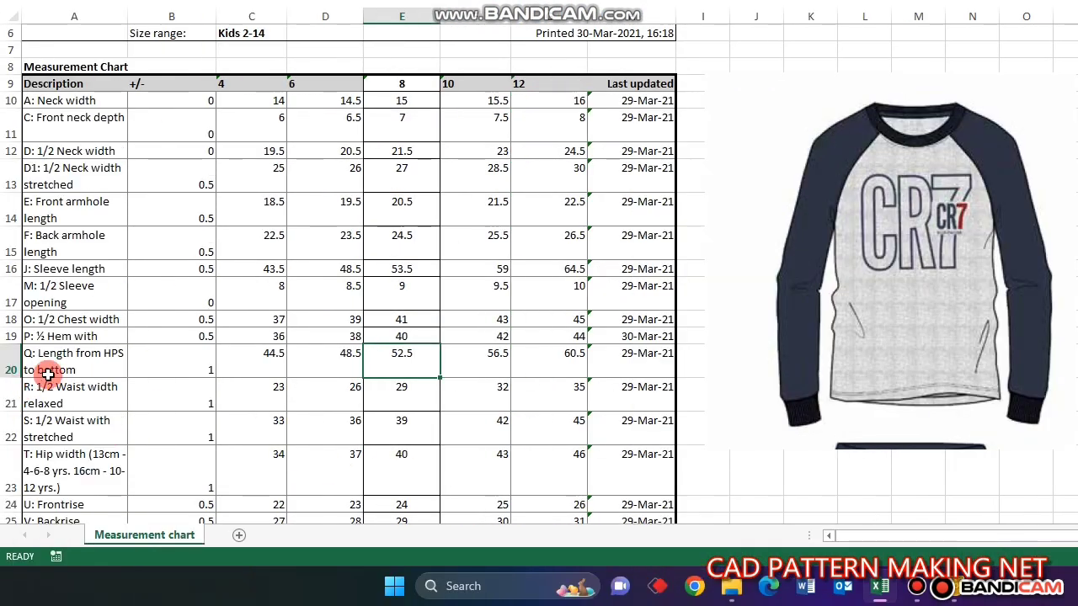
double_click(422, 355)
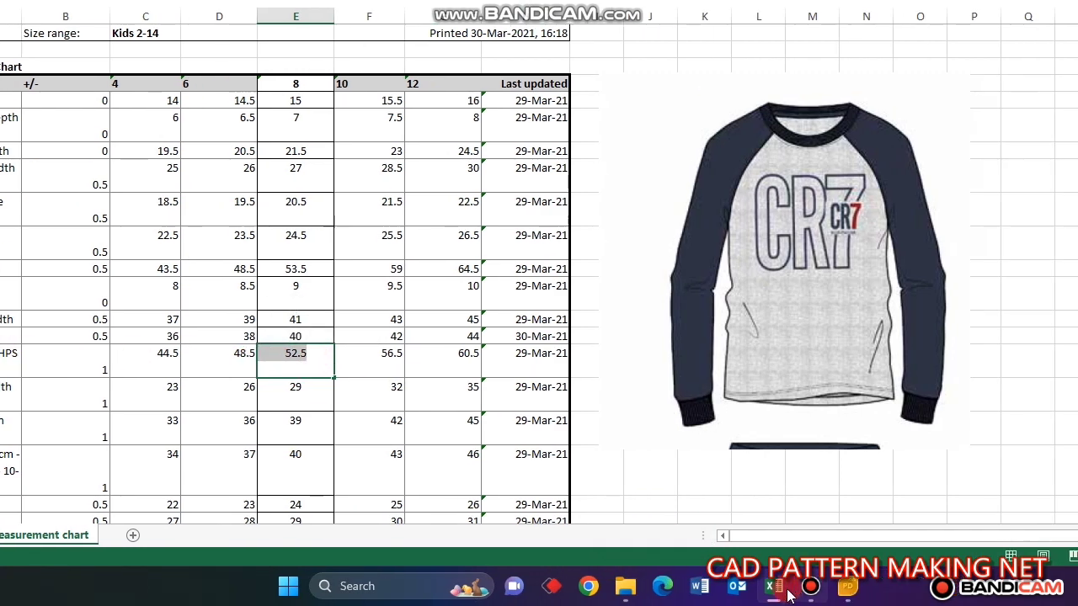
click(821, 588)
double_click(963, 124)
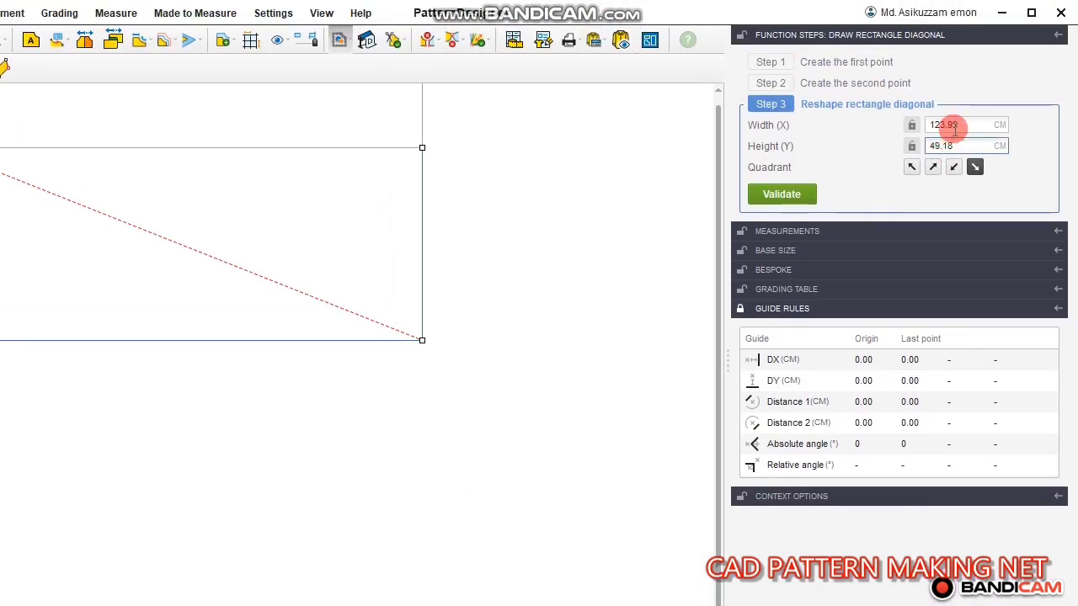
text(52.5)
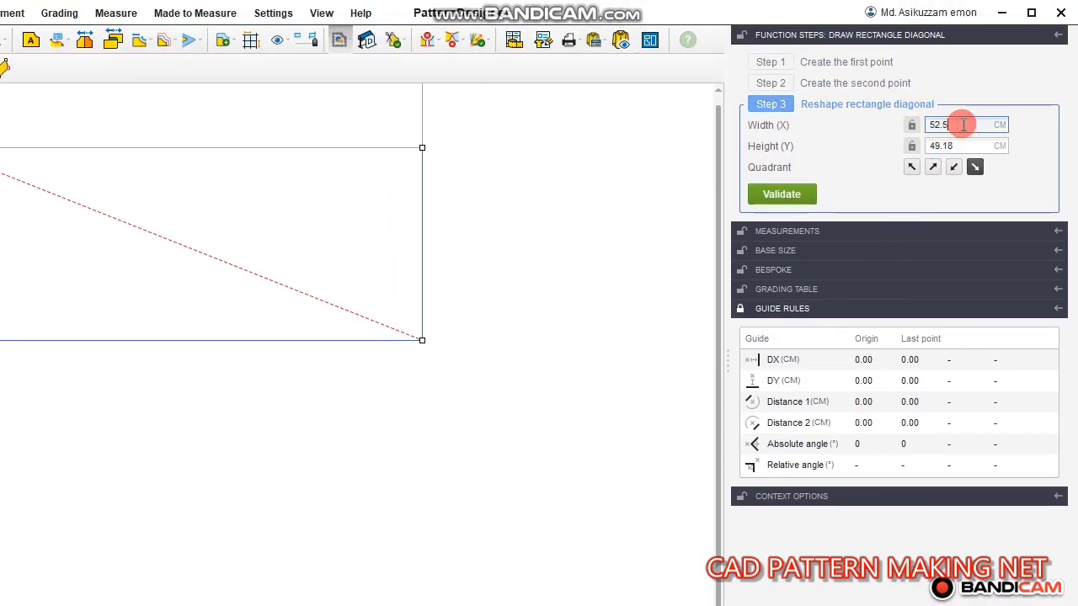
key(Tab)
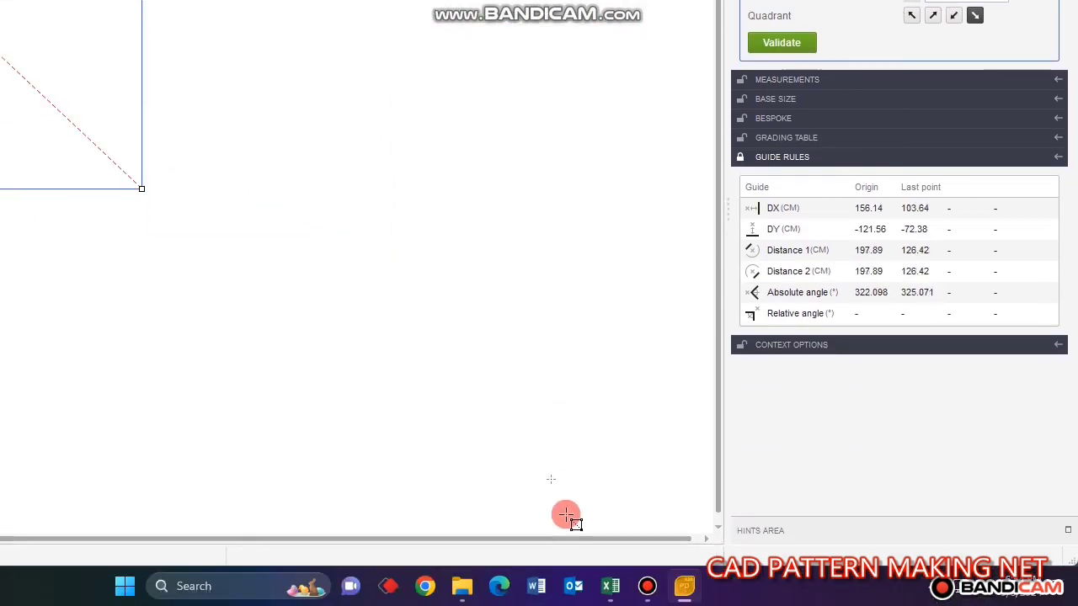
- Look up the size 8 1/2 chest width in Excel, set the rectangle's height to half of it, 20.50 cm, and validate the shape in PatternDesigner
click(608, 587)
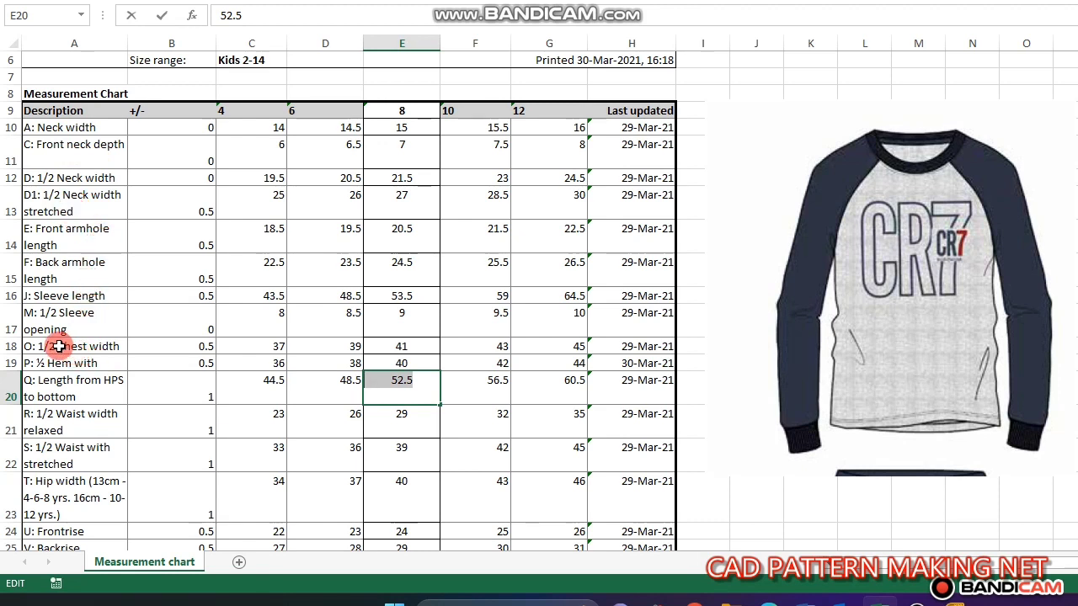
drag(59, 346, 472, 347)
click(411, 348)
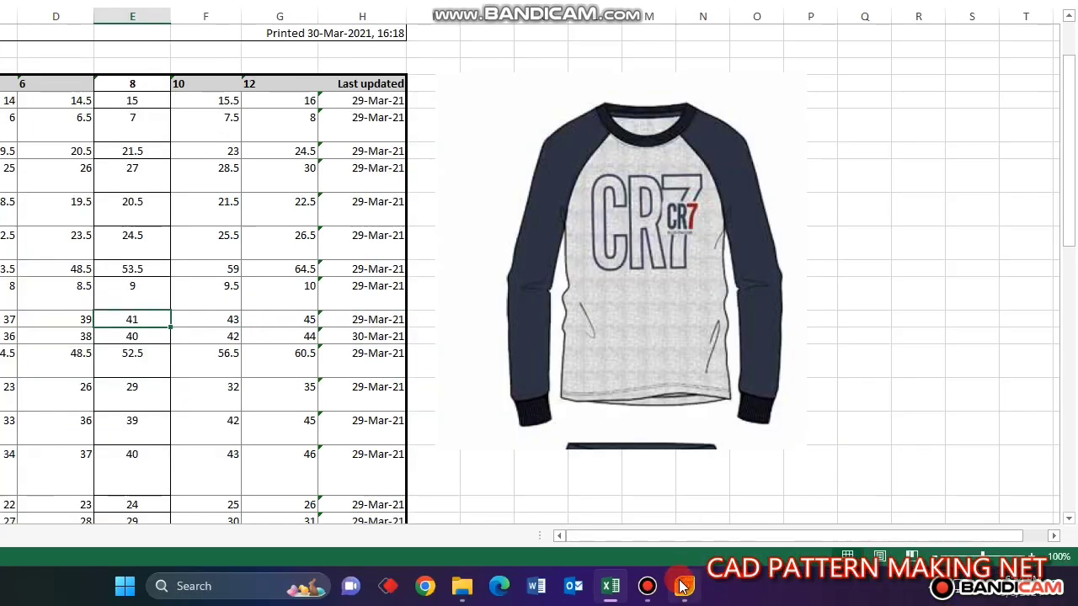
mouse_move(680, 584)
click(665, 505)
double_click(969, 147)
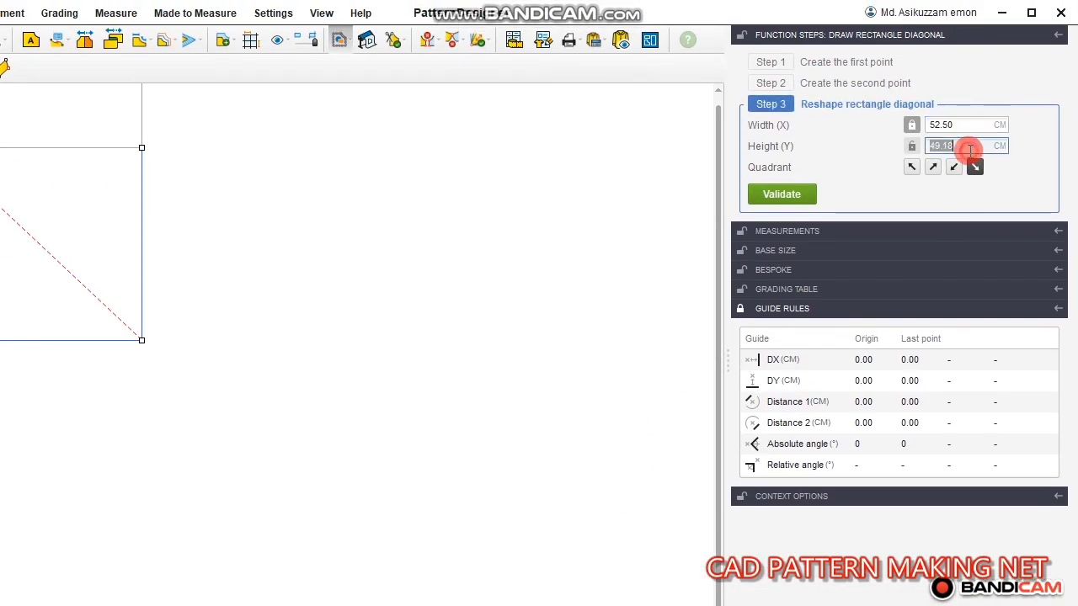
text(20.50)
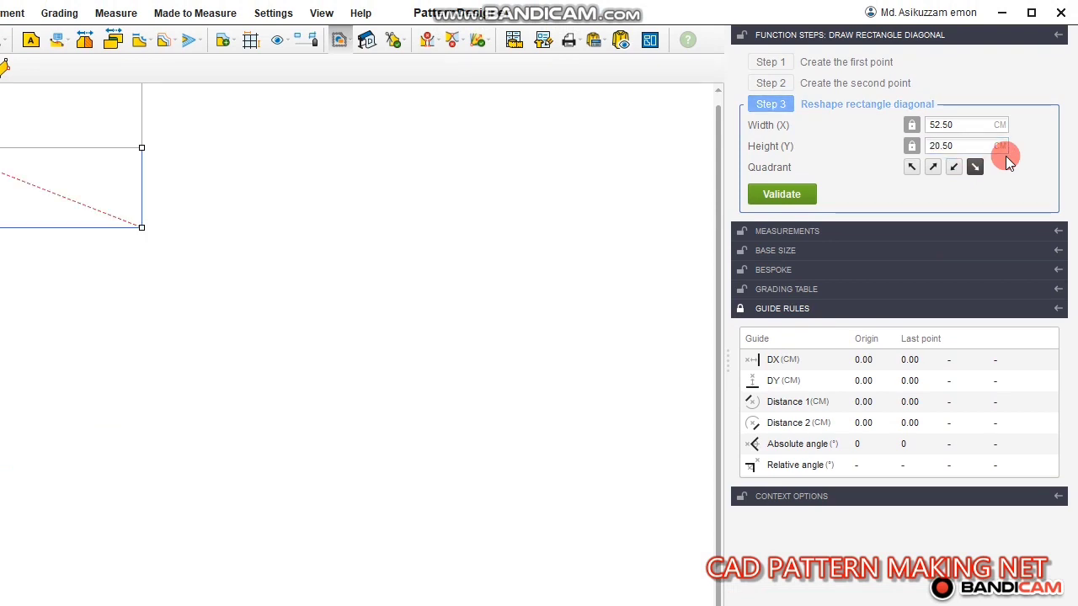
click(790, 197)
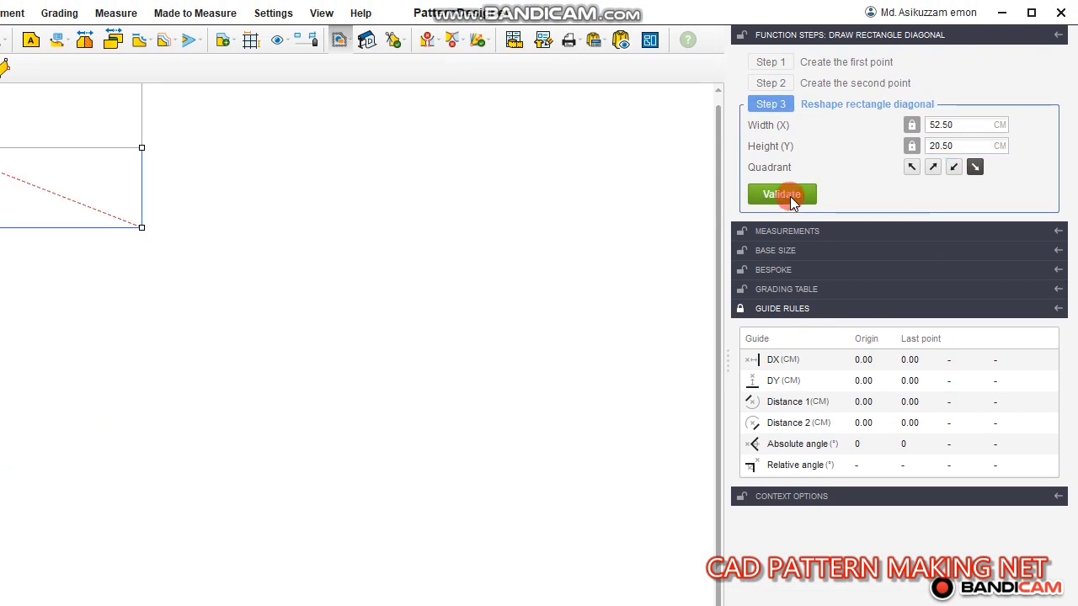
- Move the rectangle piece toward the middle of the workspace
click(44, 122)
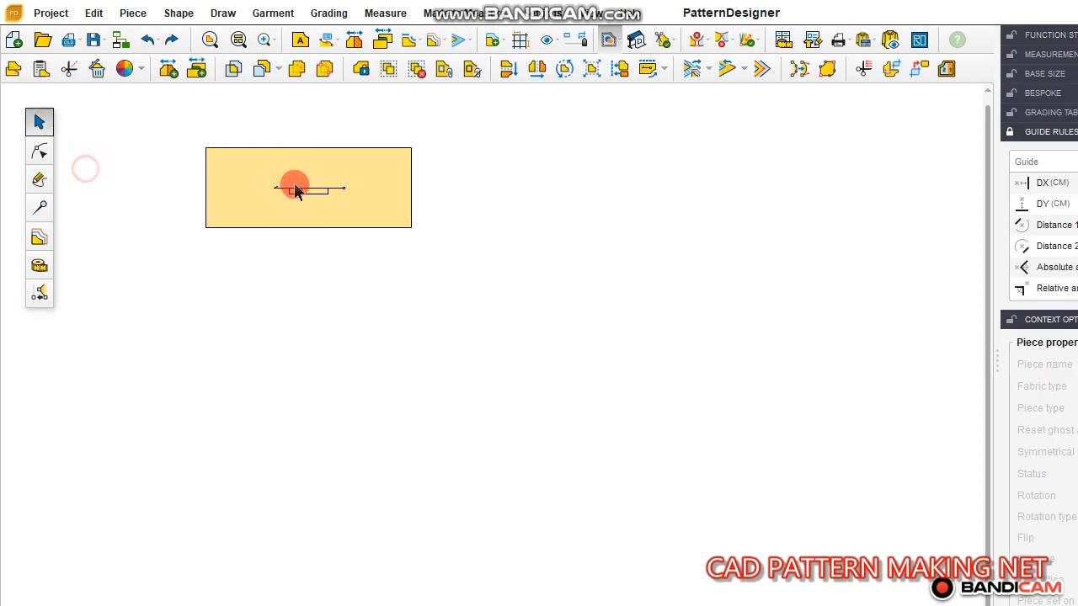
drag(296, 185, 525, 304)
scroll(531, 305, up, 3)
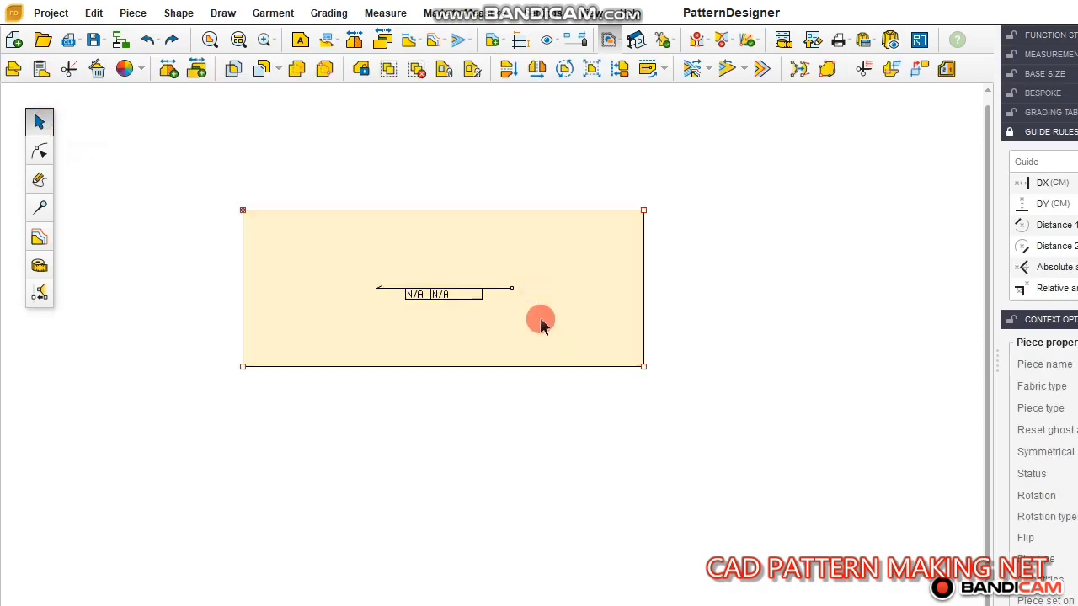
scroll(542, 325, up, 2)
- Start creating points at given distances from the rectangle's lower-right corner, with 2 cm as the first distance
click(40, 149)
drag(530, 289, 767, 472)
click(784, 588)
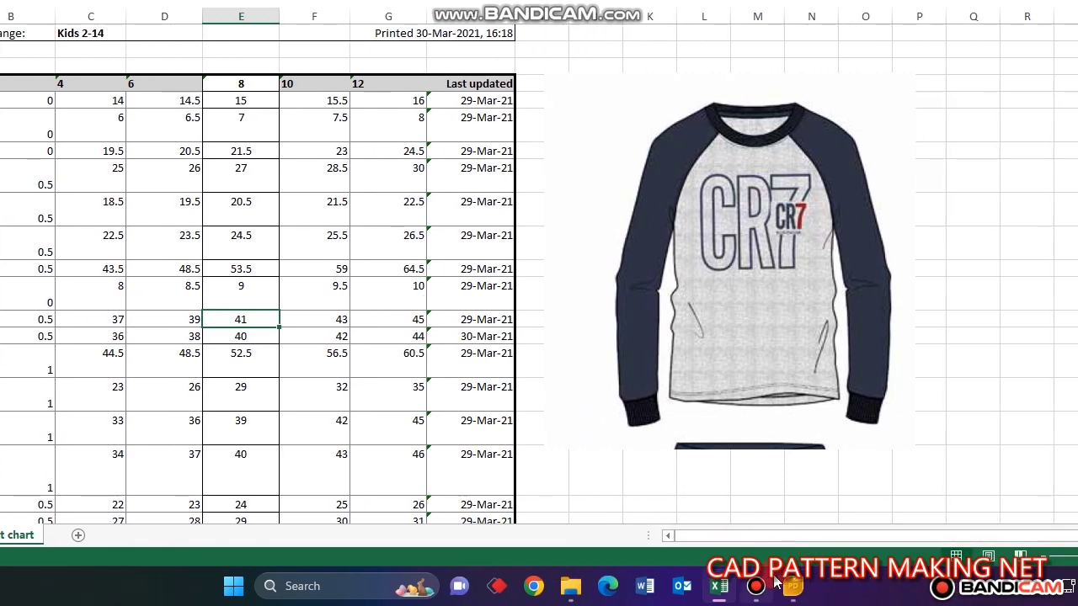
click(784, 588)
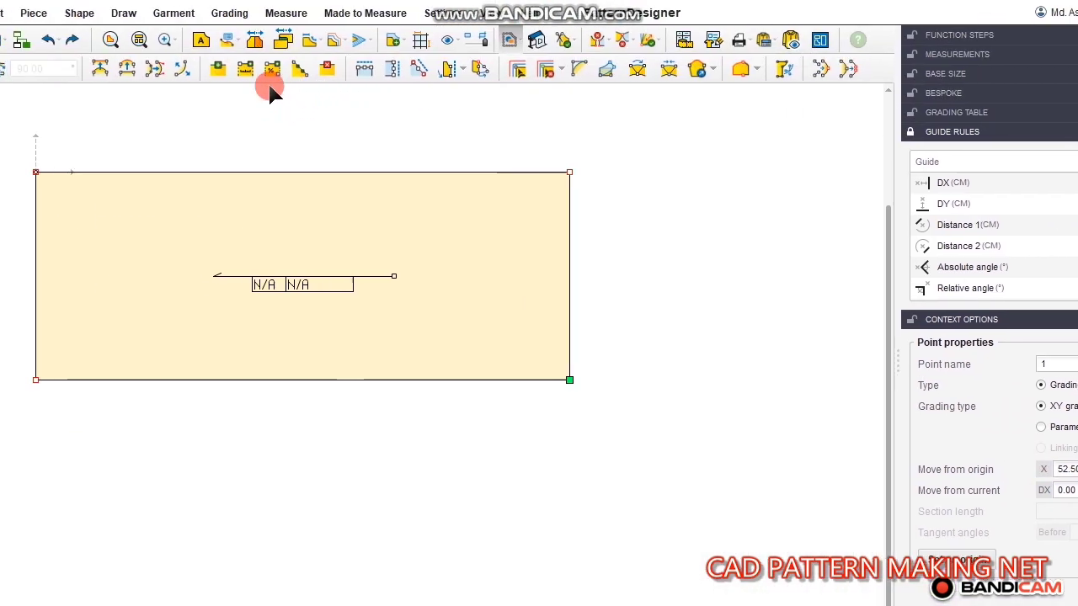
click(927, 105)
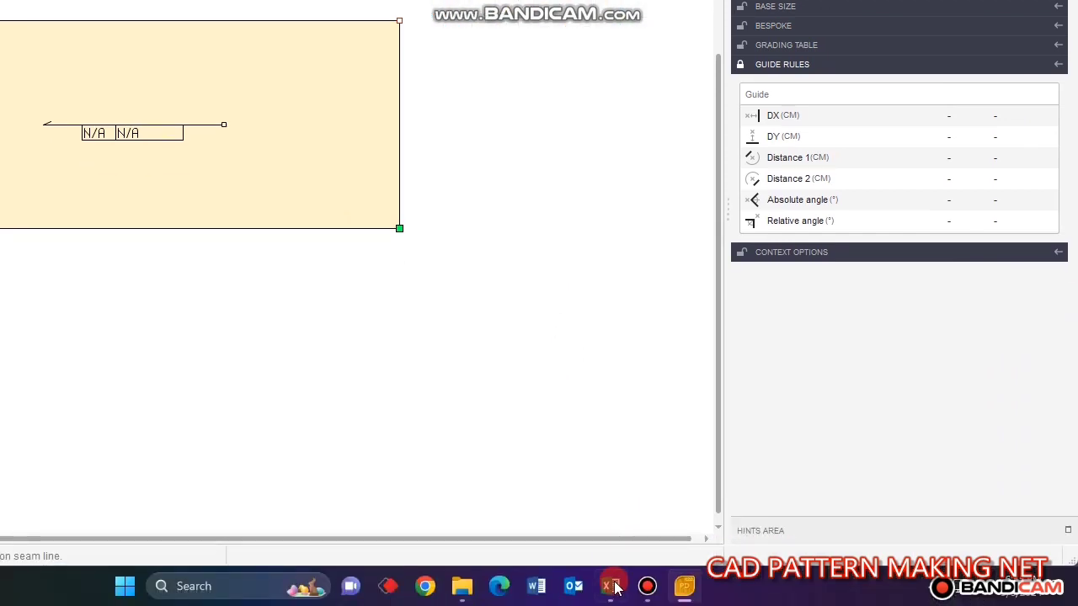
- Check the size 8 front neck depth in the Excel chart and add 7 cm as a second point distance in PatternDesigner
click(611, 585)
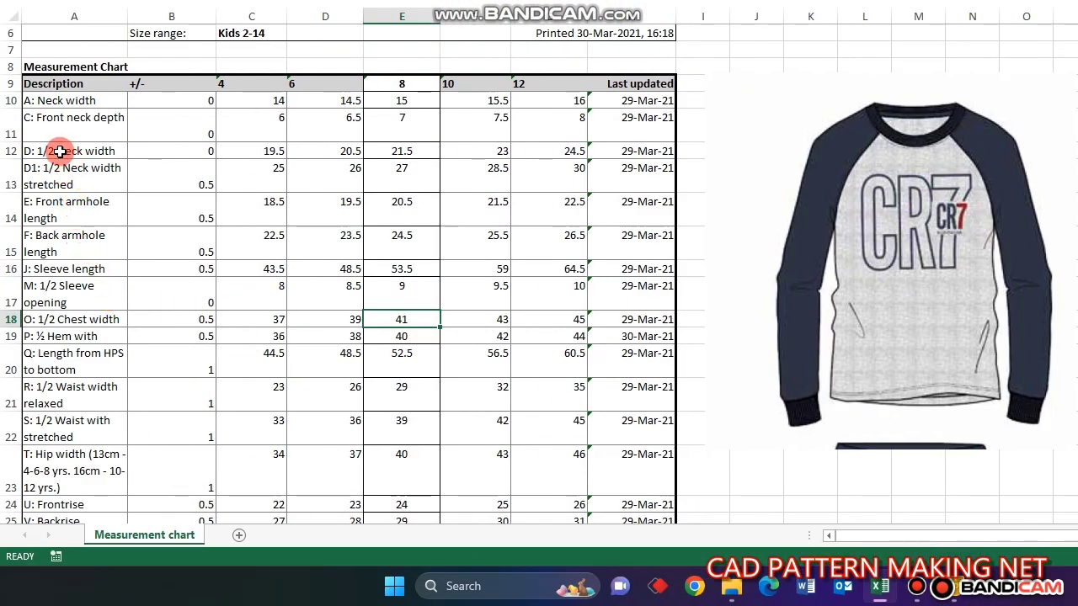
click(61, 123)
click(412, 154)
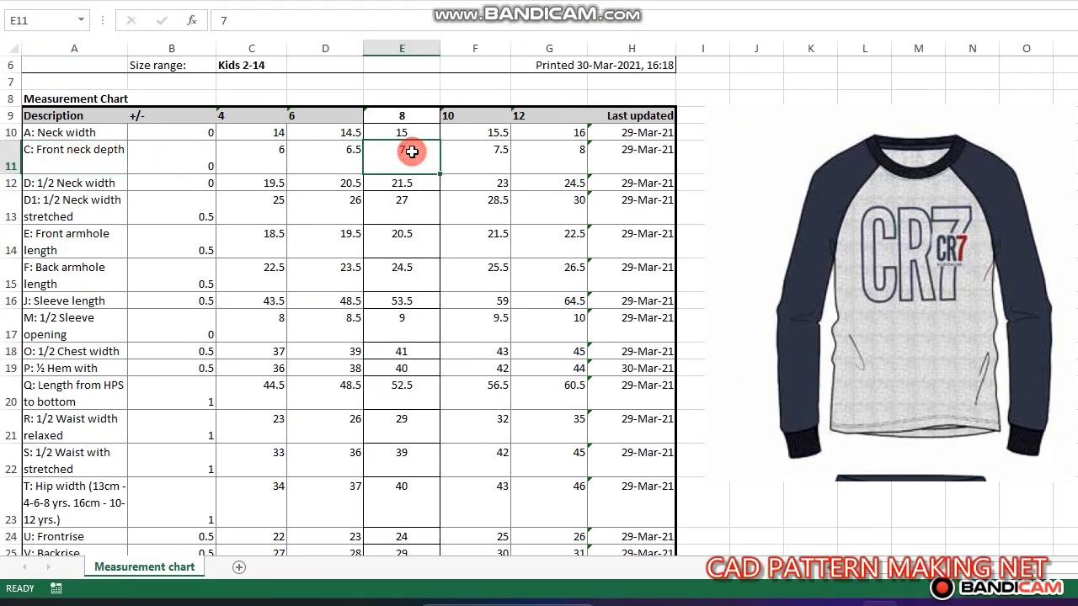
click(761, 587)
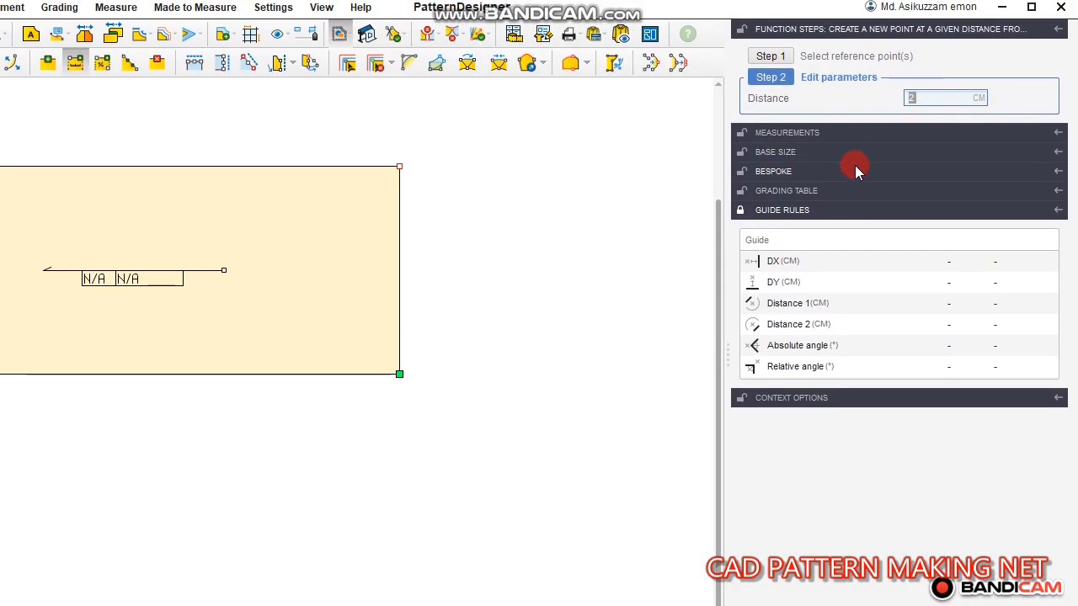
click(933, 103)
click(932, 104)
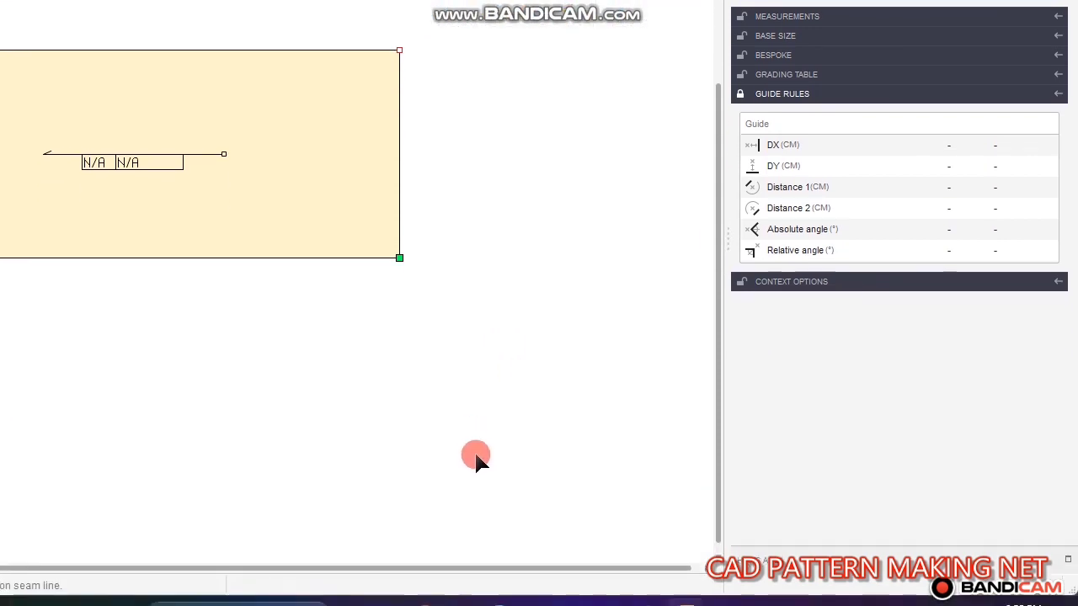
- Check the size 8 1/2 neck width in Excel, add half of it as distance -10.75 cm, and create the points in PatternDesigner
click(612, 593)
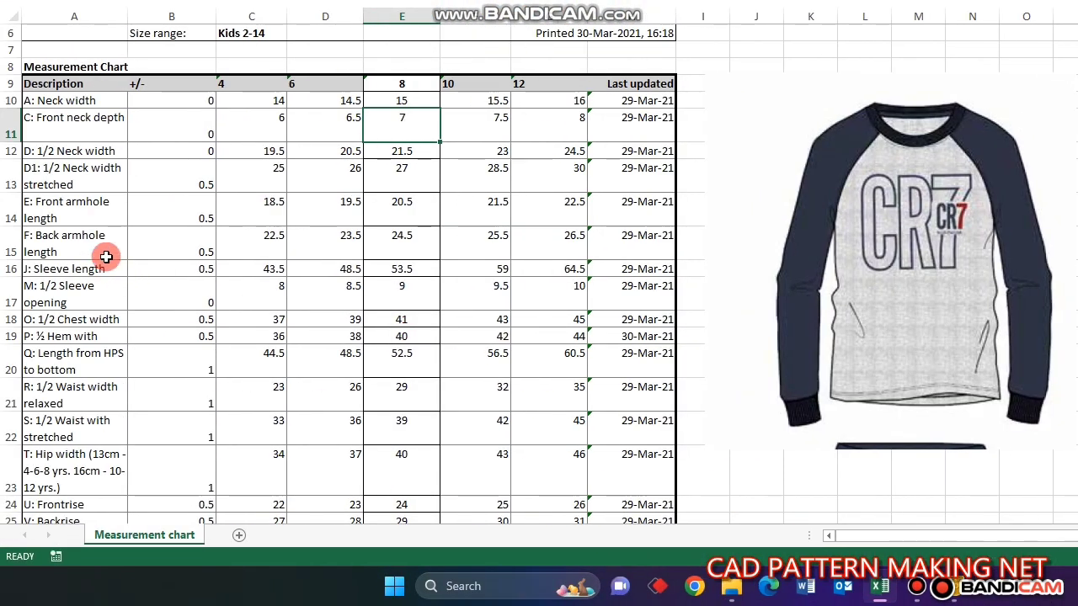
click(418, 152)
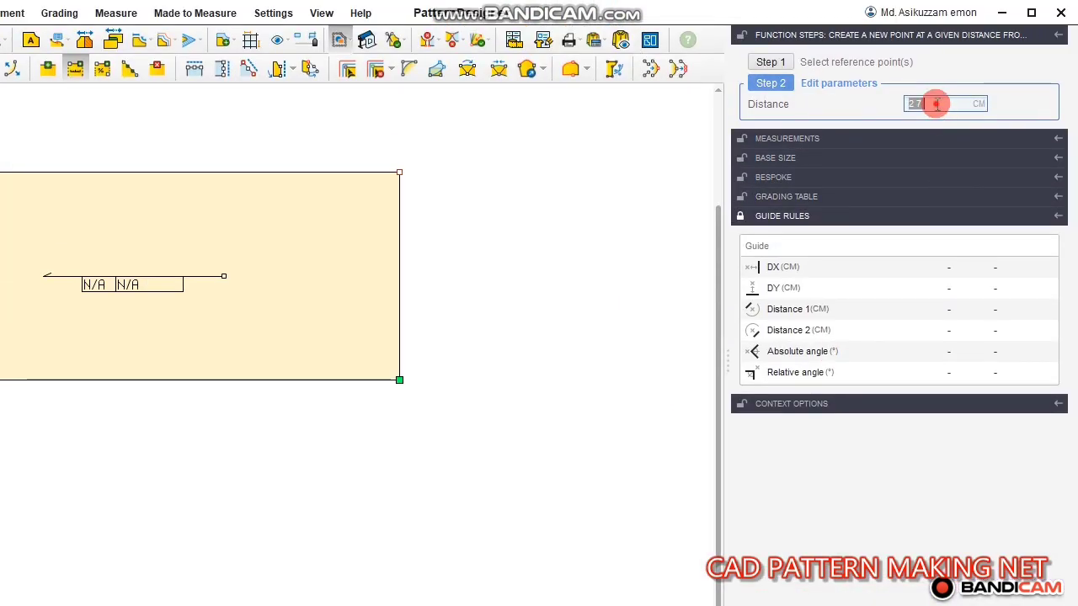
click(936, 62)
text(-10.75)
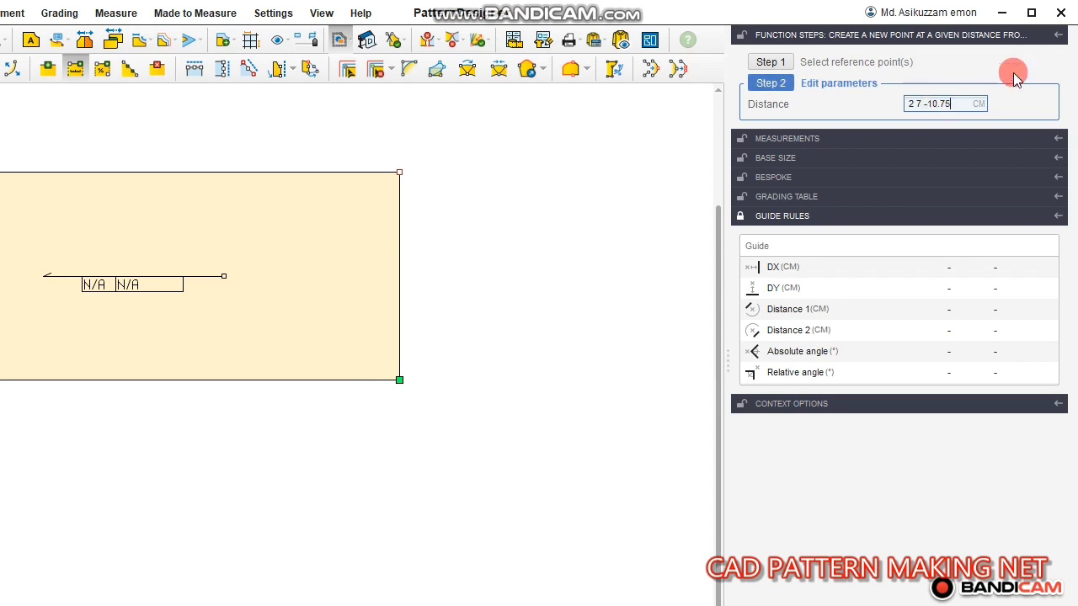
key(Return)
- Delete the rectangle's lower-right corner point so the edge runs straight between the 2 cm point and the neck-width point
click(534, 315)
scroll(379, 337, up, 1)
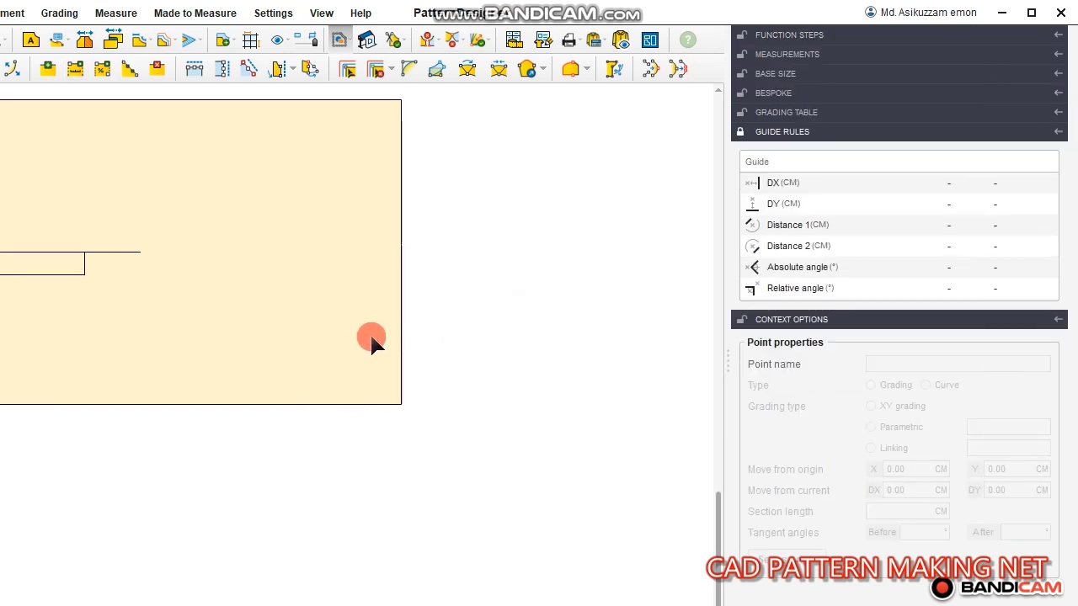
click(364, 328)
drag(385, 368, 449, 455)
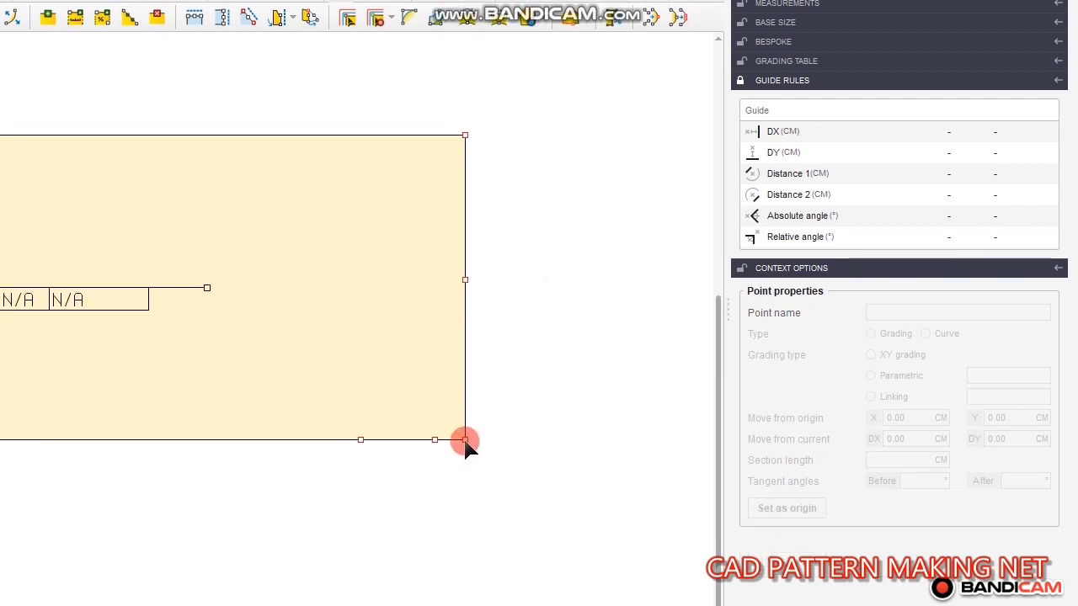
click(464, 440)
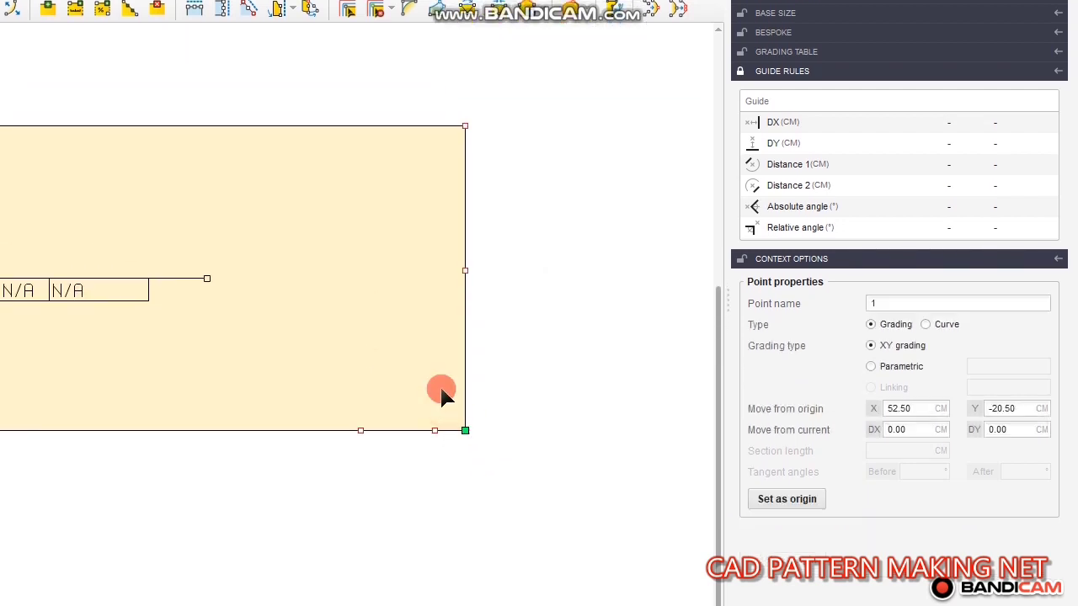
click(156, 16)
- Bend the slanted segment between the 2 cm point and the neck-width point into a curved back neckline
click(566, 416)
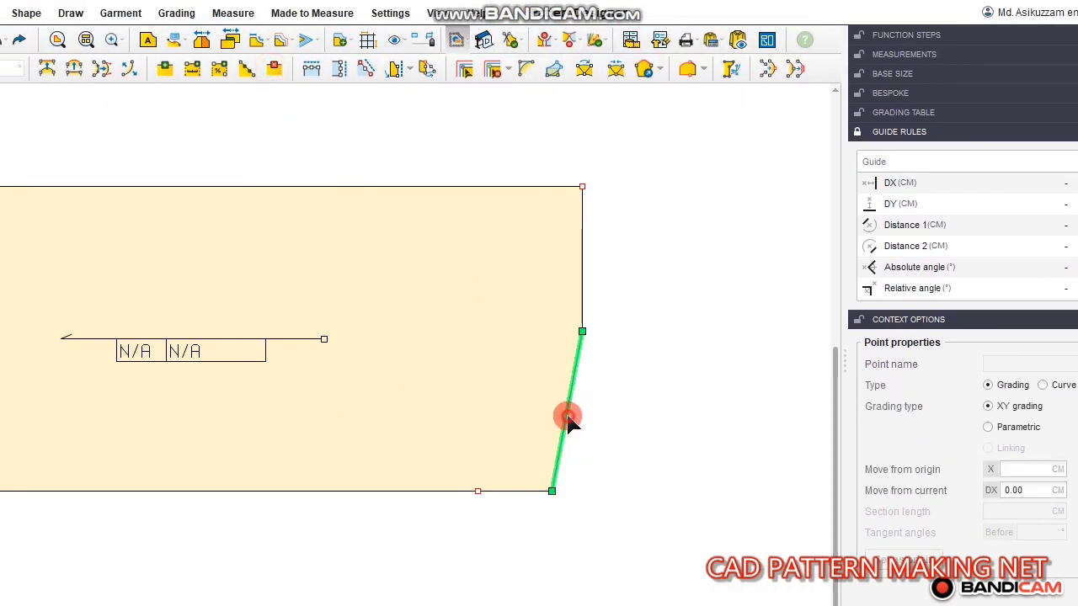
click(225, 69)
drag(665, 298, 782, 520)
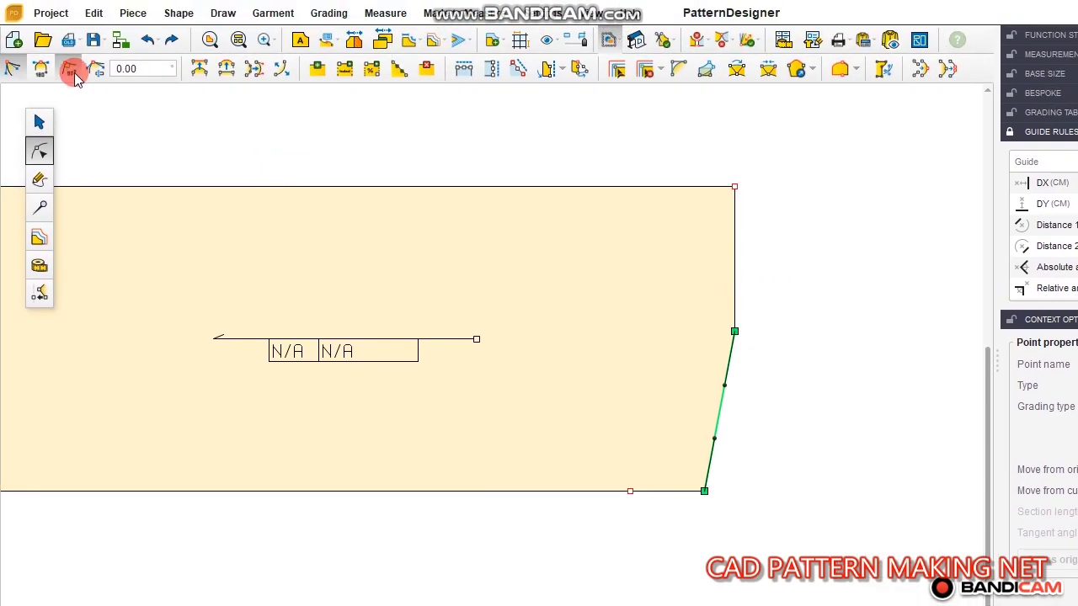
click(66, 11)
scroll(723, 406, up, 1)
scroll(799, 370, down, 3)
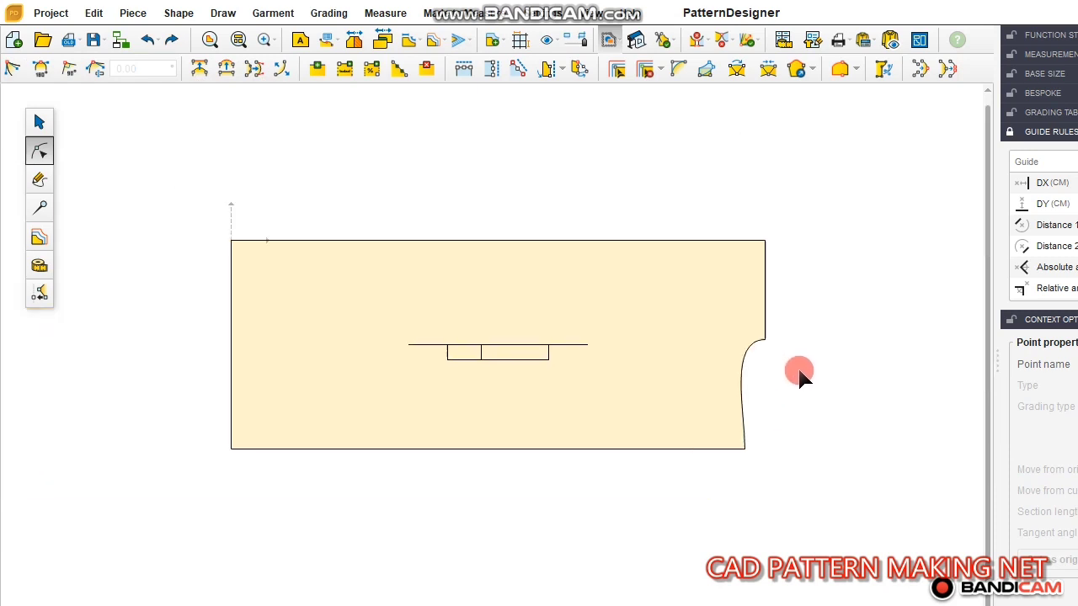
- Rotate the body piece upright with the neckline at the top and move it into view
click(46, 127)
click(140, 137)
drag(606, 379, 598, 363)
click(666, 72)
click(677, 163)
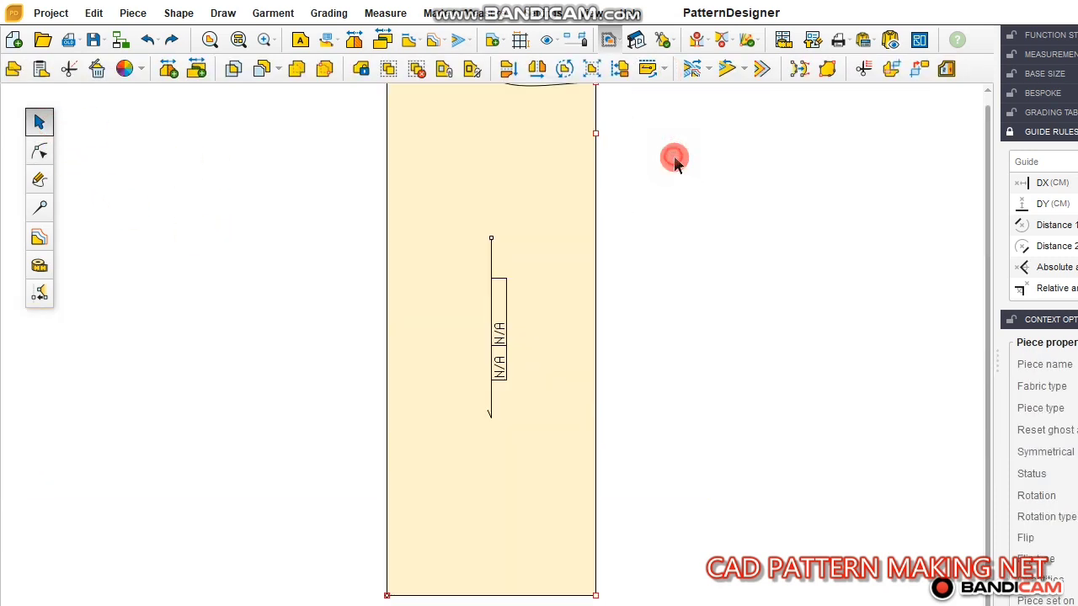
drag(527, 293, 617, 358)
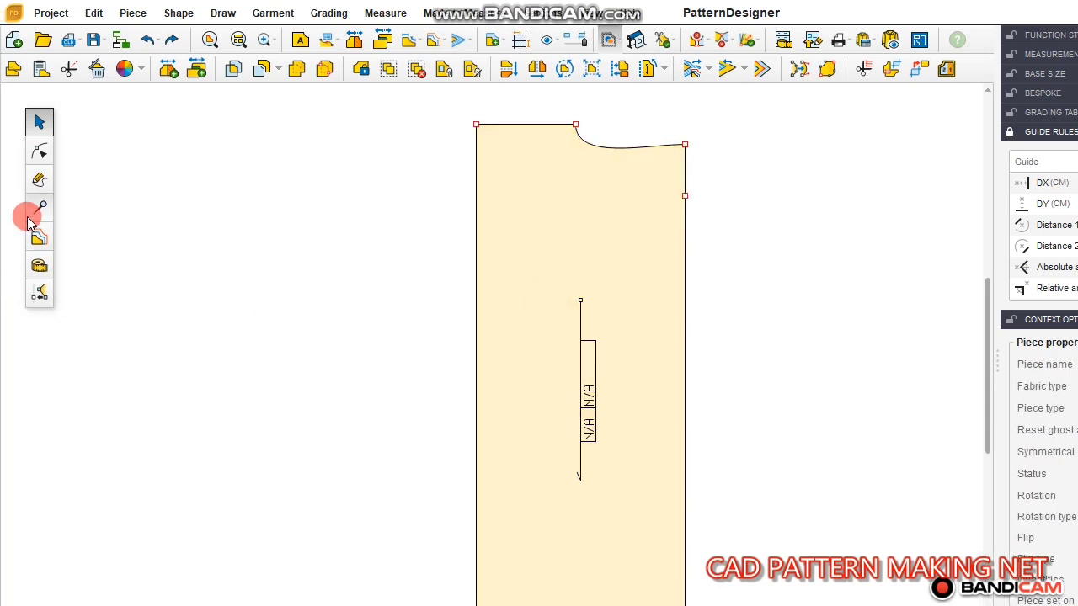
- Set the body's long center edge as its symmetry axis and display the mirrored half of the piece
click(40, 208)
click(383, 68)
click(684, 271)
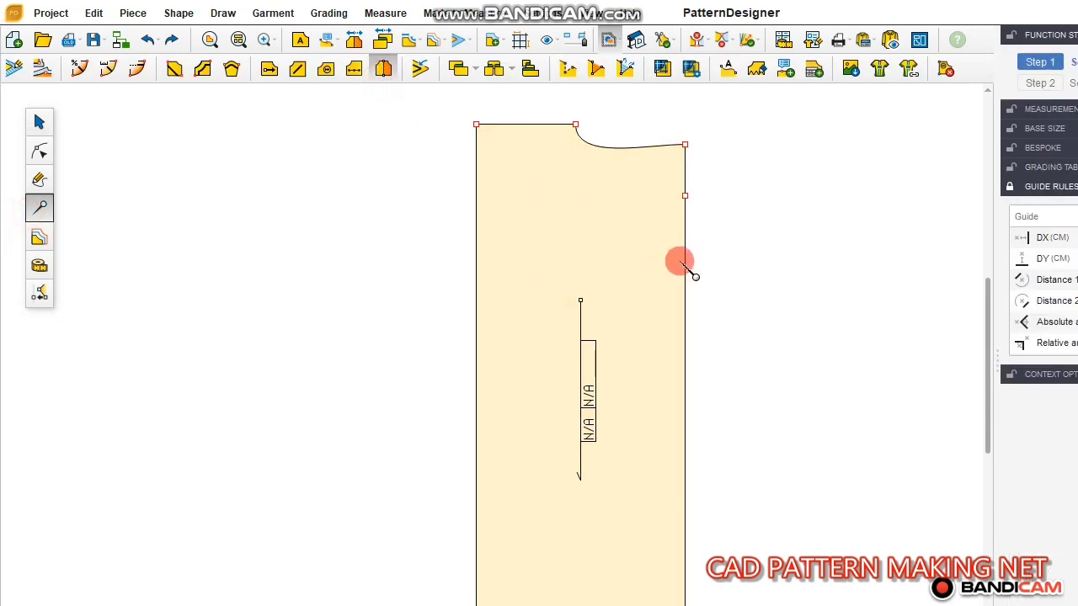
click(684, 271)
click(40, 122)
drag(604, 325, 393, 364)
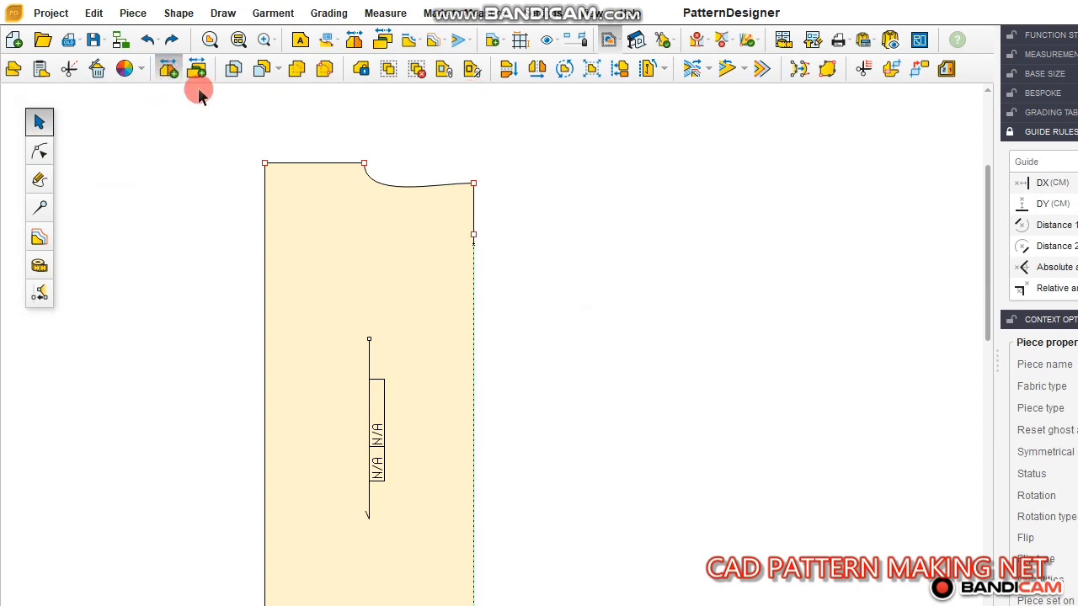
click(352, 67)
- Flatten the back neckline by adjusting the curve's tangent handle at the neck point
click(40, 151)
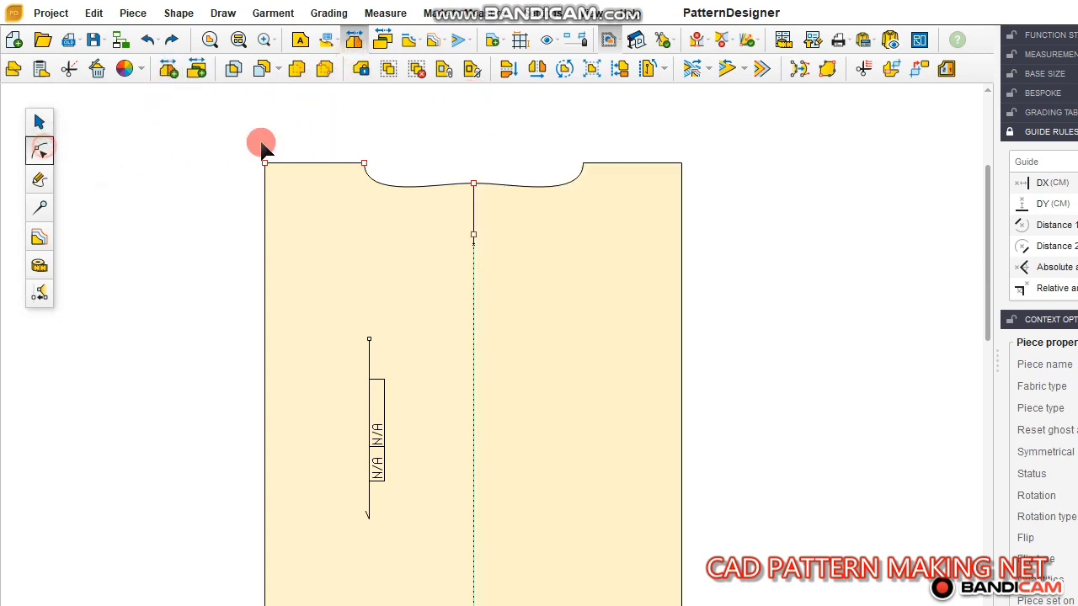
scroll(337, 129, up, 4)
drag(309, 127, 418, 235)
scroll(331, 177, up, 4)
click(11, 68)
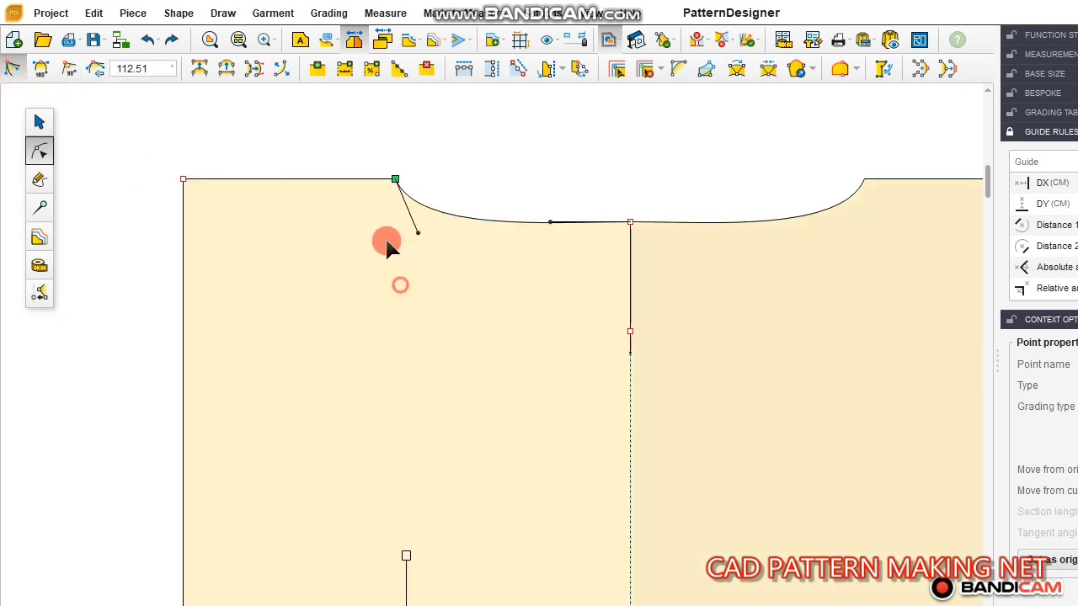
click(418, 233)
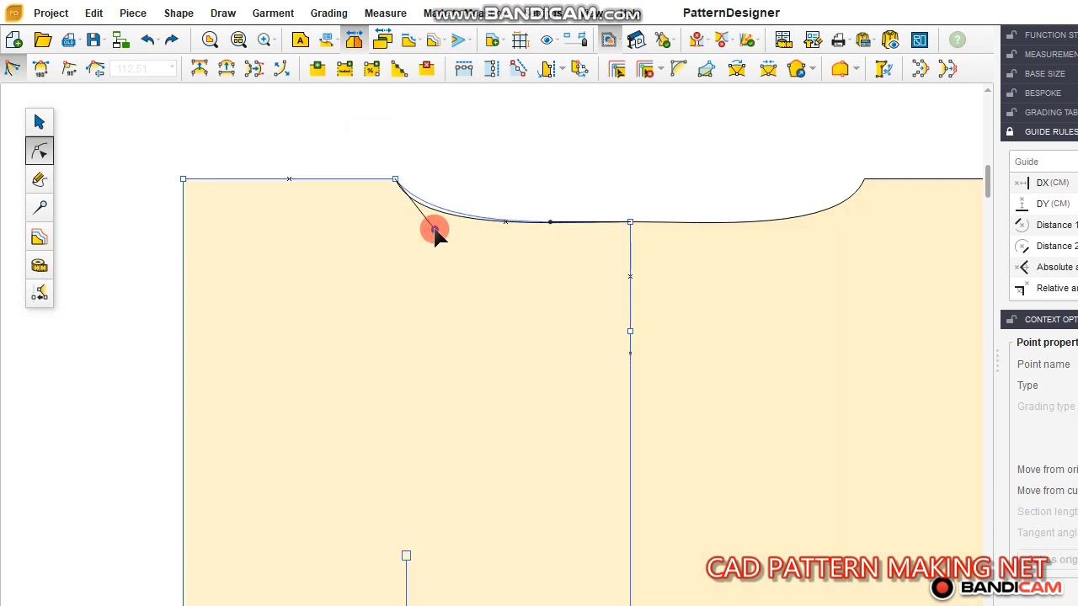
drag(434, 229, 435, 230)
click(548, 164)
scroll(390, 223, down, 5)
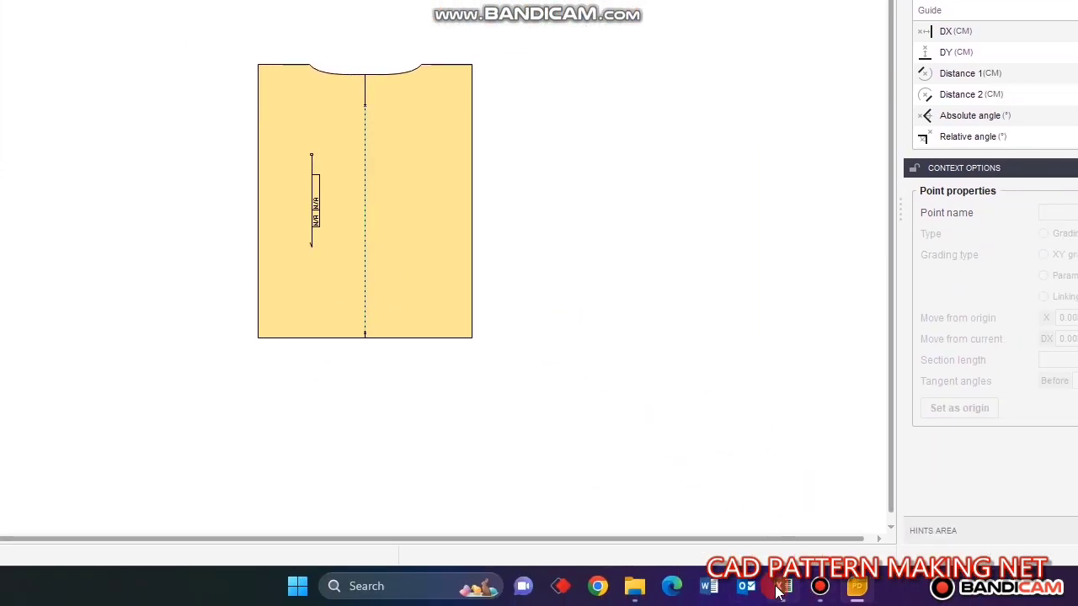
- Switch to the Excel measurement chart and check the size 8 front and back armhole lengths
mouse_move(779, 592)
click(791, 505)
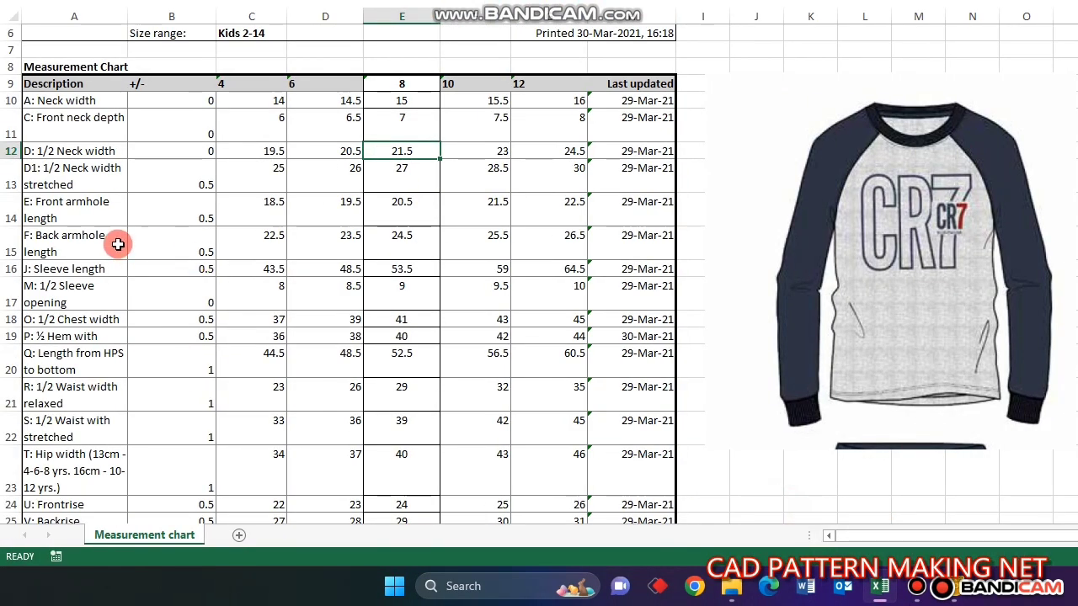
click(87, 236)
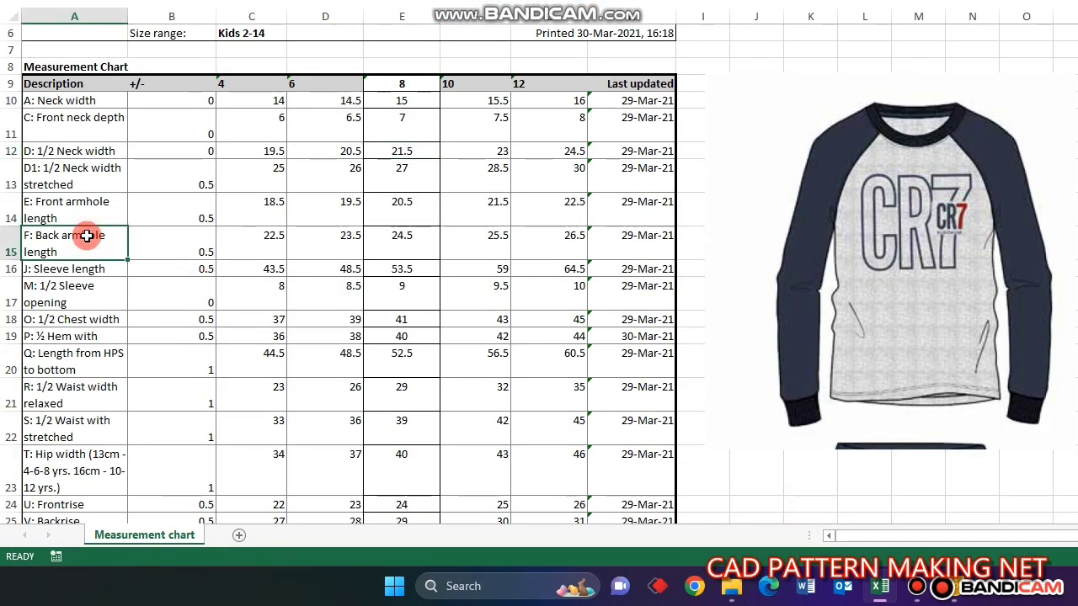
click(72, 208)
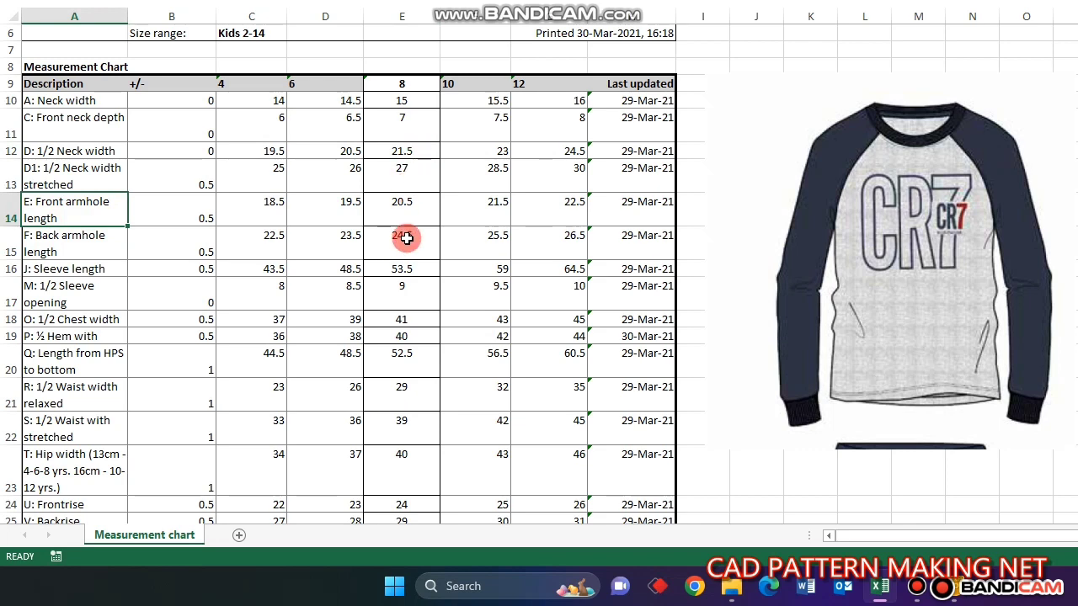
click(409, 211)
click(412, 259)
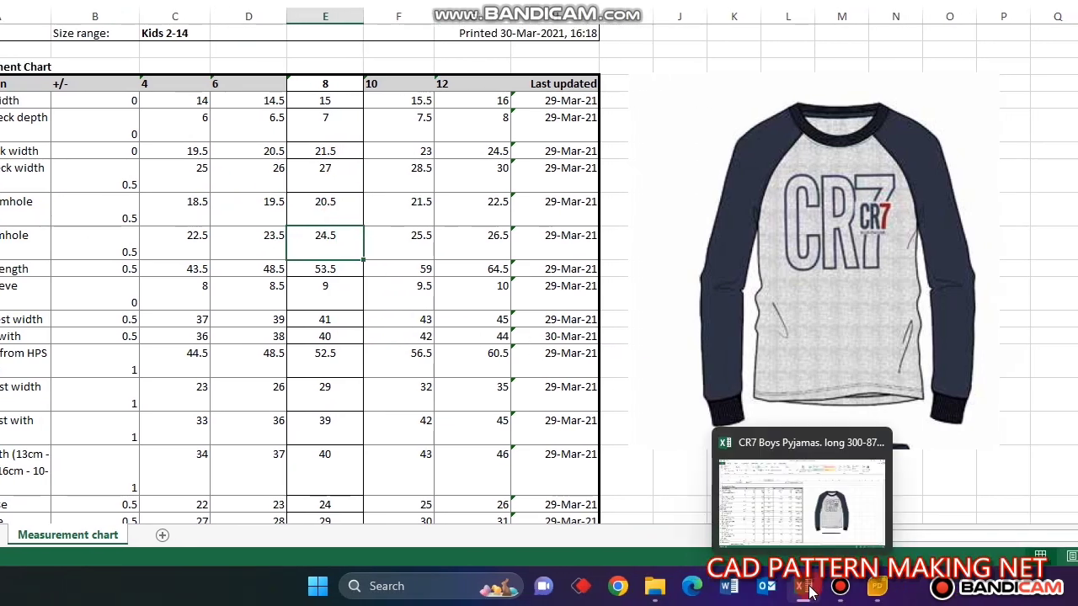
- In PatternDesigner, create a point down the side edge from the body's upper-left corner, at Y 28.50 cm from the origin
click(953, 603)
click(276, 146)
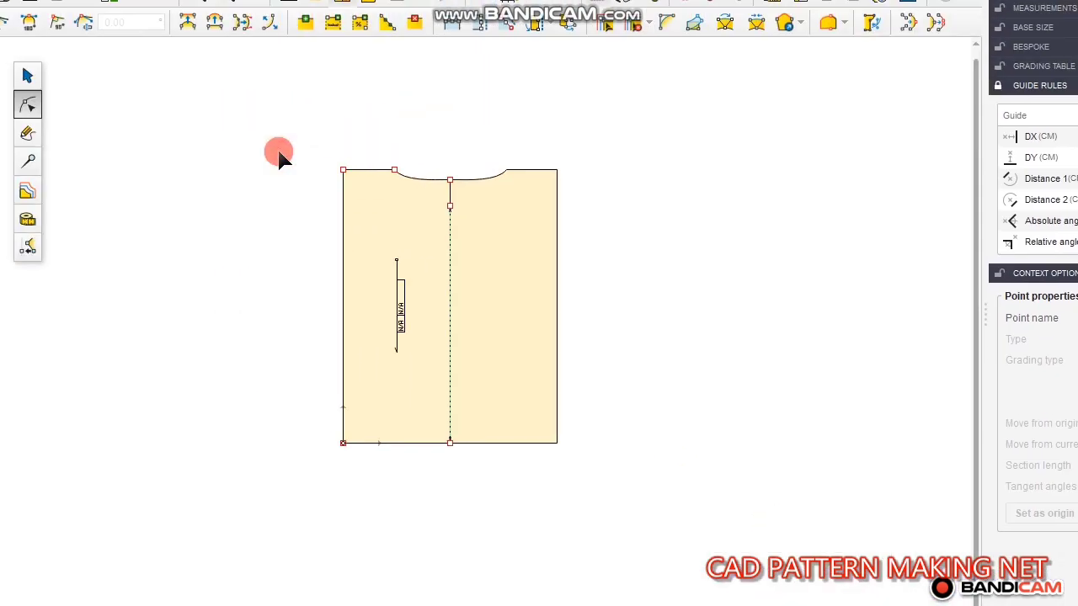
drag(164, 44, 241, 120)
click(915, 102)
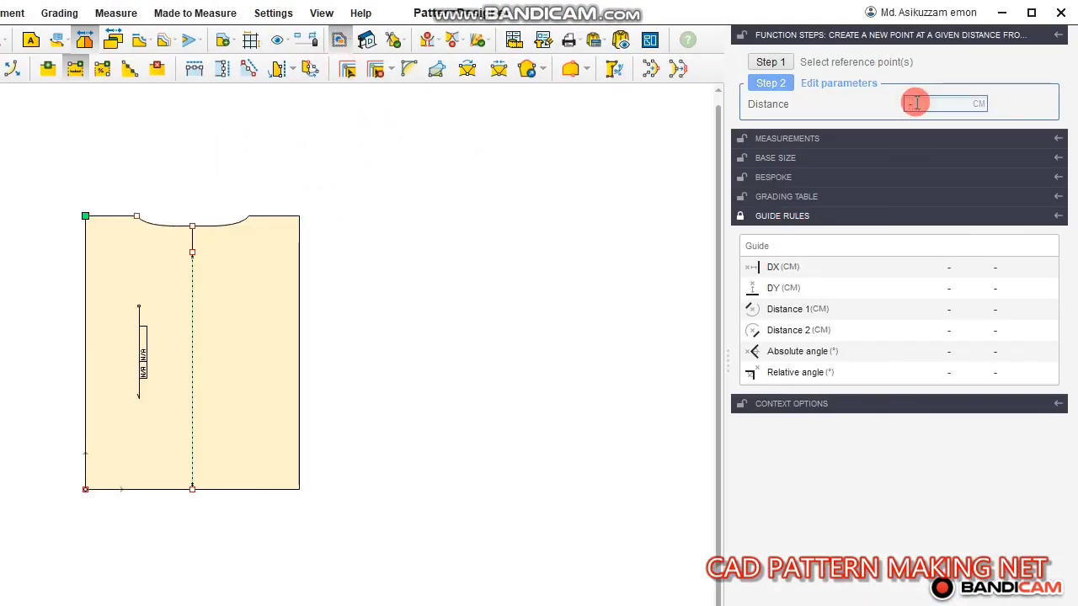
key(Return)
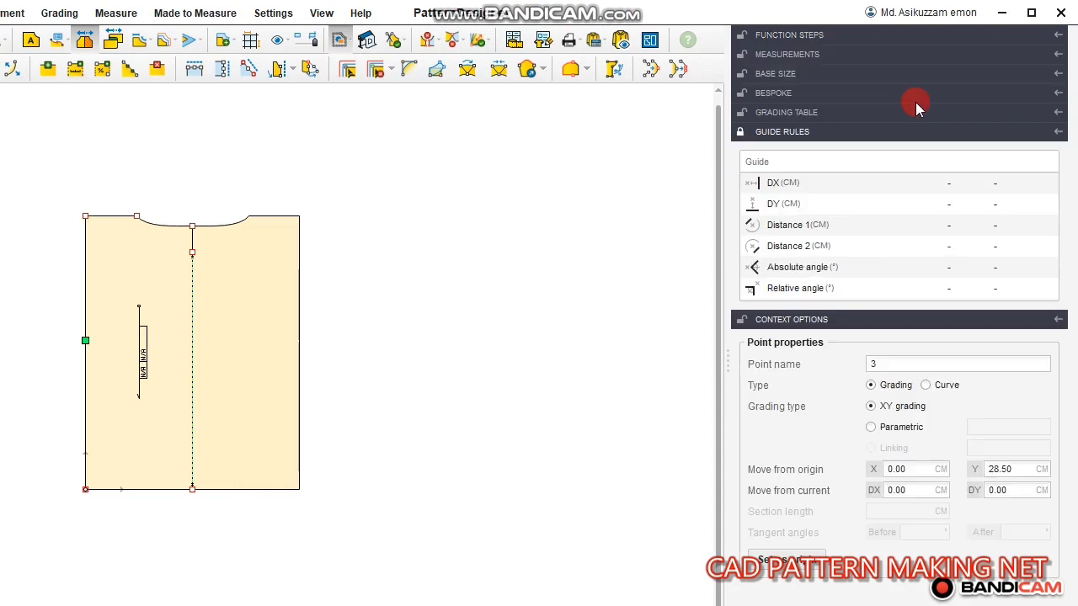
click(450, 389)
- Draw a straight line from the neck point on the top edge to the front neck depth point on the center line
scroll(167, 279, up, 2)
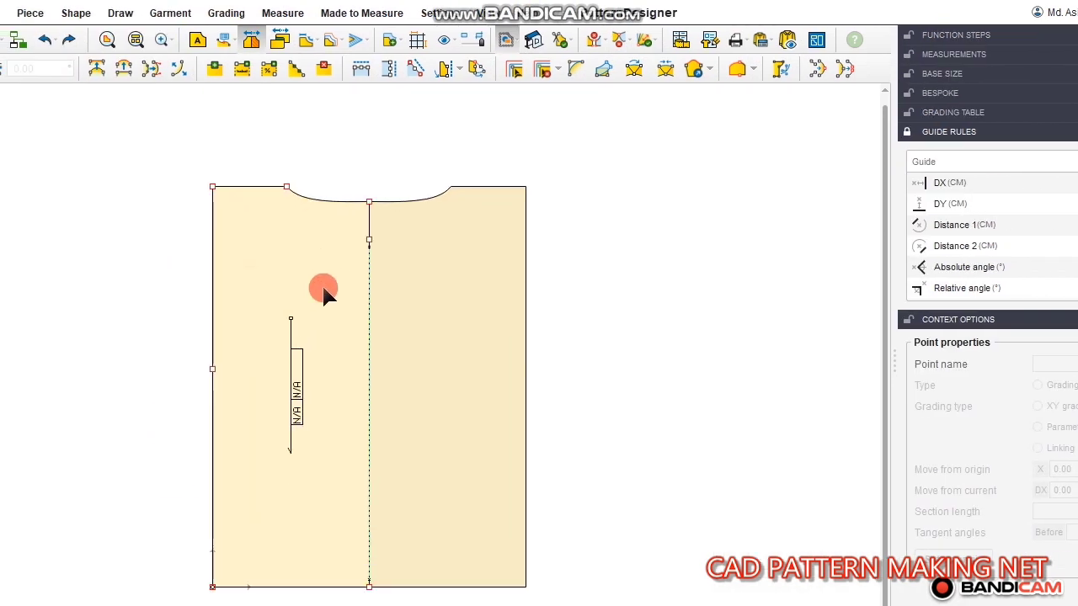
click(35, 179)
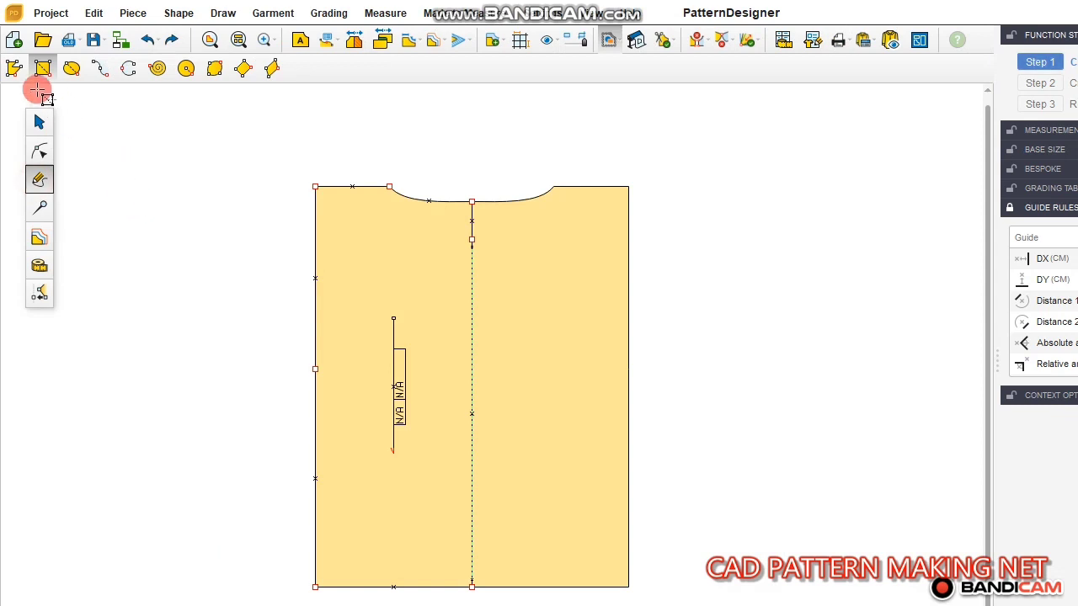
click(13, 67)
click(389, 186)
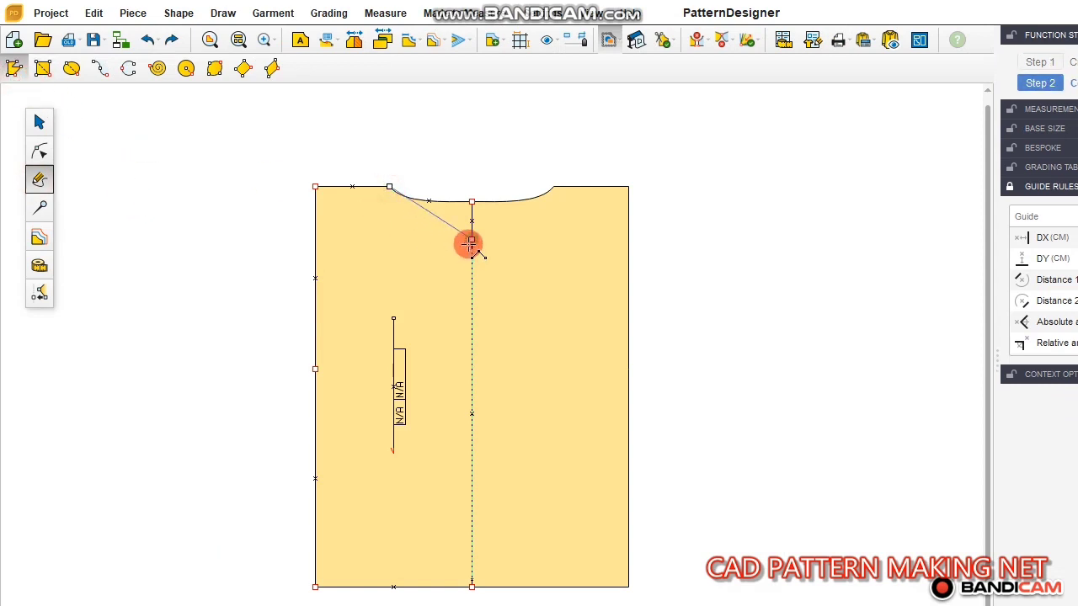
click(472, 241)
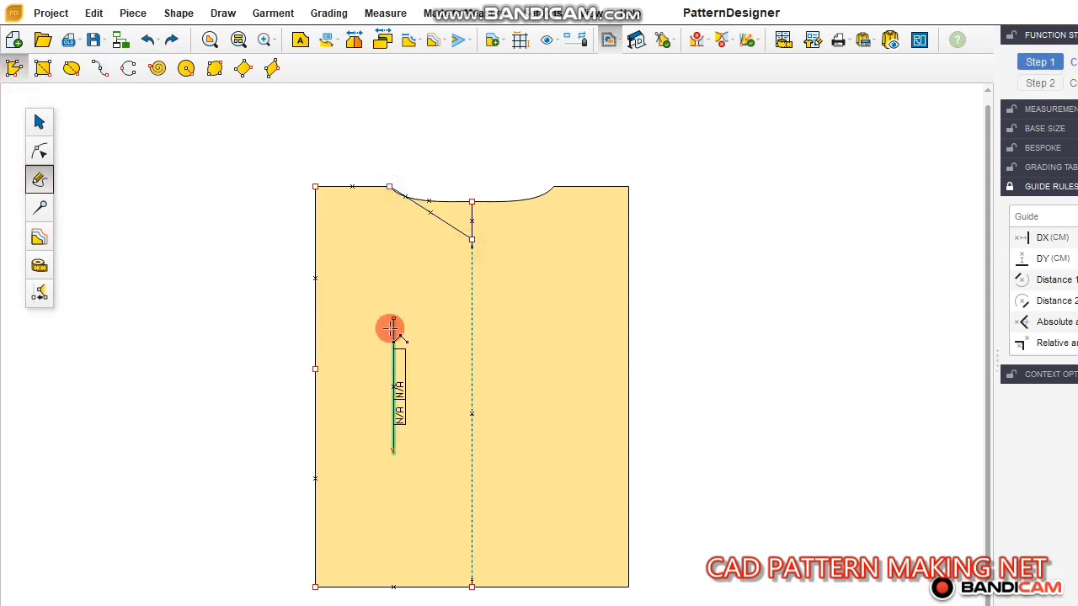
click(305, 296)
- Select the body together with the drawn neck line and attach the line to the piece
click(40, 124)
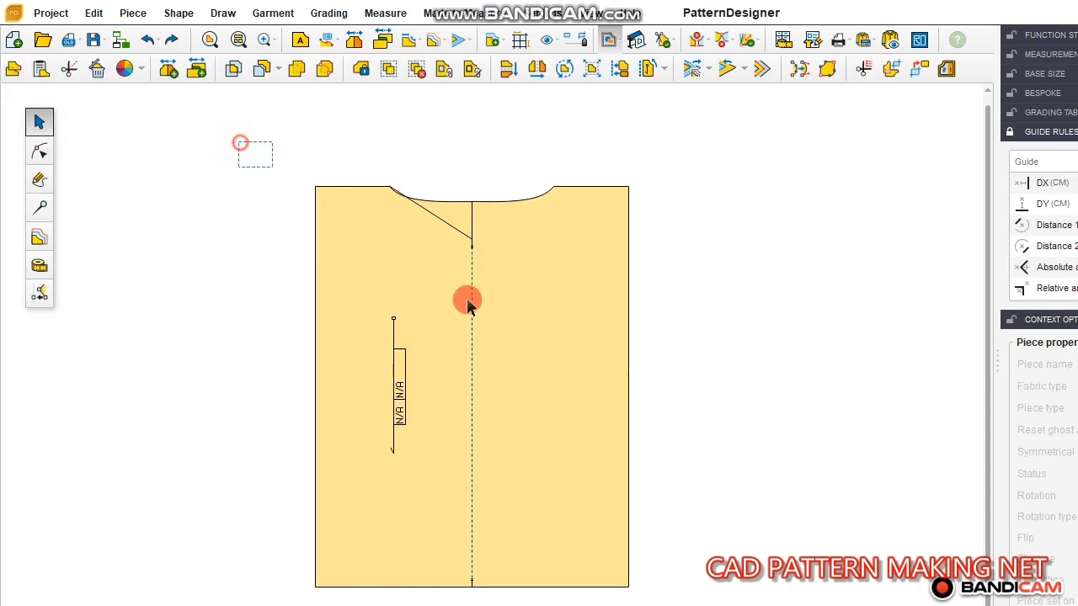
drag(468, 300, 738, 482)
click(442, 70)
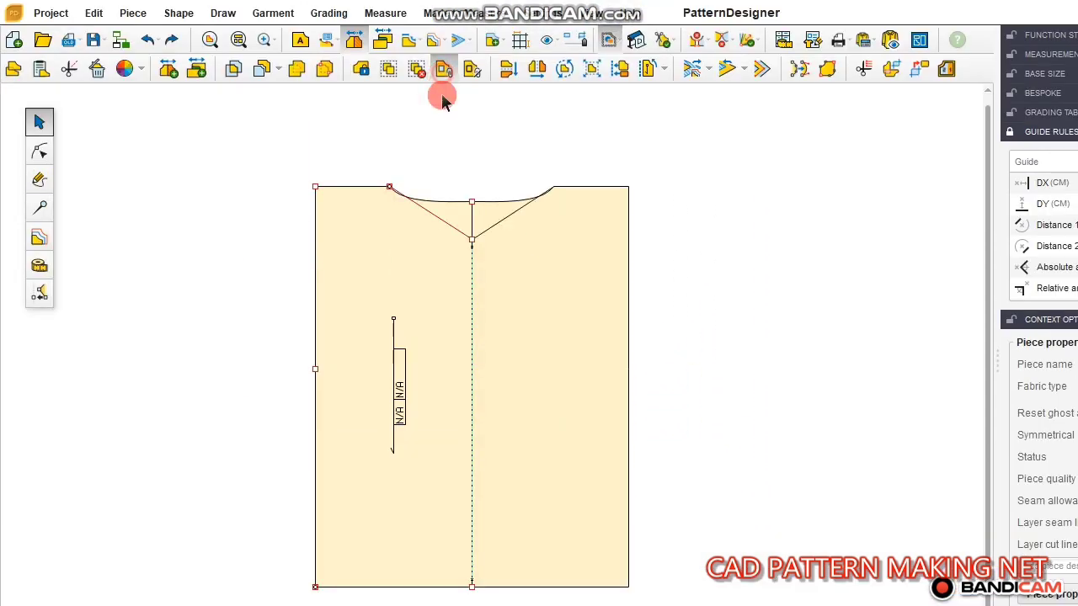
click(438, 108)
- Shape the straight neck line into a rounded front neckline using its two curve handles
scroll(444, 178, up, 3)
click(36, 150)
scroll(465, 279, up, 5)
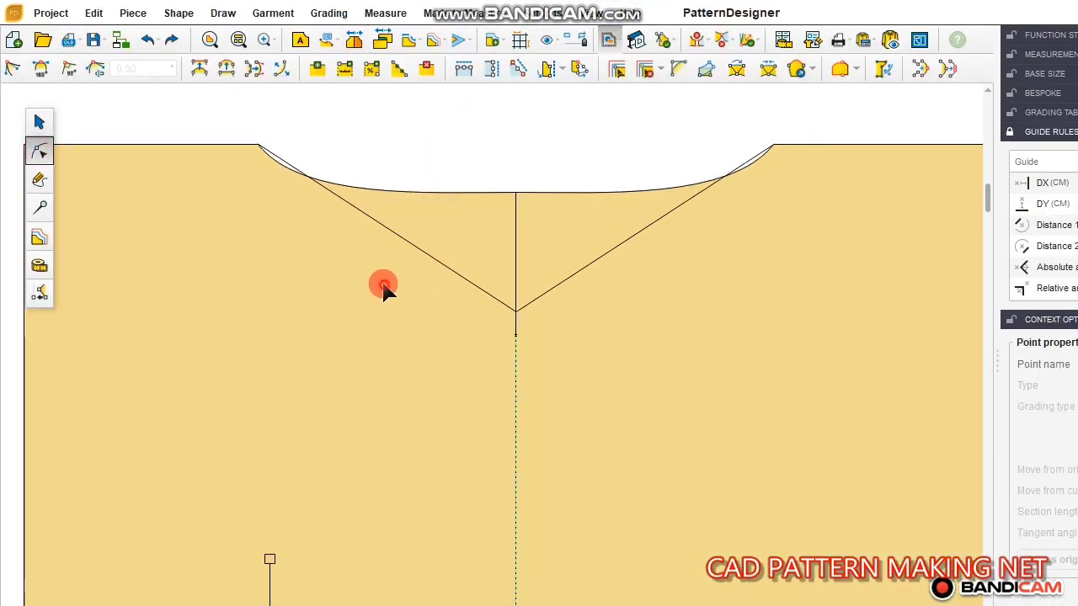
click(385, 285)
click(415, 244)
click(408, 246)
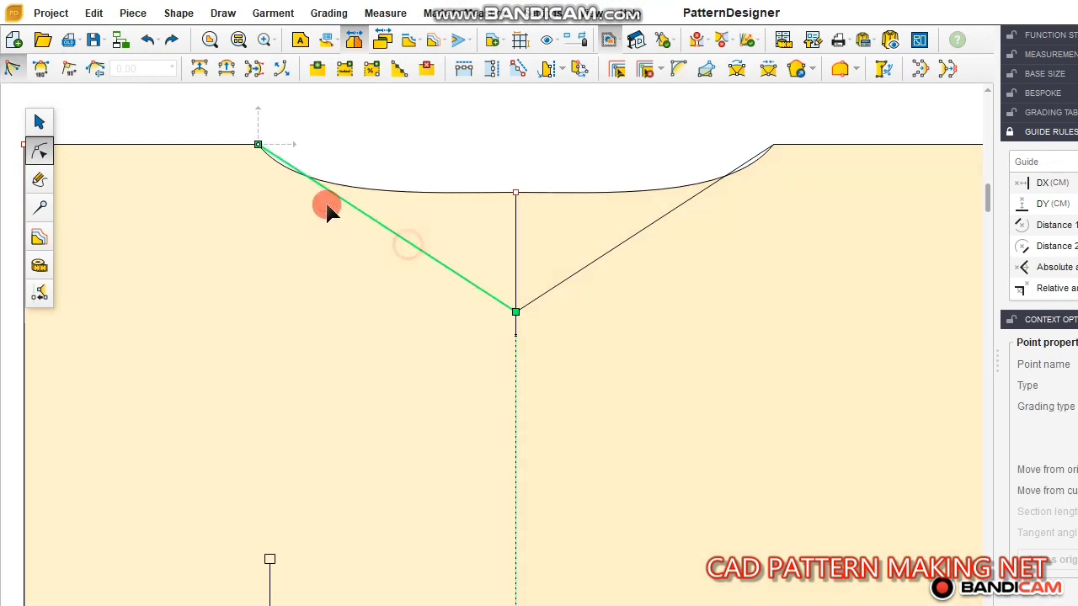
click(406, 236)
scroll(406, 236, up, 2)
click(406, 245)
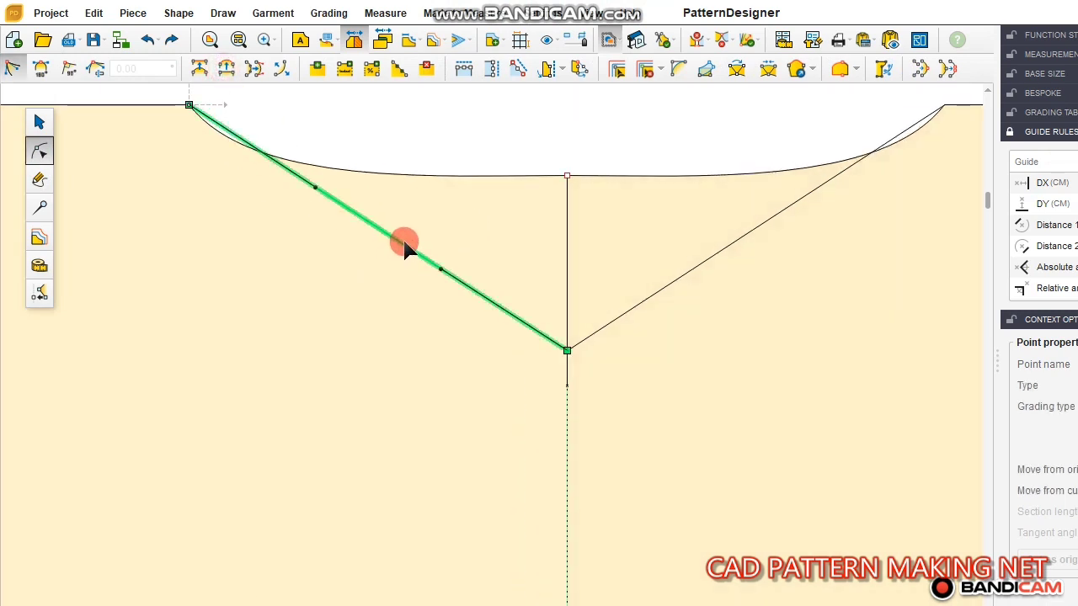
drag(404, 244, 237, 272)
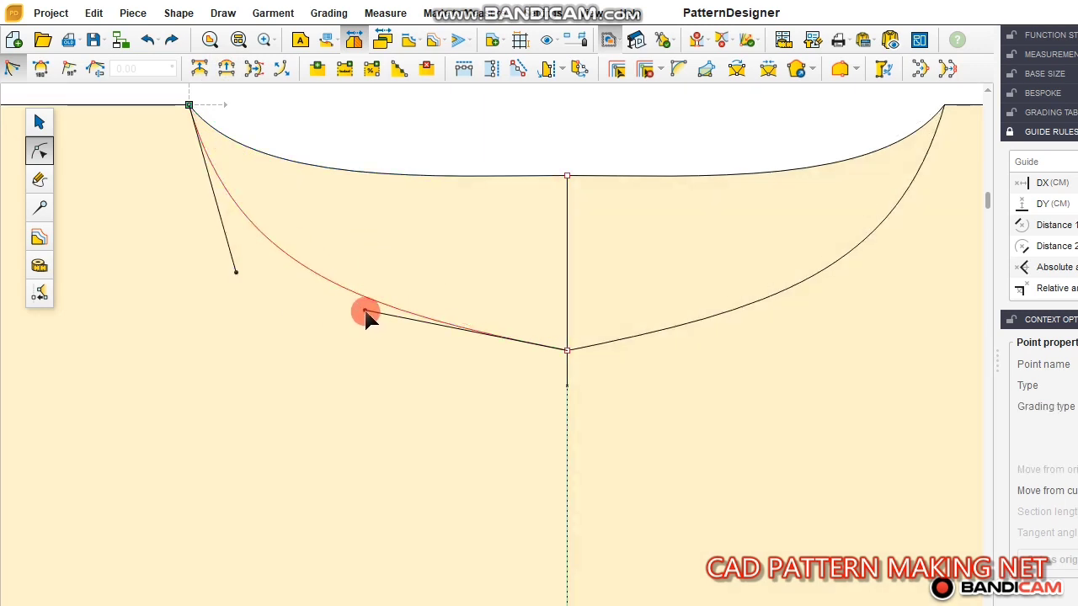
drag(364, 313, 387, 352)
scroll(407, 366, down, 5)
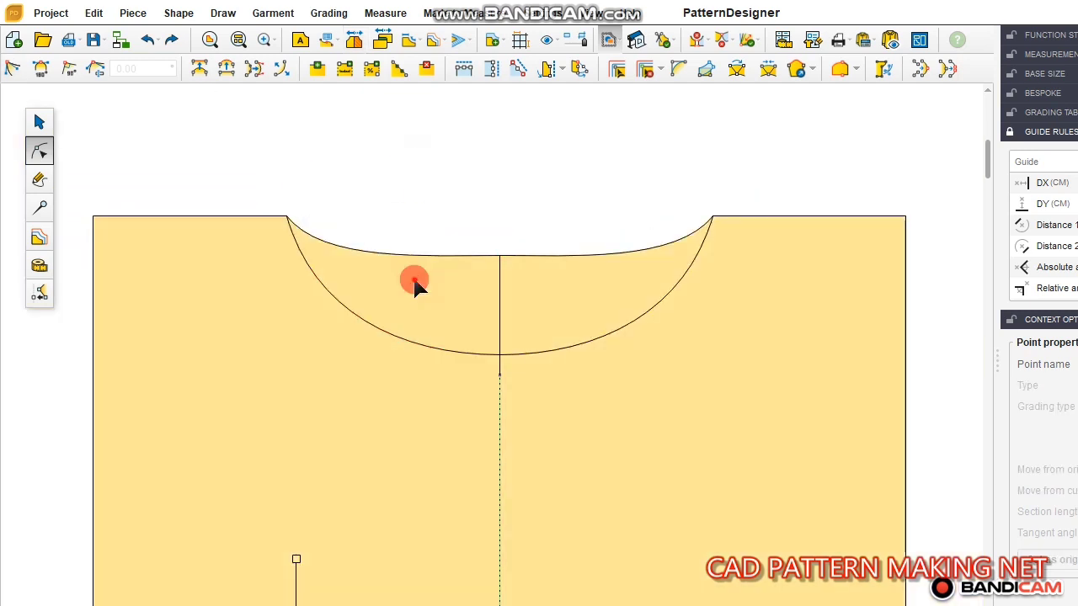
- Fine-tune the front neckline curve by pulling its handle at the neck point slightly downward
scroll(410, 269, up, 3)
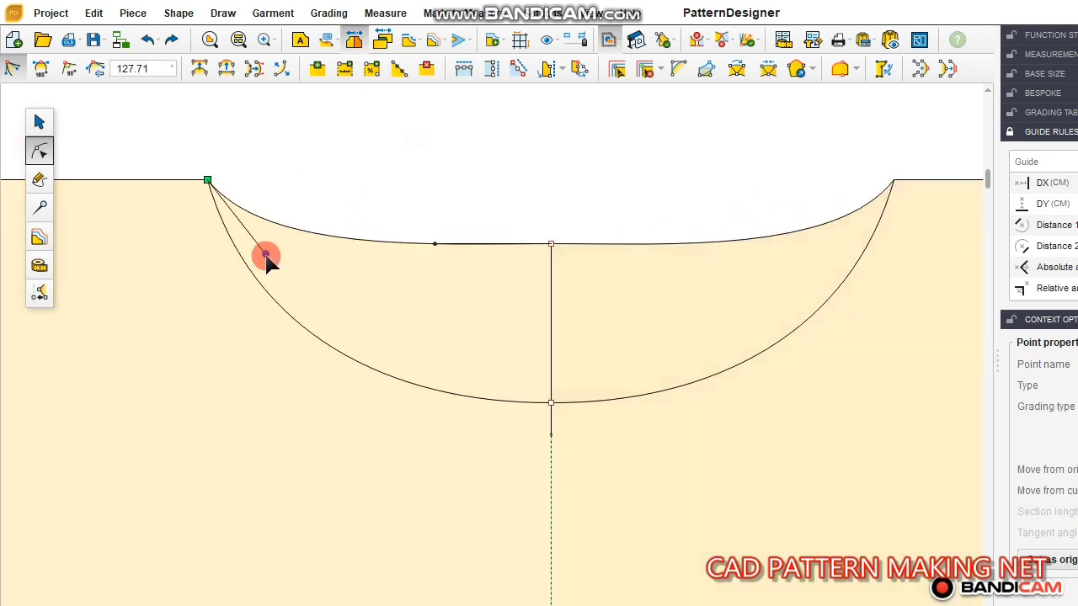
scroll(373, 161, down, 4)
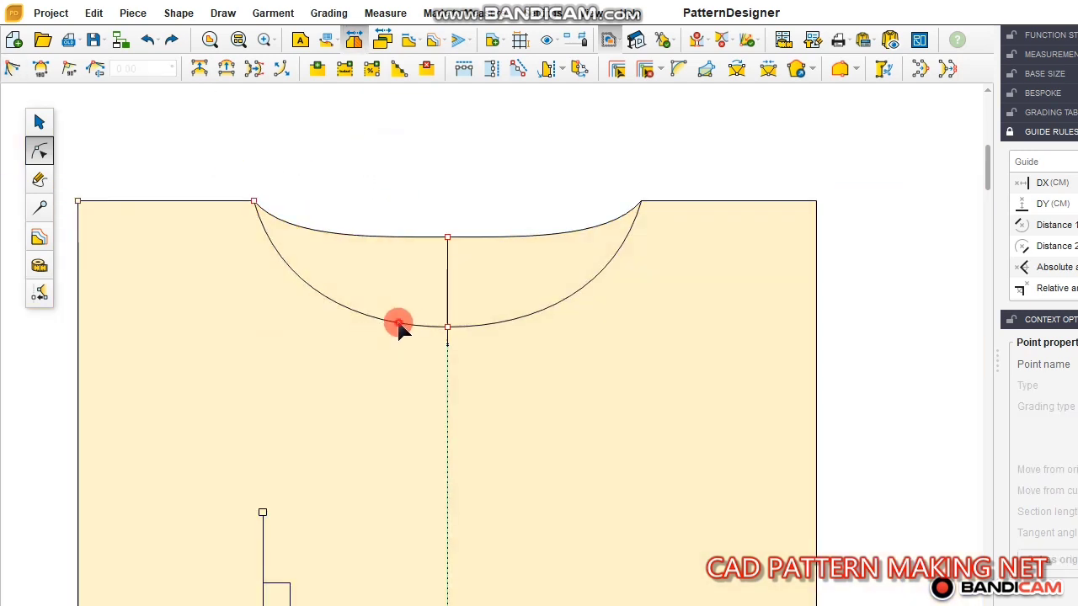
click(363, 314)
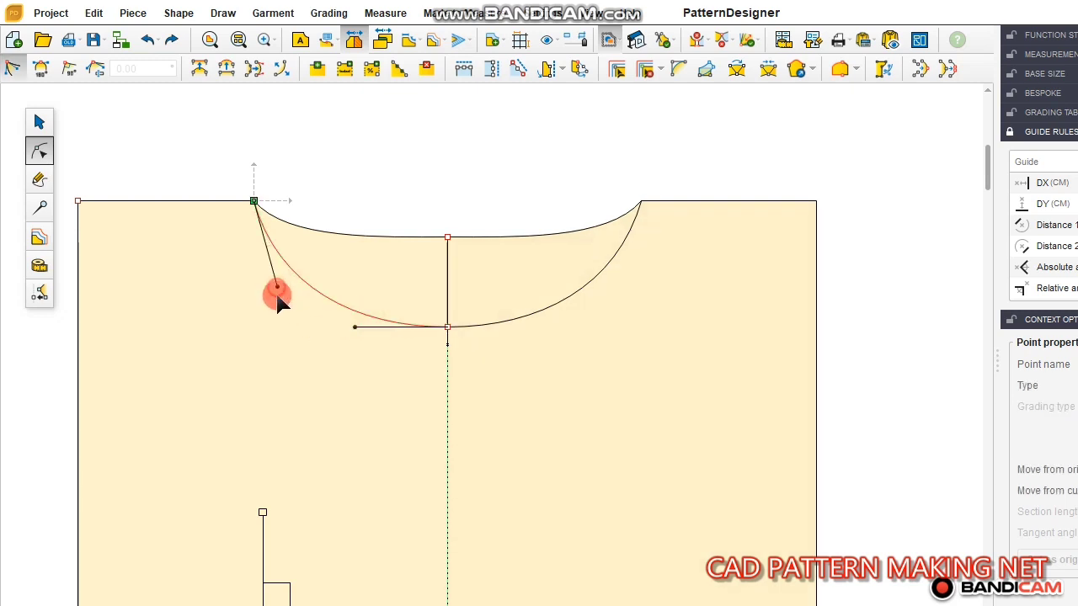
drag(277, 295, 277, 298)
click(394, 163)
scroll(460, 201, down, 3)
- Flip the body piece horizontally so its editable half with the grainline lies on the right
click(32, 122)
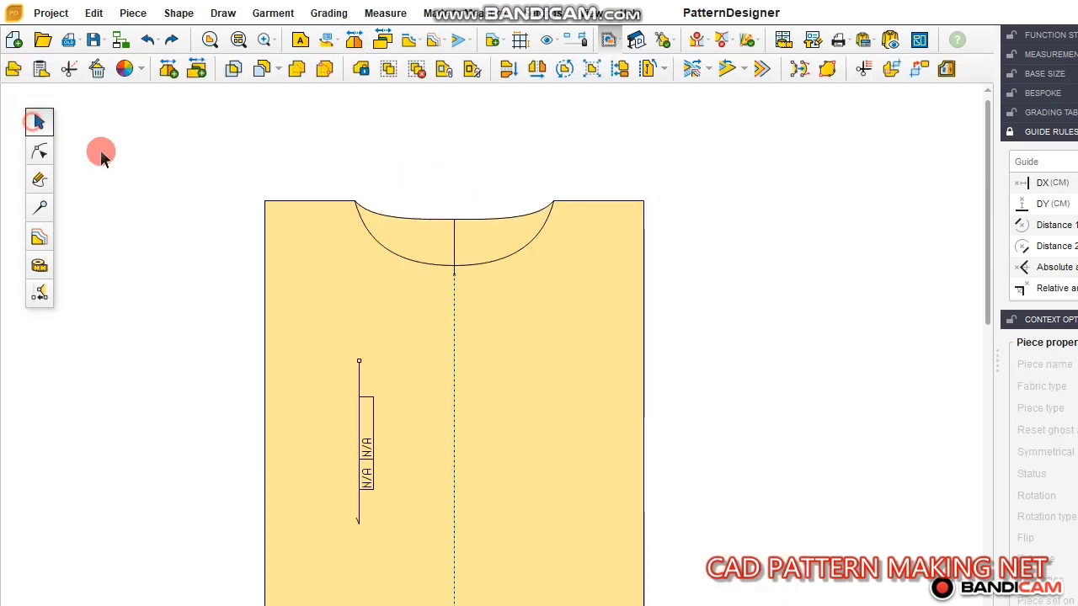
click(376, 332)
click(463, 135)
scroll(529, 214, up, 3)
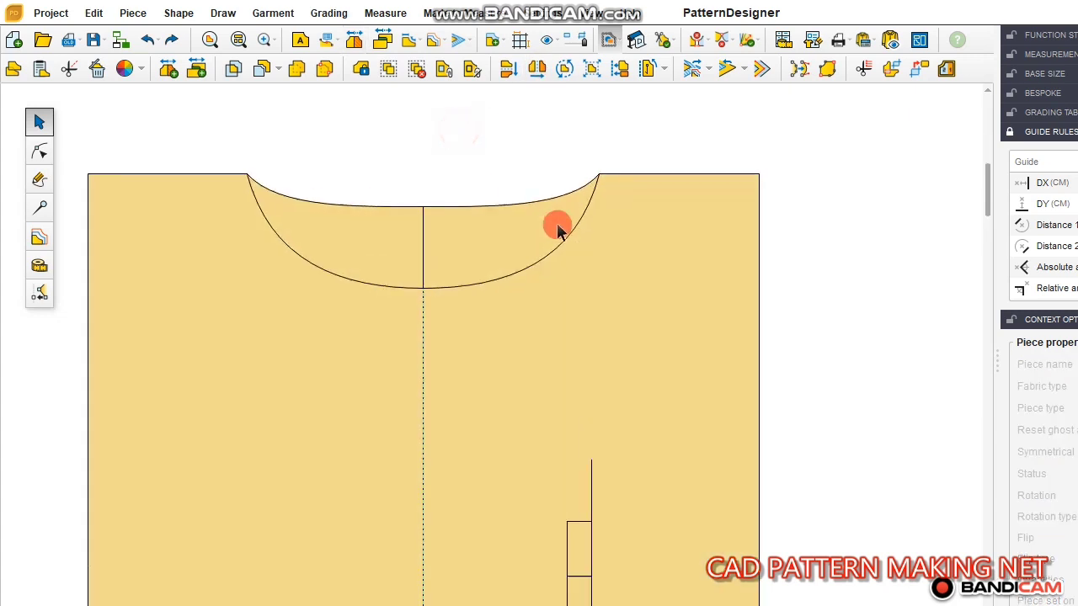
click(600, 259)
click(56, 157)
click(471, 237)
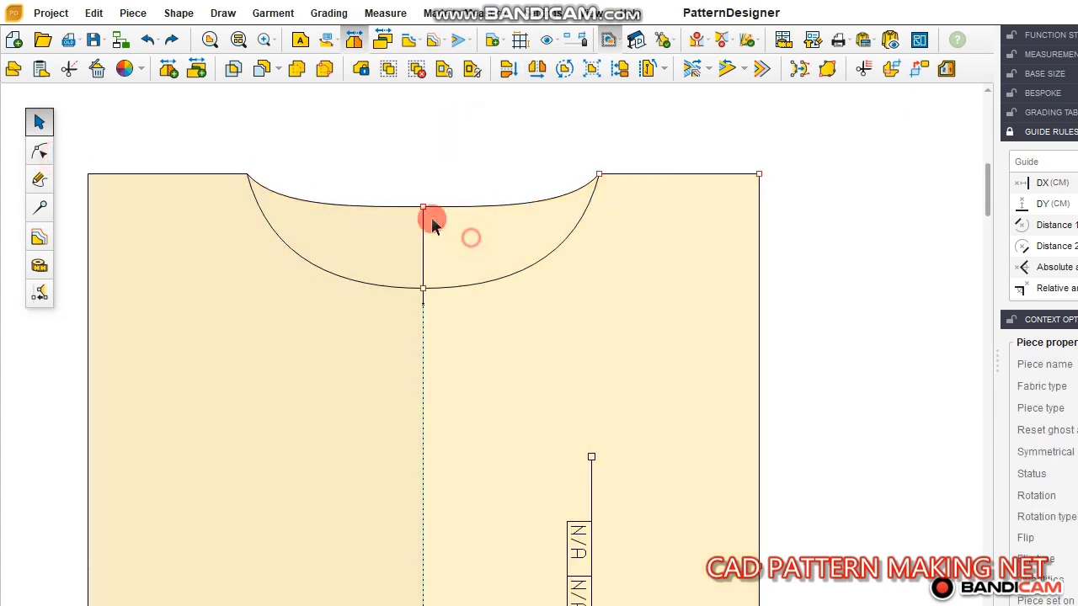
- Refine the front neckline by slightly shortening its horizontal curve handle at the center line
click(51, 152)
drag(315, 160, 547, 200)
scroll(600, 215, up, 3)
click(440, 169)
scroll(449, 187, down, 3)
click(525, 321)
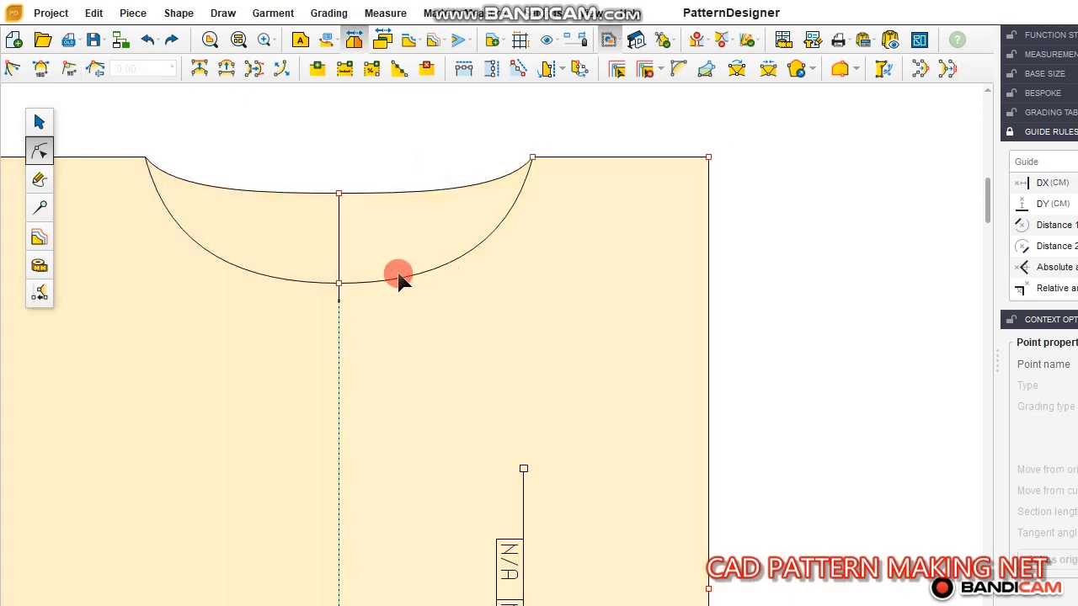
click(288, 269)
click(427, 274)
click(444, 269)
scroll(443, 279, up, 3)
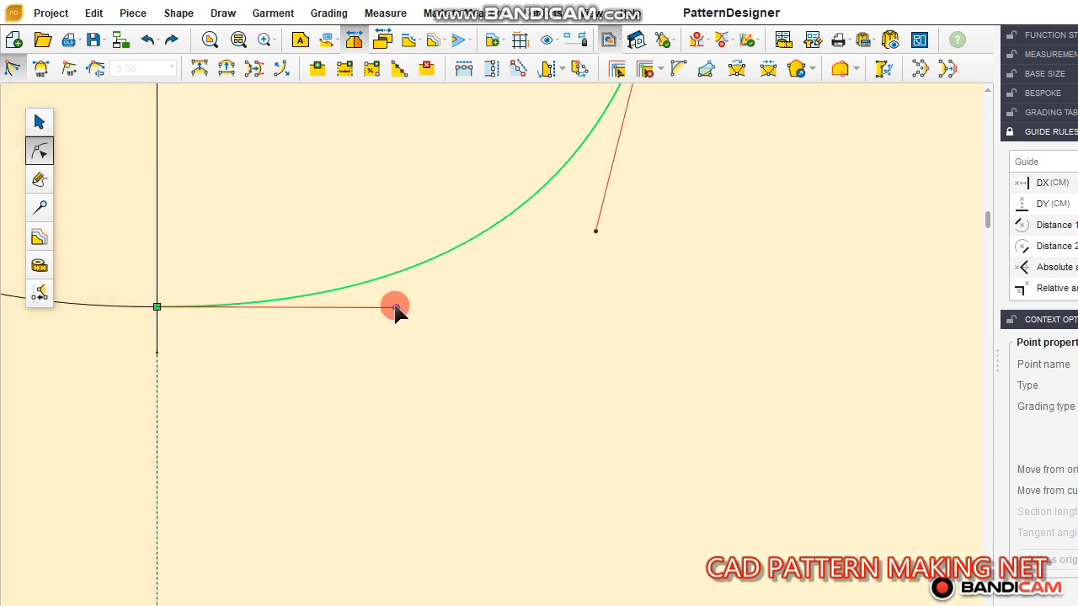
drag(395, 307, 382, 307)
scroll(435, 360, down, 2)
click(231, 150)
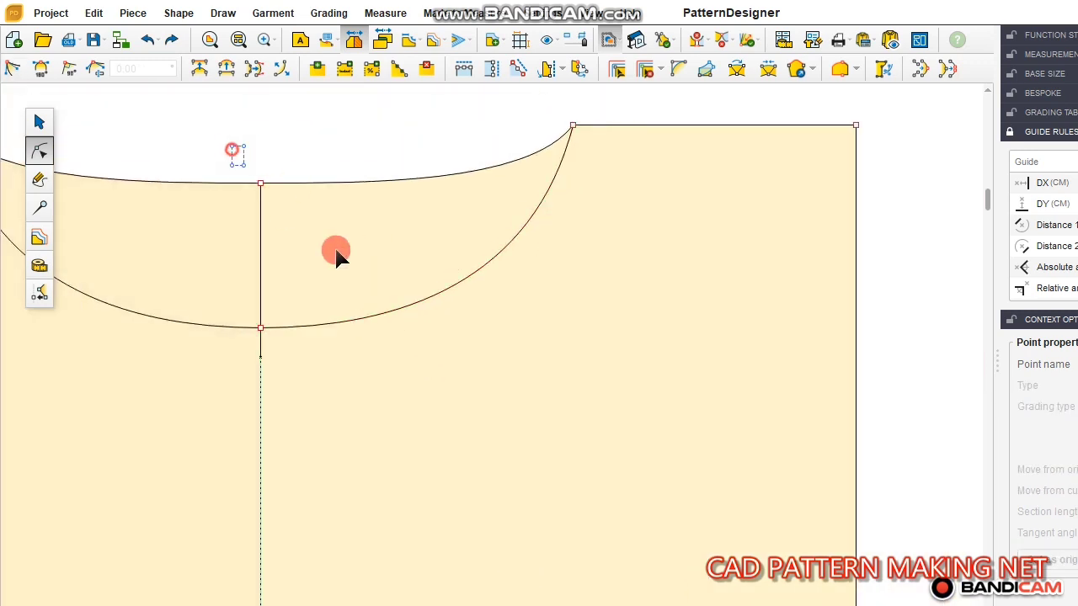
- Refine the back neckline by slightly shortening its curve handle at the neck point
click(524, 200)
drag(527, 184, 531, 179)
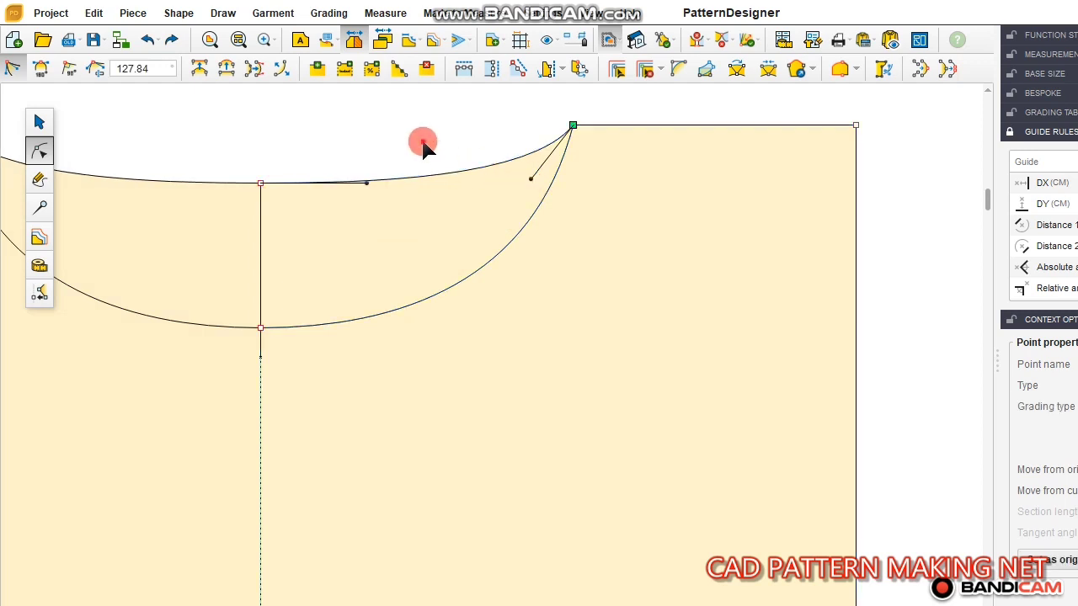
click(424, 143)
scroll(478, 202, down, 4)
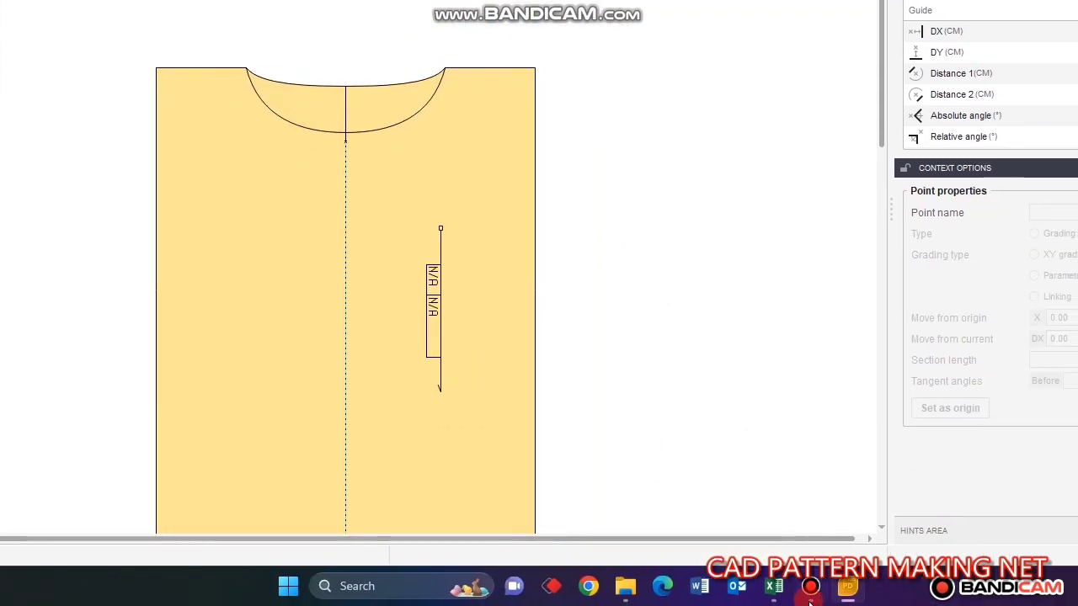
- Check the Excel measurement chart, return to PatternDesigner and create a point on the back neckline at a set distance from the neck point
click(767, 590)
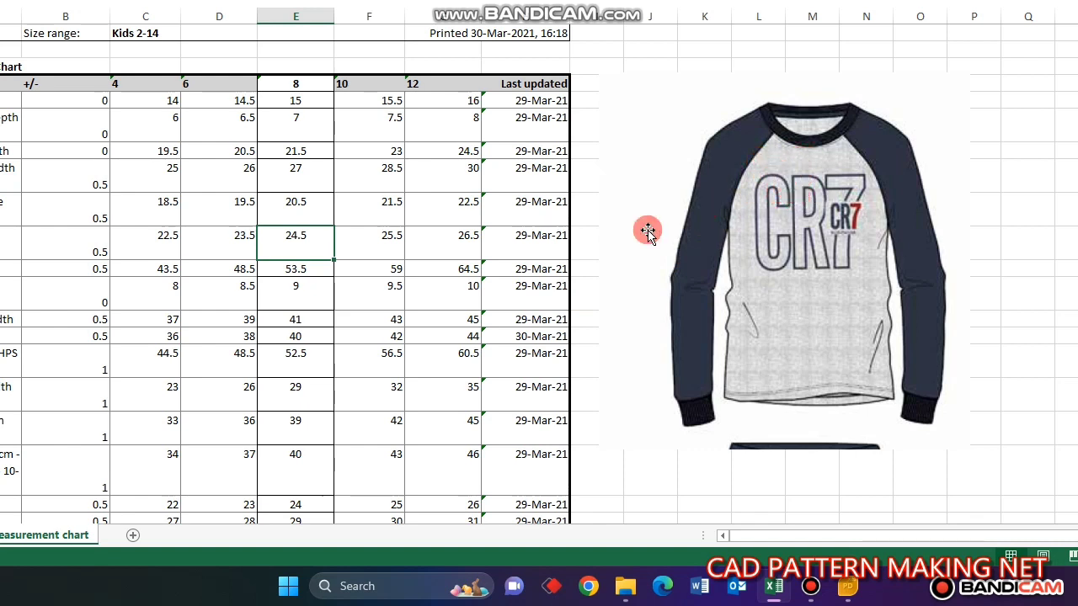
click(793, 587)
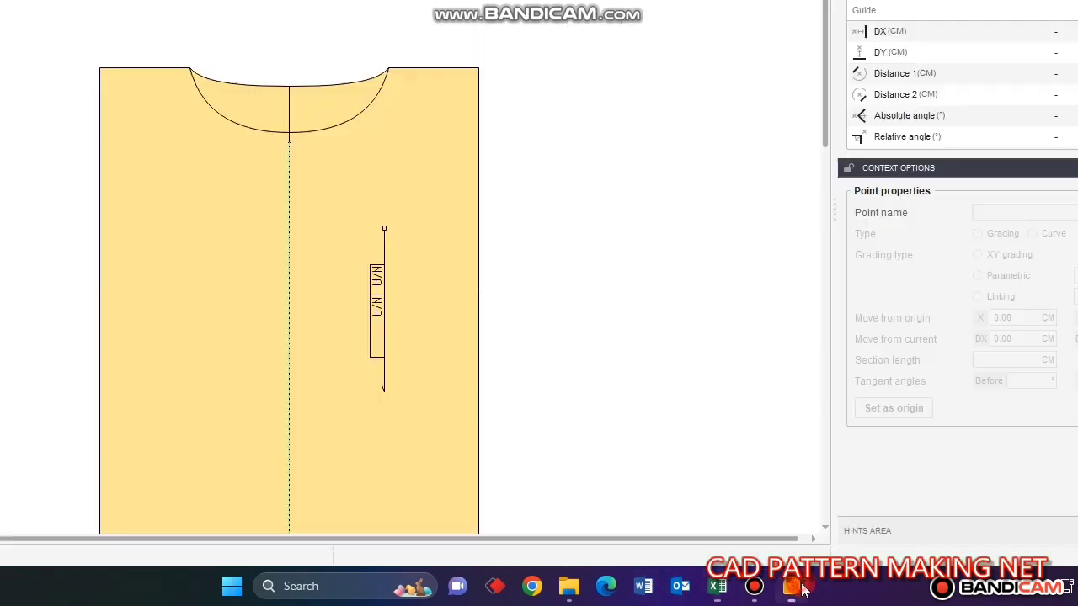
click(358, 177)
scroll(361, 187, up, 2)
drag(348, 159, 442, 241)
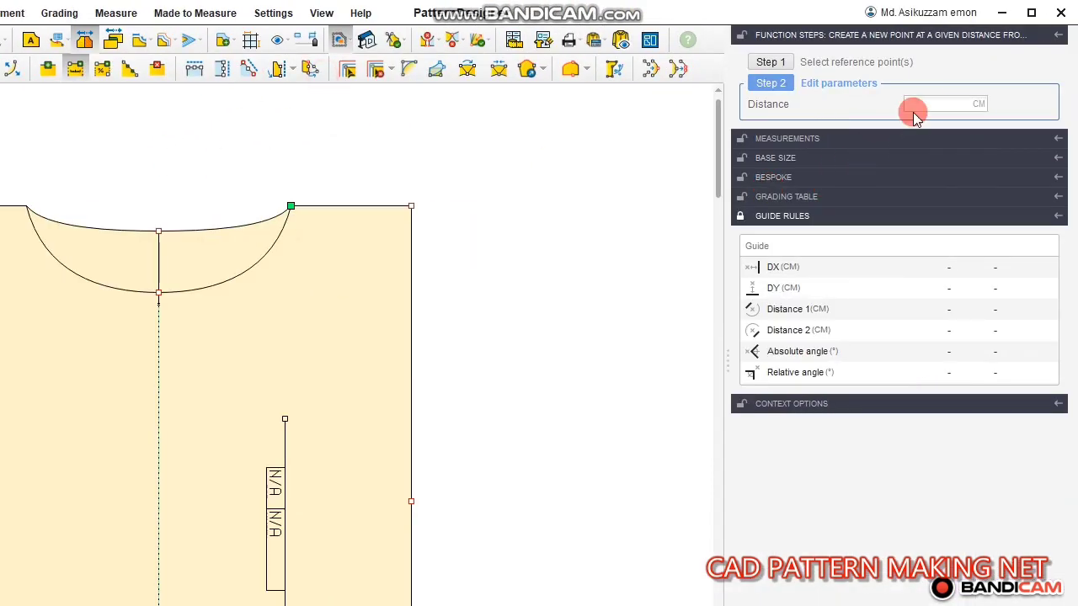
click(923, 103)
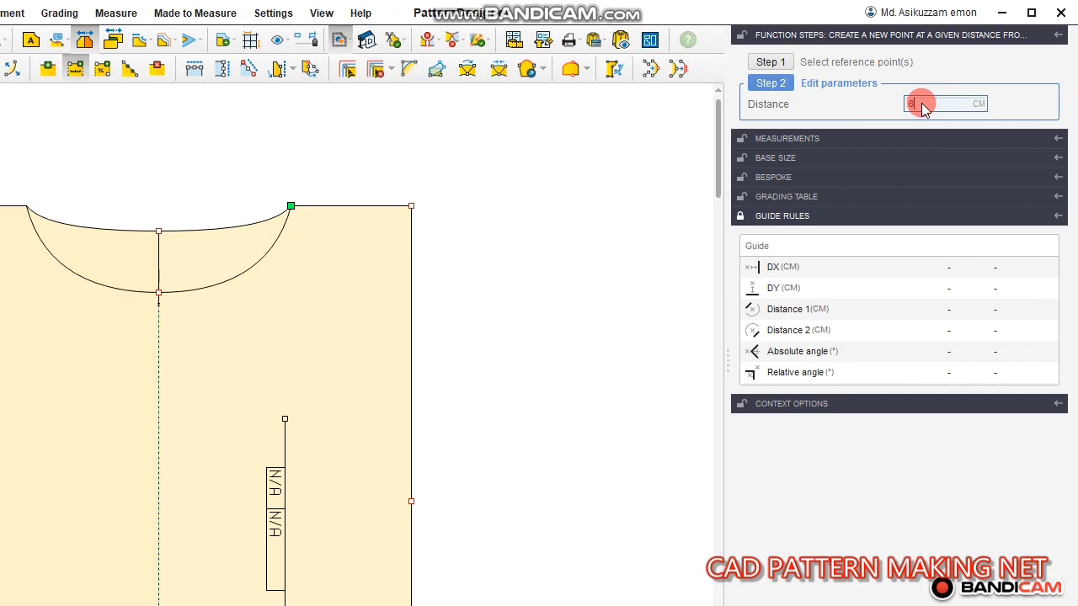
key(Return)
click(149, 41)
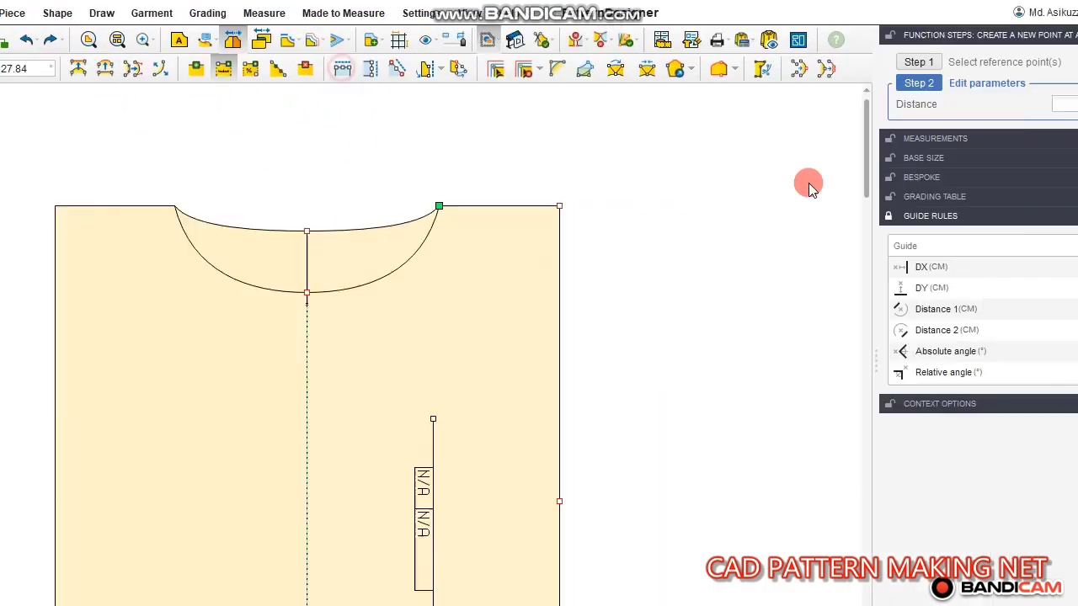
click(918, 102)
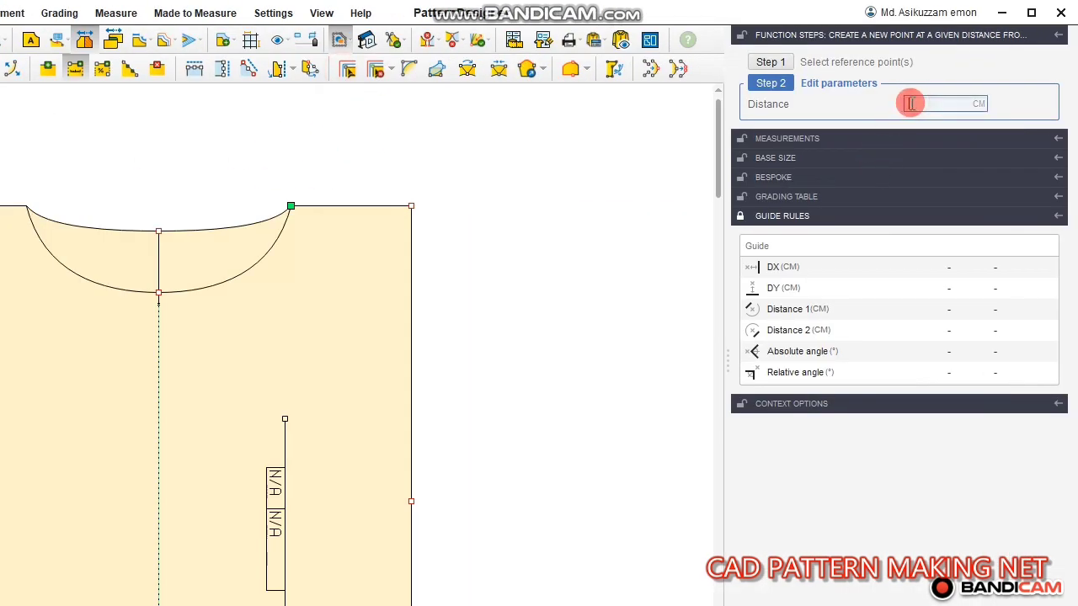
key(Return)
click(547, 250)
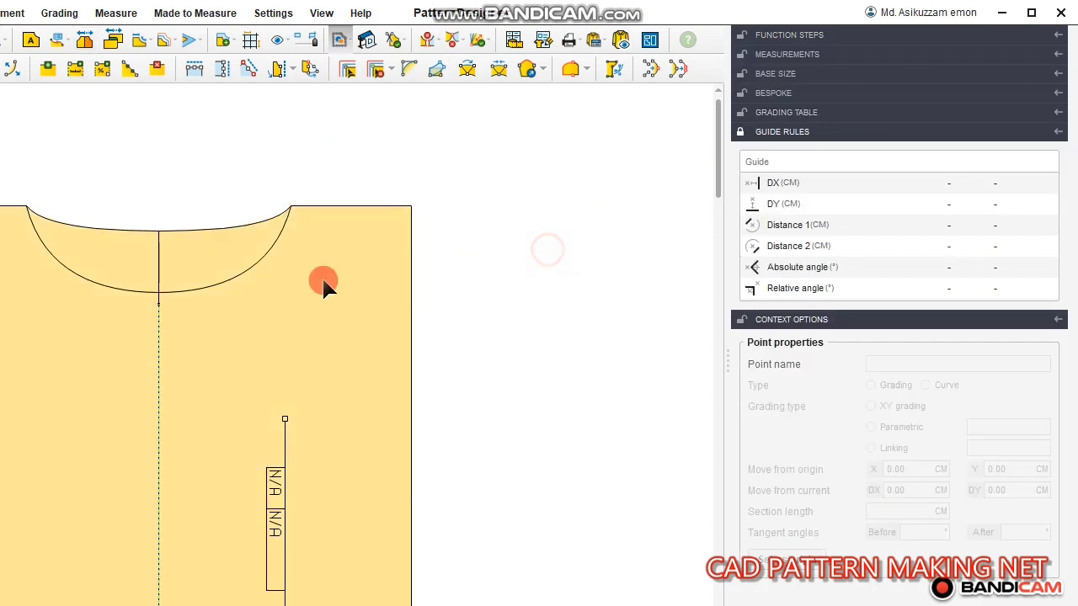
- Add a point on the front neckline curve between the neck point and the center line
scroll(324, 280, up, 3)
click(267, 276)
click(241, 246)
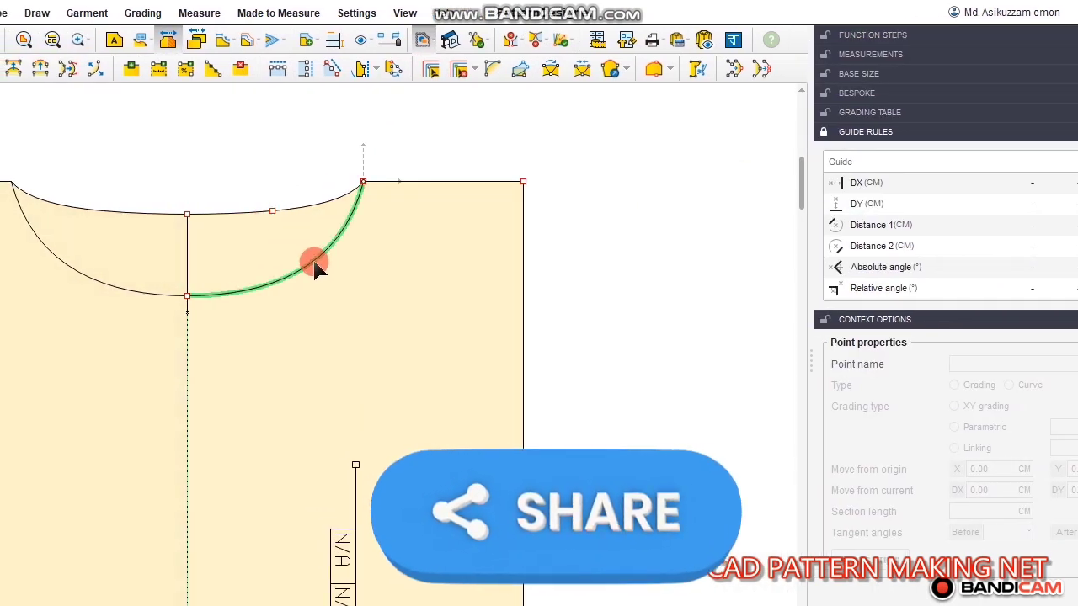
click(313, 262)
click(210, 158)
scroll(228, 167, down, 3)
click(306, 254)
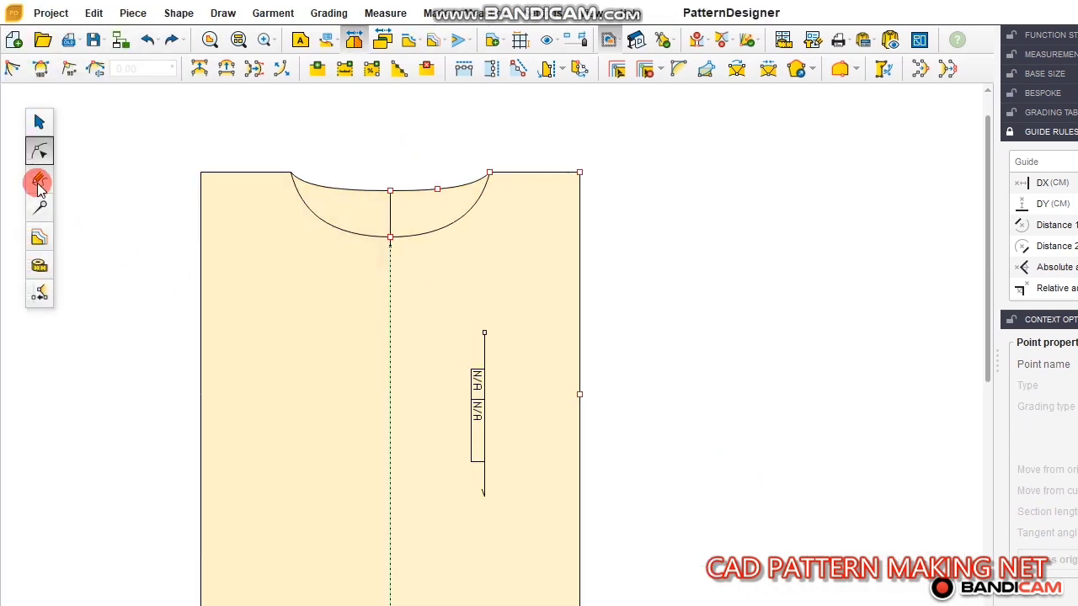
- Draw a straight raglan line from the new back neckline point to the armhole point on the side edge
click(40, 182)
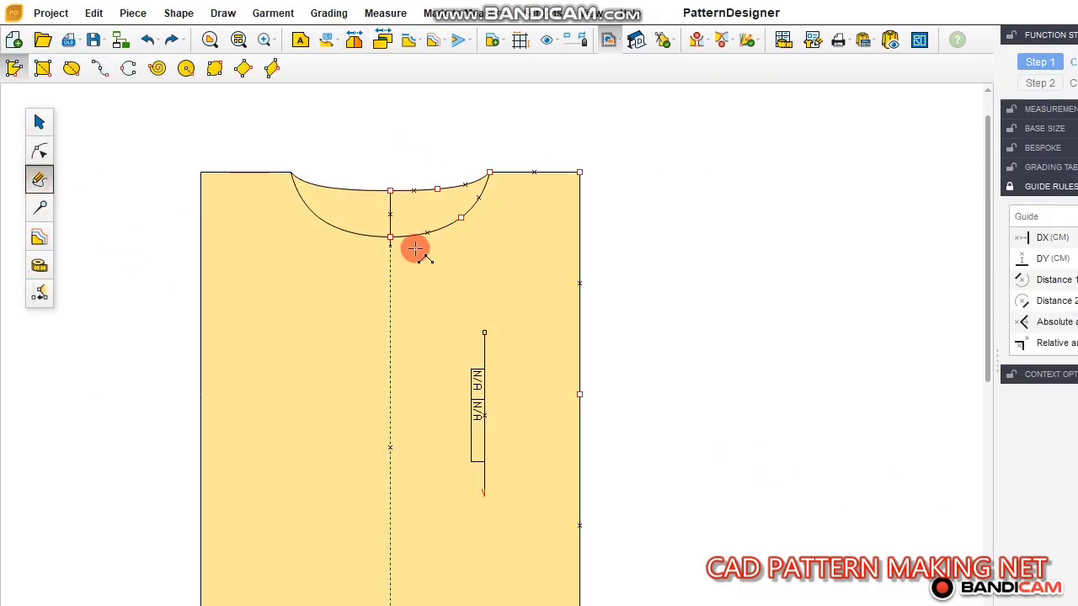
click(437, 189)
click(579, 392)
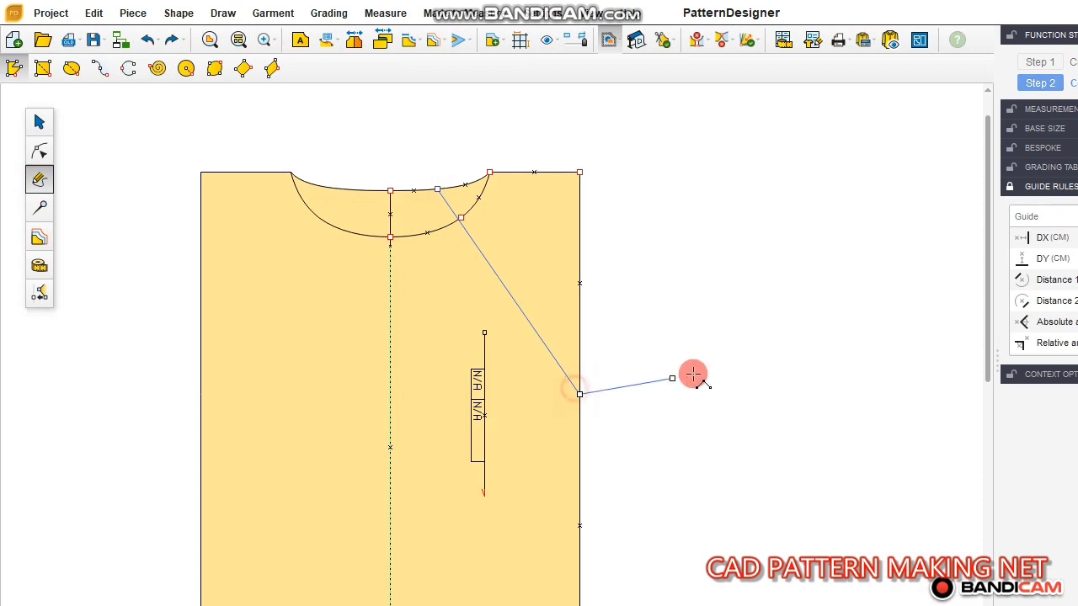
right_click(693, 374)
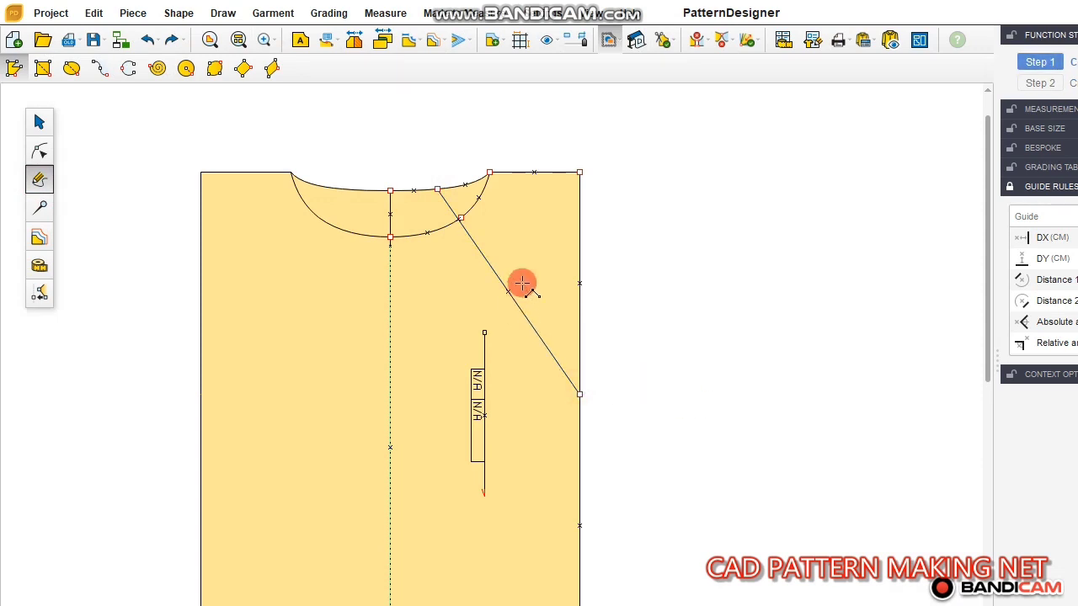
- Draw a second straight raglan line from the front neckline point to the same armhole point on the side edge
scroll(520, 281, up, 2)
click(424, 169)
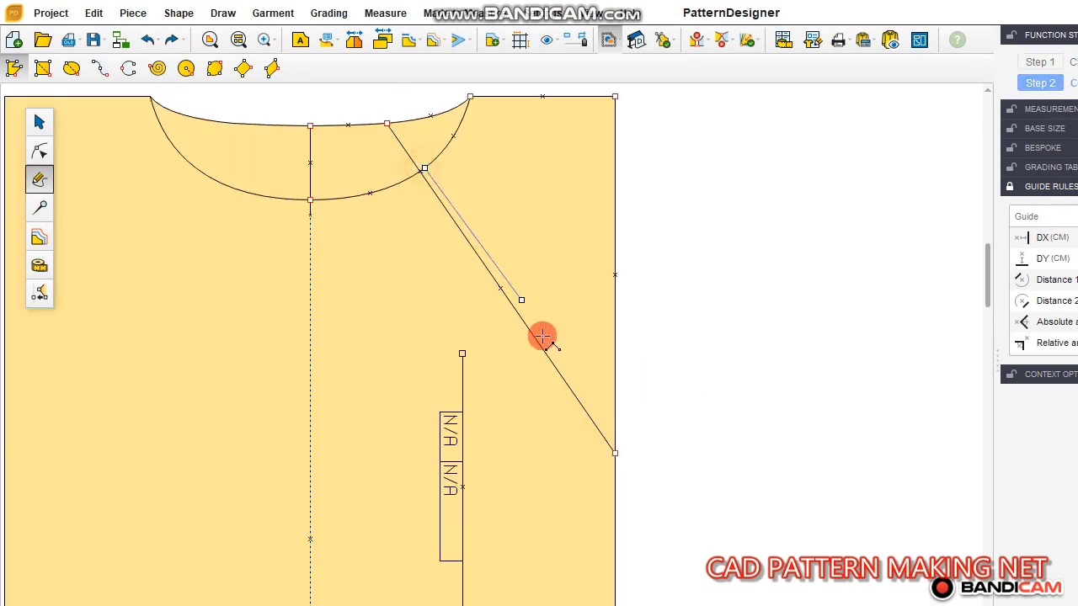
click(614, 453)
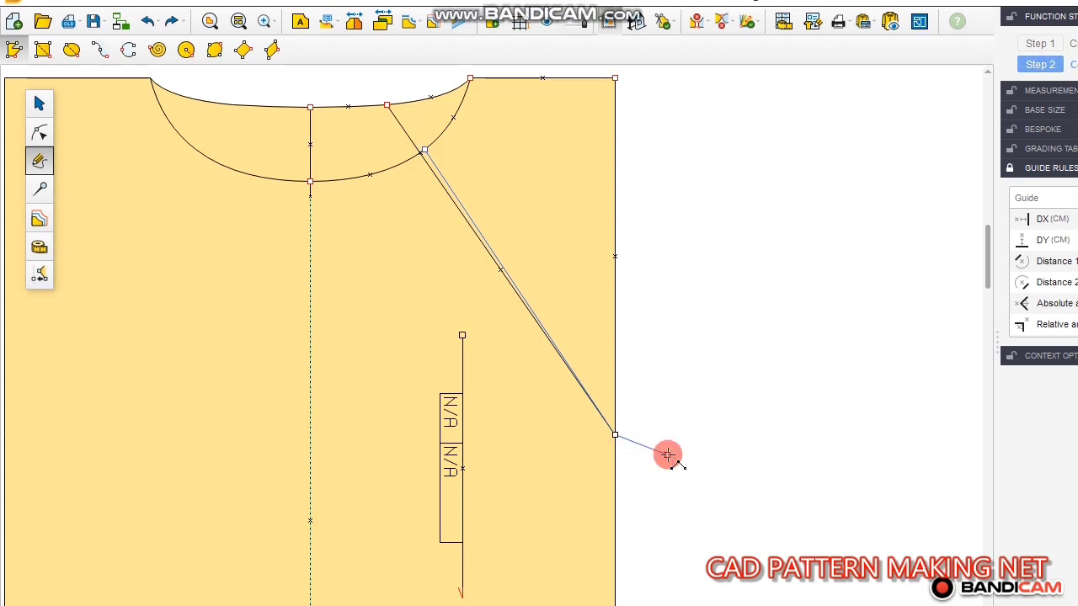
right_click(645, 453)
- Select the body together with both drawn raglan lines and attach the lines to the piece
click(39, 103)
scroll(467, 170, down, 2)
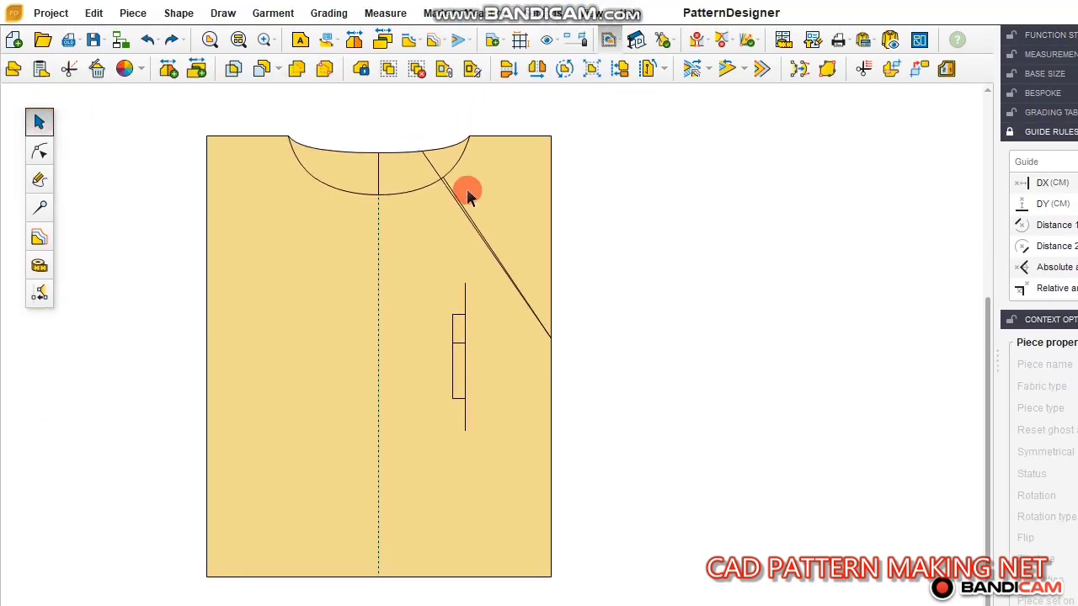
scroll(467, 189, down, 2)
drag(582, 424, 622, 438)
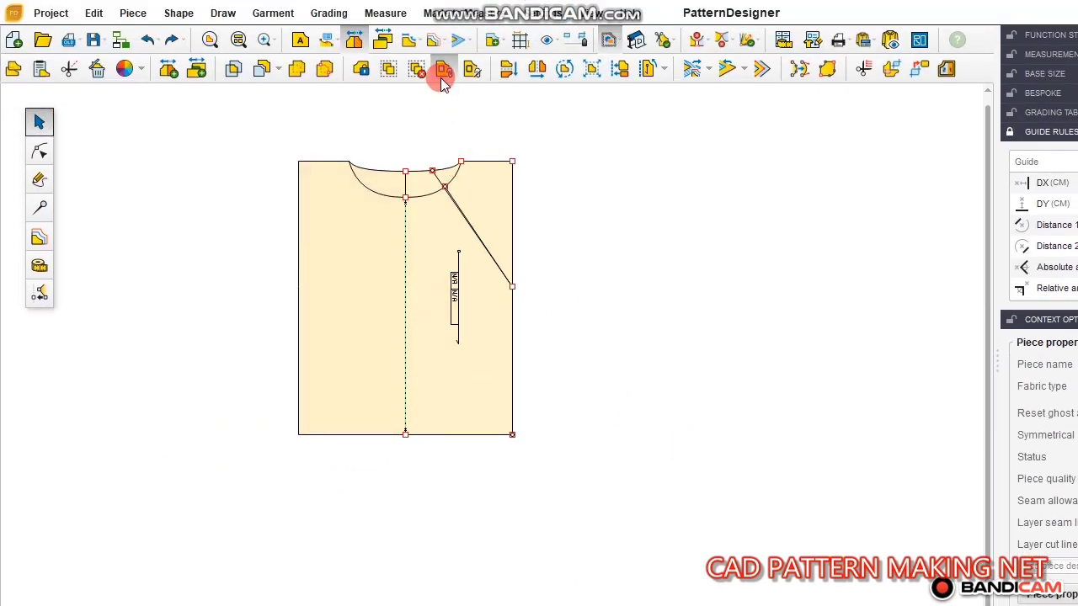
click(443, 73)
click(195, 149)
scroll(441, 160, up, 3)
scroll(488, 194, up, 1)
- Add a point on the body's side edge just above the armhole point
click(503, 215)
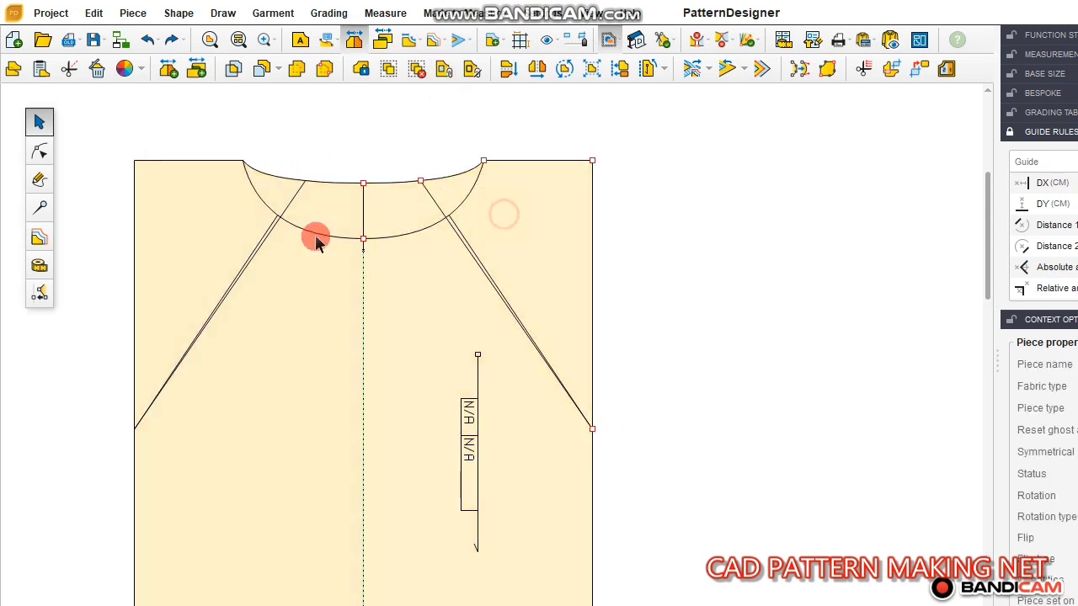
click(42, 150)
drag(549, 131, 726, 253)
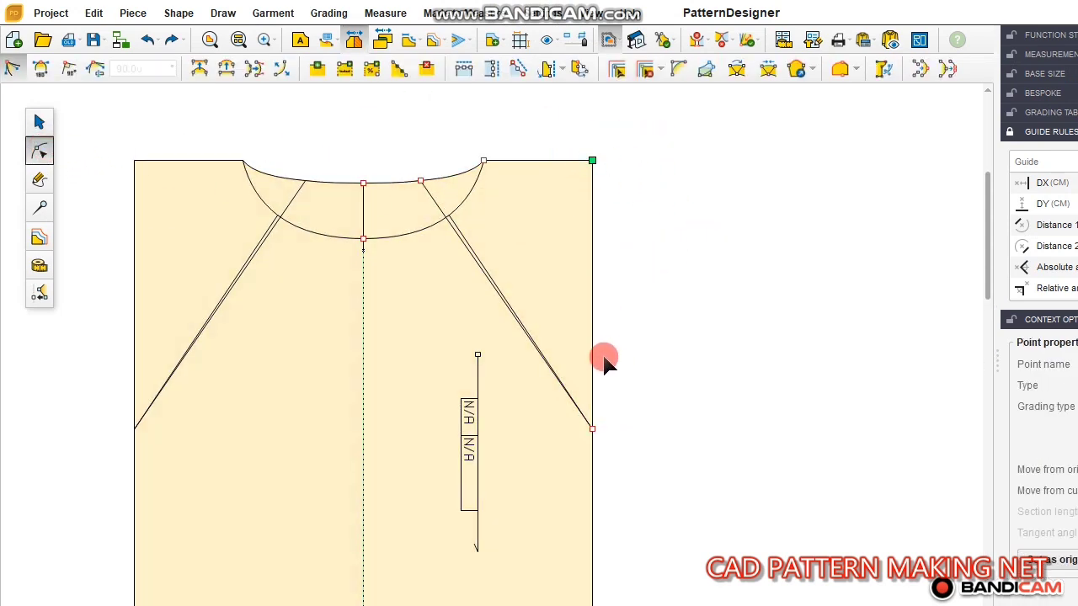
click(593, 389)
double_click(594, 391)
- Move the body's upper outer corner horizontally outward to extend the shoulder edge for the sleeve
drag(566, 126, 655, 249)
key(Right)
key(Right)
key(Right)
key(Right)
key(Right)
key(Right)
key(Right)
key(Right)
key(Right)
key(Right)
key(Right)
key(Right)
key(Right)
key(Right)
key(Right)
key(Right)
scroll(648, 293, down, 1)
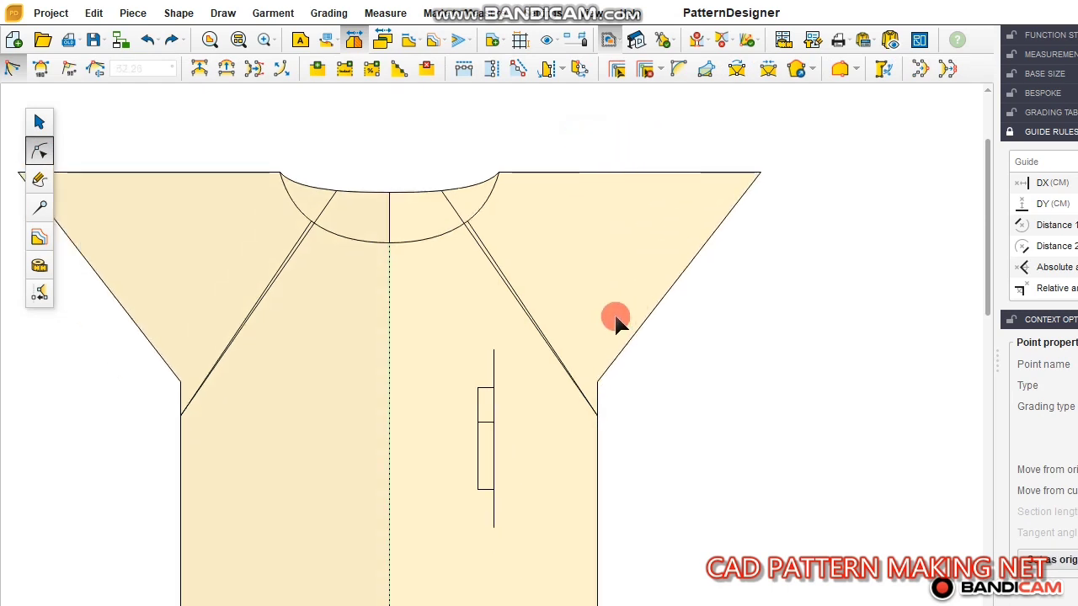
- Move the added side point above the armhole horizontally outward to form the sleeve's underarm edge
drag(577, 331, 626, 397)
key(Right)
key(Right)
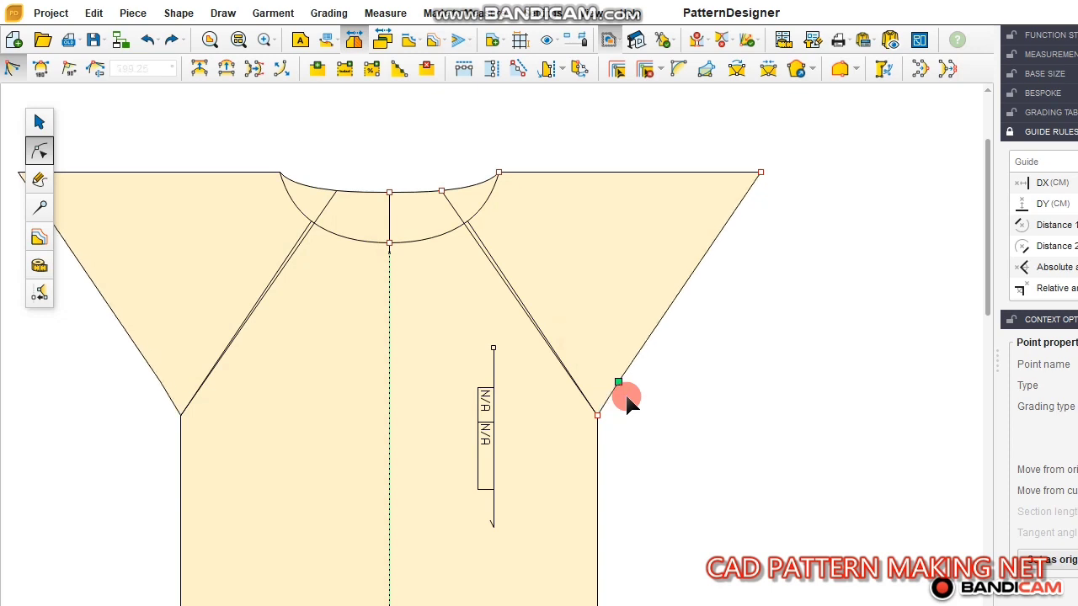
key(Right)
key(Right)
key(Right)
key(Right)
key(Right)
key(Right)
key(Right)
key(Right)
key(Right)
key(Right)
key(Right)
key(Right)
- Select both sleeve-end points and lower them together with a DY move of -9 cm
click(726, 437)
drag(668, 101, 805, 456)
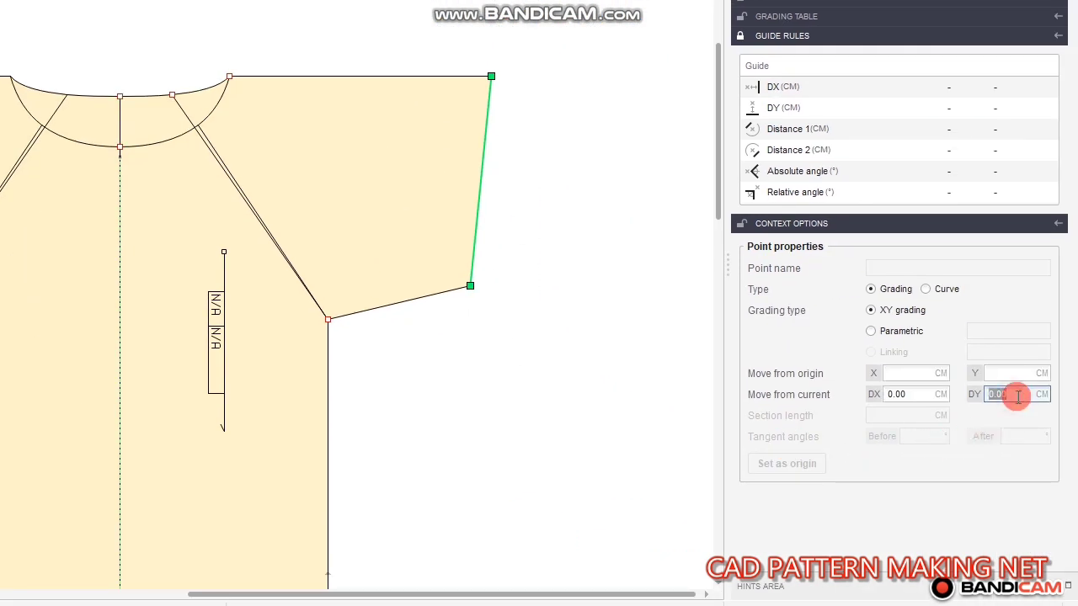
click(1017, 397)
text(9)
key(Return)
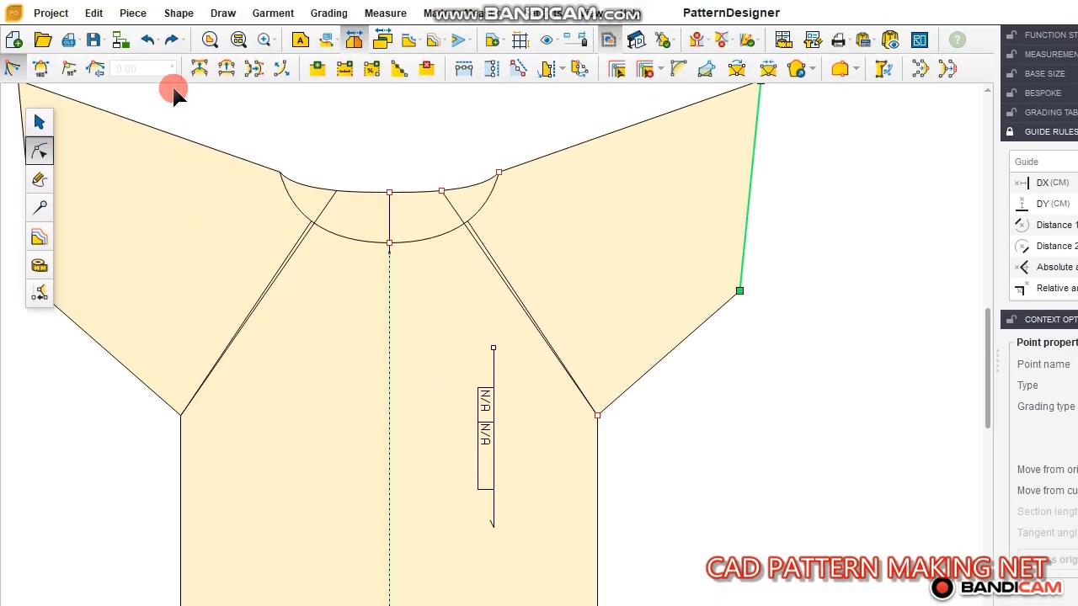
click(150, 42)
click(1043, 429)
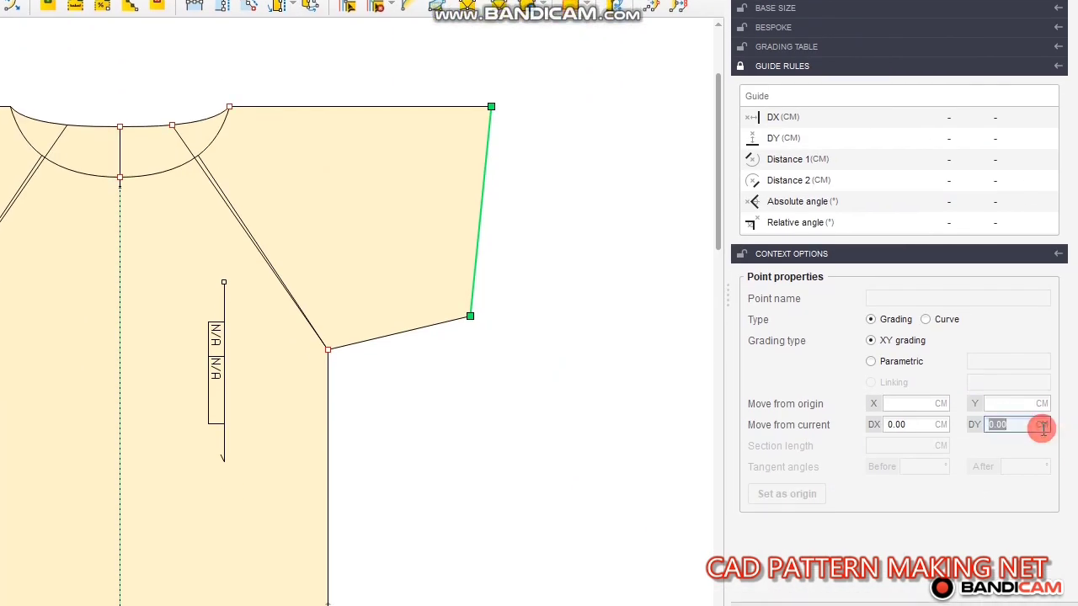
text(-9)
key(Return)
click(596, 345)
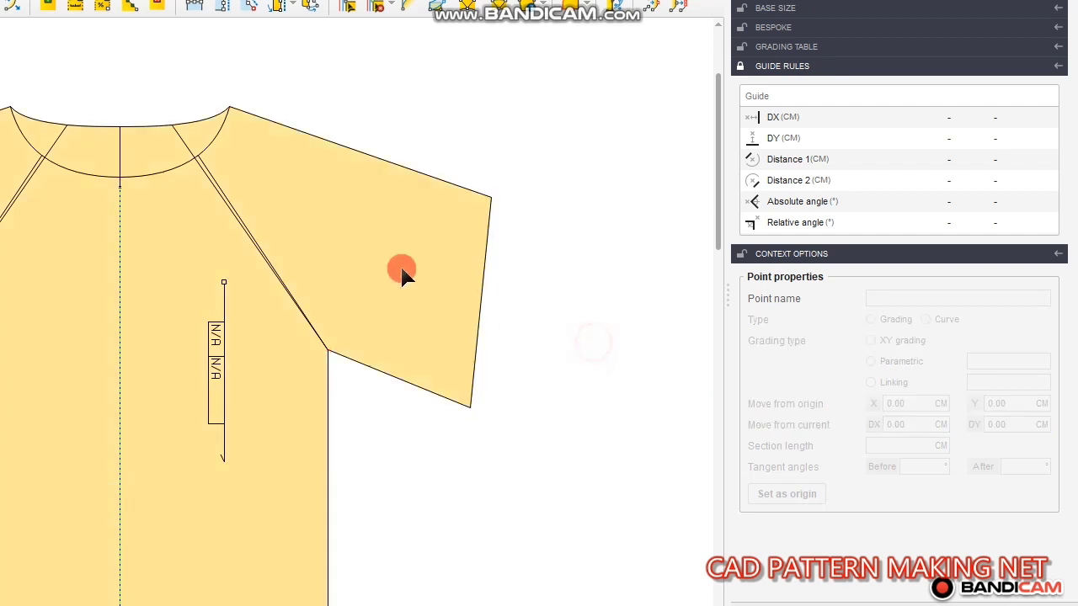
- Raise the sleeve's lower end point vertically with a DY move so the underarm edge is nearly level
click(402, 269)
click(470, 408)
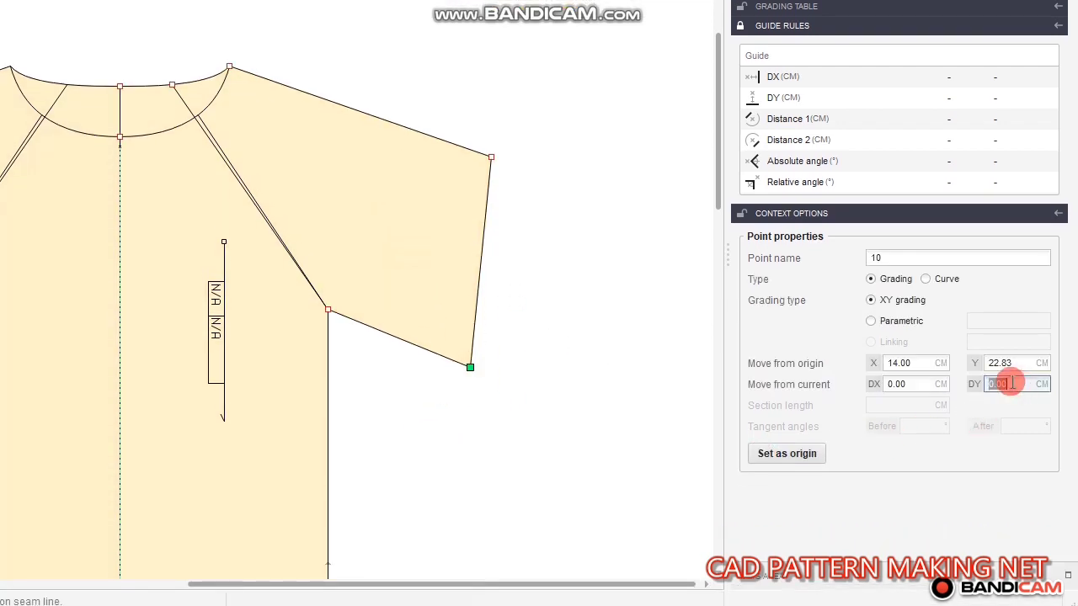
key(Return)
click(570, 321)
scroll(425, 238, down, 2)
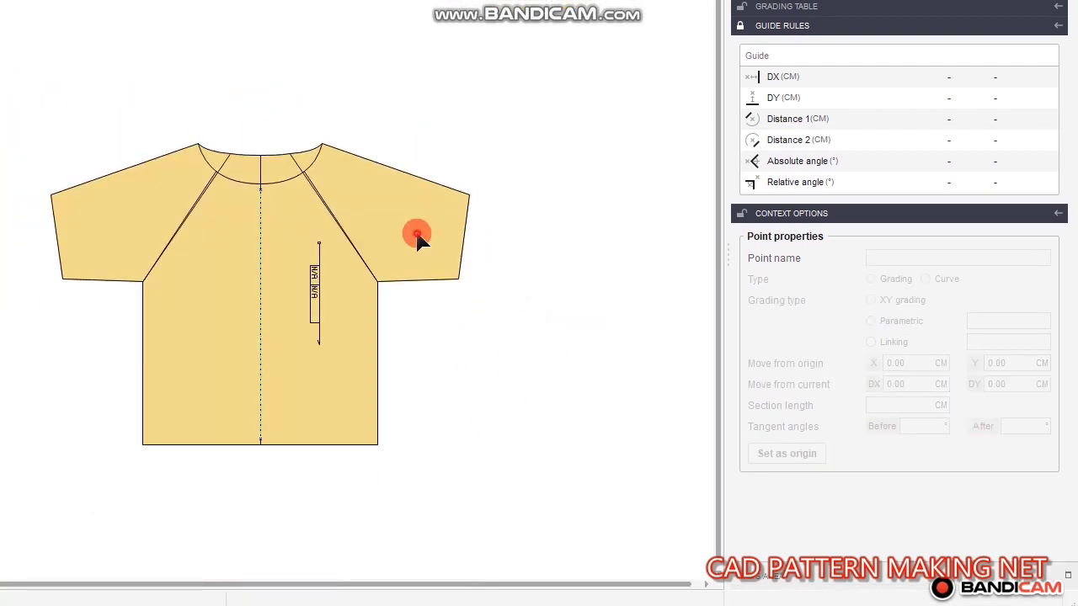
- Look up the size 8 sleeve length in the Excel measurement chart and return to PatternDesigner
click(417, 235)
click(395, 128)
scroll(437, 195, up, 2)
click(426, 216)
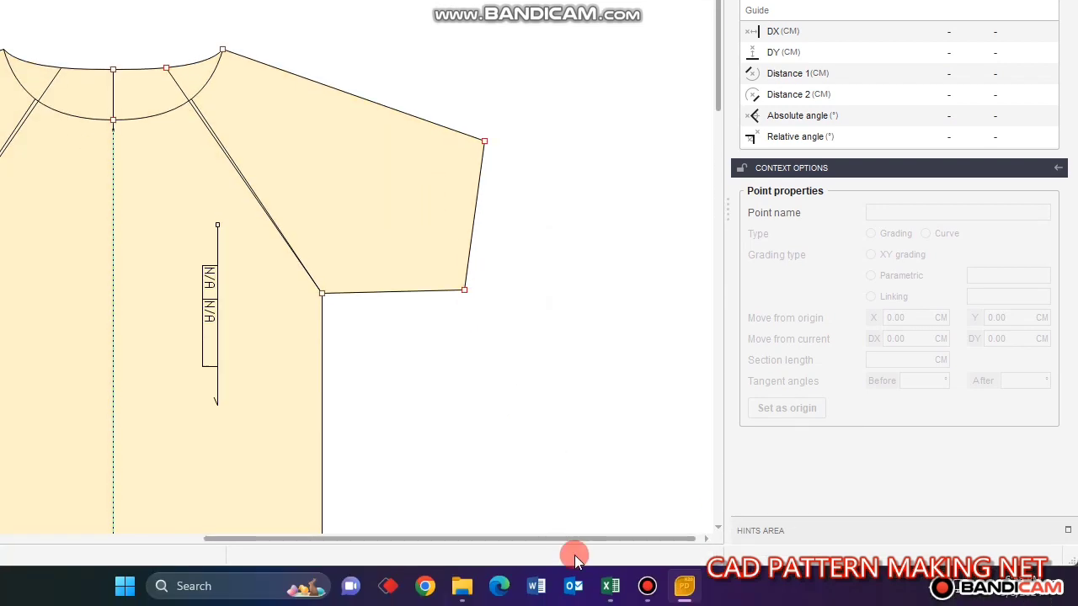
click(610, 586)
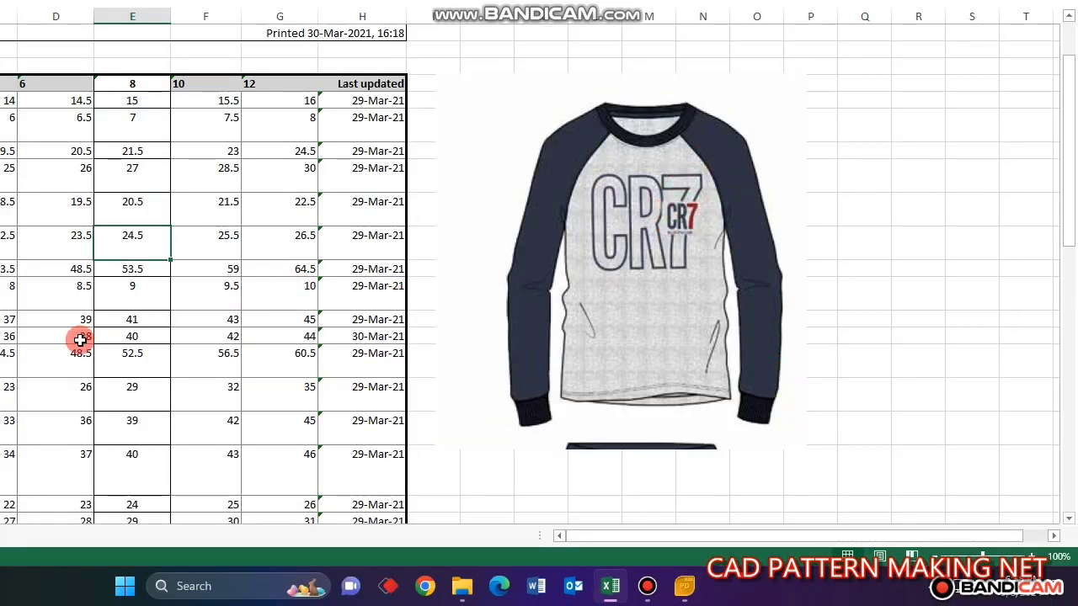
click(89, 303)
click(405, 305)
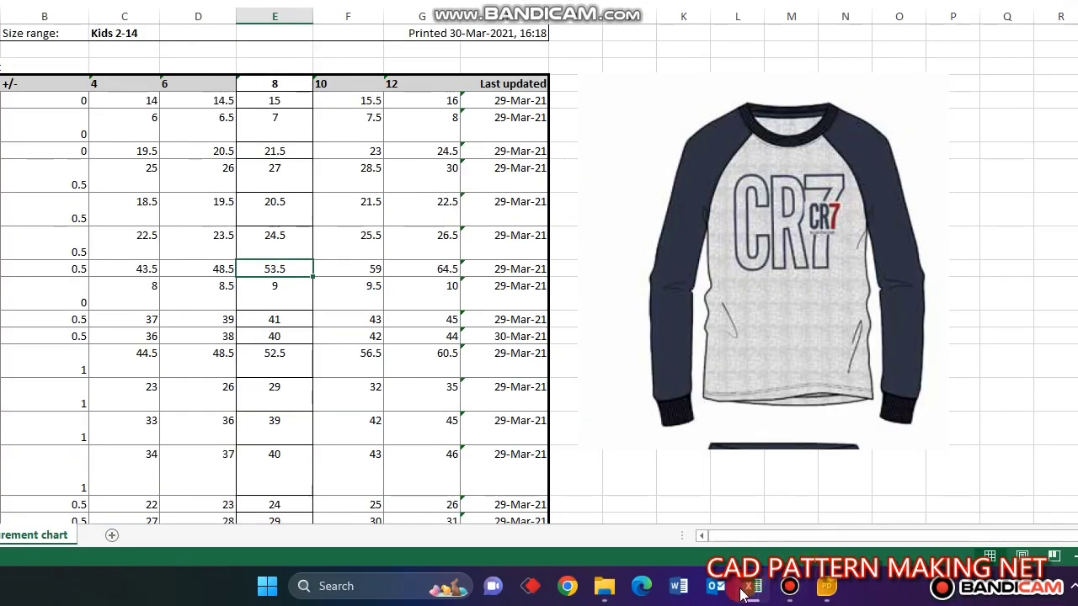
click(744, 592)
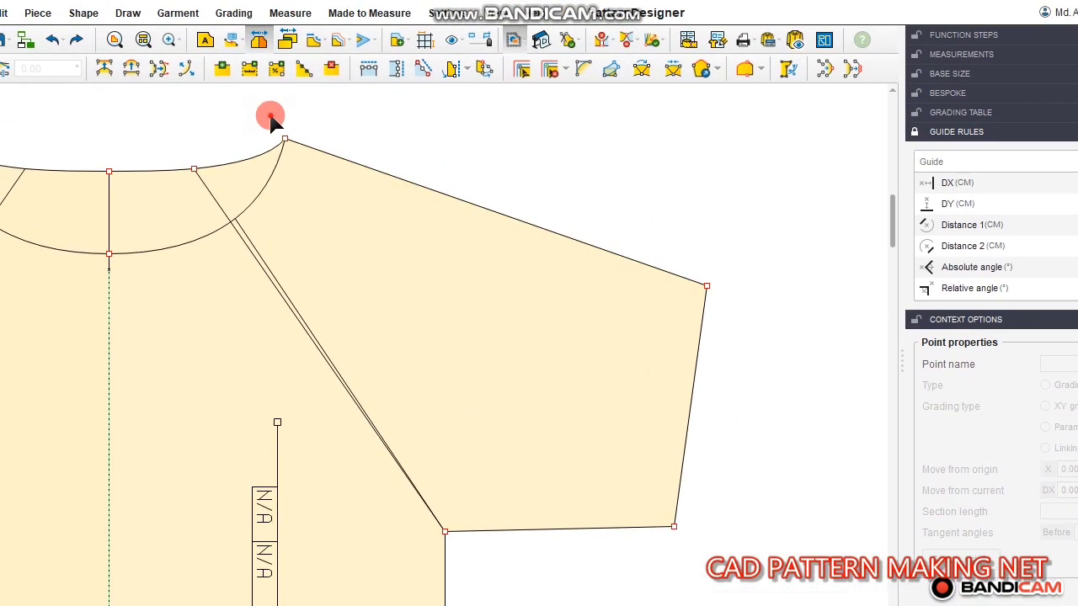
- Set the neck-shoulder point as the origin and display the segment lengths on the piece
click(364, 50)
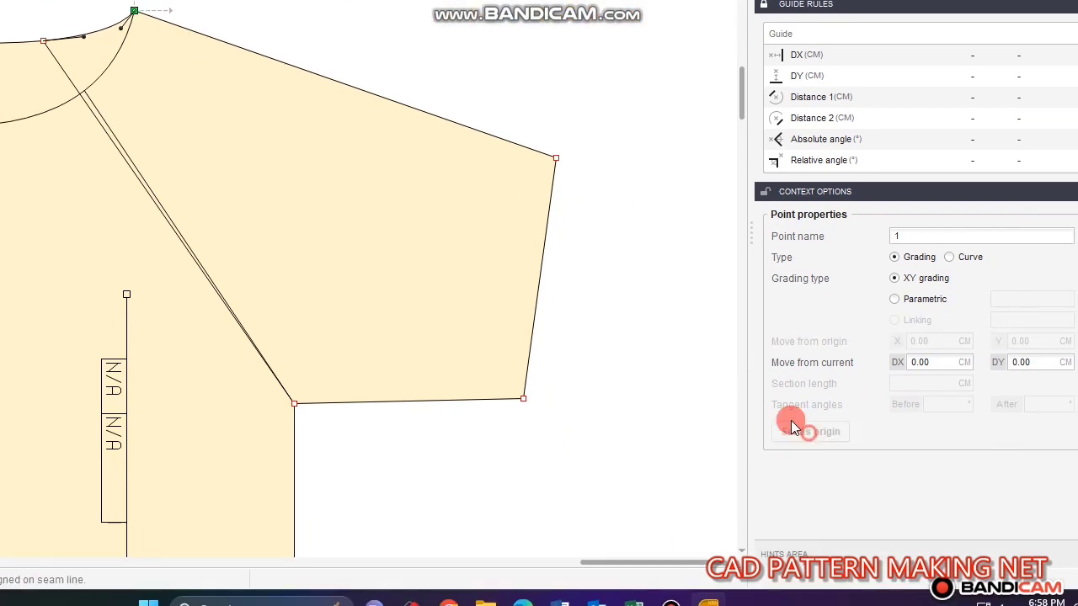
drag(507, 83, 582, 185)
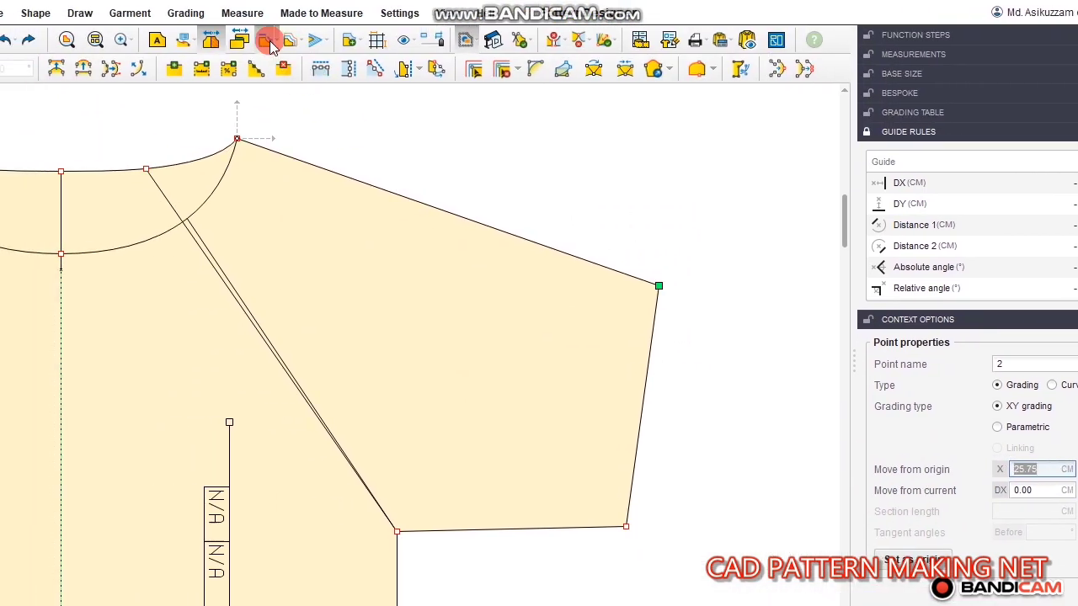
click(270, 41)
click(330, 233)
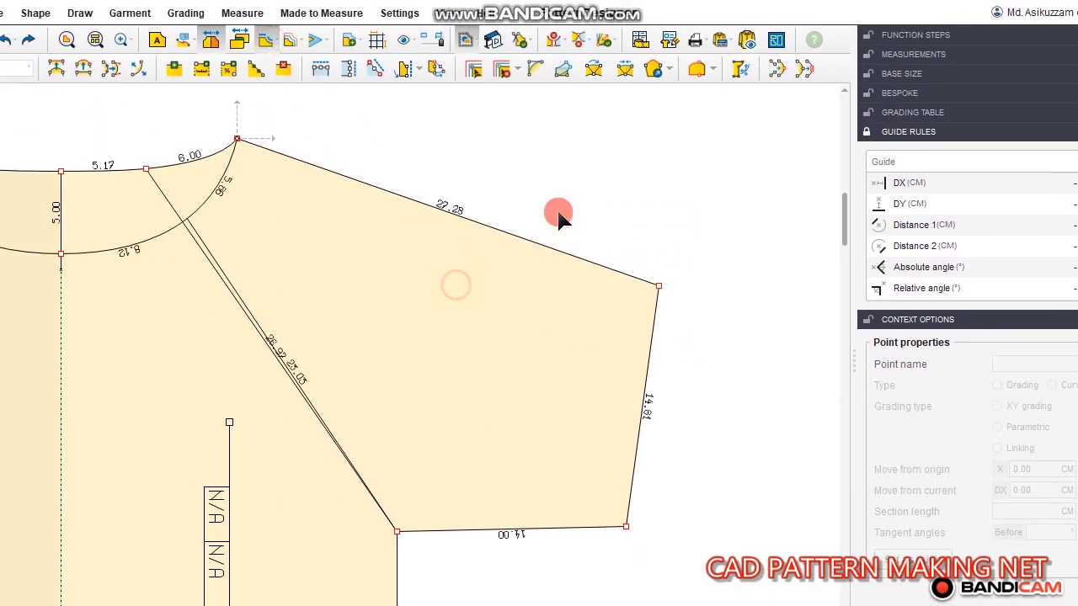
- Move the sleeve's upper end point horizontally outward until the upper sleeve edge is about 42.7 cm long
drag(574, 187, 738, 415)
key(Right)
key(Right)
key(Right)
key(Right)
key(Right)
key(Right)
key(Right)
key(Right)
key(Right)
key(Right)
key(Right)
key(Right)
key(Right)
key(Right)
key(Right)
key(Right)
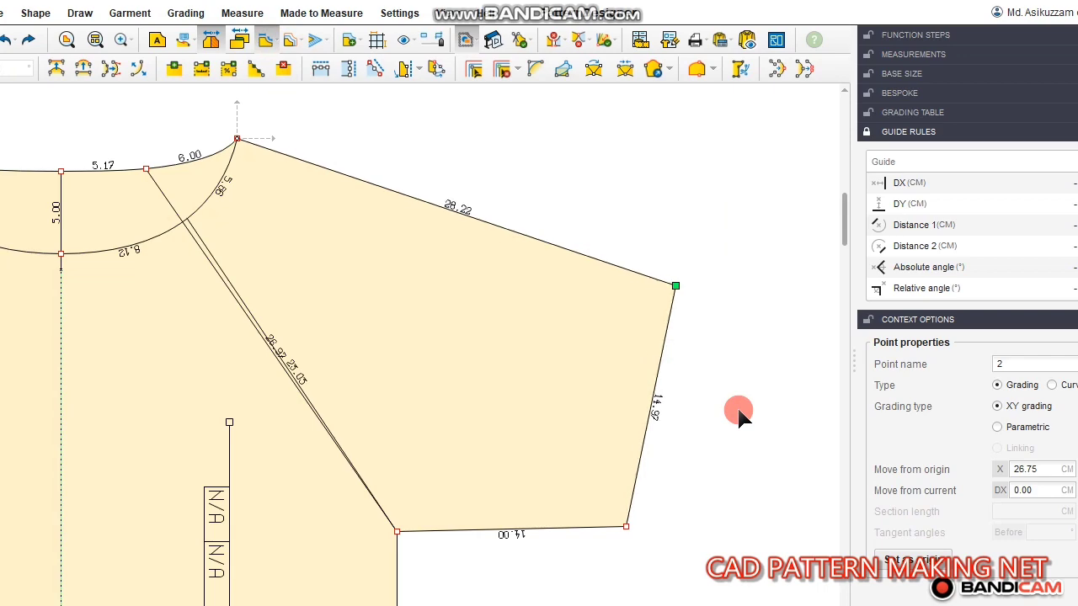
scroll(155, 328, down, 4)
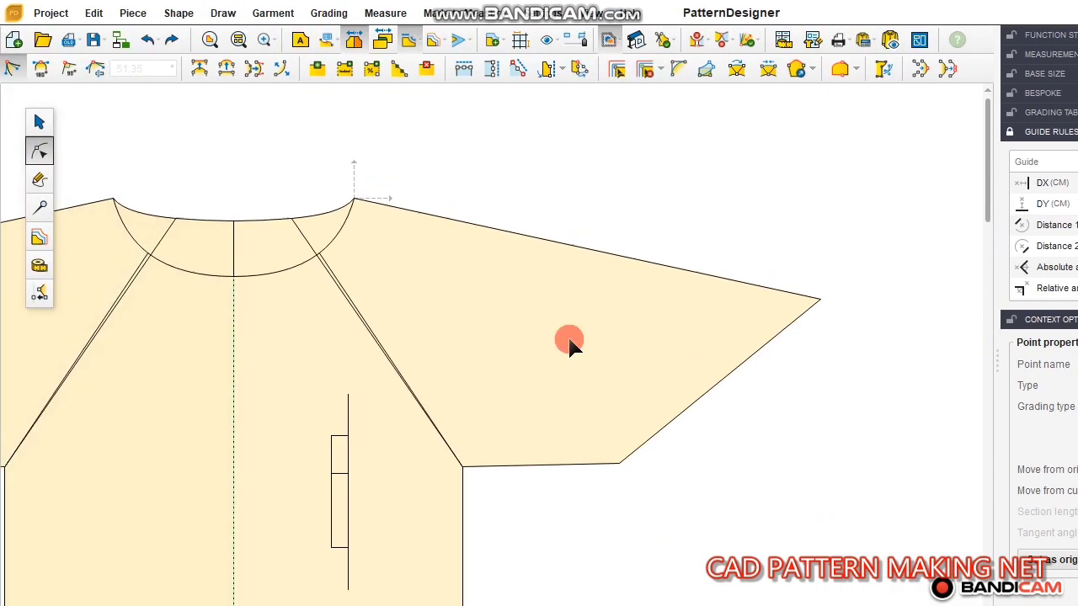
- Move the sleeve's lower end point horizontally outward until the underarm edge is about 29 cm long
scroll(569, 340, up, 4)
drag(520, 369, 738, 491)
key(Right)
key(Right)
key(Right)
key(Right)
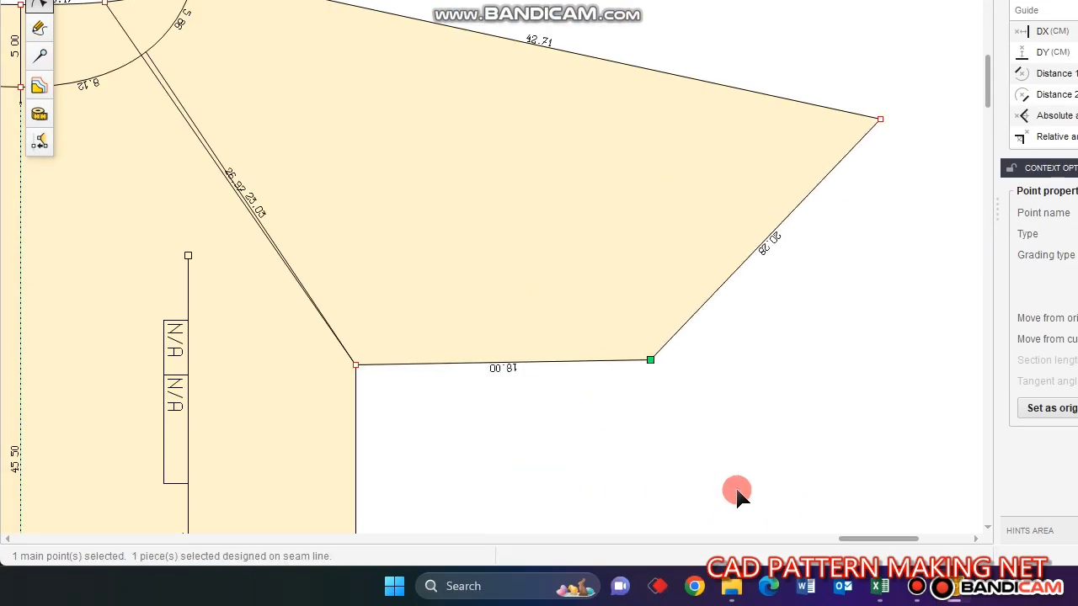
key(Right)
key(Right)
key(Right)
key(Right)
key(Right)
key(Right)
key(Right)
key(Right)
key(Right)
key(Right)
key(Right)
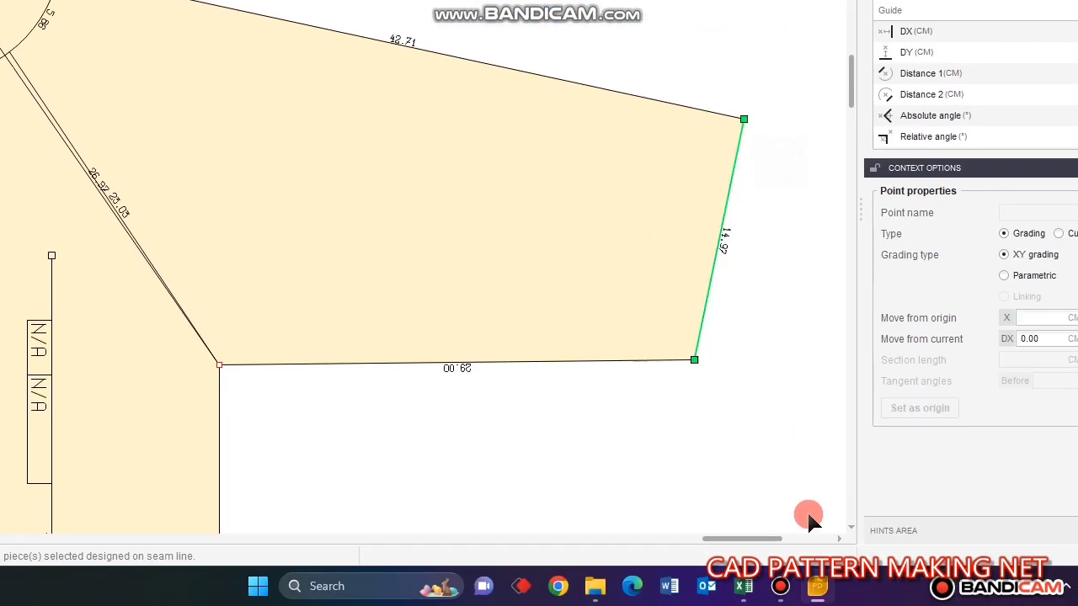
- Move both sleeve-end points outward together until the upper sleeve edge is about 53.5 cm and the underarm edge 40 cm
key(Right)
key(Right)
key(Right)
key(Right)
key(Right)
key(Right)
key(Right)
key(Right)
key(Right)
key(Right)
key(Right)
key(Right)
key(Right)
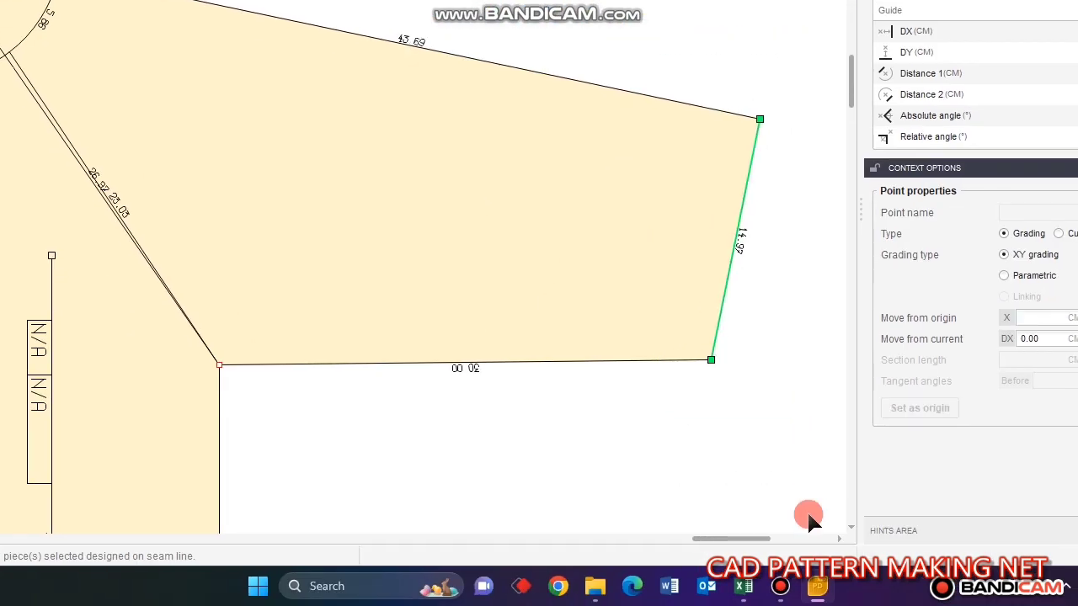
scroll(469, 296, down, 2)
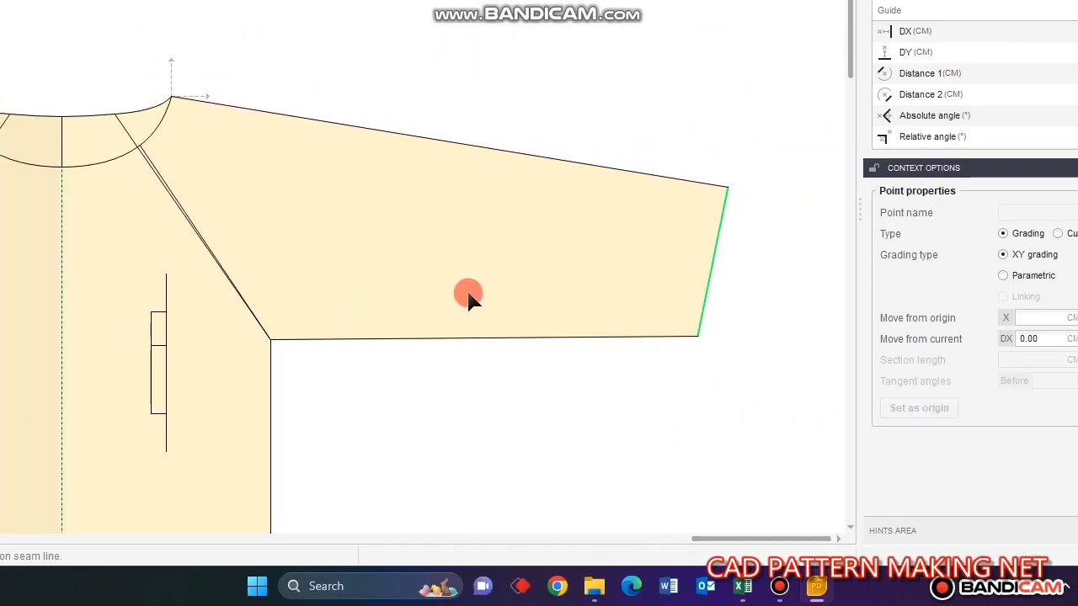
scroll(659, 236, up, 3)
key(Left)
key(Left)
key(Left)
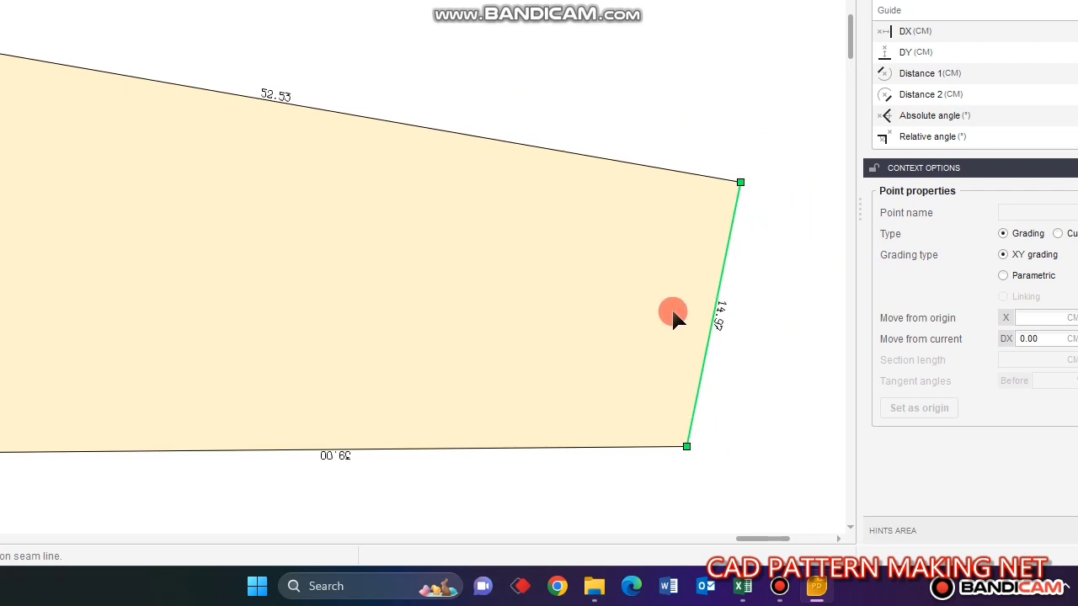
key(Right)
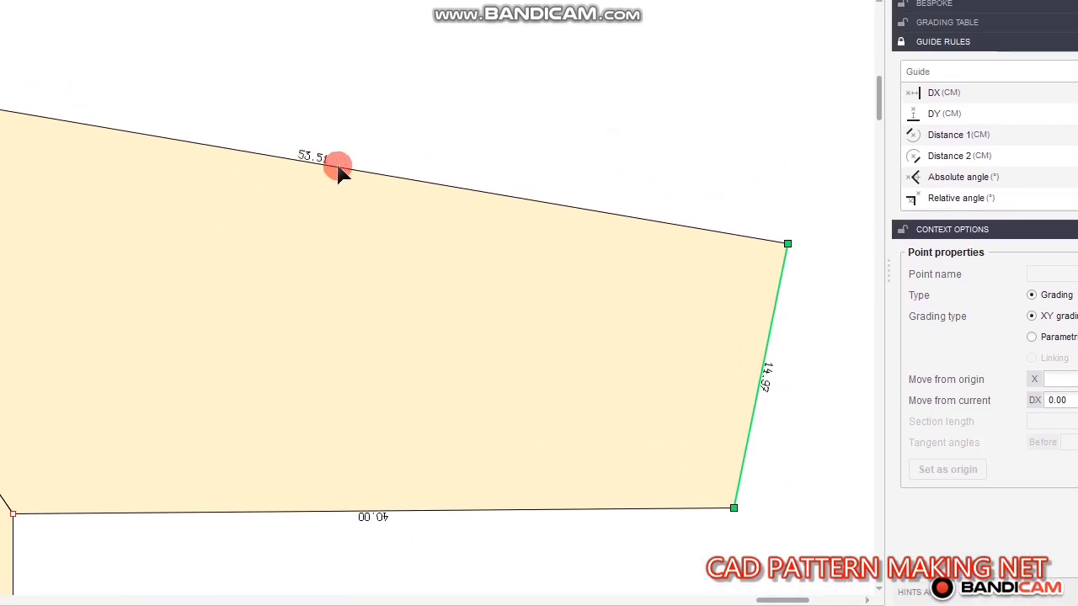
scroll(493, 207, down, 1)
click(646, 133)
scroll(689, 238, down, 2)
click(629, 300)
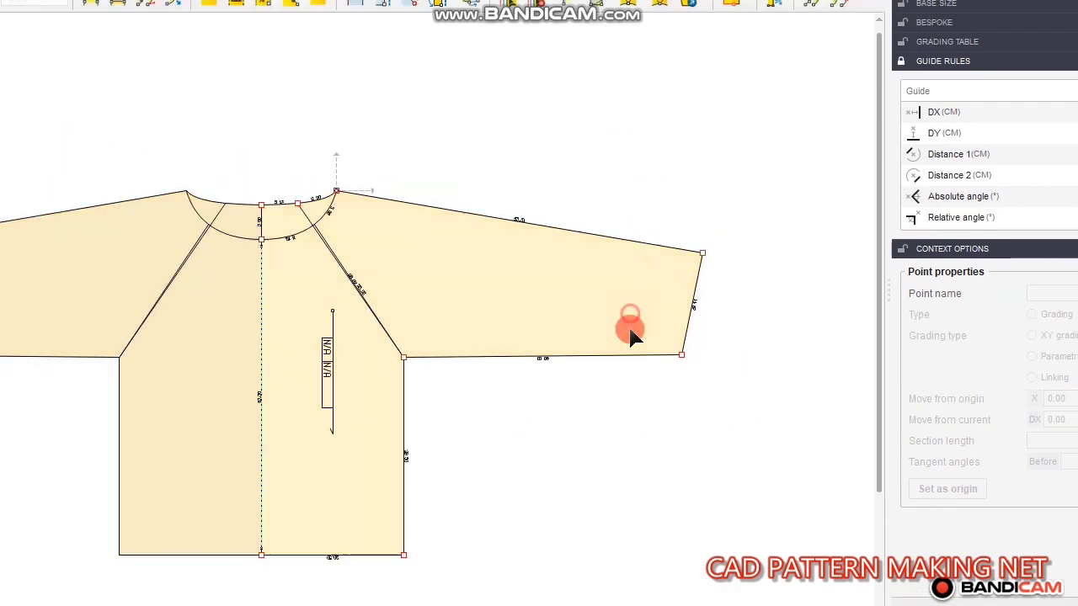
scroll(696, 281, up, 1)
scroll(645, 339, down, 2)
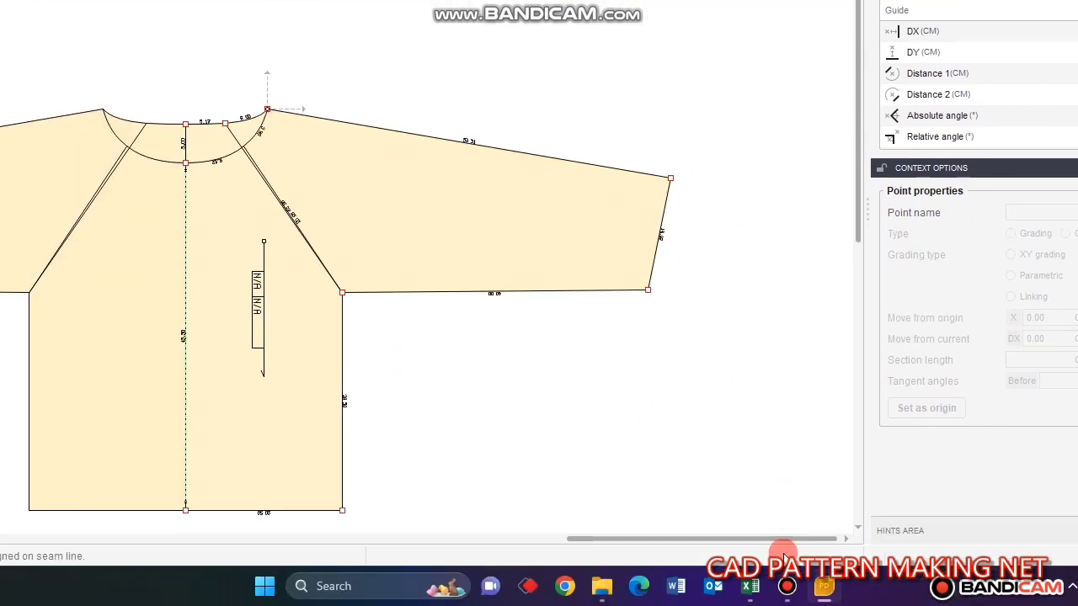
- Look up the size 8 half sleeve opening in the Excel measurement chart and return to PatternDesigner
click(750, 589)
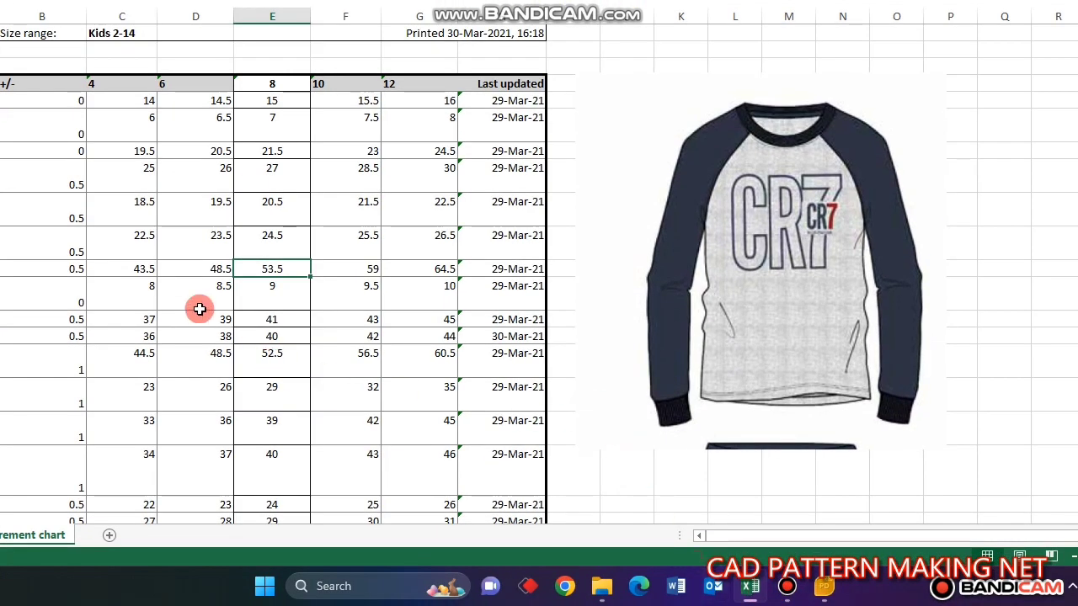
click(65, 289)
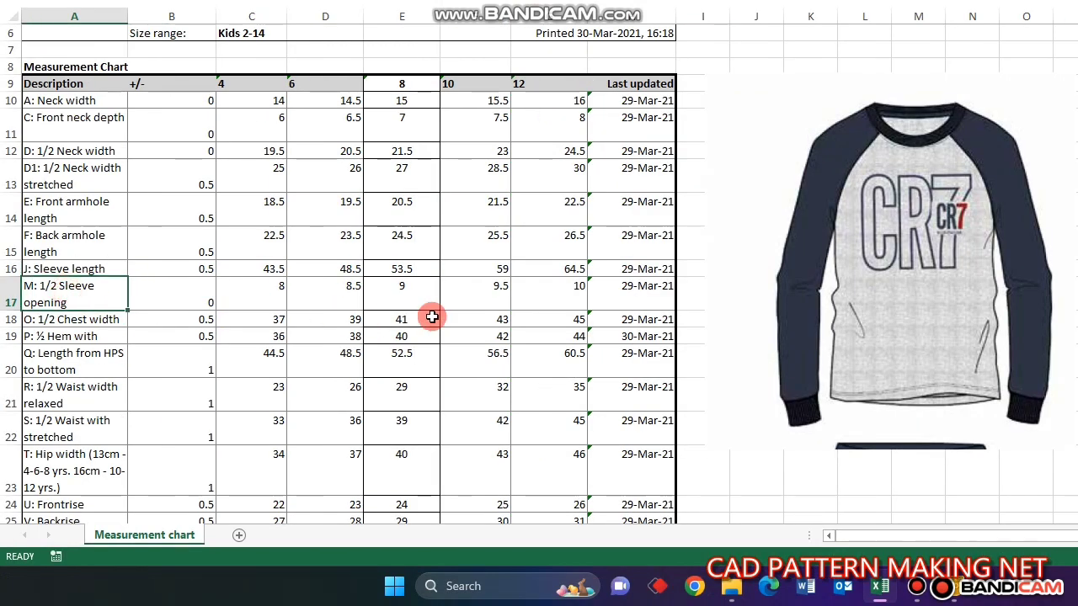
click(411, 298)
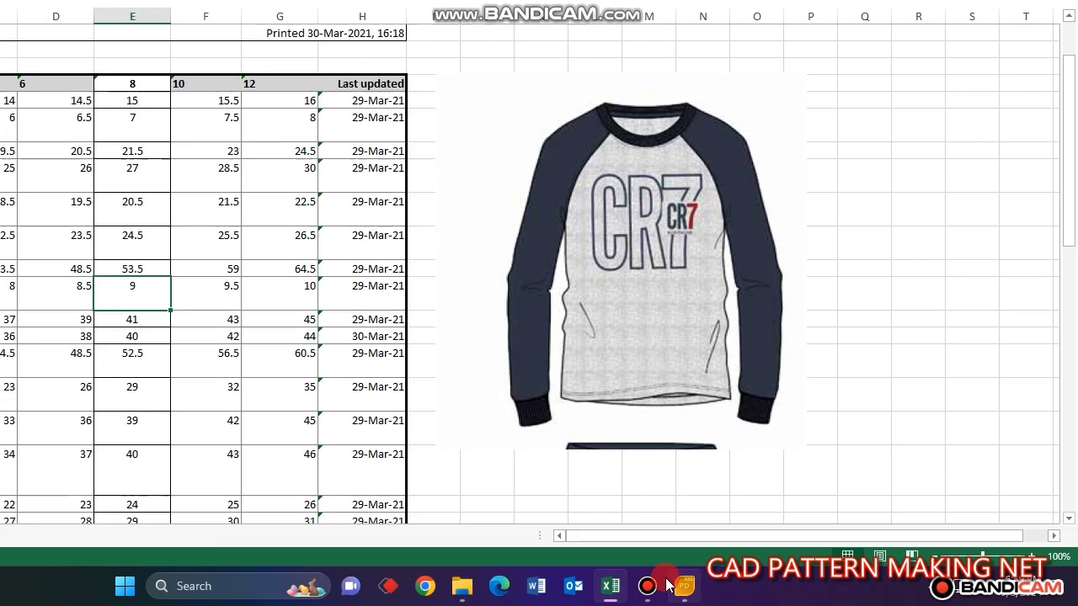
click(945, 576)
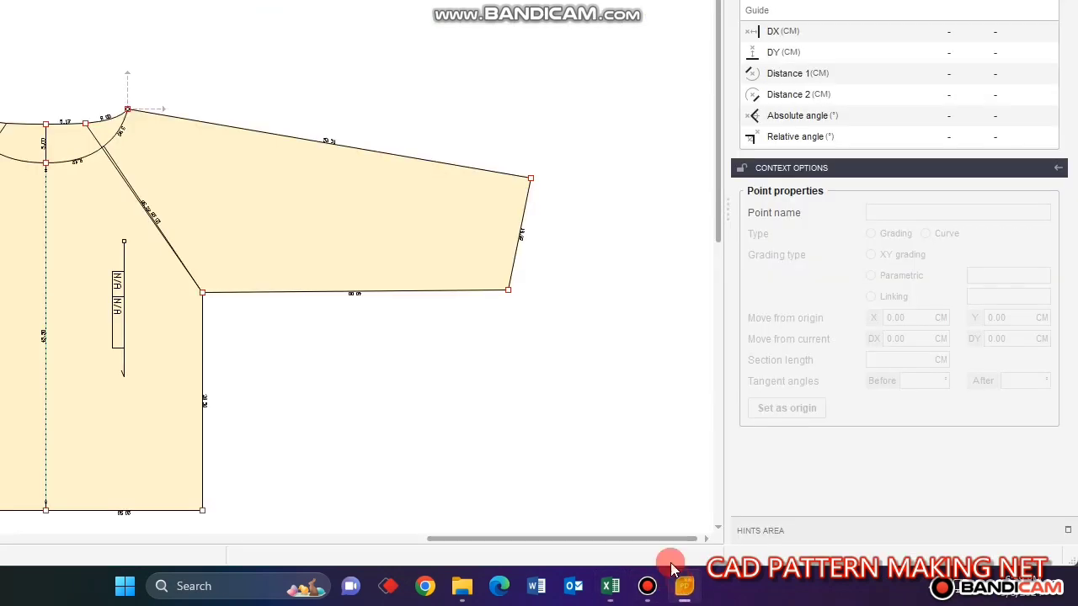
- Narrow the sleeve opening by lowering its upper end point 2 cm and raising its lower end point 2 cm
click(531, 178)
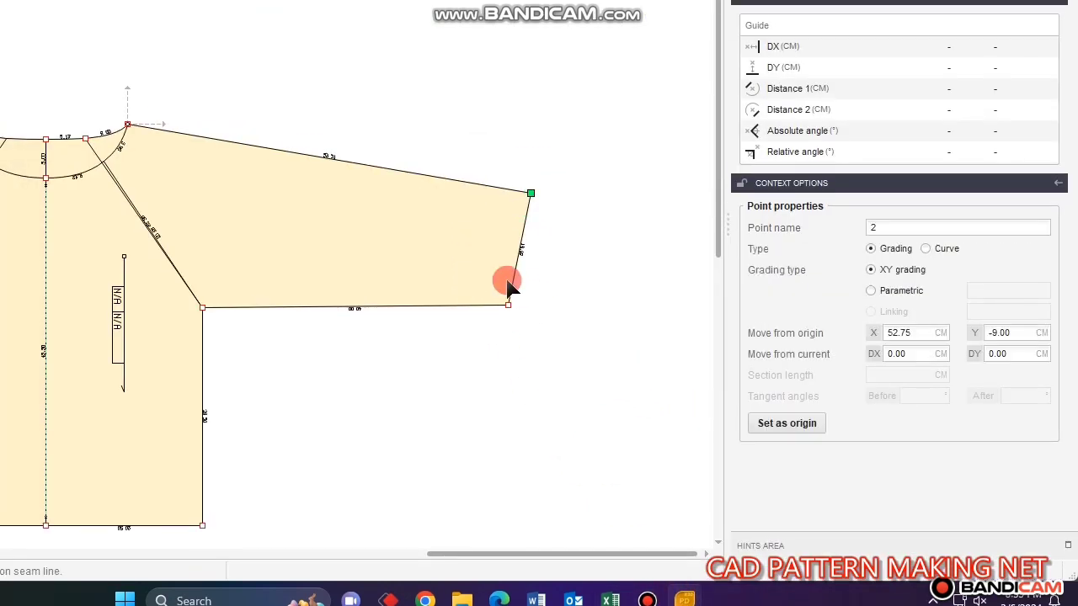
key(Down)
key(Down)
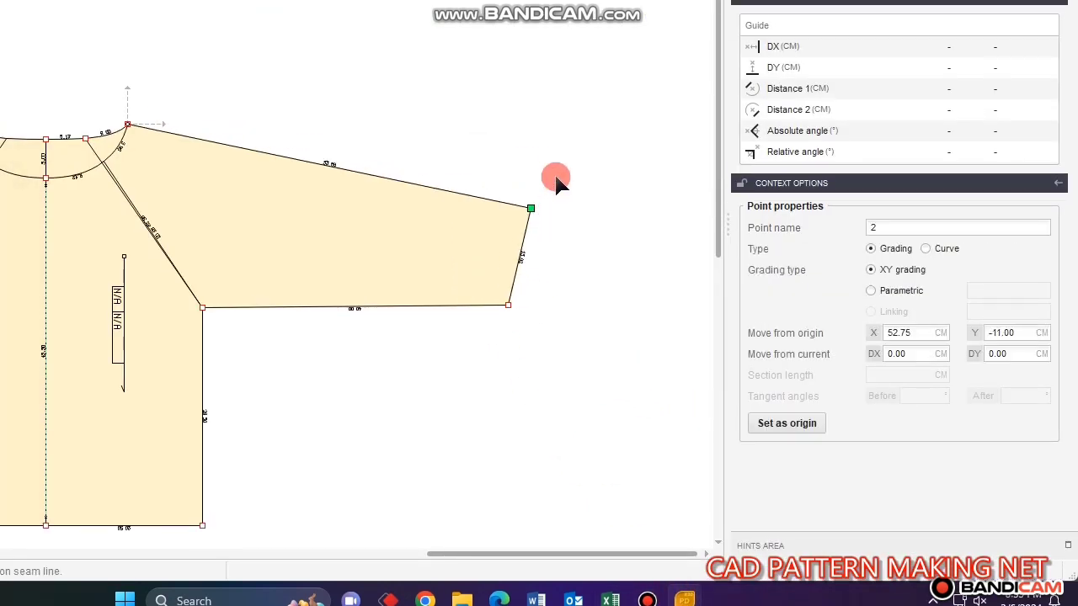
scroll(519, 253, up, 2)
drag(461, 267, 533, 362)
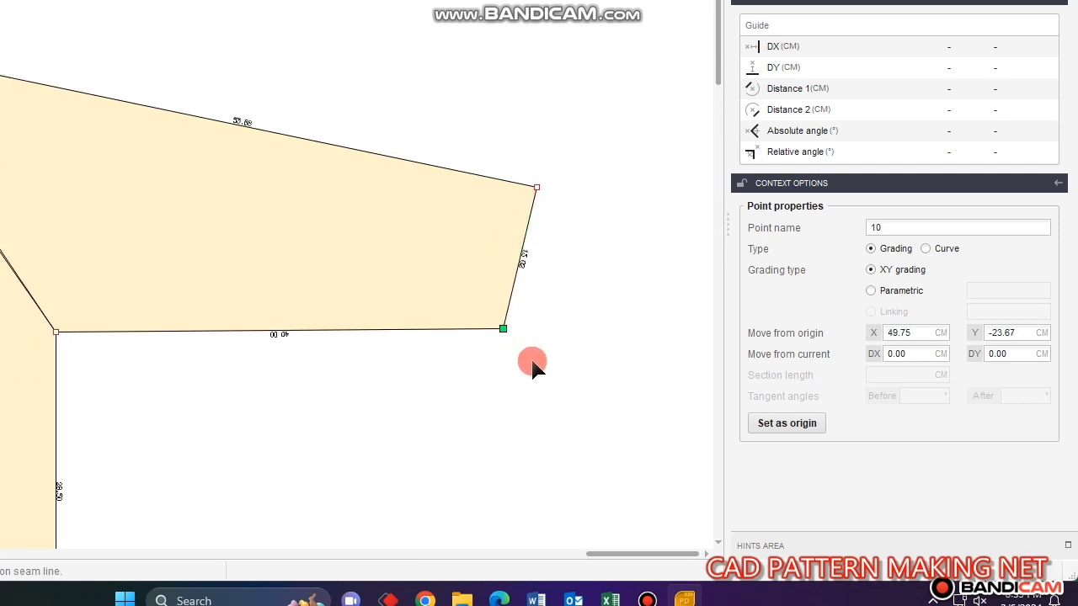
key(Up)
key(Up)
click(535, 362)
scroll(513, 341, down, 2)
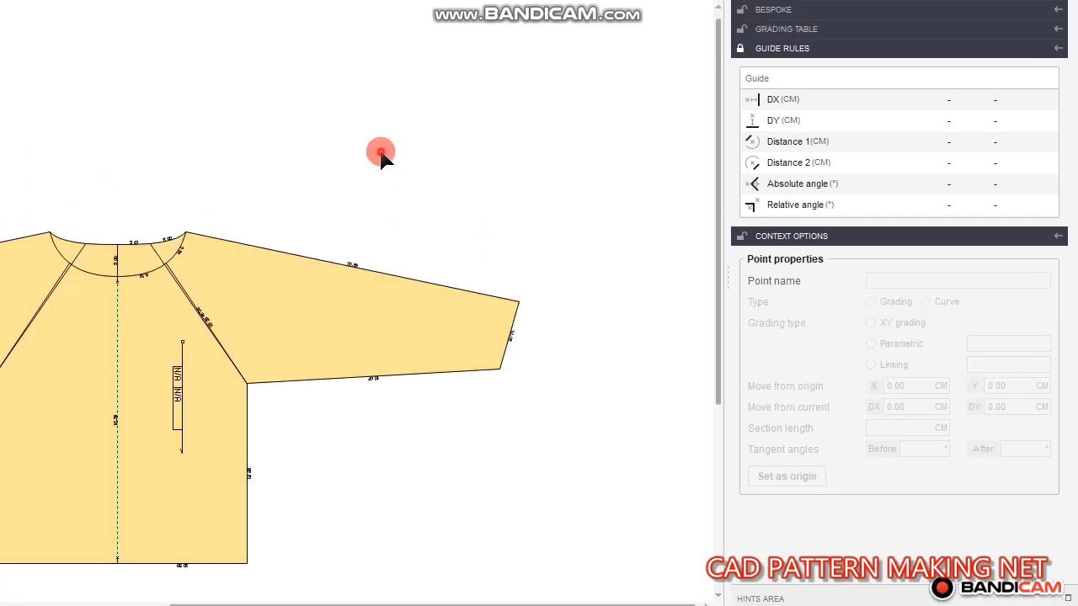
- Convert the straight back raglan line between the back neckline and the underarm point into a curve
scroll(381, 160, down, 3)
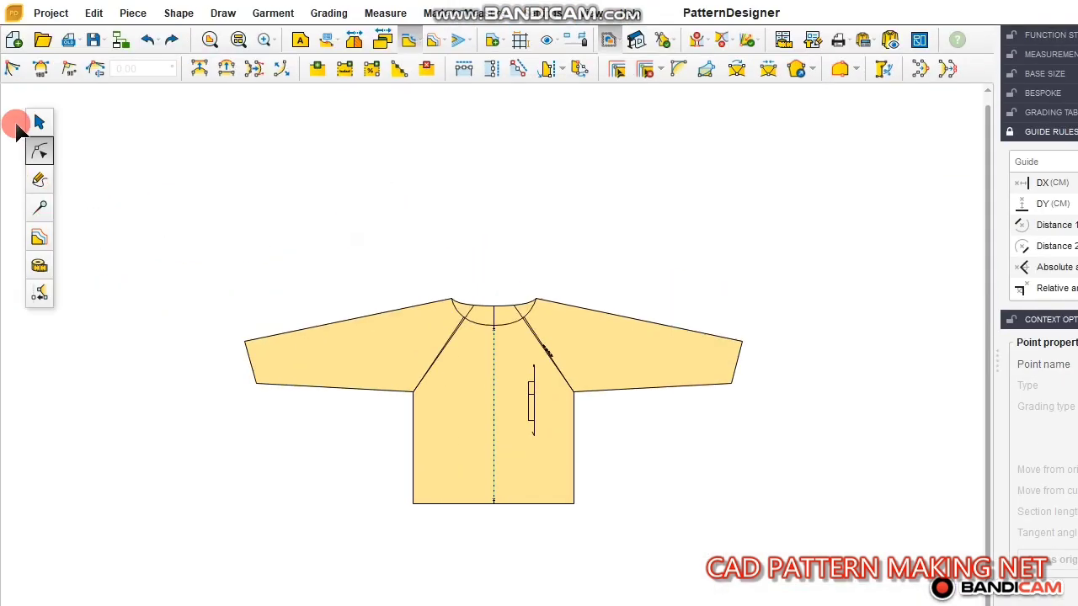
click(39, 121)
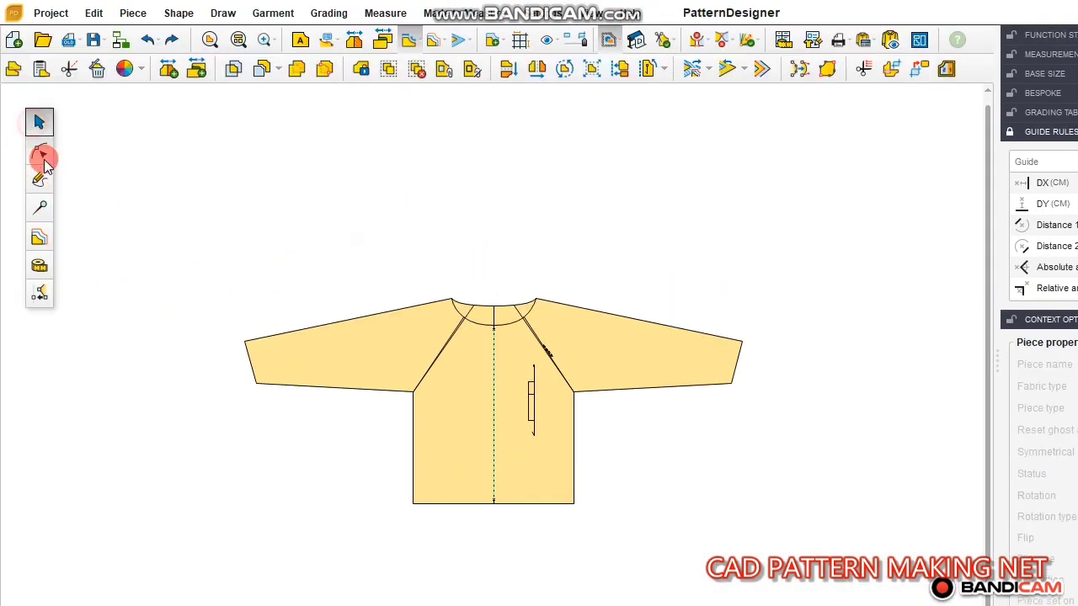
click(39, 153)
scroll(457, 410, up, 3)
click(436, 371)
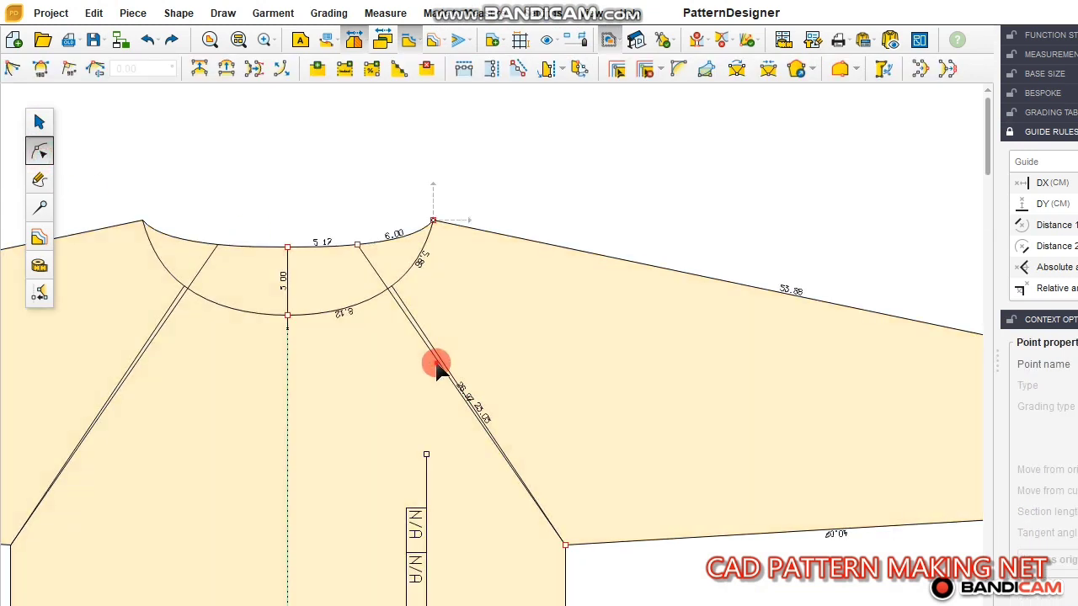
drag(437, 371, 452, 384)
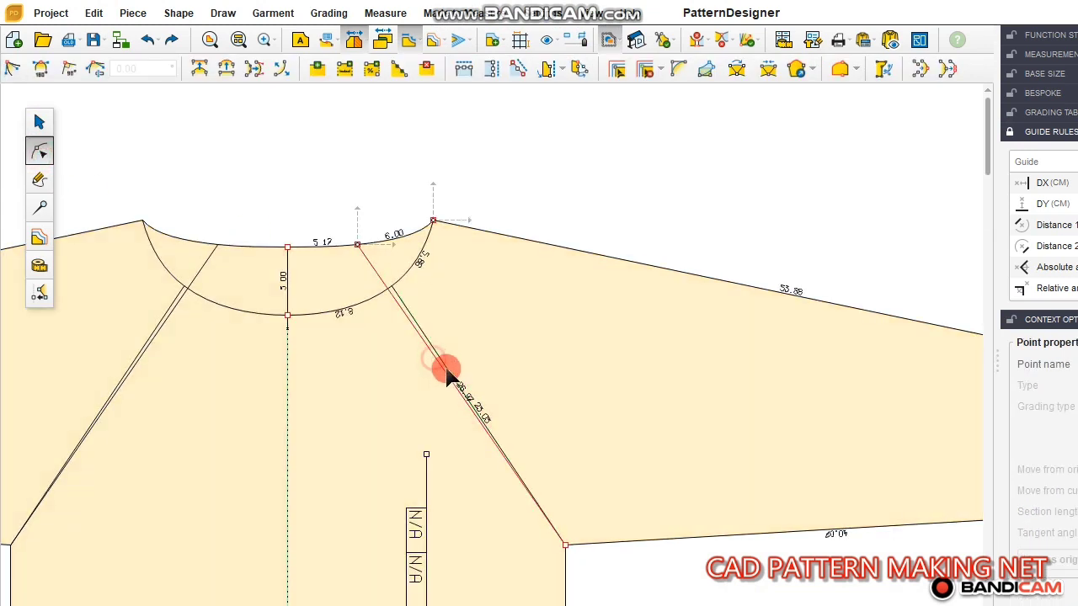
click(439, 369)
click(240, 73)
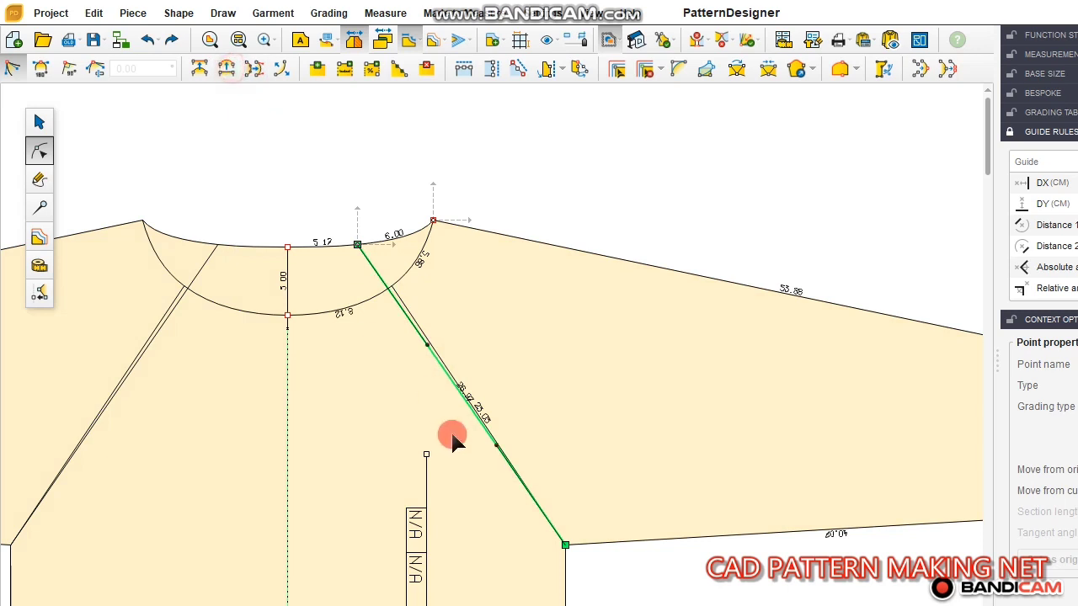
- Shape the back raglan line into an S-curve about 27.7 cm long, bowed toward the sleeve above and into the body near the underarm
scroll(449, 432, up, 1)
click(477, 426)
drag(509, 449, 443, 533)
drag(418, 238, 537, 291)
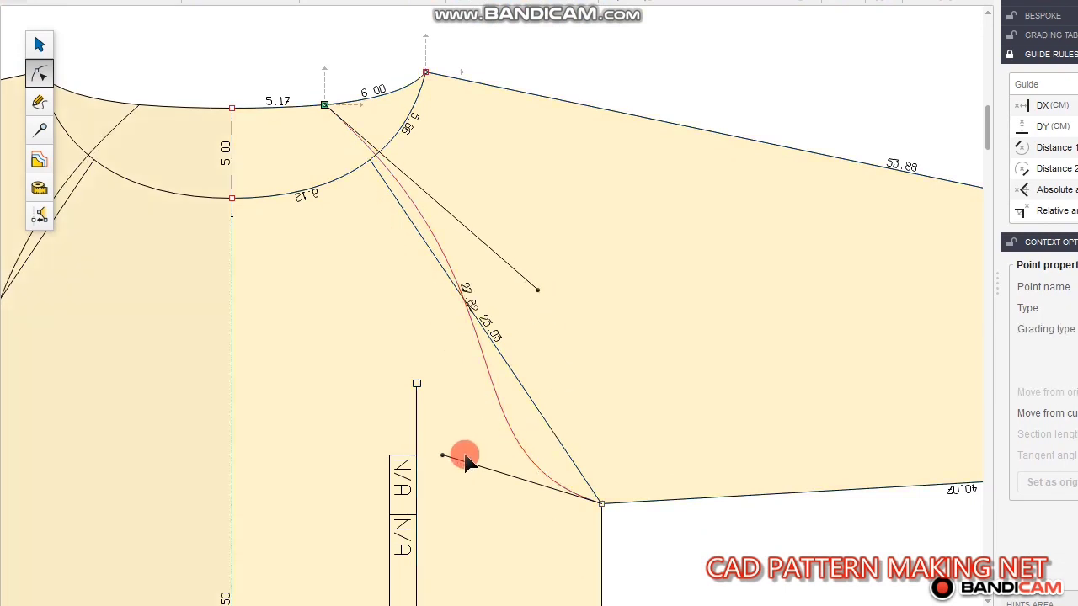
drag(443, 456, 480, 454)
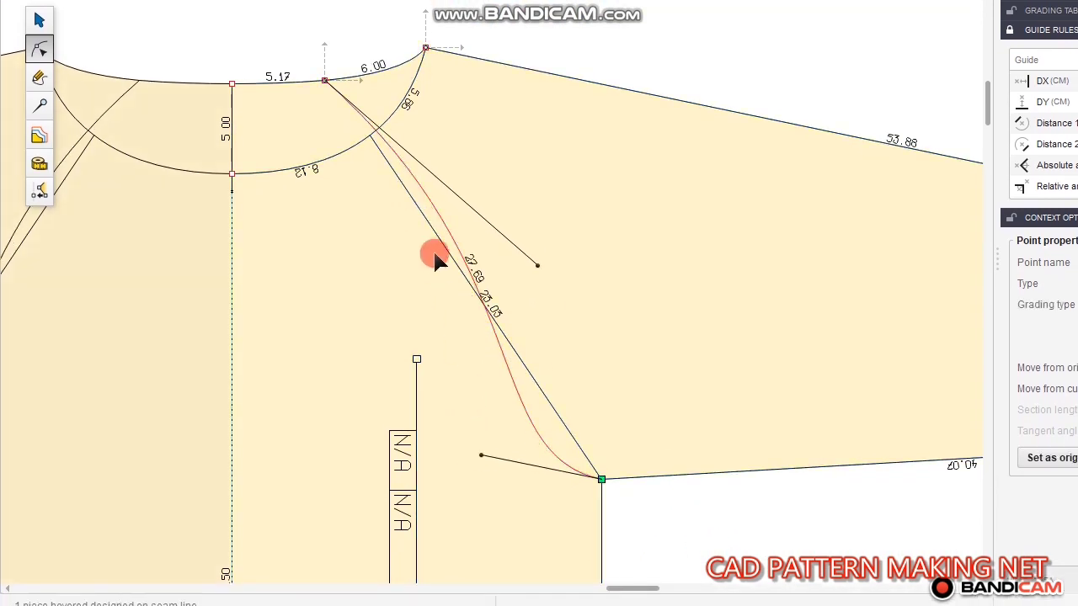
- Convert the straight front raglan line into a curve and shape it into an S running beside the back raglan curve
click(423, 220)
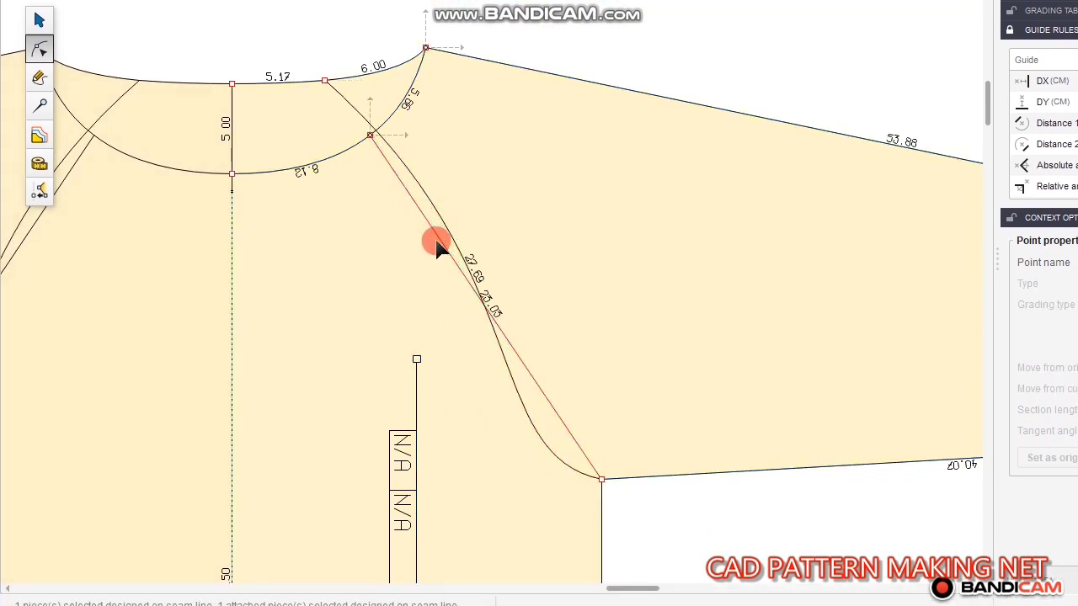
click(484, 297)
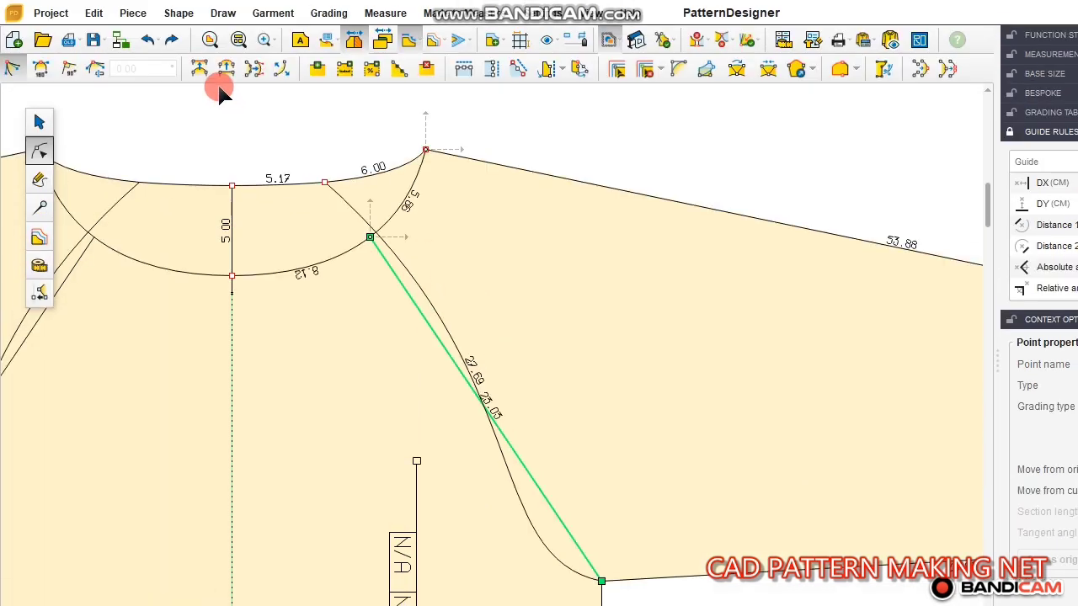
click(224, 70)
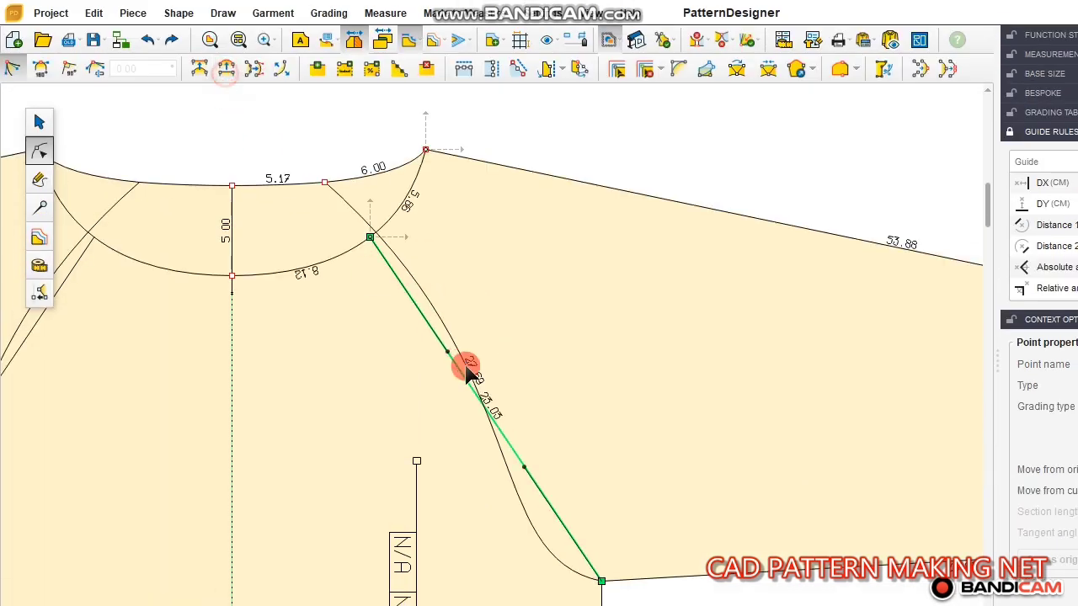
scroll(468, 371, up, 2)
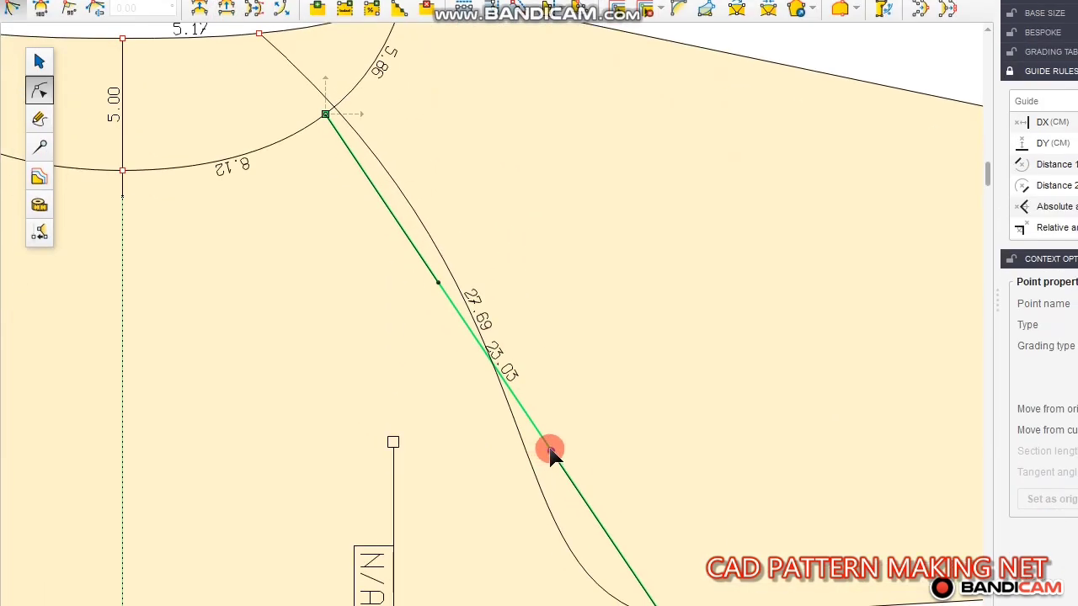
drag(550, 451, 472, 586)
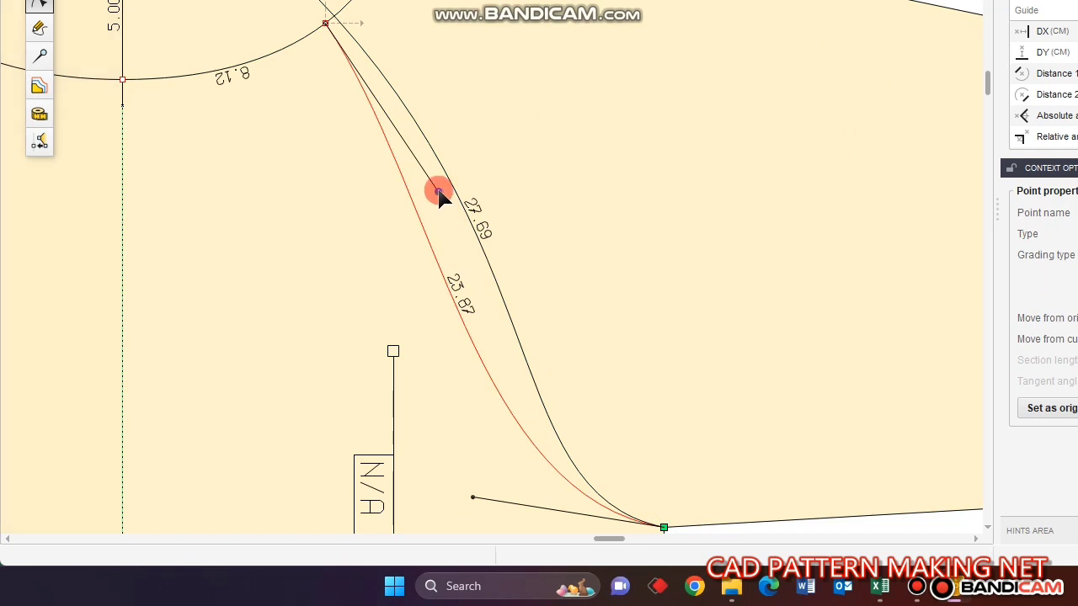
drag(438, 192, 525, 236)
scroll(543, 293, down, 2)
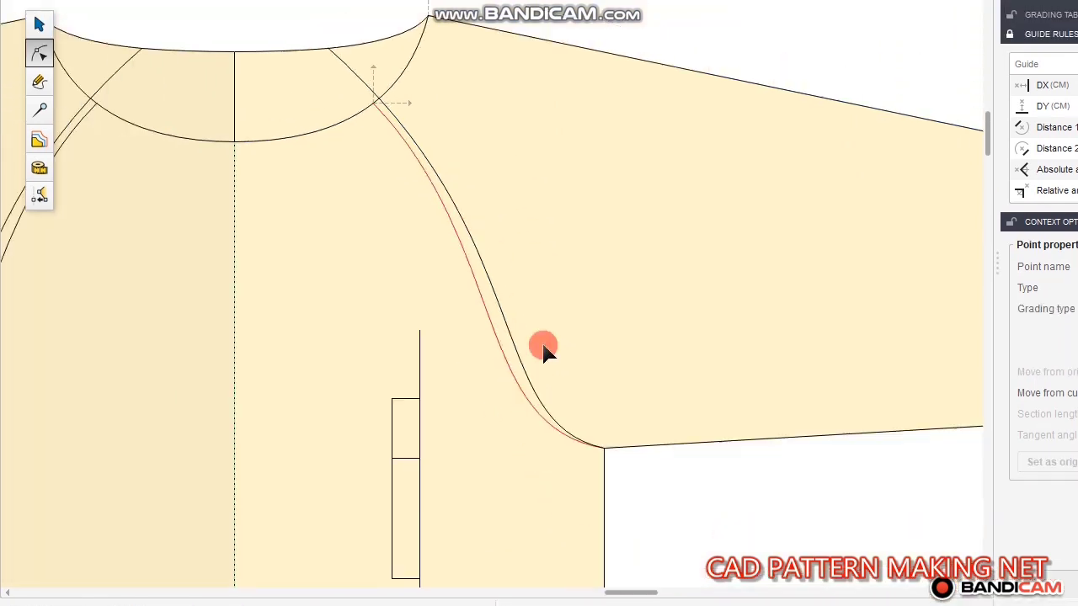
- Adjust the lower handle of the back raglan curve near the underarm to make the curve about 27.76 cm long
scroll(546, 458, up, 2)
drag(405, 407, 427, 418)
click(496, 336)
click(496, 334)
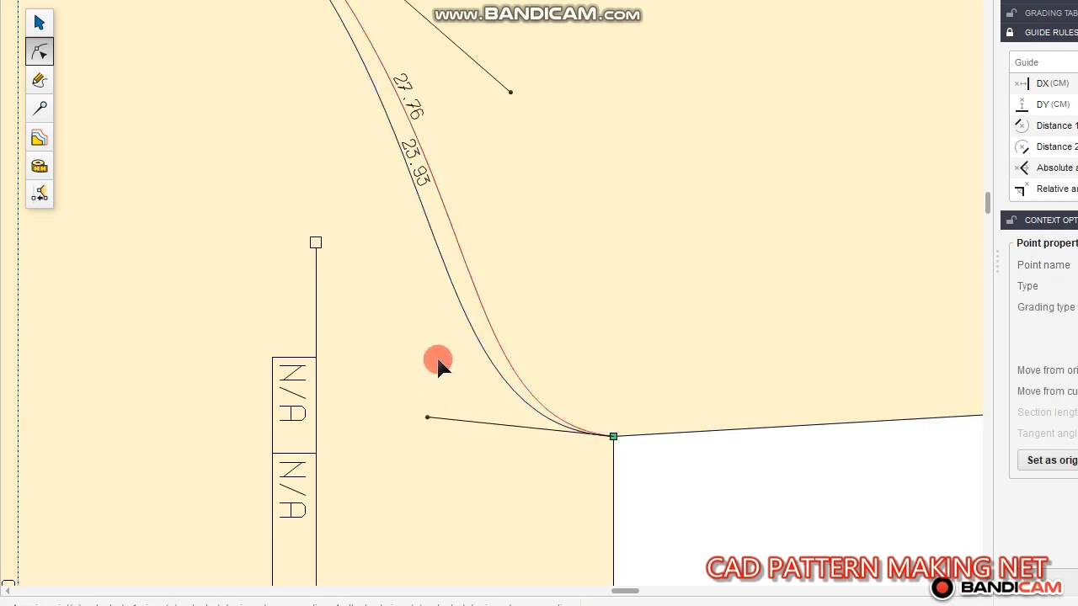
click(641, 263)
scroll(431, 268, down, 5)
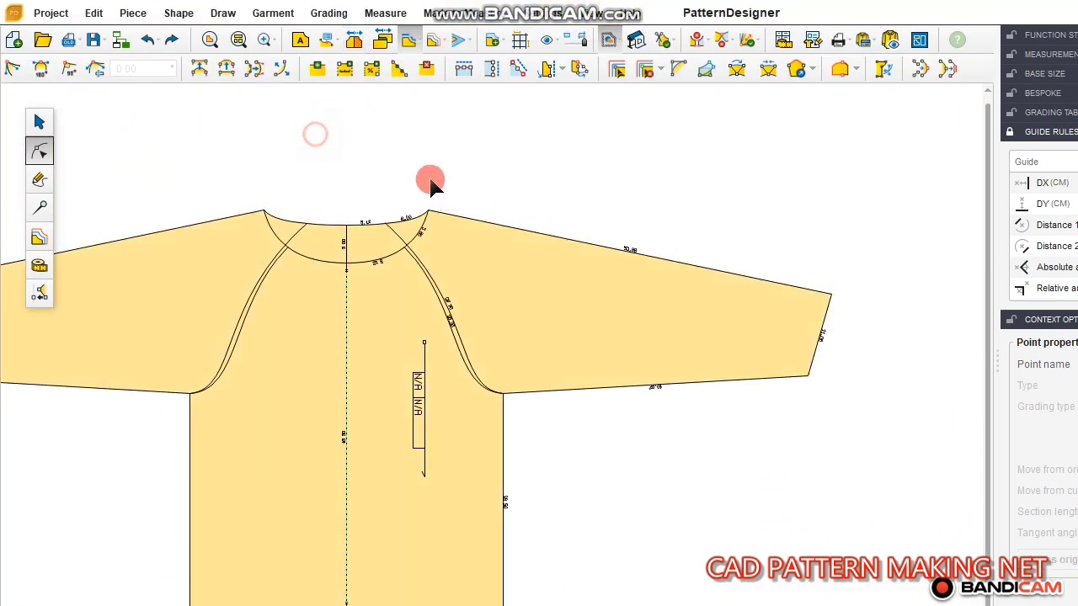
- Fine-tune the back raglan curve by slightly shifting its upper curve handle on the sleeve side
click(36, 117)
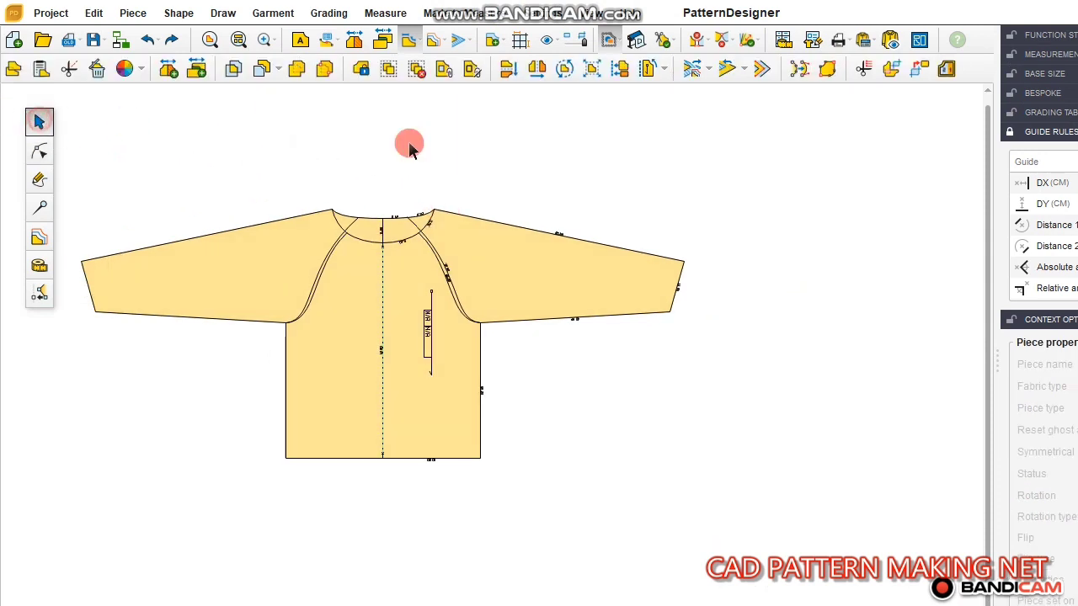
scroll(426, 252, up, 7)
click(408, 355)
scroll(371, 328, down, 2)
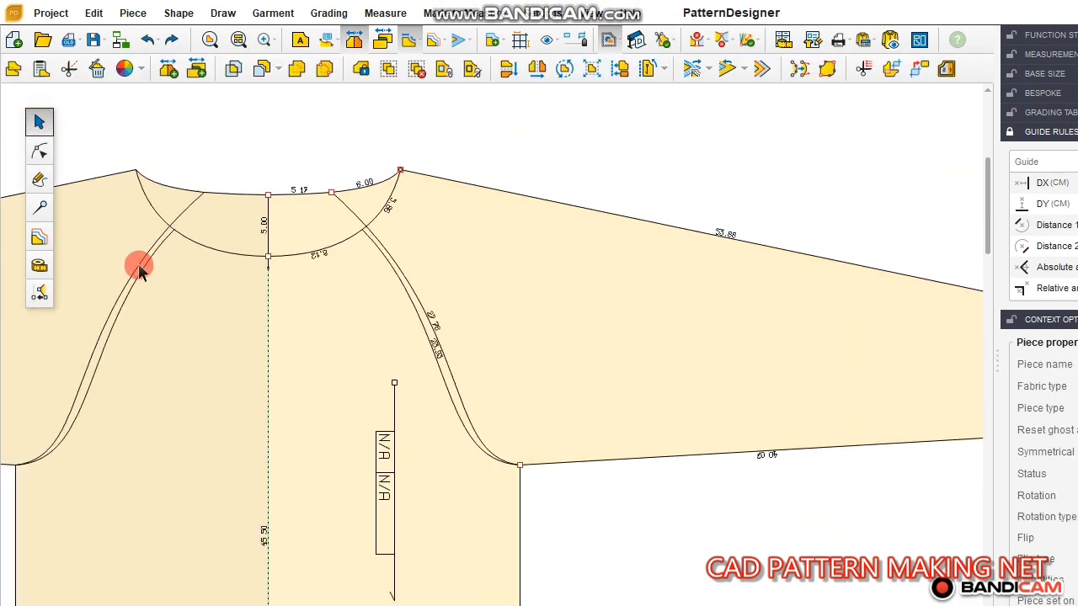
click(39, 155)
scroll(440, 351, up, 2)
click(411, 277)
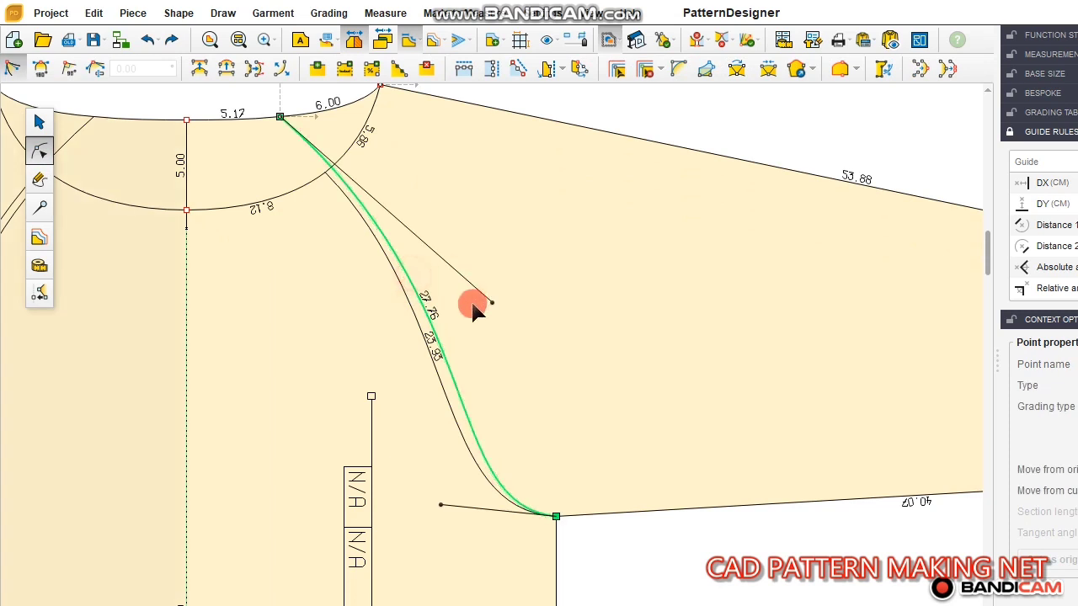
scroll(474, 304, up, 3)
drag(500, 302, 493, 298)
click(613, 325)
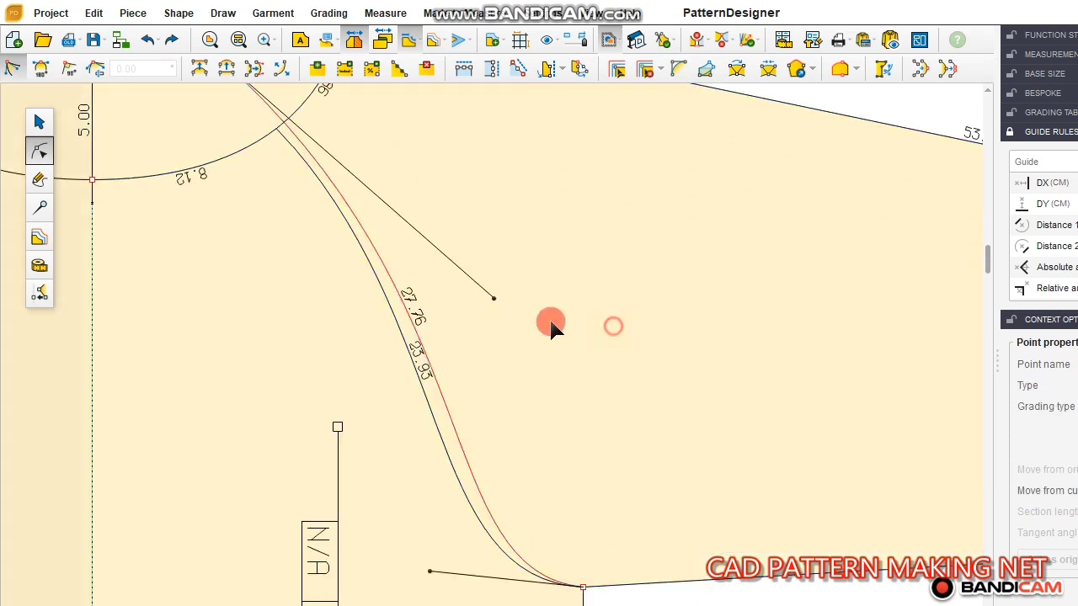
scroll(538, 312, down, 3)
- Nudge the upper handle of the front raglan curve slightly toward the sleeve, making the curve about 23.94 cm long
click(396, 247)
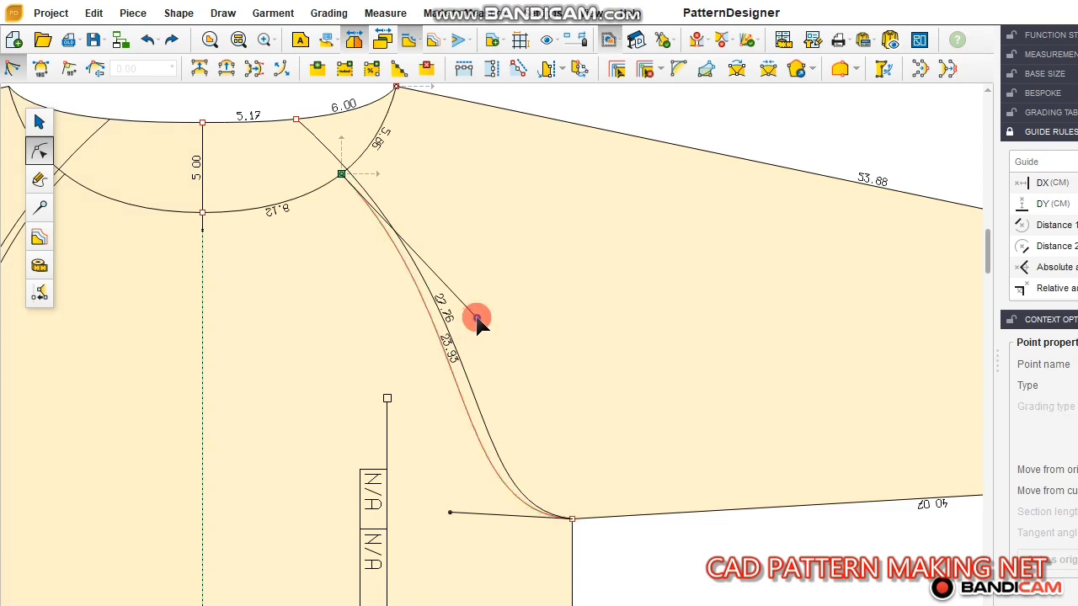
drag(477, 320, 482, 321)
scroll(548, 325, down, 4)
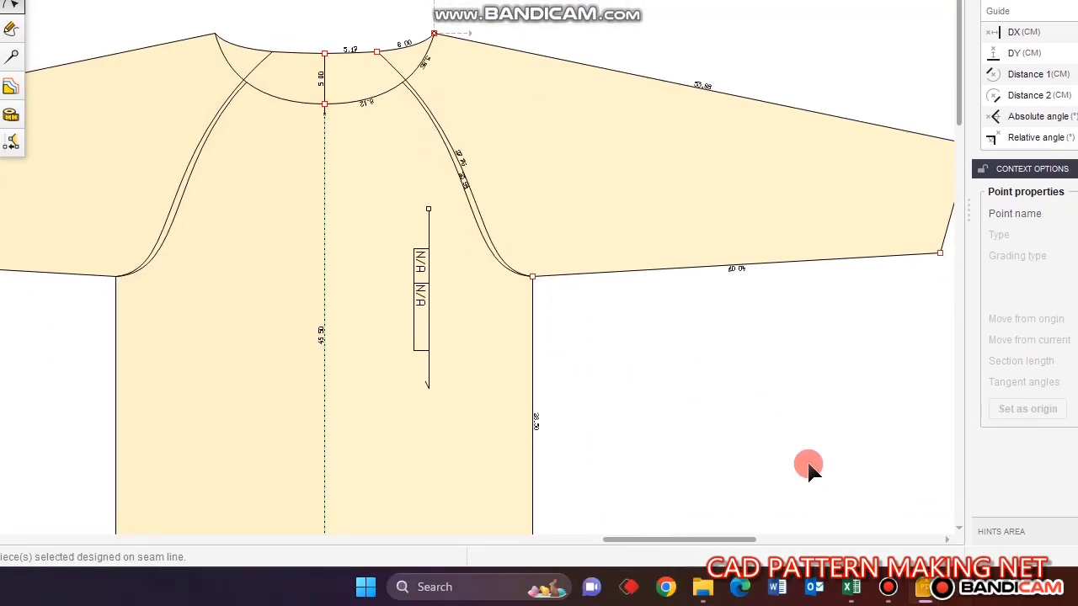
- Look up the size 8 front armhole length in the Excel measurement chart and return to PatternDesigner
click(851, 587)
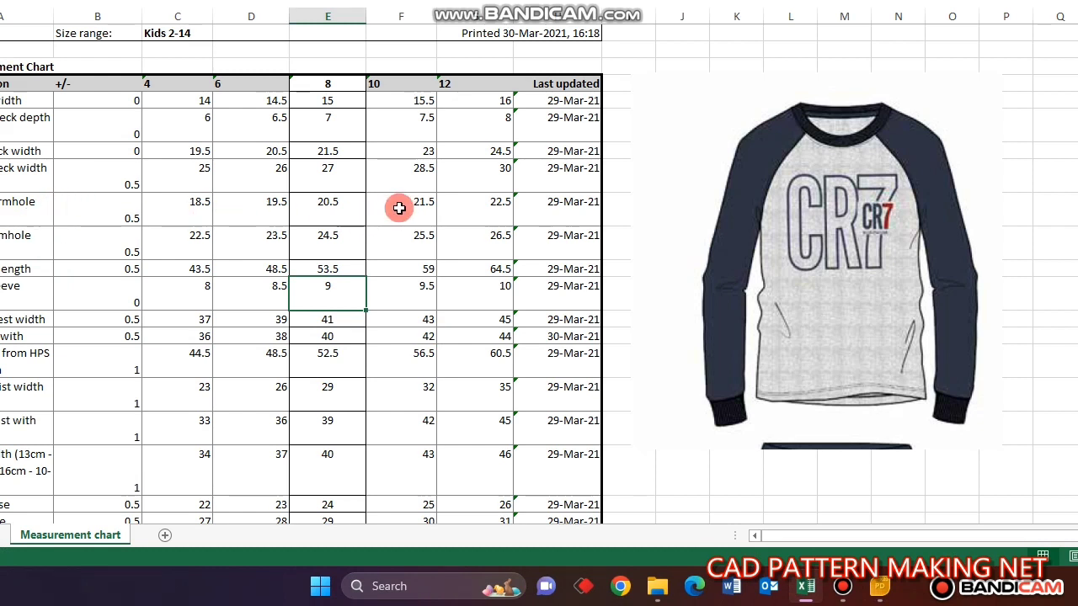
click(323, 205)
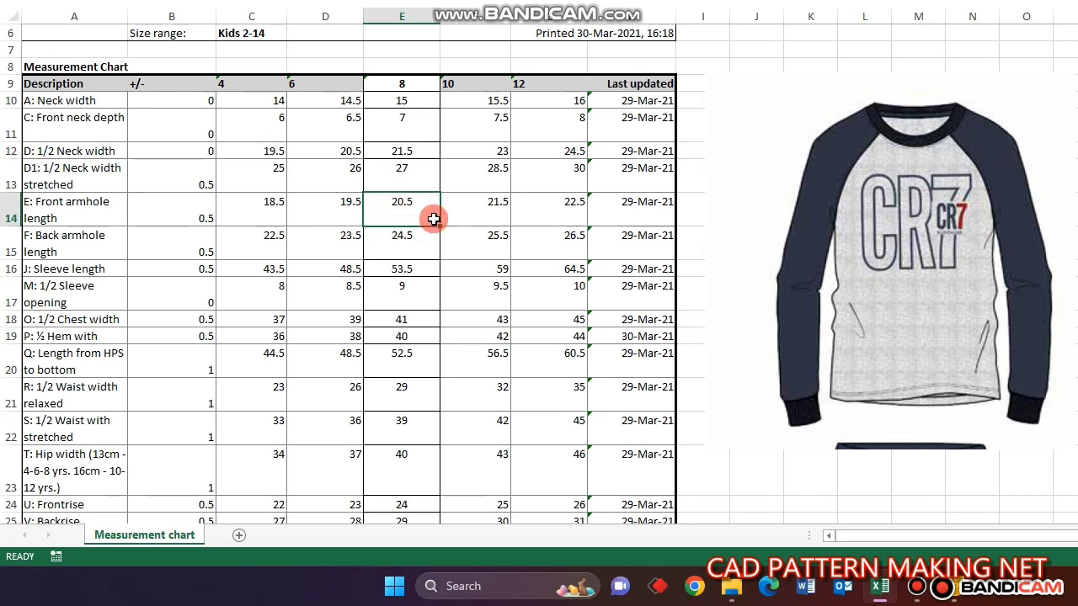
click(955, 587)
- Raise the underarm corner of the shirt outline to shorten the armhole
scroll(506, 232, up, 2)
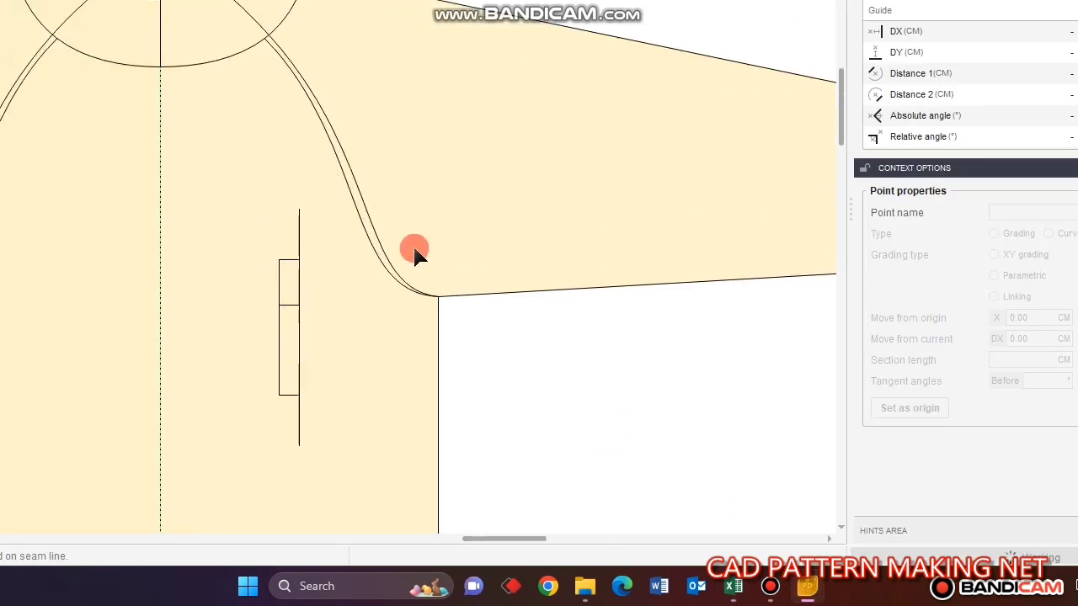
drag(405, 197, 517, 385)
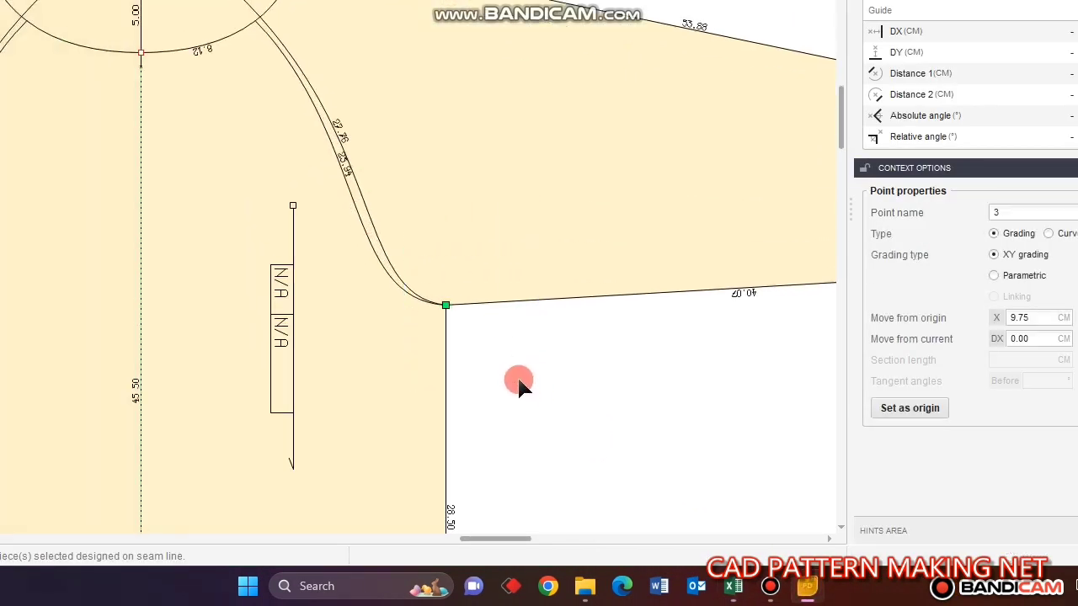
key(Up)
key(Up)
key(Up)
- Raise the lower end of the front raglan curve to the new underarm corner, shortening the curve to about 21.42 cm
scroll(456, 341, up, 1)
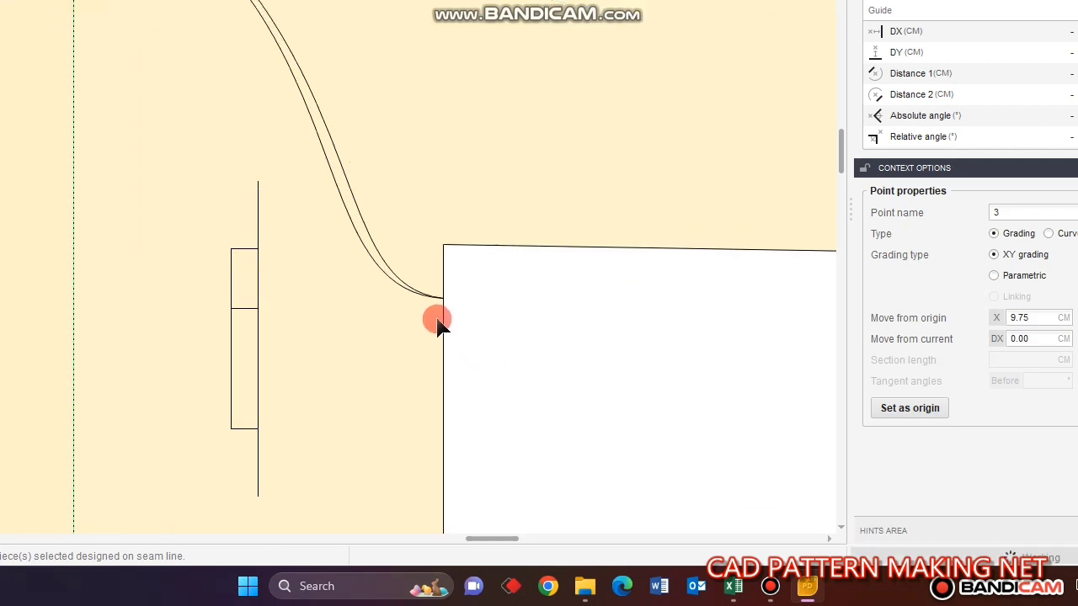
scroll(438, 324, up, 1)
drag(431, 278, 475, 354)
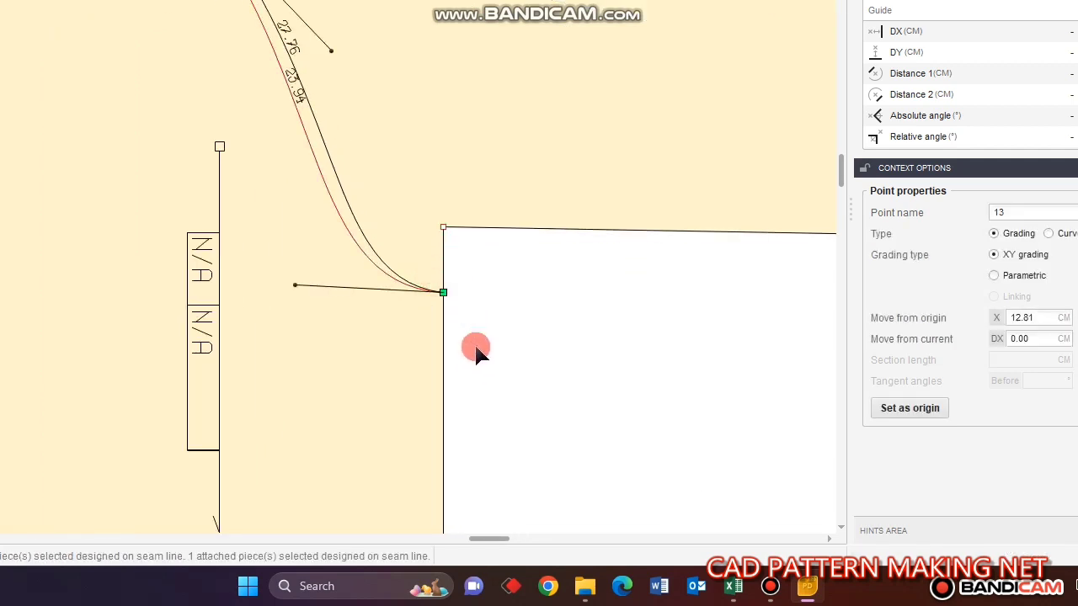
key(Up)
key(Up)
key(Up)
key(Up)
key(Up)
key(Up)
key(Up)
key(Up)
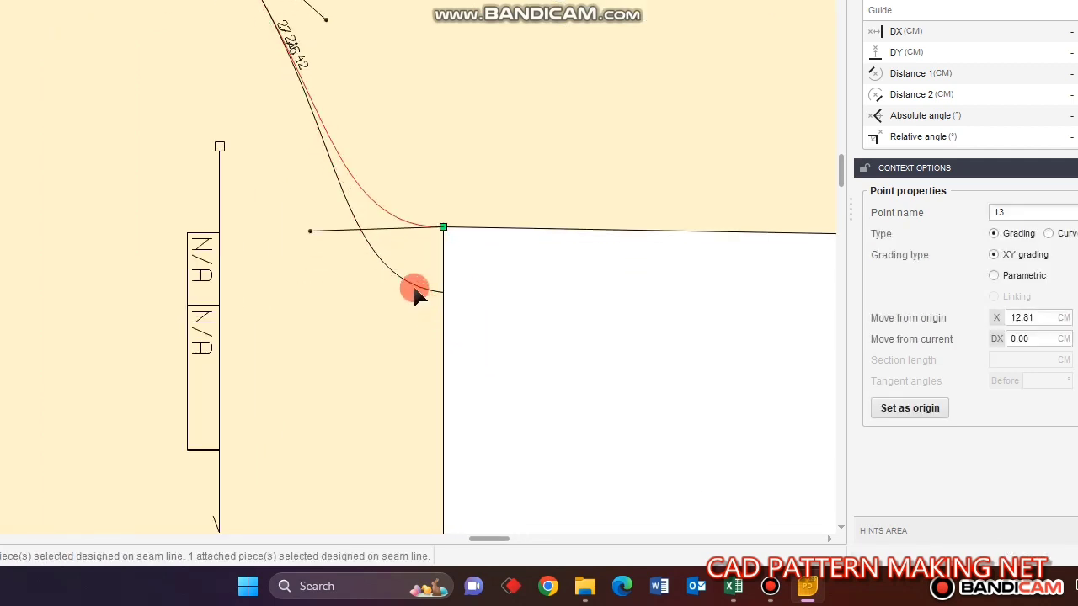
- Raise the lower end of the back raglan curve until it meets the new underarm corner
drag(429, 268, 475, 352)
key(Up)
key(Up)
key(Up)
key(Up)
key(Up)
key(Up)
key(Up)
key(Up)
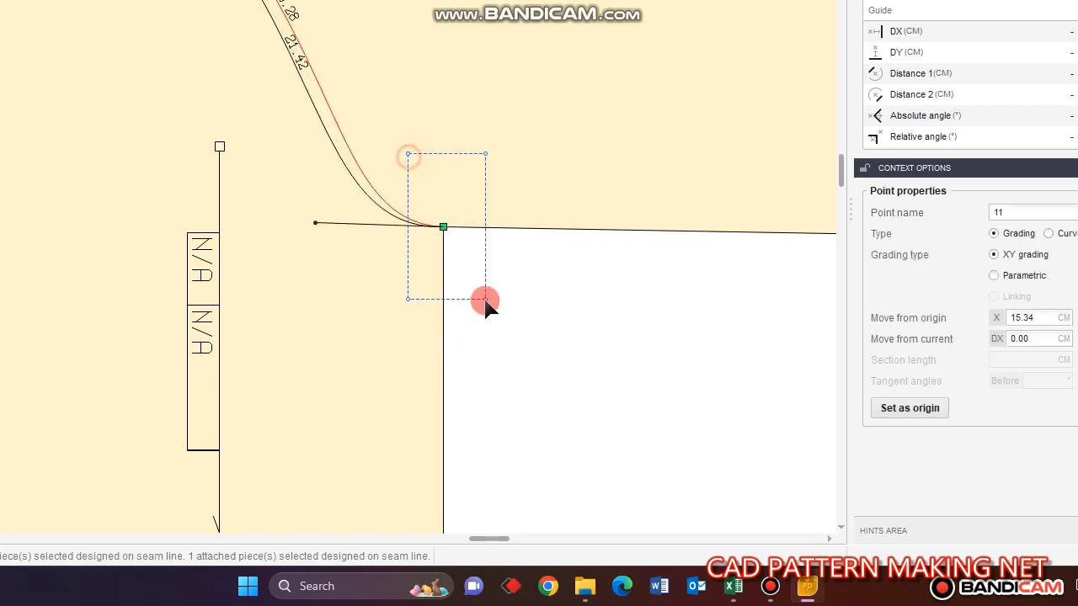
- Raise the underarm corner and both raglan curve ends further, giving about 24.48 cm for the back curve and 20.61 cm for the front
drag(485, 300, 486, 300)
key(Up)
key(Up)
key(Up)
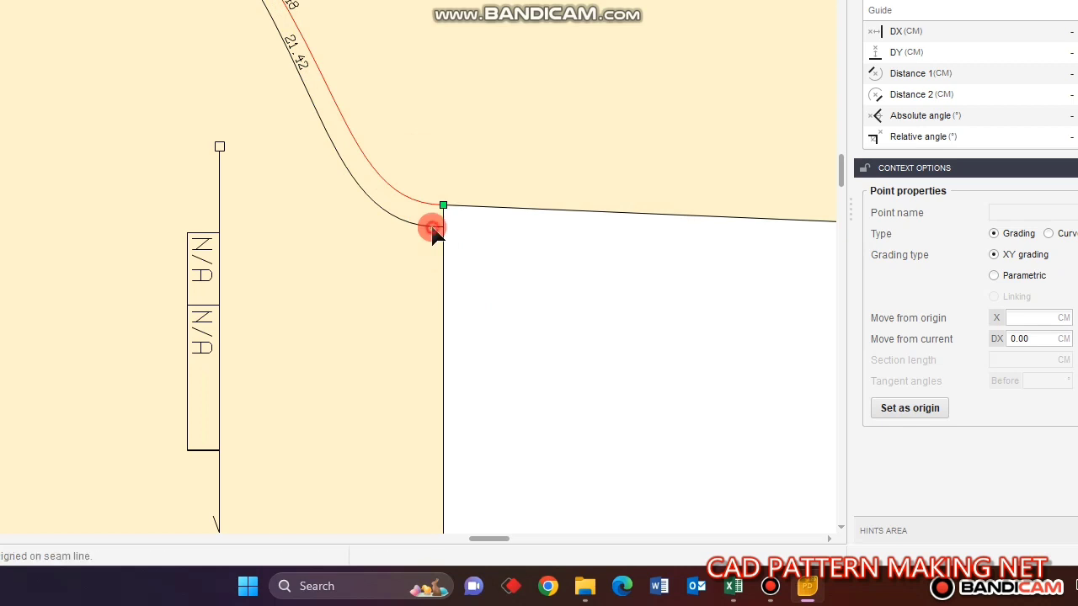
drag(431, 219, 469, 259)
key(Up)
key(Up)
key(Up)
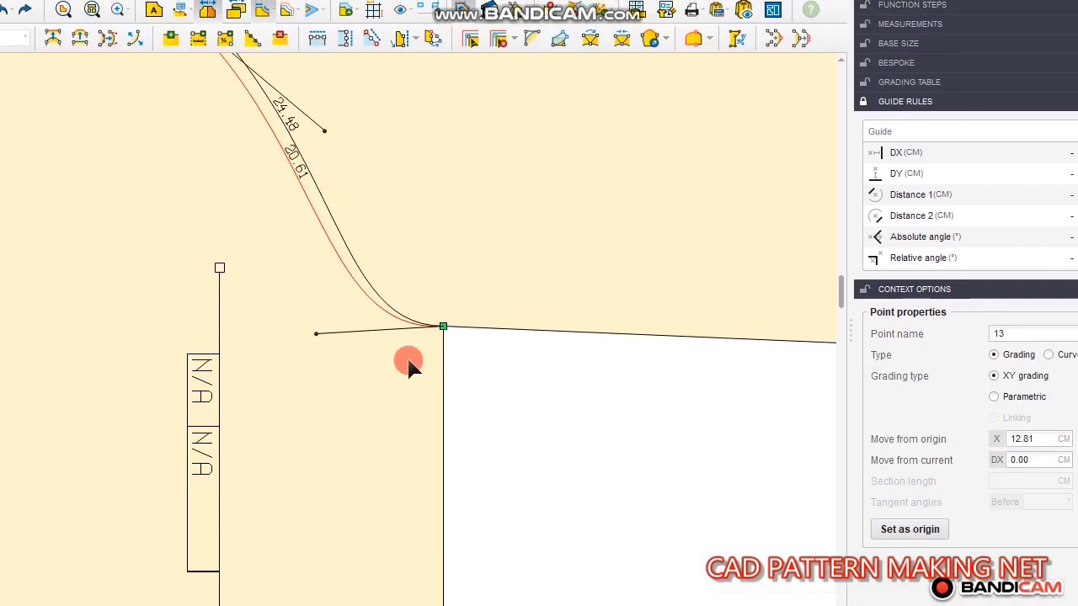
- Look up the size 8 back armhole length in the Excel chart and compare it with the raglan curve in PatternDesigner
click(733, 587)
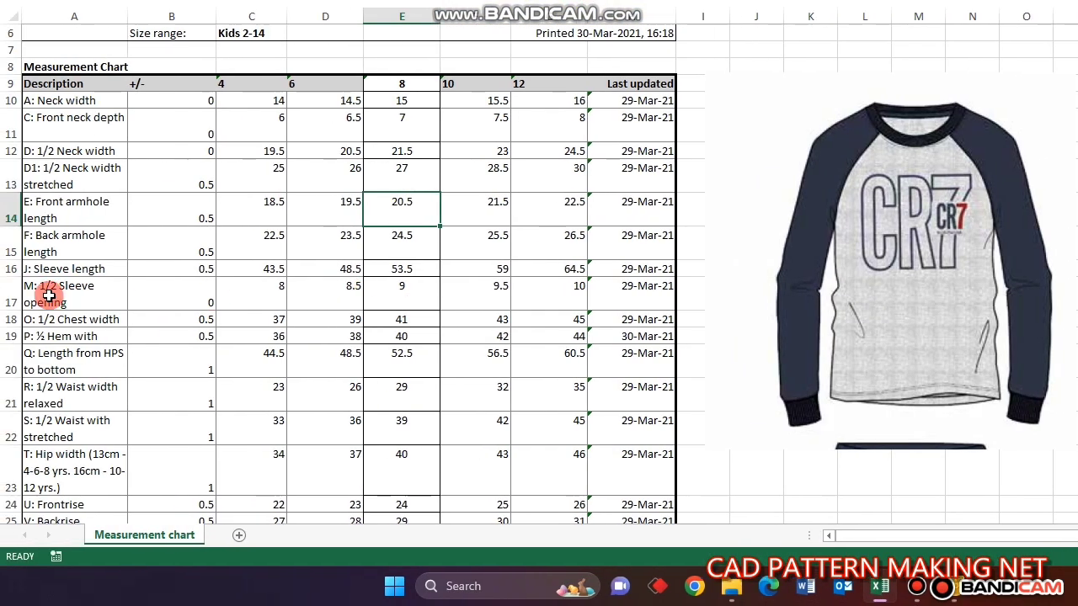
click(54, 244)
click(415, 245)
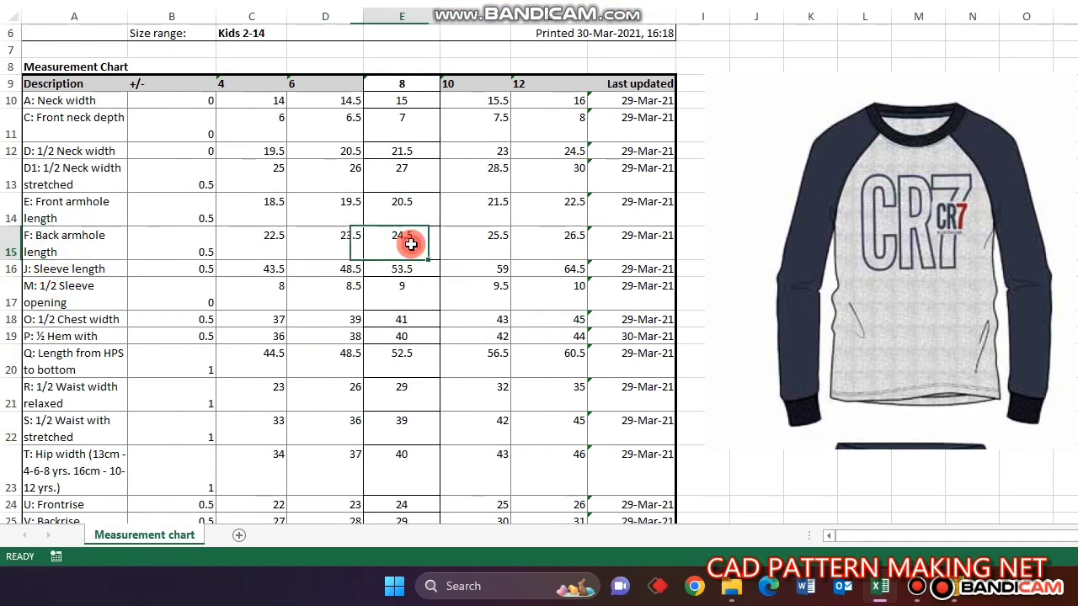
click(810, 592)
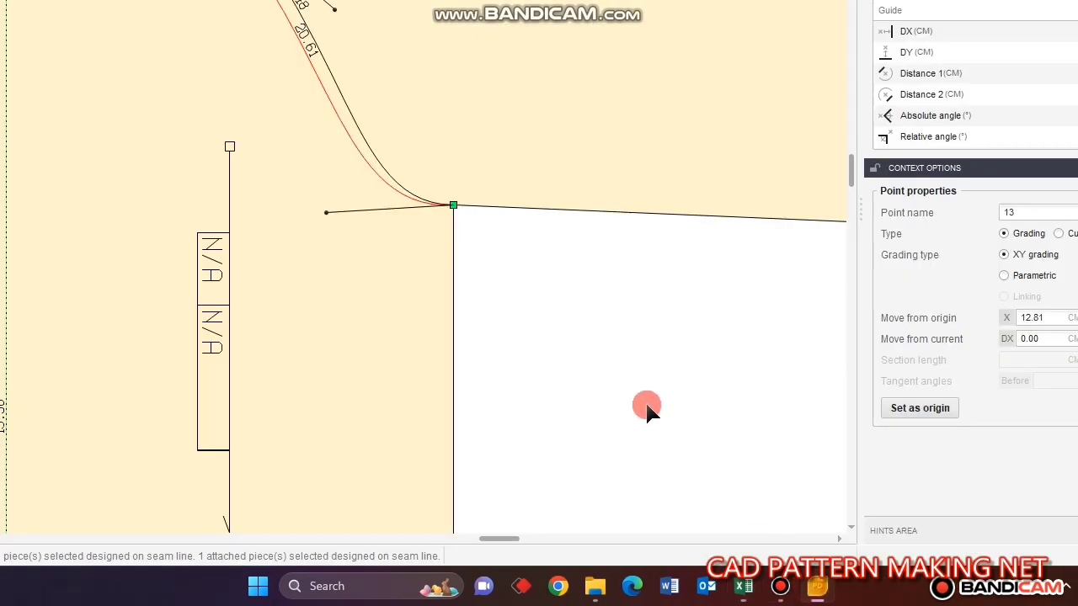
scroll(354, 293, down, 3)
scroll(311, 84, up, 4)
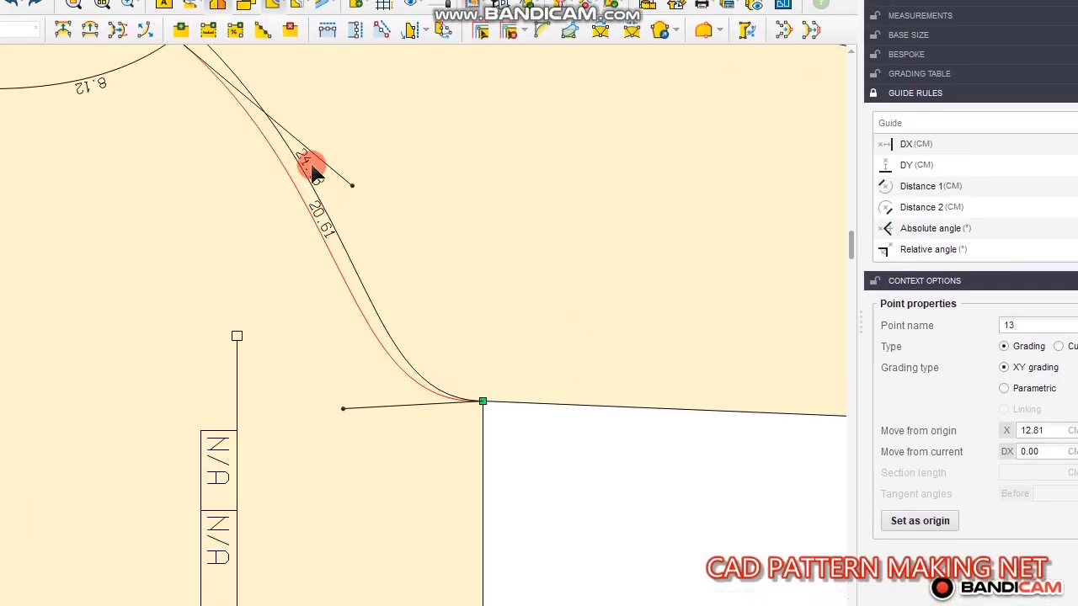
scroll(283, 373, down, 2)
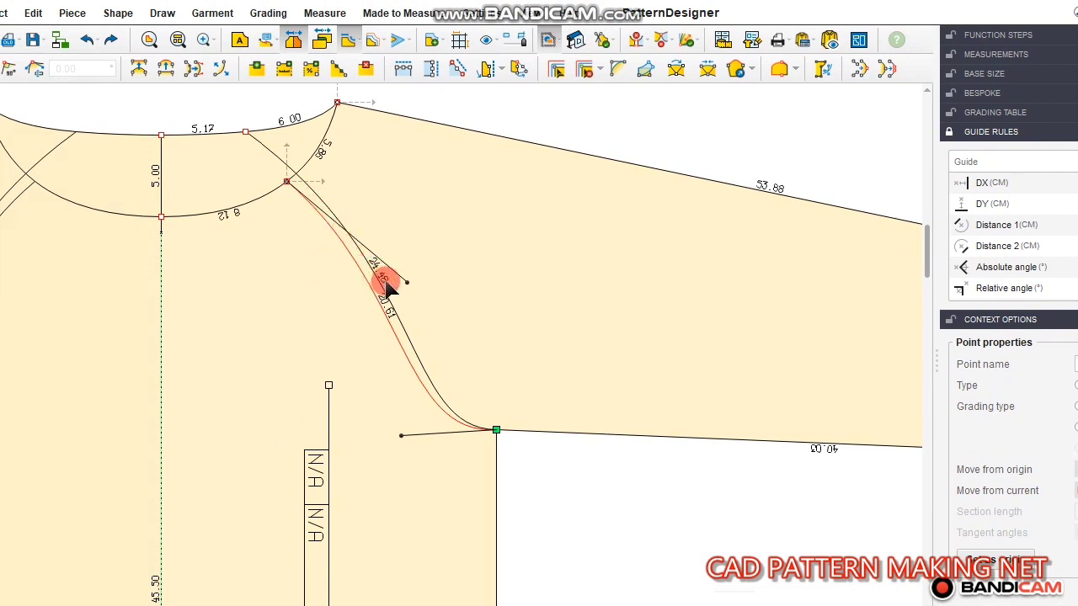
scroll(421, 205, down, 5)
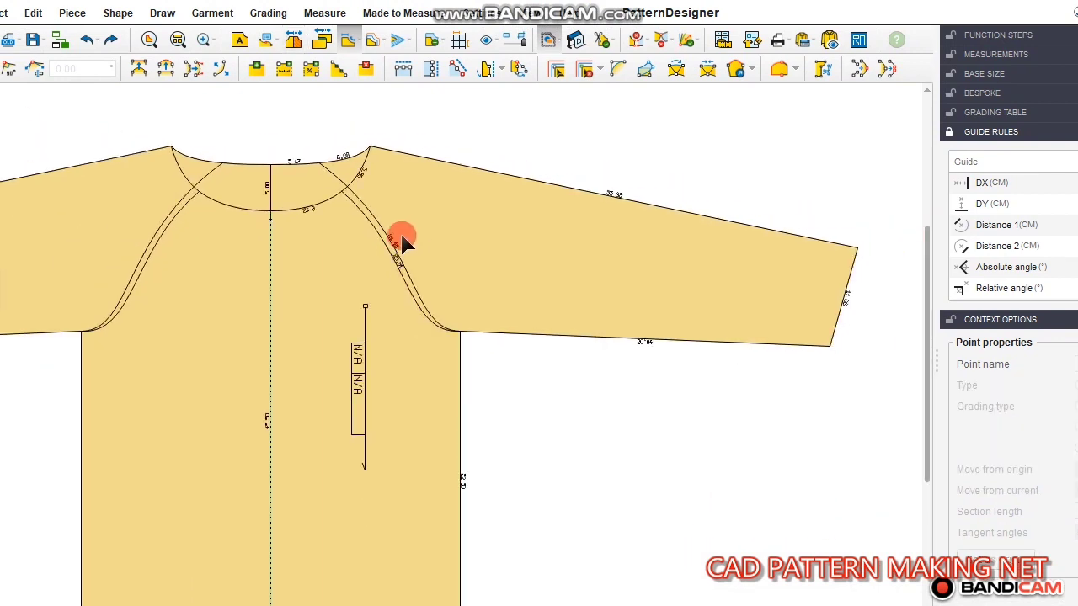
click(499, 123)
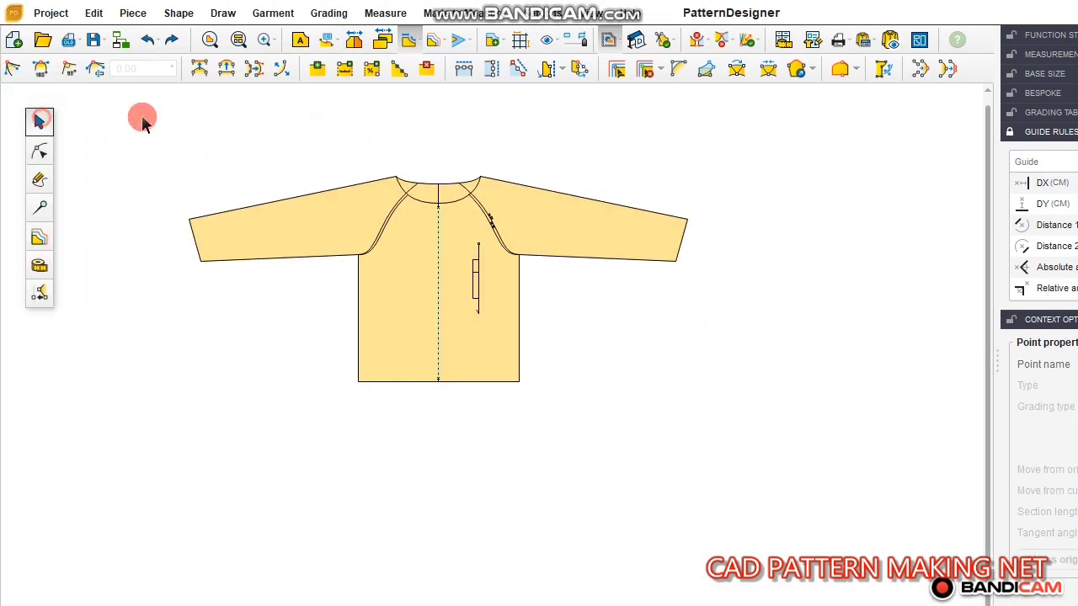
scroll(440, 295, up, 5)
drag(512, 281, 536, 350)
click(705, 407)
scroll(589, 383, down, 4)
click(654, 155)
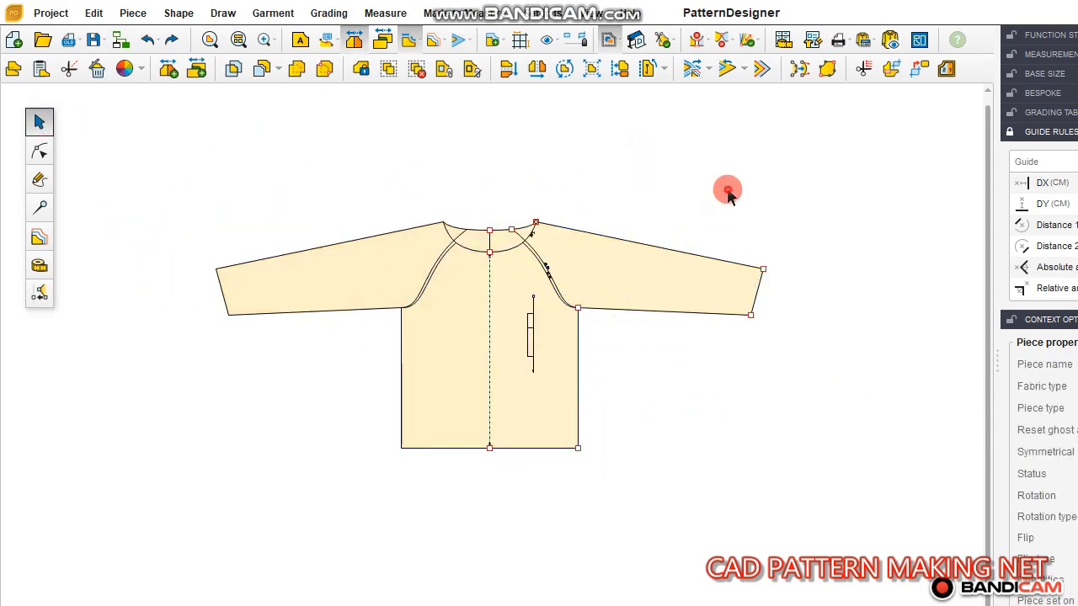
click(728, 191)
scroll(664, 275, up, 3)
click(661, 281)
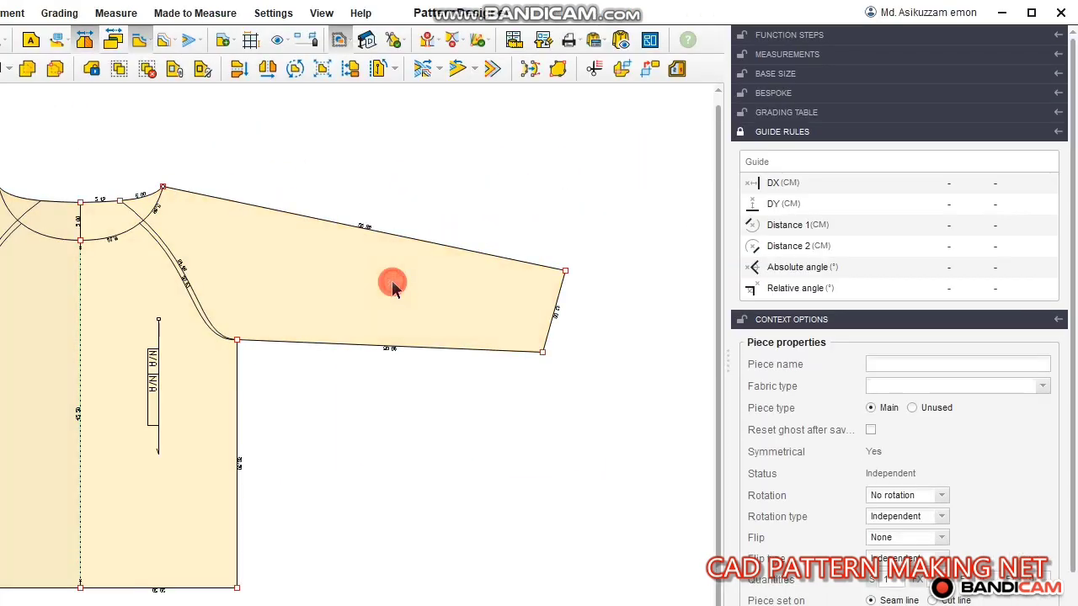
click(33, 154)
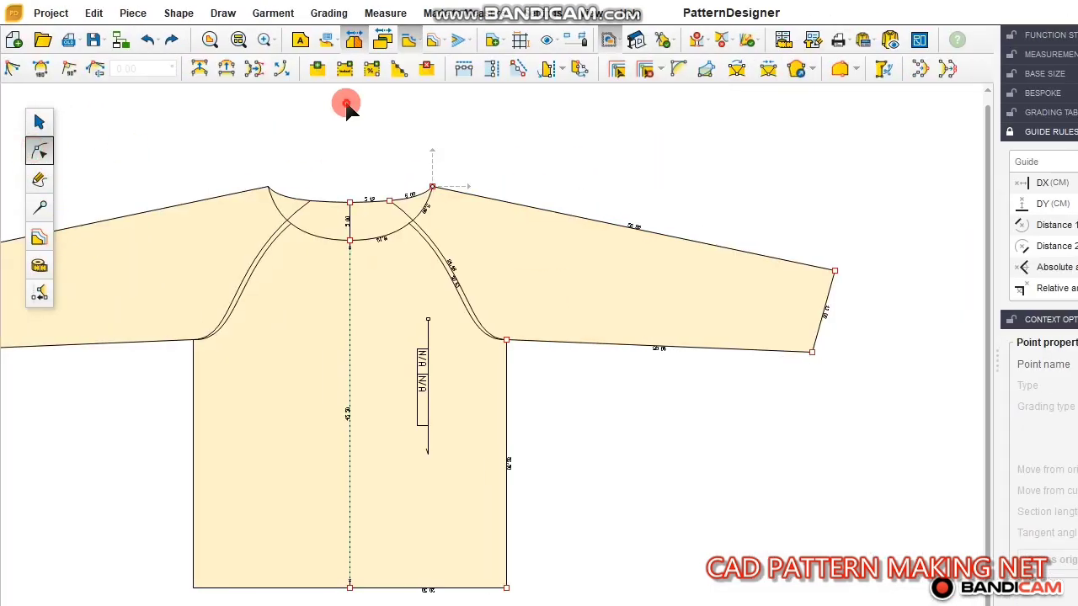
click(347, 104)
scroll(505, 233, down, 3)
click(40, 123)
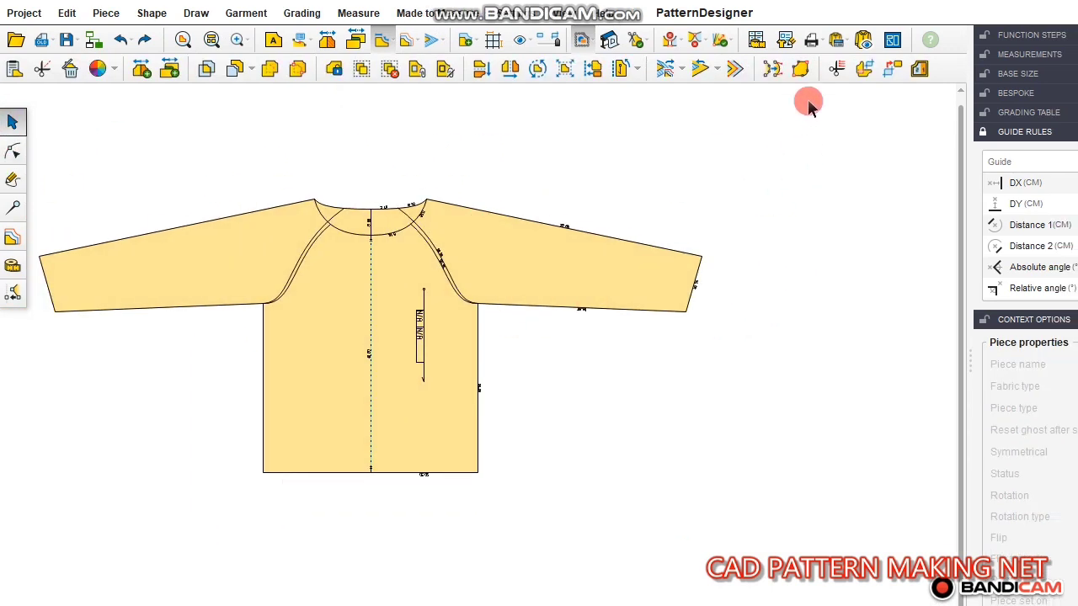
- Create a linked front sleeve piece from the sleeve area plus the strip between the raglan curves, and place it beside the shirt
click(865, 69)
scroll(492, 243, up, 2)
click(489, 242)
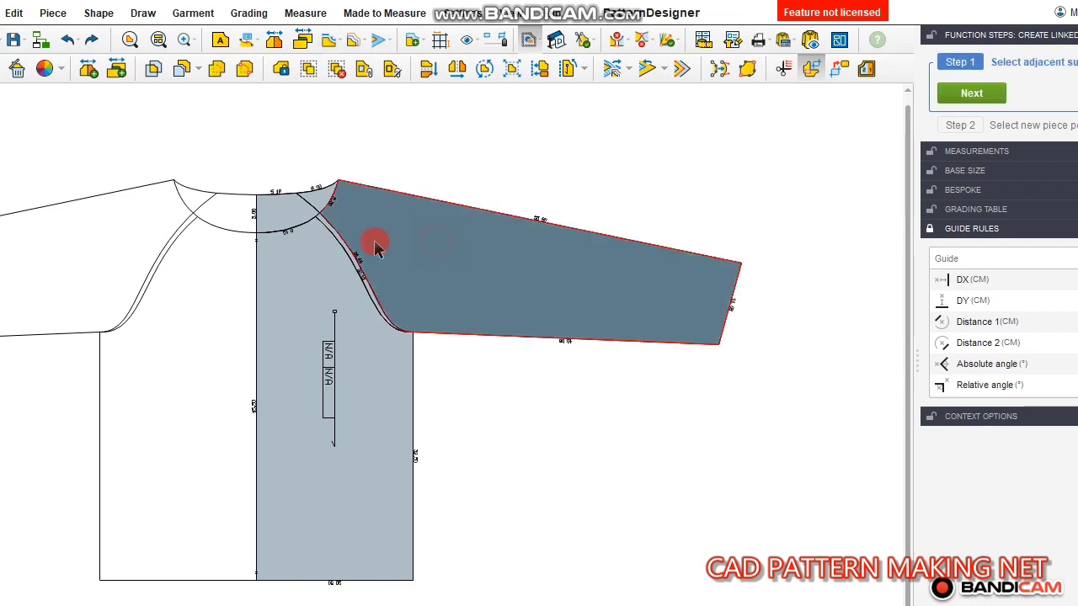
scroll(377, 246, up, 2)
click(311, 220)
scroll(244, 270, down, 1)
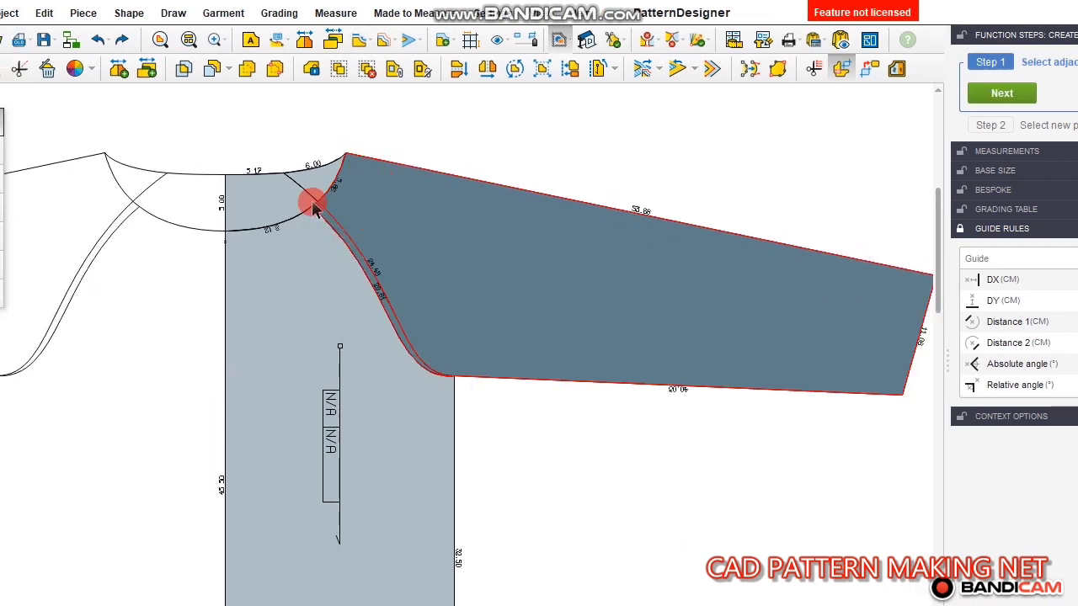
scroll(217, 298, down, 5)
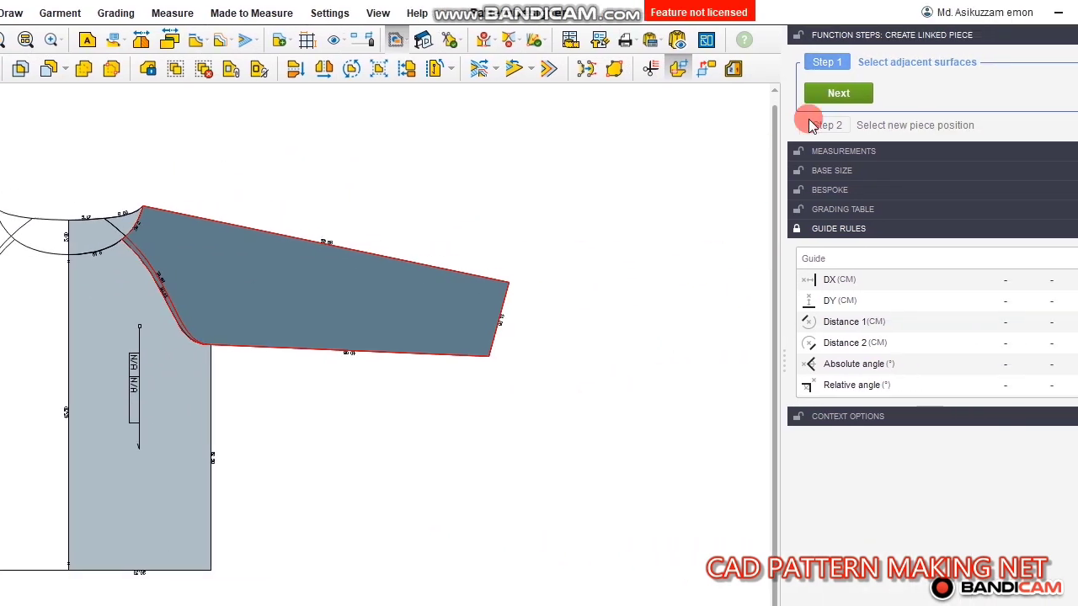
click(832, 97)
scroll(296, 358, down, 2)
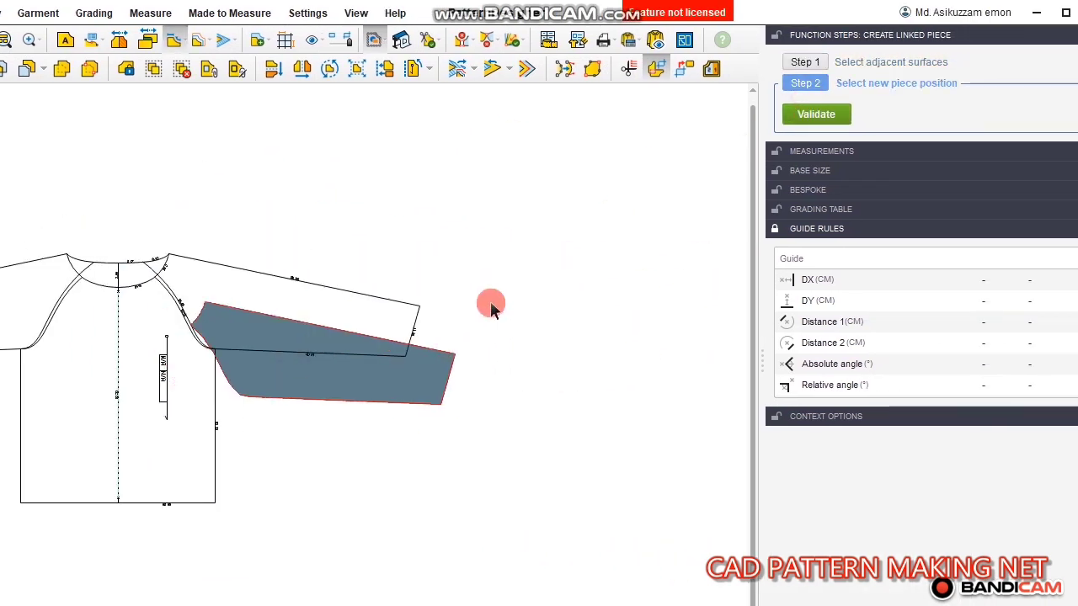
click(539, 264)
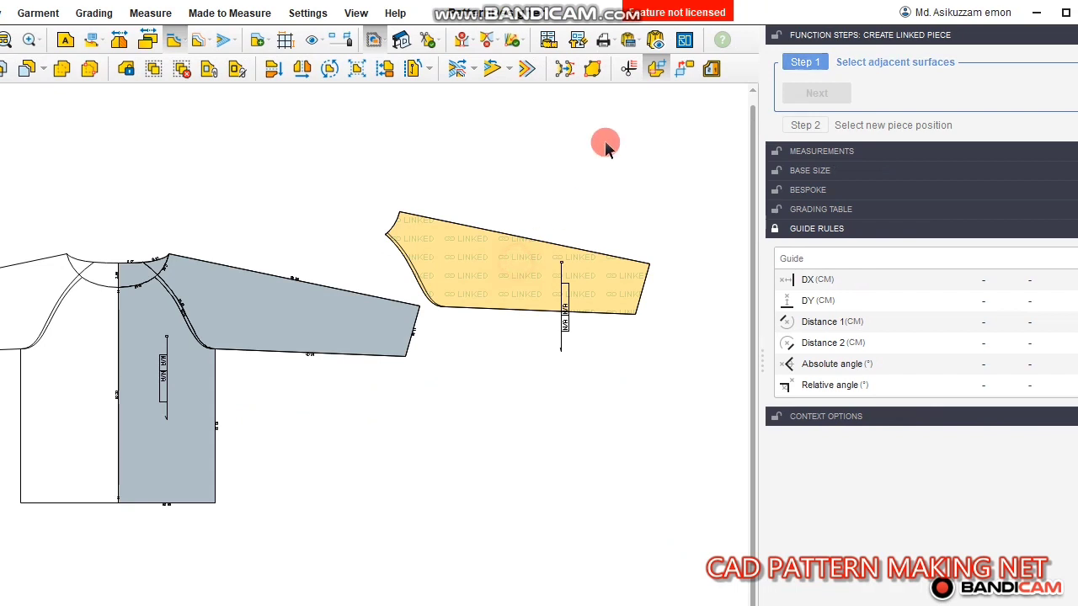
- Break the link connection of the front sleeve piece so it becomes independent of the shirt draft
click(684, 68)
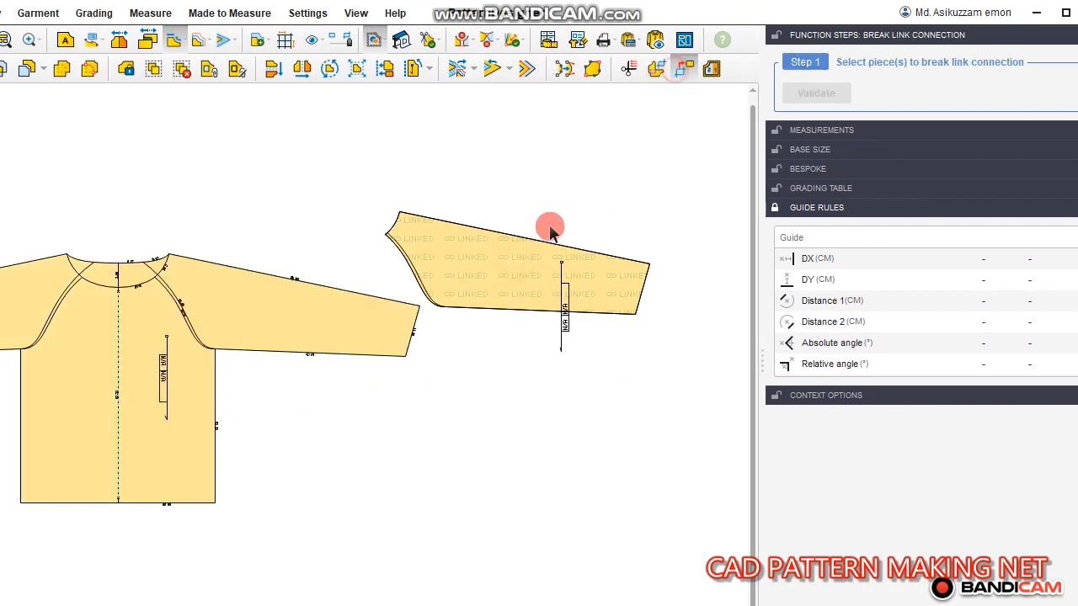
click(534, 260)
click(792, 100)
click(599, 165)
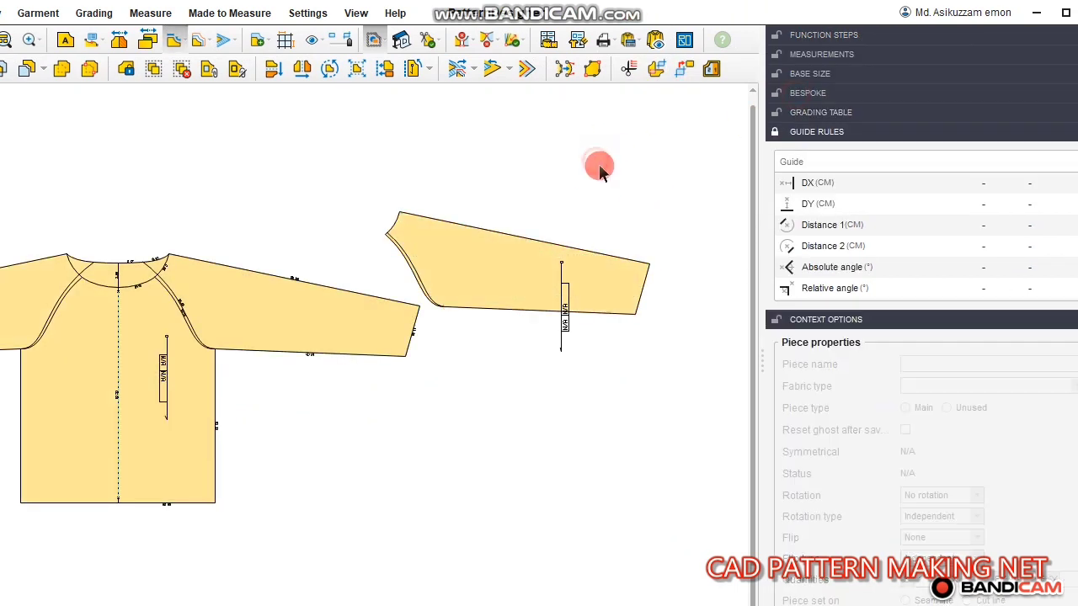
- Create a linked back sleeve piece from the sleeve area plus the small neck wedge, and place it above the front sleeve
click(657, 72)
scroll(247, 278, up, 5)
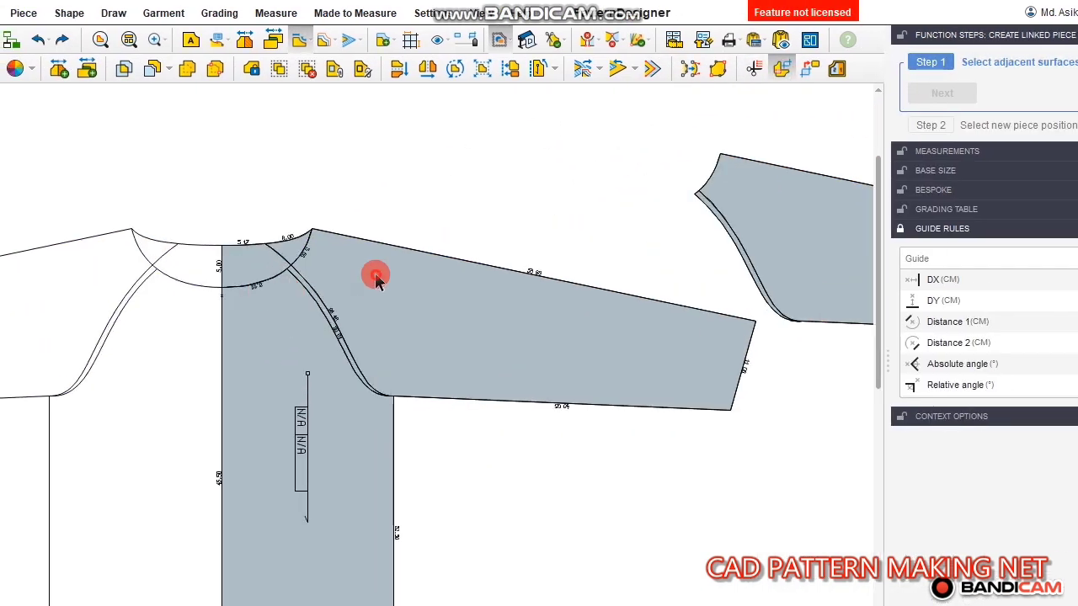
click(181, 240)
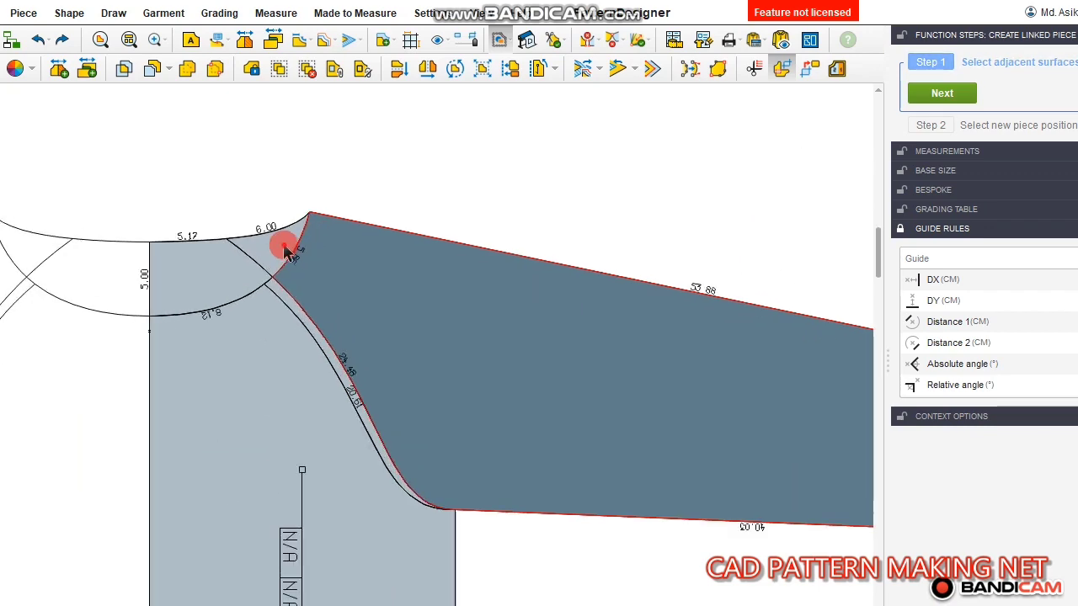
click(285, 246)
scroll(83, 284, down, 6)
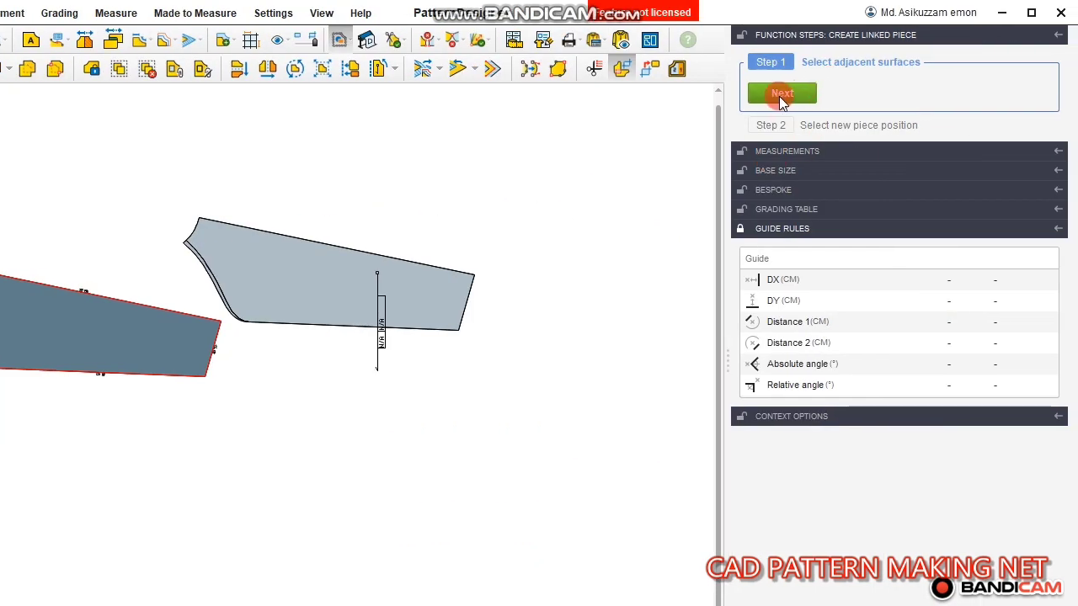
click(940, 97)
click(388, 191)
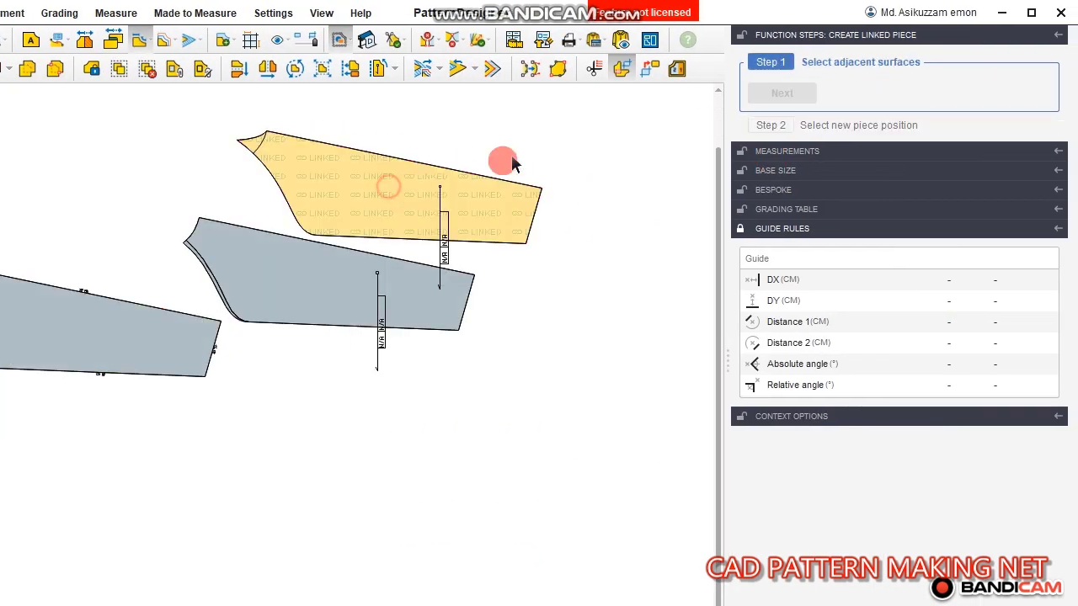
- Break the link connection of the back sleeve piece
click(632, 71)
click(752, 91)
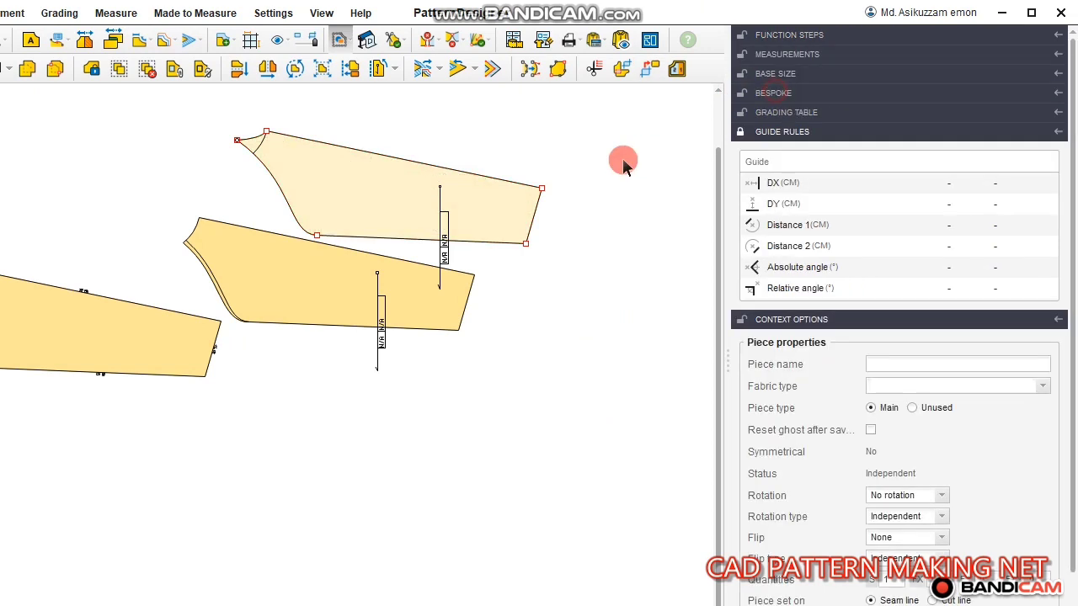
click(623, 159)
- Space the two sleeve pieces apart, with the back sleeve above the front sleeve and a clear gap between them
drag(266, 300, 404, 411)
drag(373, 219, 389, 258)
click(420, 304)
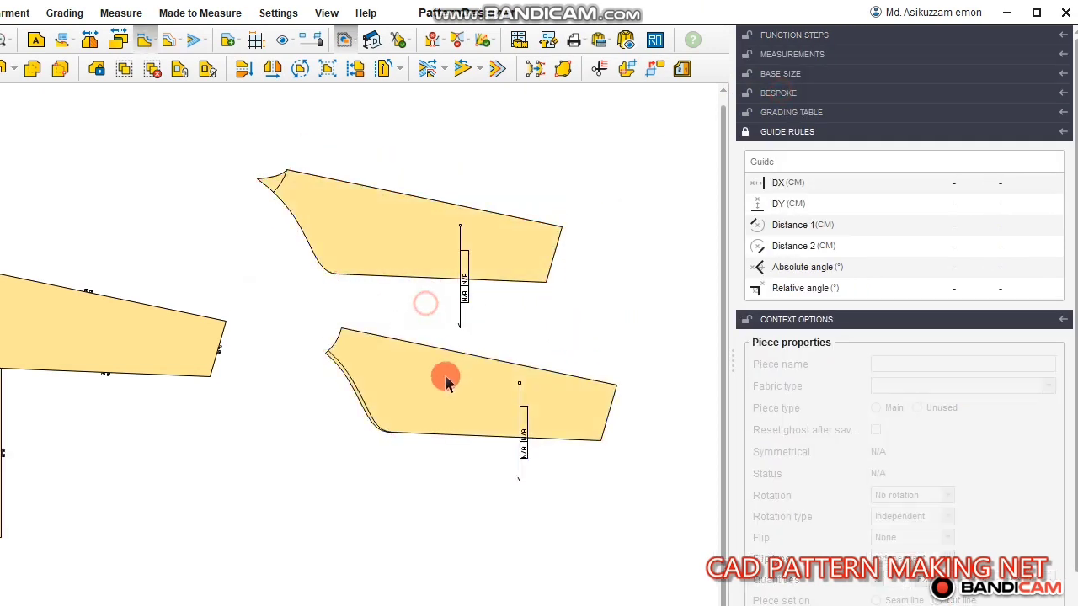
drag(444, 377, 420, 431)
click(442, 314)
click(512, 313)
click(430, 252)
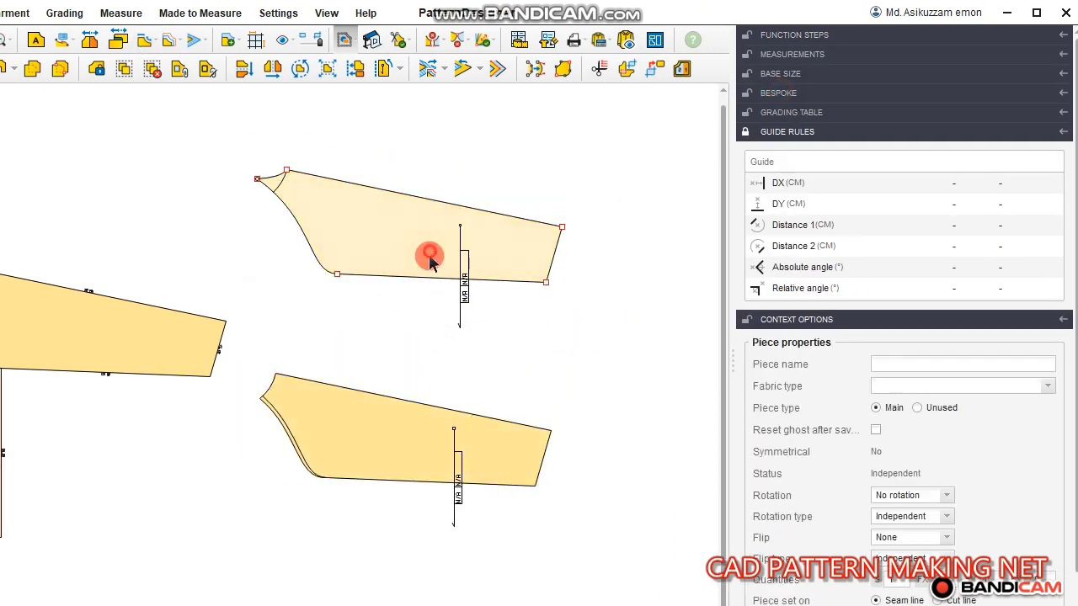
drag(430, 255, 430, 288)
click(396, 325)
- Detach the leftover internal neckline and raglan curves from both sleeve pieces, move the pieces clear and delete the loose lines
drag(232, 125, 640, 545)
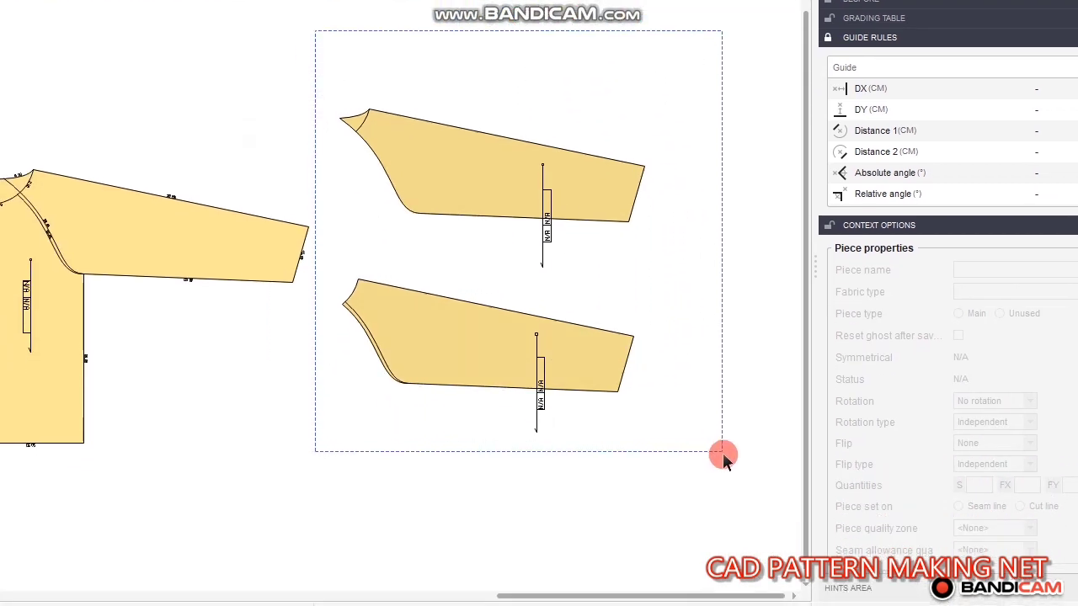
drag(722, 455, 723, 454)
click(290, 71)
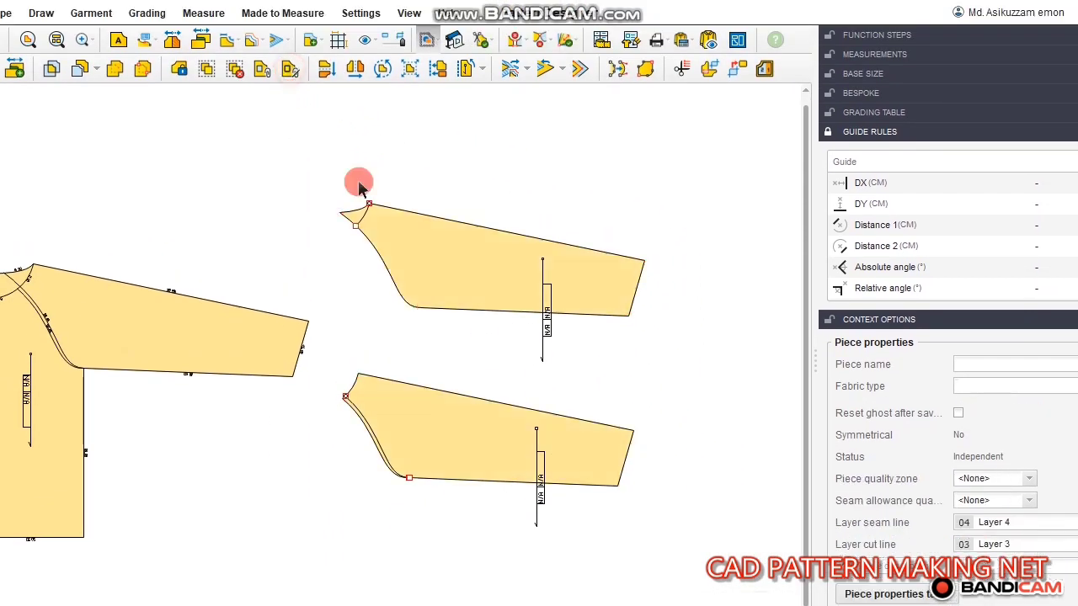
drag(467, 253, 562, 226)
drag(483, 447, 609, 445)
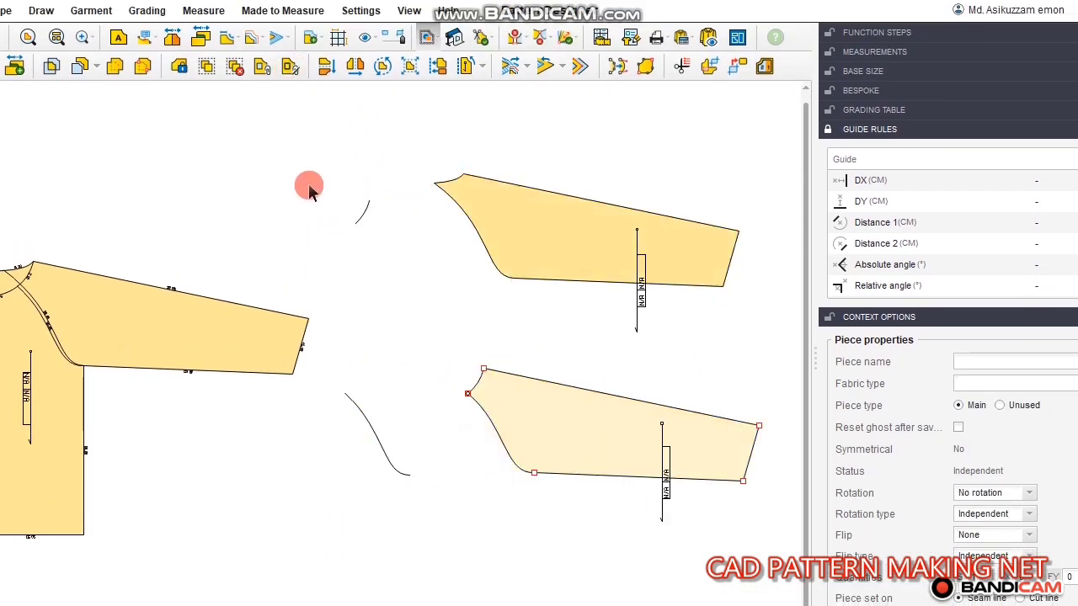
drag(310, 190, 428, 532)
key(Delete)
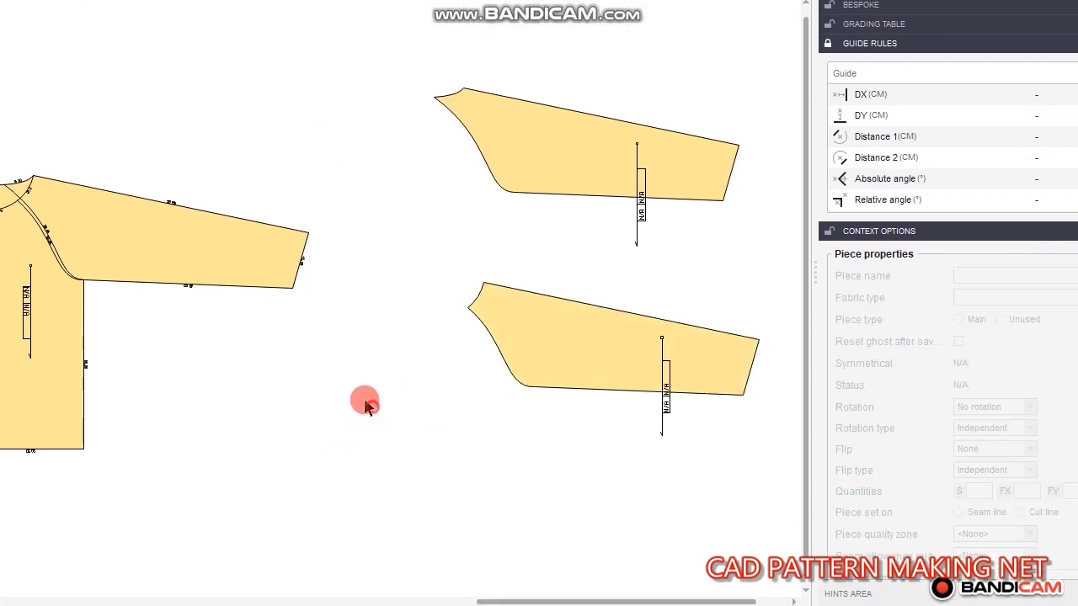
- Rotate the back sleeve piece so that its long straight overarm edge is vertical
scroll(364, 402, down, 2)
scroll(433, 259, up, 3)
click(43, 152)
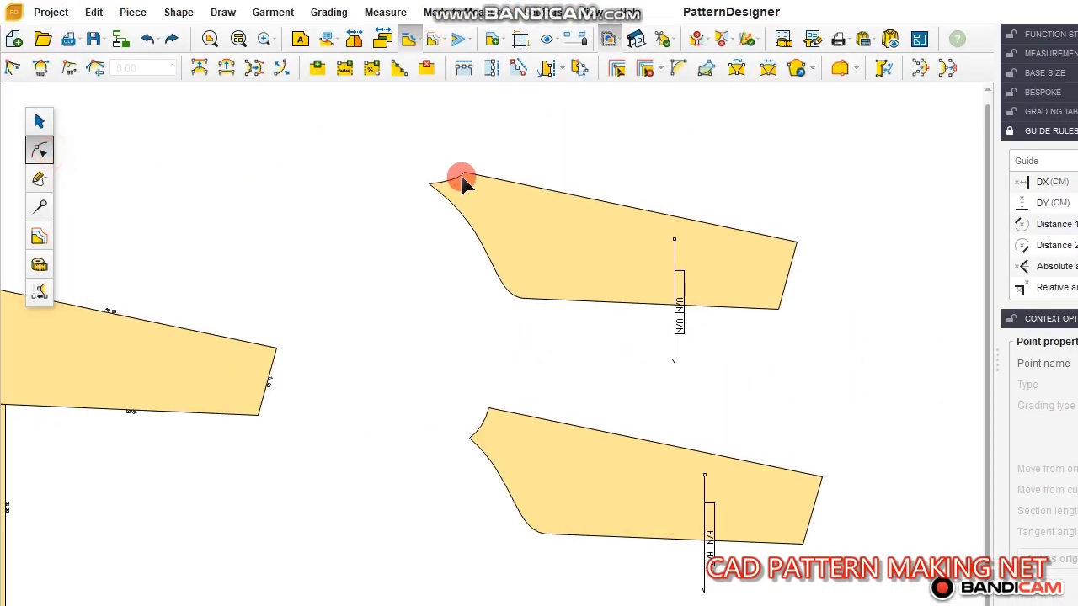
click(547, 68)
click(578, 210)
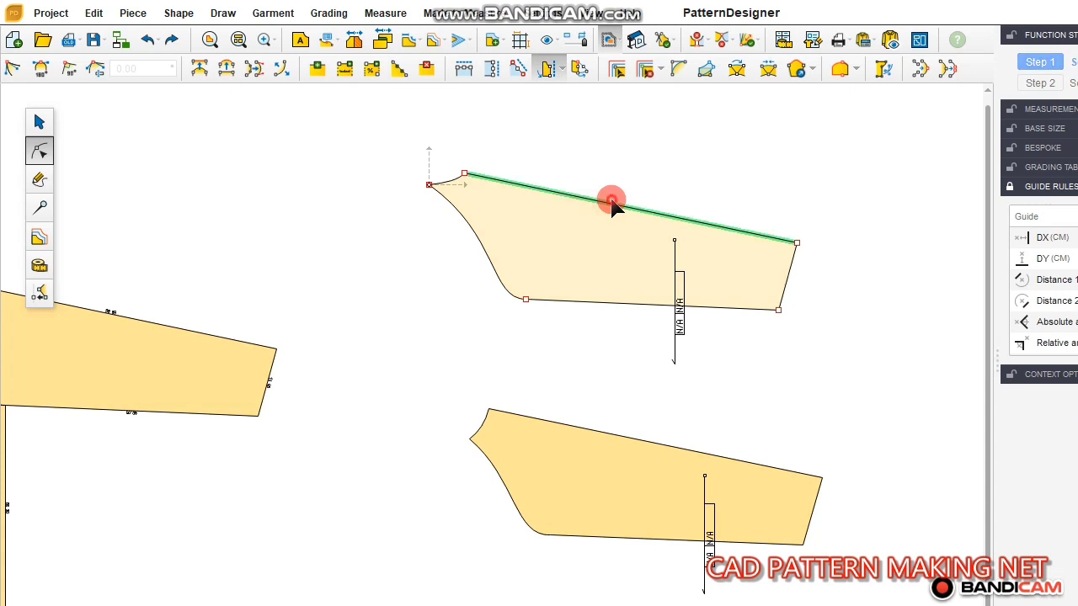
click(613, 209)
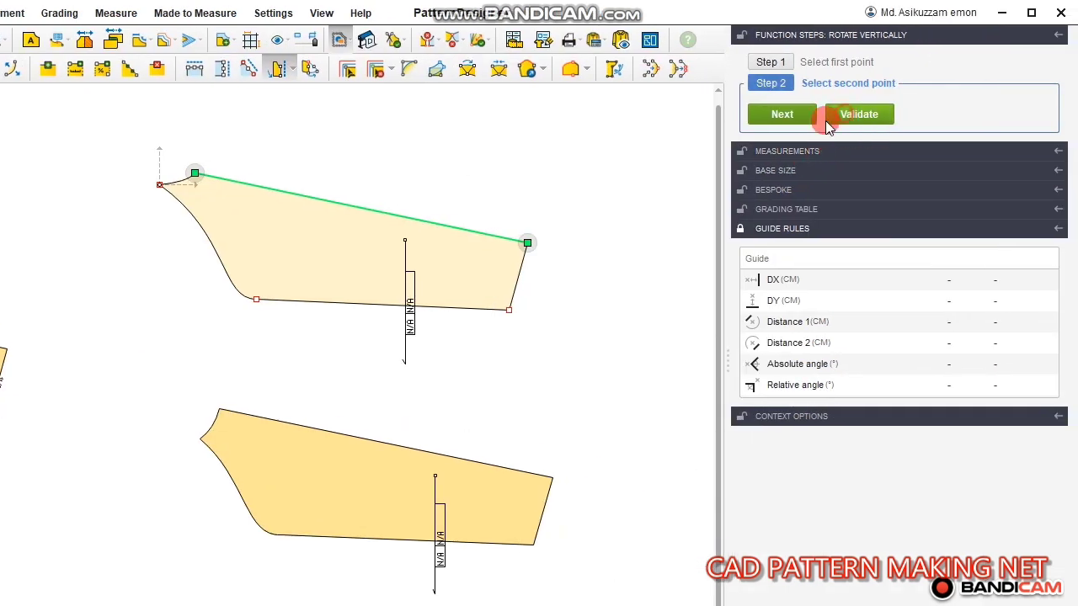
click(828, 124)
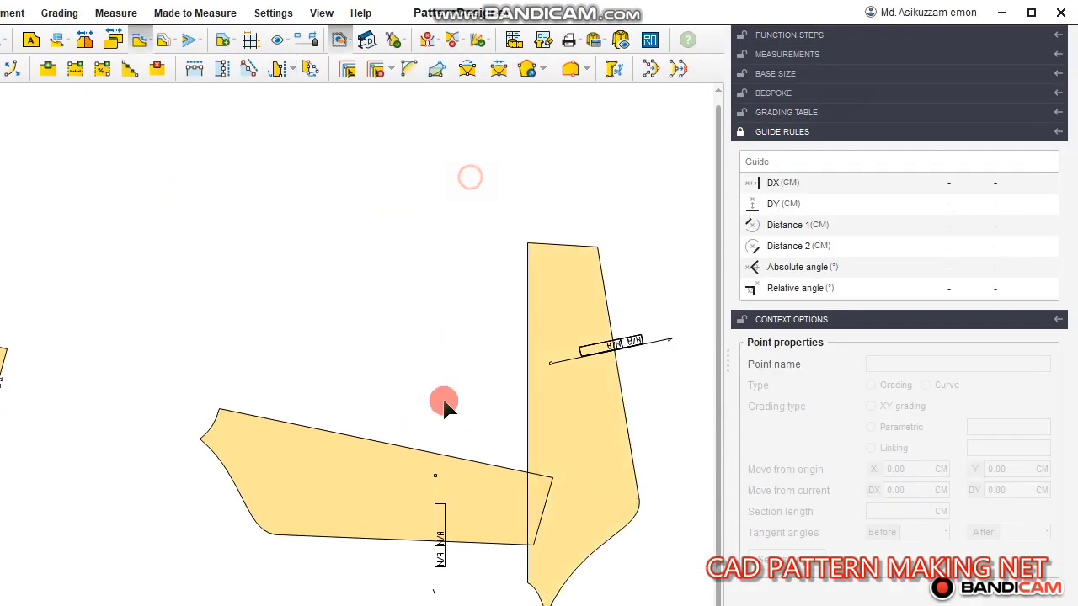
- Rotate the front sleeve piece so that its overarm edge is vertical too
click(421, 449)
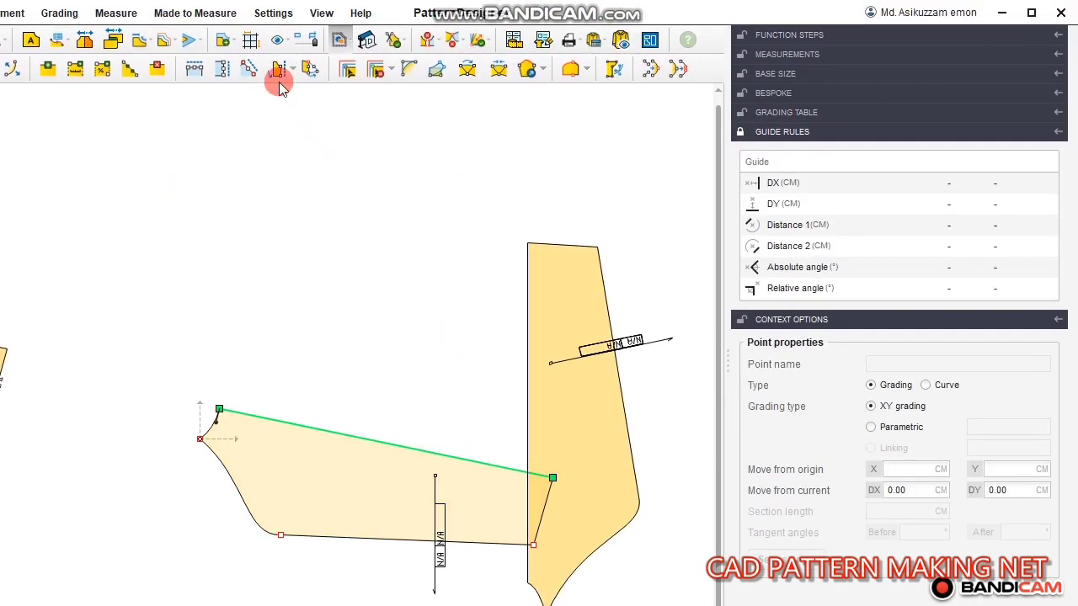
click(278, 77)
click(113, 216)
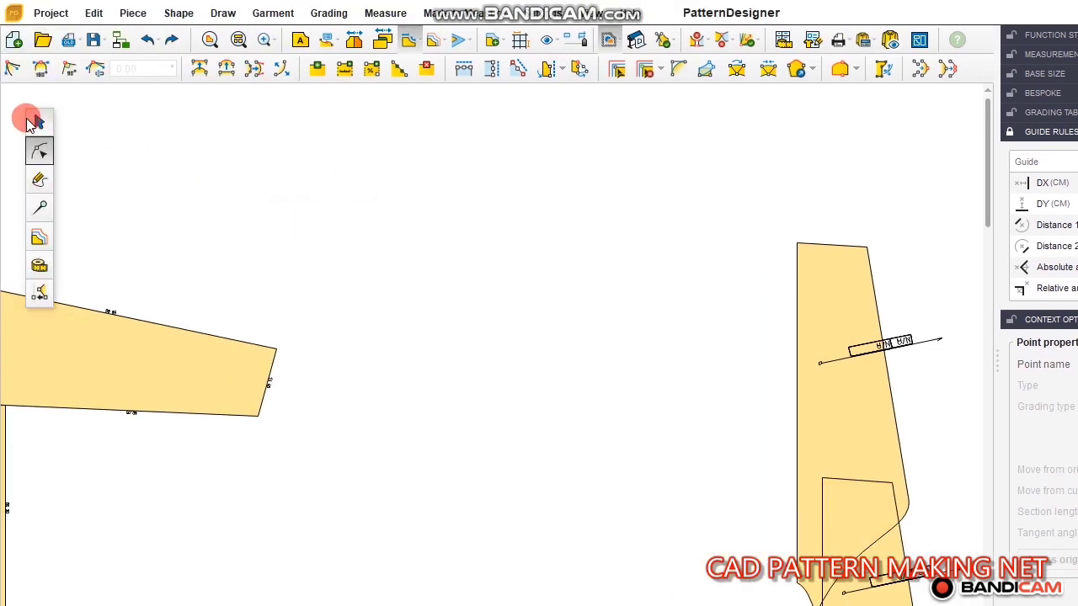
- Move the front sleeve clear of the back sleeve and flip it horizontally so its overarm edge faces the back sleeve
click(35, 120)
click(203, 154)
drag(808, 492, 698, 383)
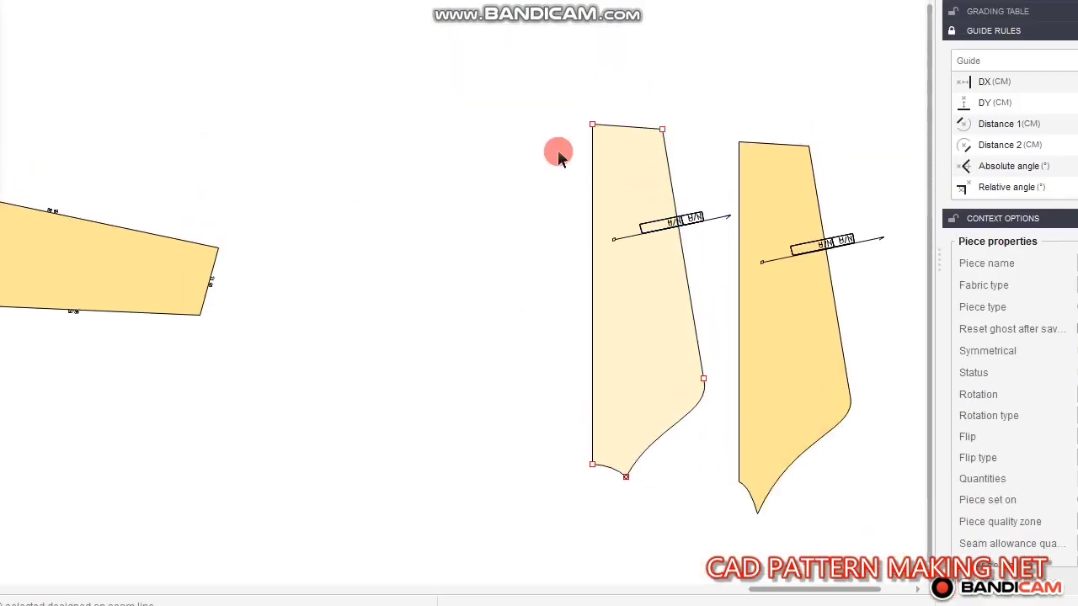
click(479, 67)
click(458, 74)
- Move the back sleeve against the front sleeve so their vertical overarm edges and end points meet
scroll(791, 304, up, 3)
click(792, 305)
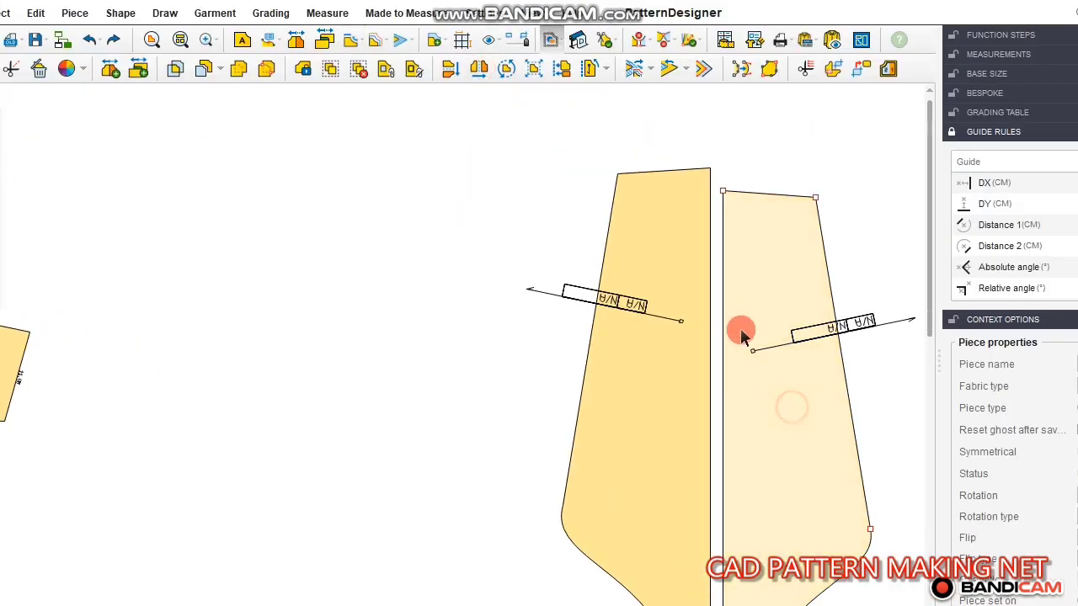
scroll(741, 231, down, 3)
drag(726, 450, 718, 433)
click(402, 274)
- Merge the front and back sleeve halves into a single sleeve piece
scroll(415, 219, down, 5)
drag(461, 150, 776, 423)
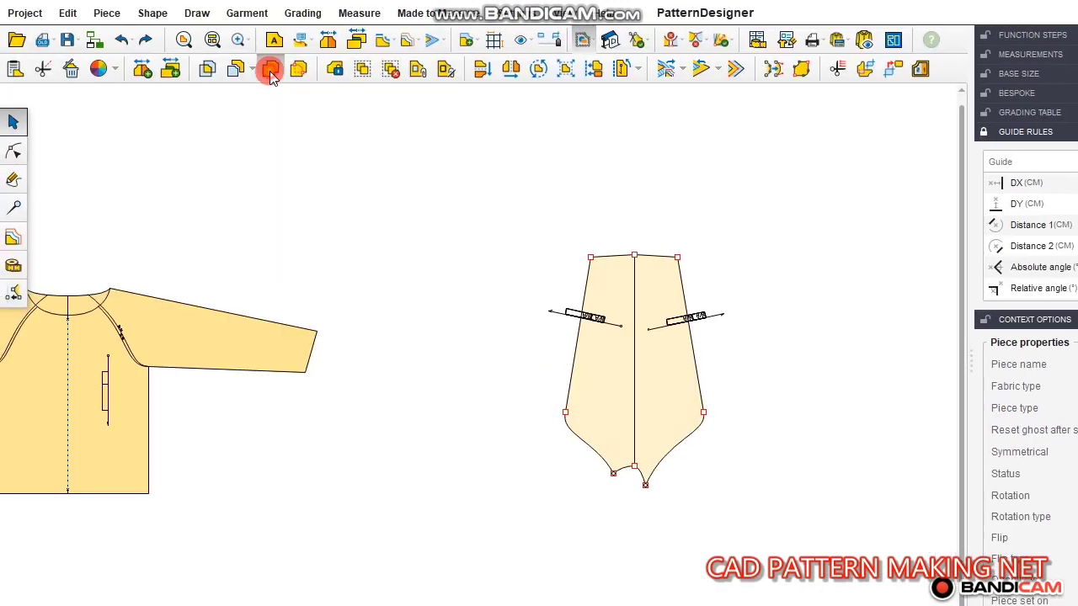
click(269, 70)
click(279, 45)
scroll(663, 233, up, 3)
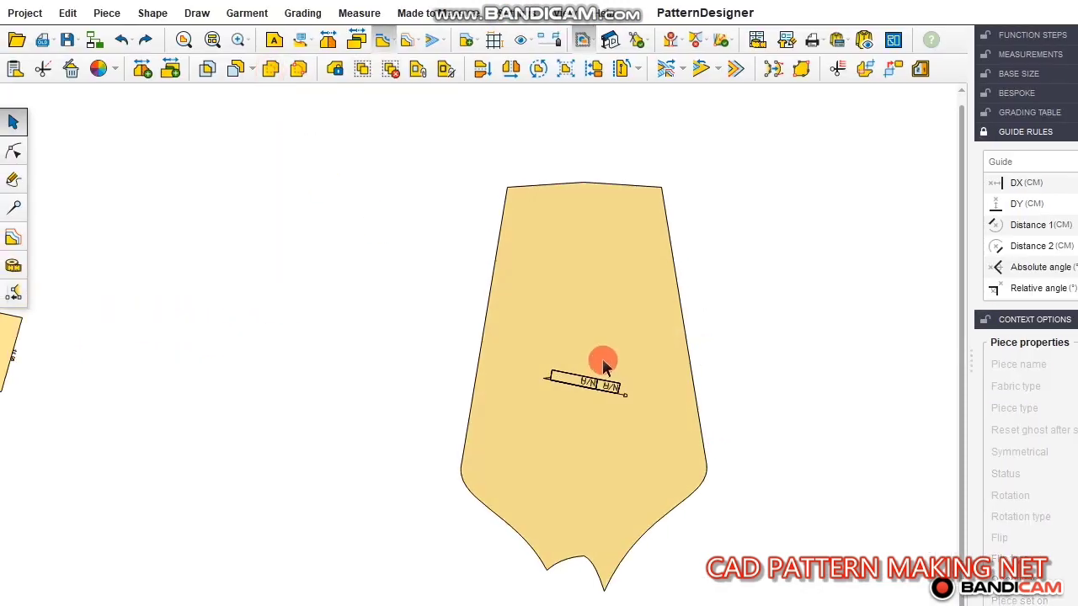
- Turn the merged sleeve's grain line vertical and move it near the centre of the piece beside its label
click(573, 247)
click(40, 207)
click(553, 386)
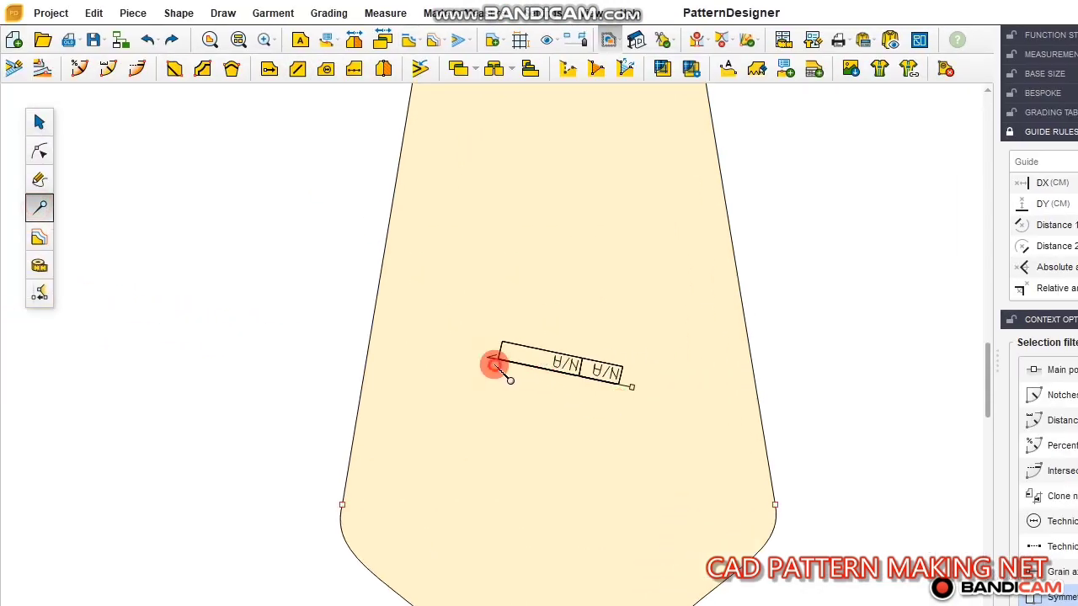
click(498, 368)
drag(498, 368, 615, 131)
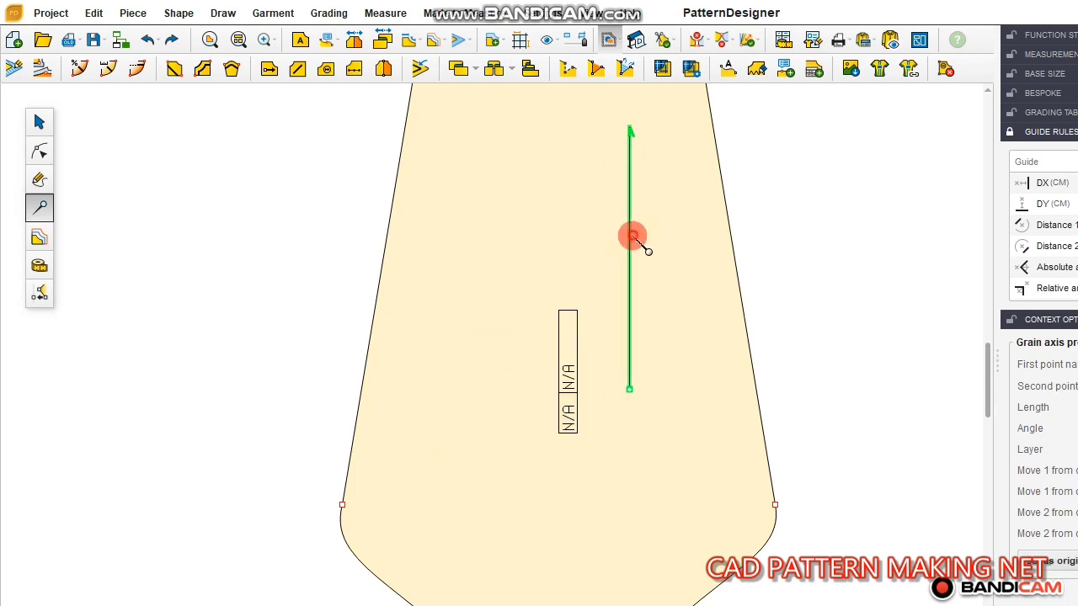
drag(633, 237, 545, 393)
click(790, 371)
scroll(589, 340, down, 4)
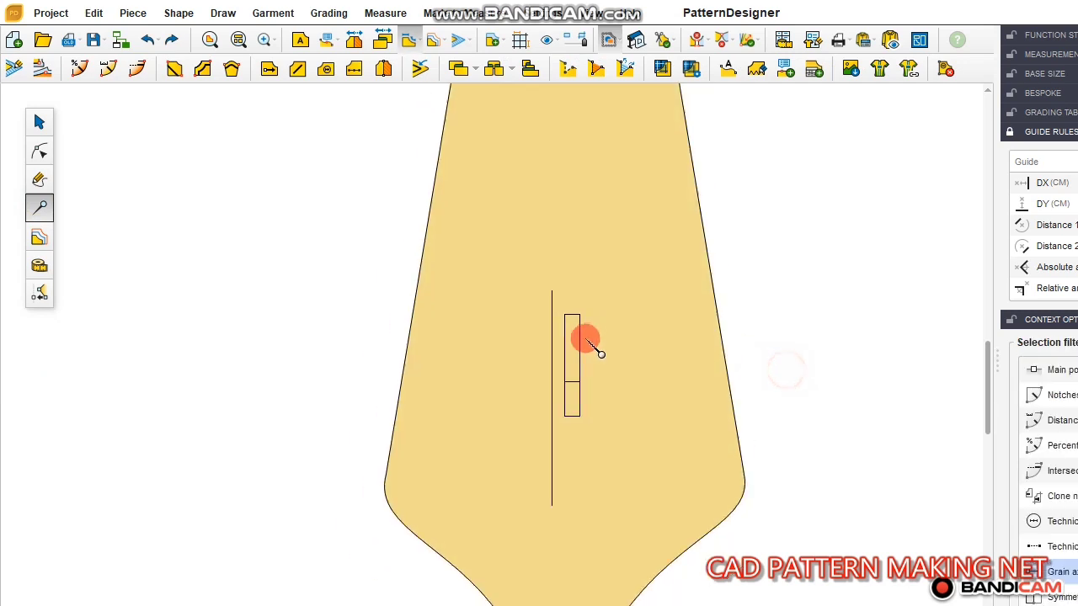
- Reposition the merged sleeve in open space and rotate it 180 degrees so the raglan neck end points up
click(38, 125)
click(574, 299)
drag(574, 300, 466, 305)
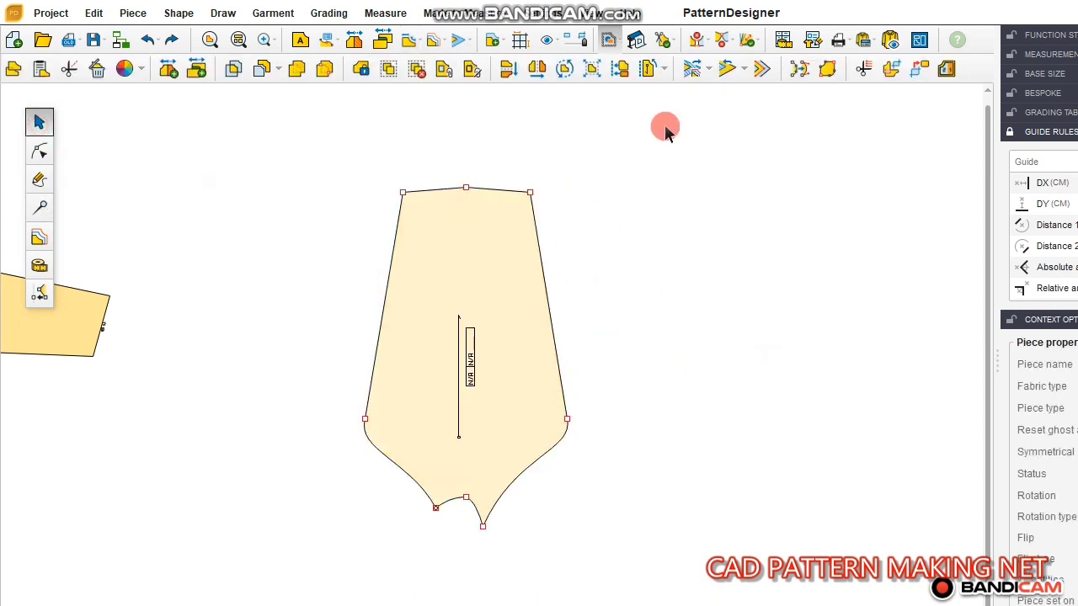
click(662, 133)
scroll(470, 318, up, 4)
click(474, 316)
scroll(511, 352, down, 4)
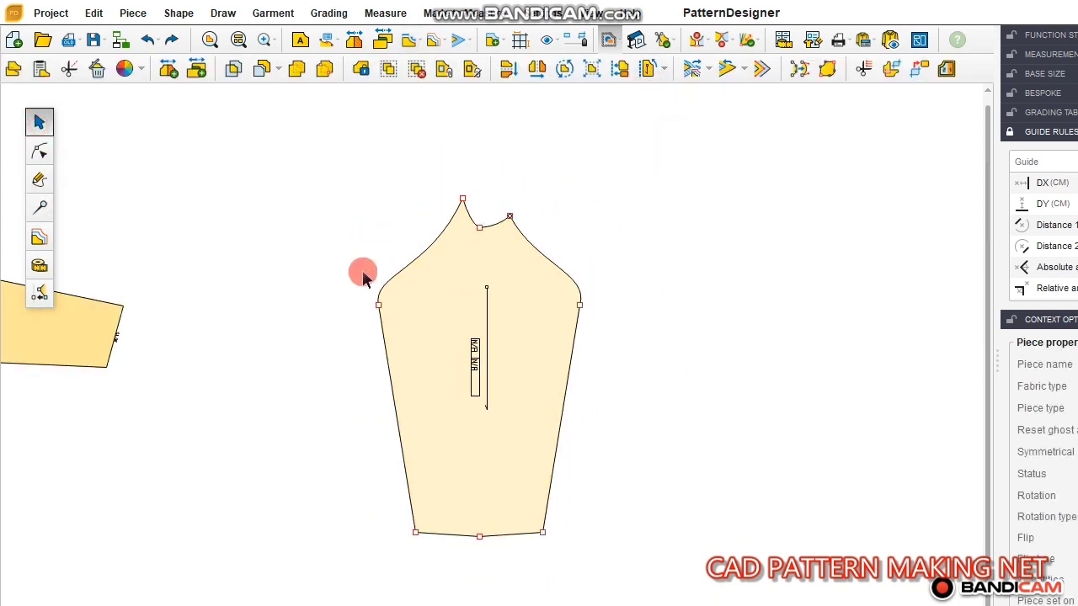
click(455, 44)
click(493, 135)
scroll(475, 236, up, 3)
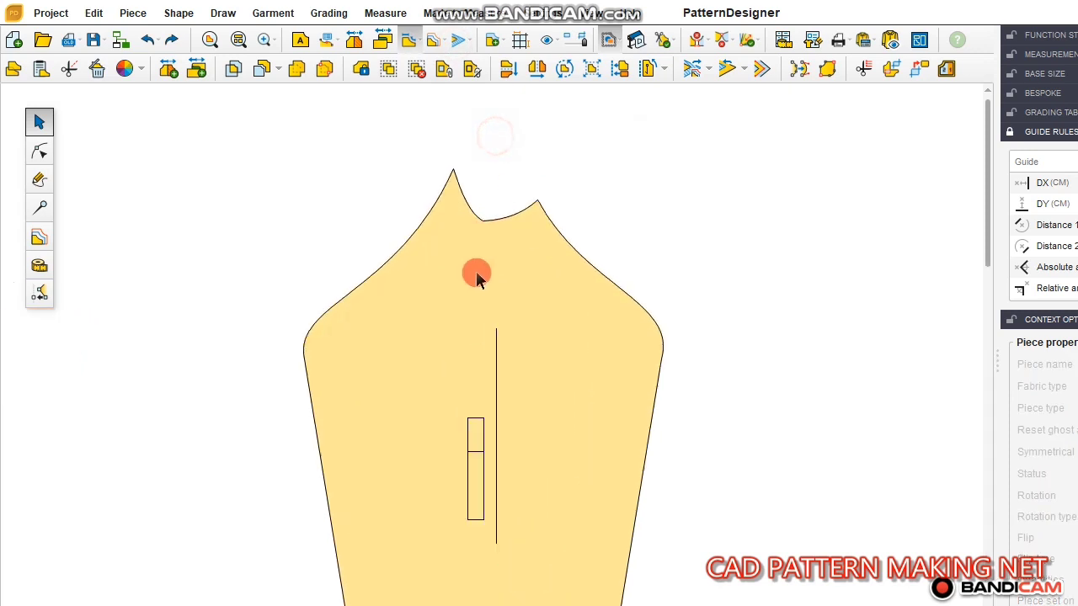
click(493, 309)
scroll(400, 208, down, 4)
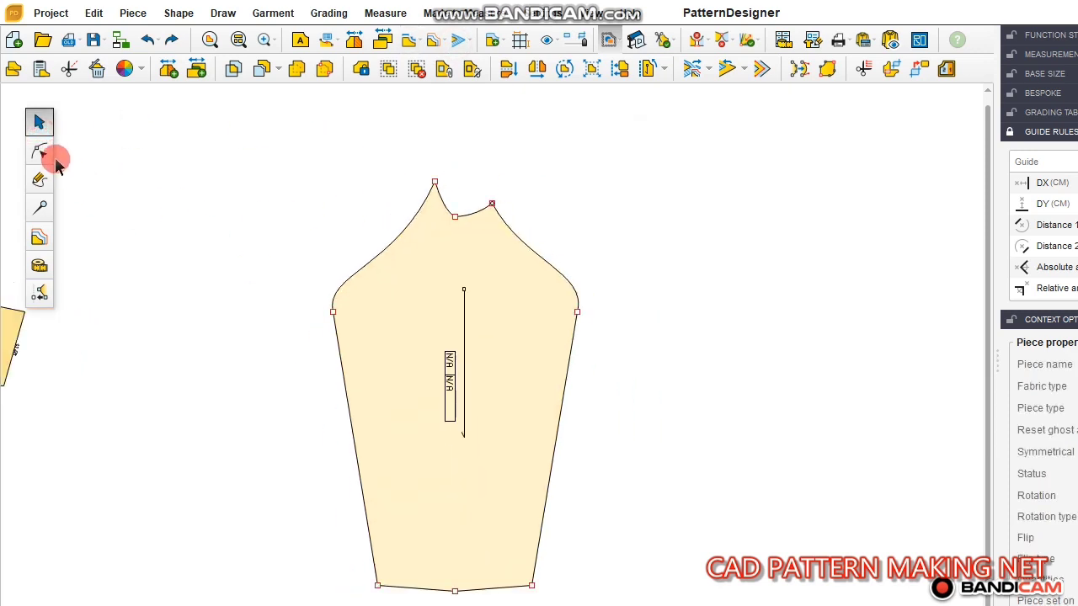
- Set the merged sleeve's hem centre point as origin and level the right hem corner with it at Y 0
click(48, 156)
click(424, 376)
drag(419, 550, 481, 605)
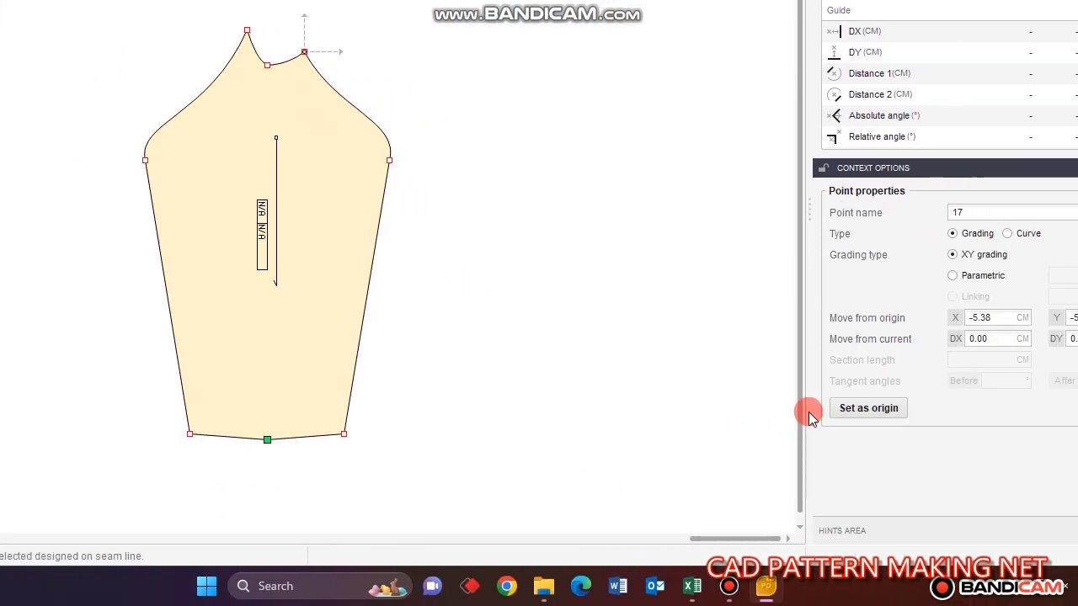
click(1035, 408)
drag(484, 400, 561, 466)
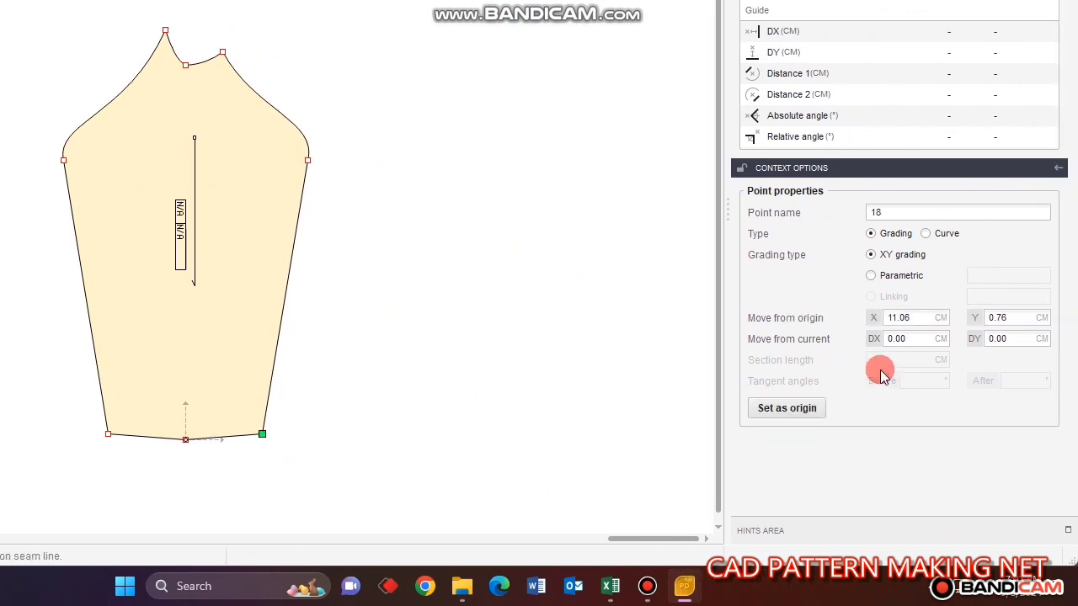
double_click(1032, 318)
text(0)
key(Return)
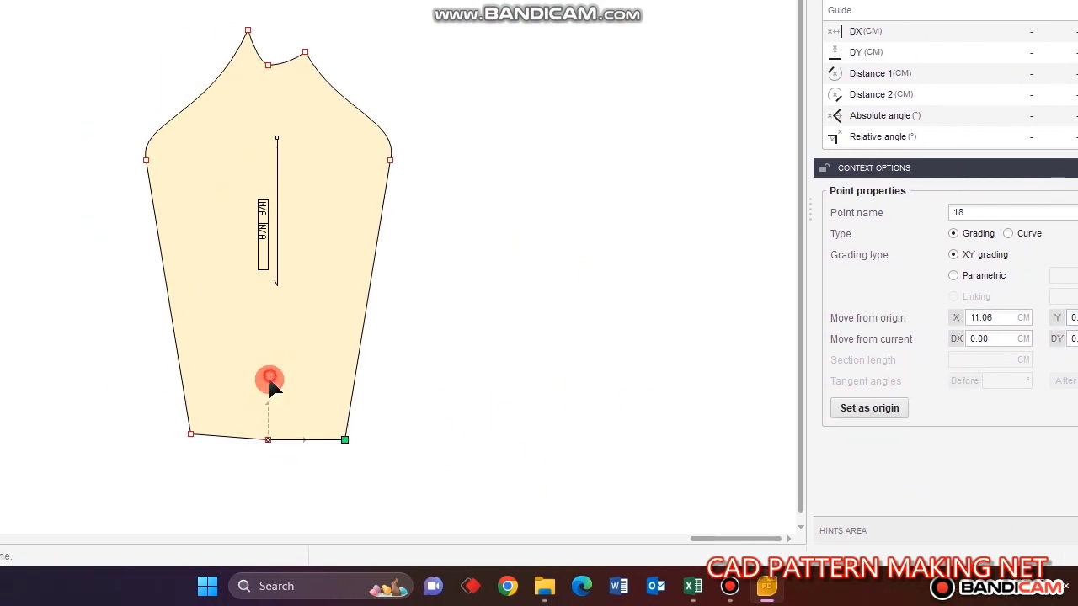
- Level the sleeve's left hem corner with the hem centre point as origin, giving it Y 0
click(270, 381)
click(262, 383)
drag(244, 374, 299, 473)
click(857, 407)
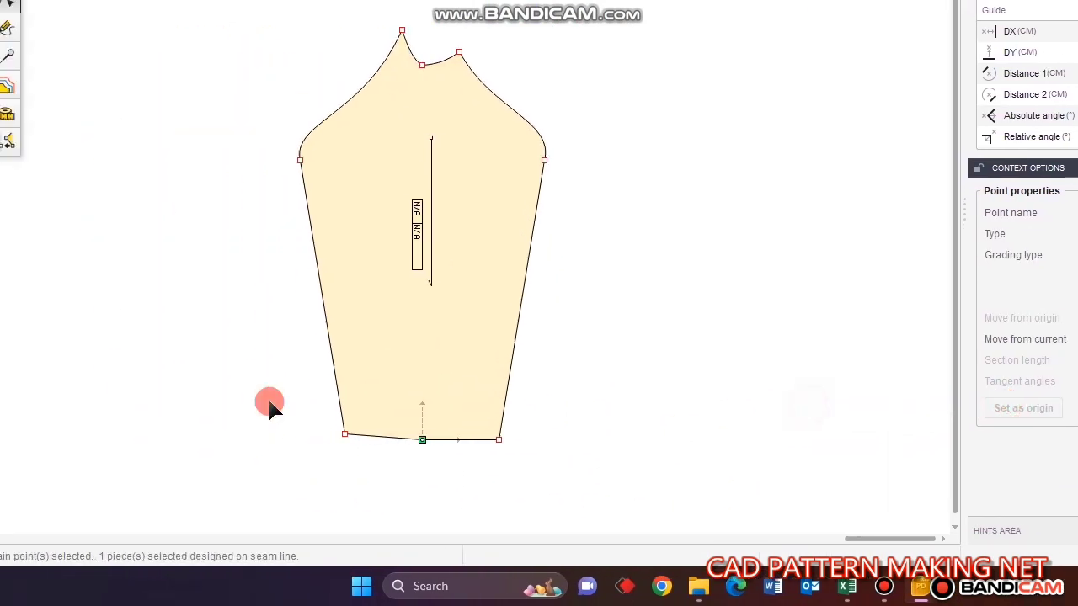
drag(270, 408, 398, 482)
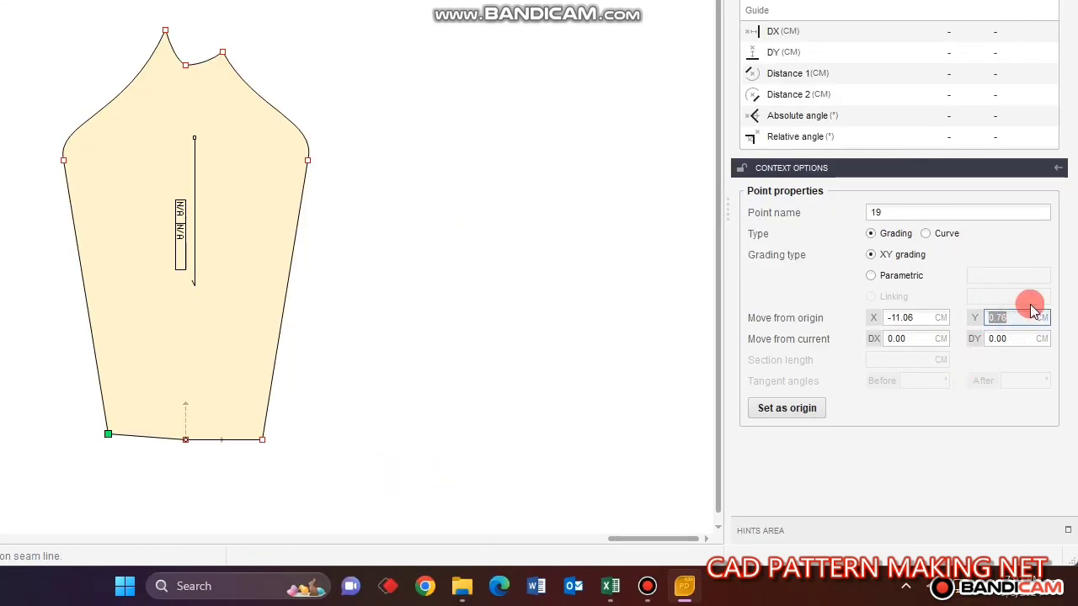
click(322, 319)
scroll(390, 290, down, 2)
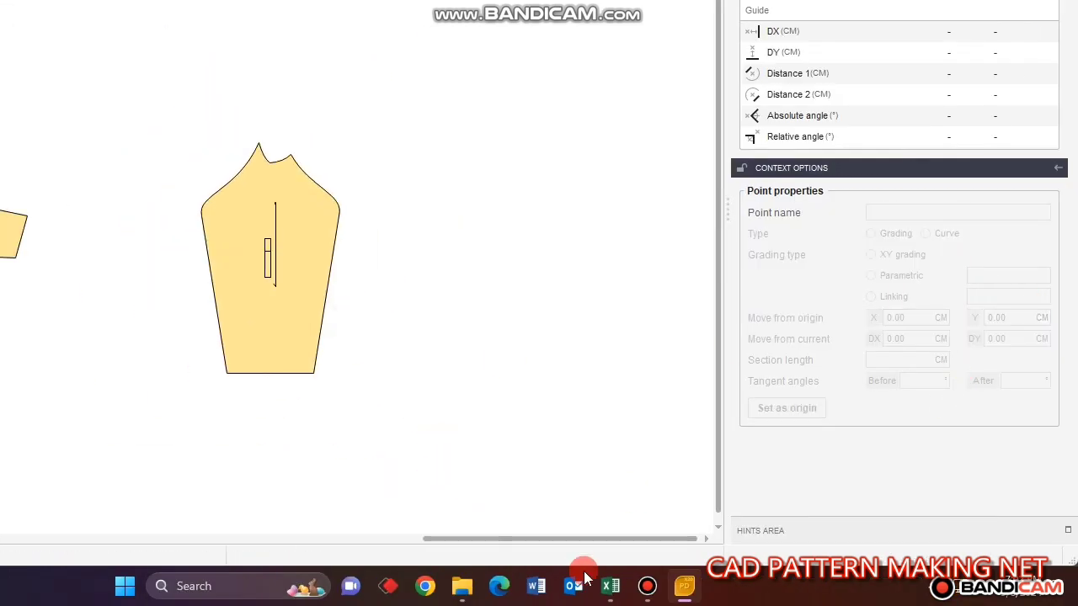
- Look up the size 8 sleeve length in the Excel measurement chart
click(611, 588)
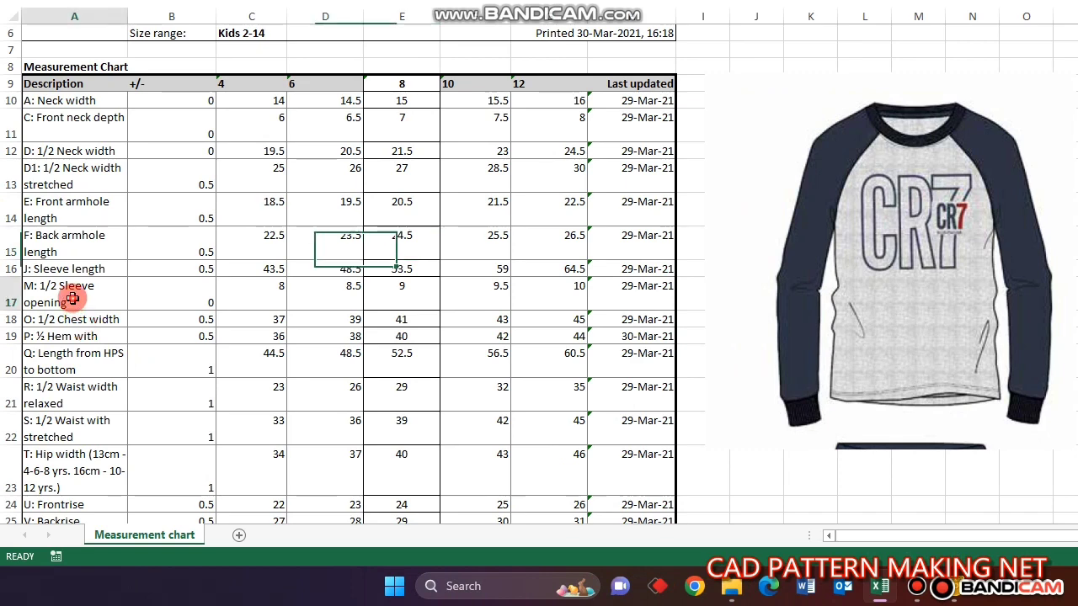
click(75, 290)
click(69, 268)
click(419, 270)
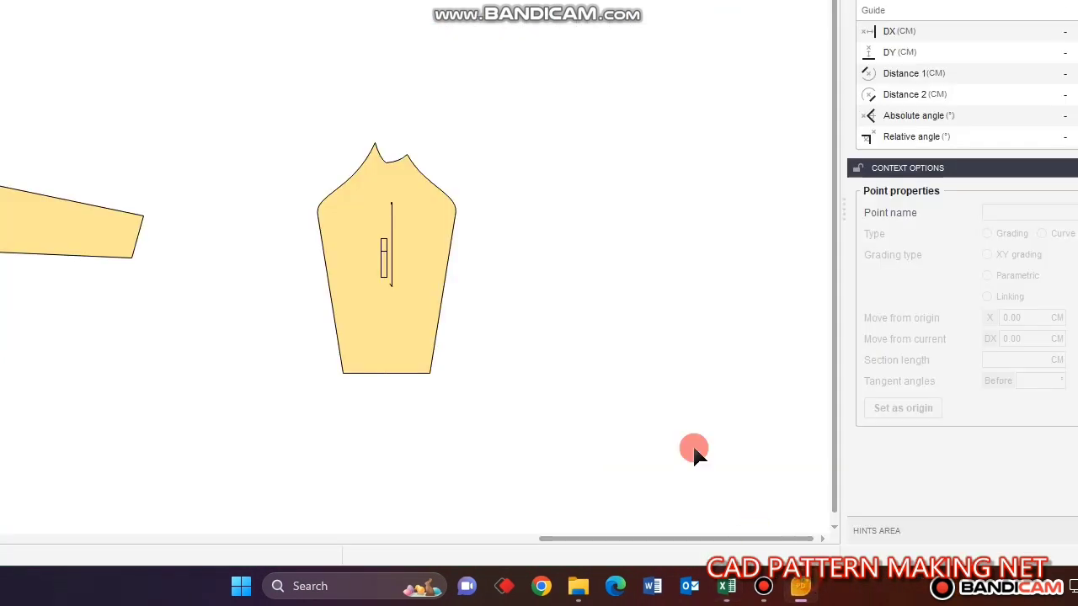
- Make the inner neckline point the origin and move the hem centre point to the chart's size 8 sleeve length of 53.5 cm
click(388, 244)
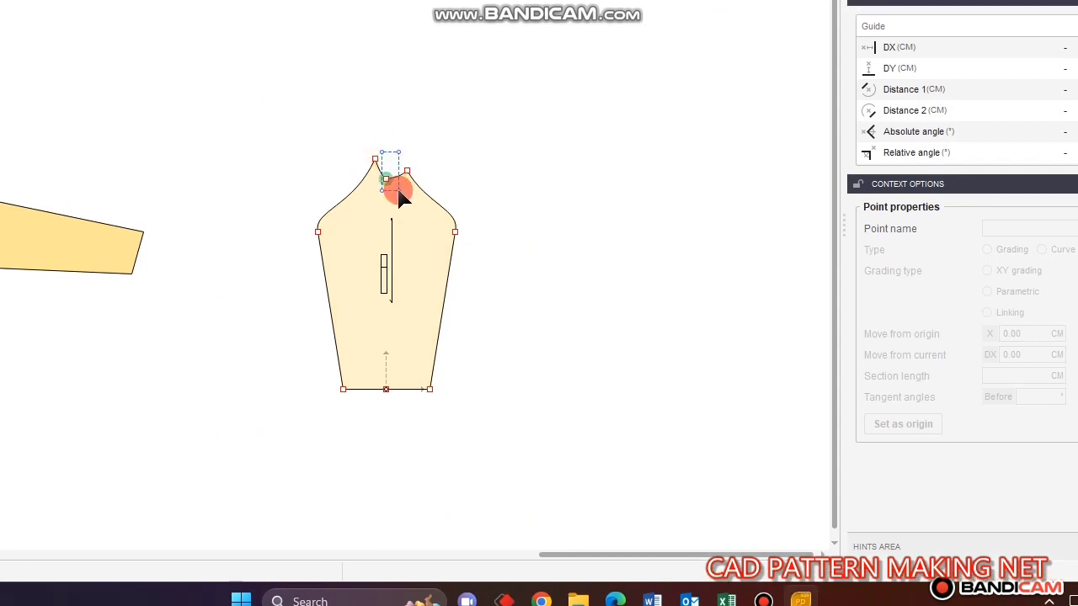
click(399, 191)
click(903, 423)
click(298, 389)
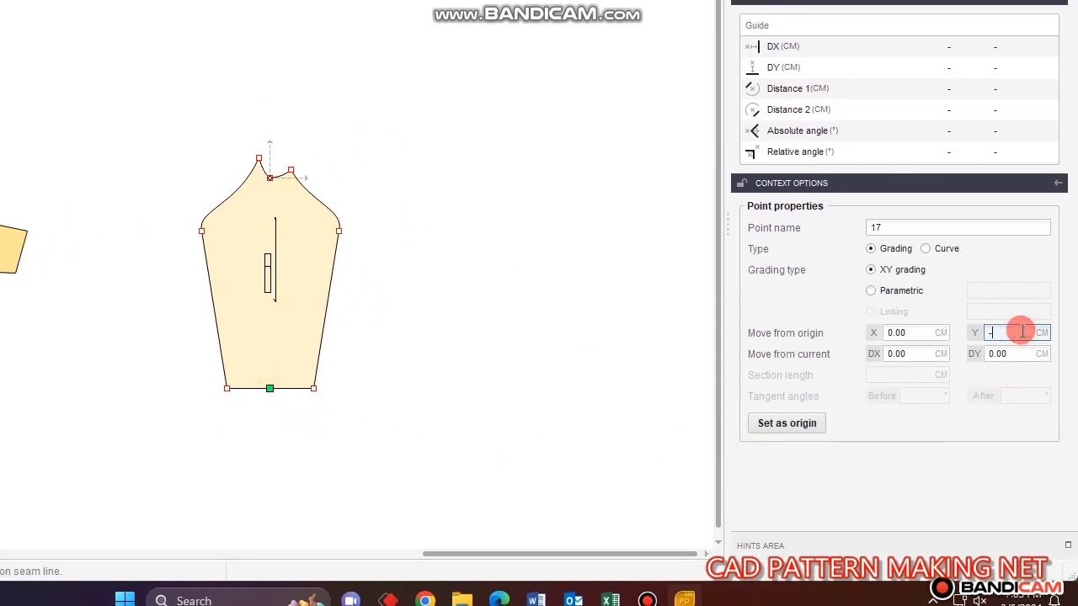
click(521, 385)
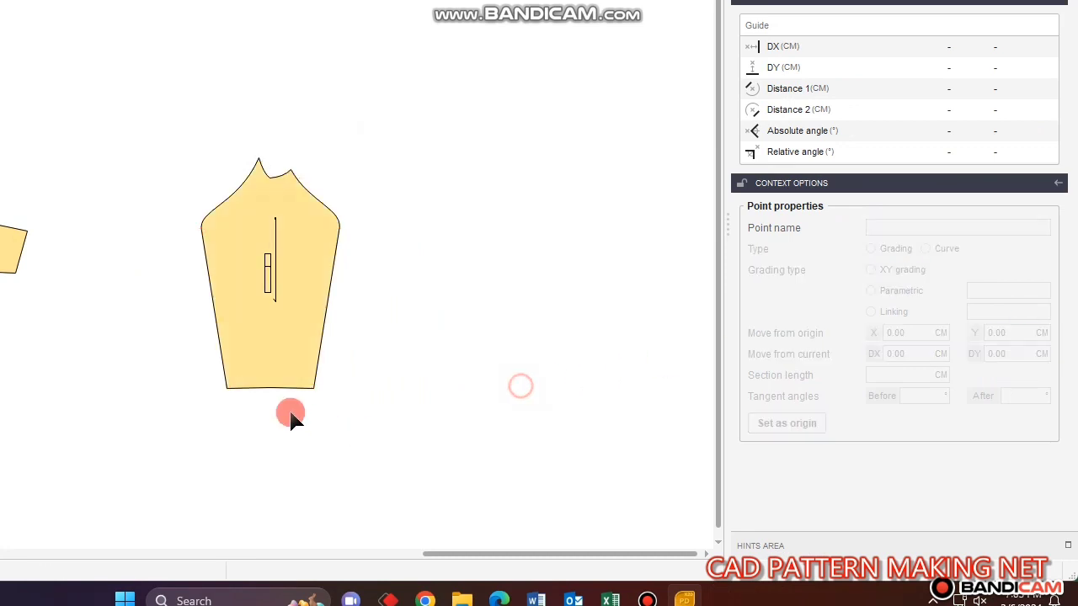
- Make the hem centre point the origin and level both sleeve hem corners with it at Y 0
scroll(259, 406, up, 3)
click(257, 322)
click(273, 335)
click(800, 423)
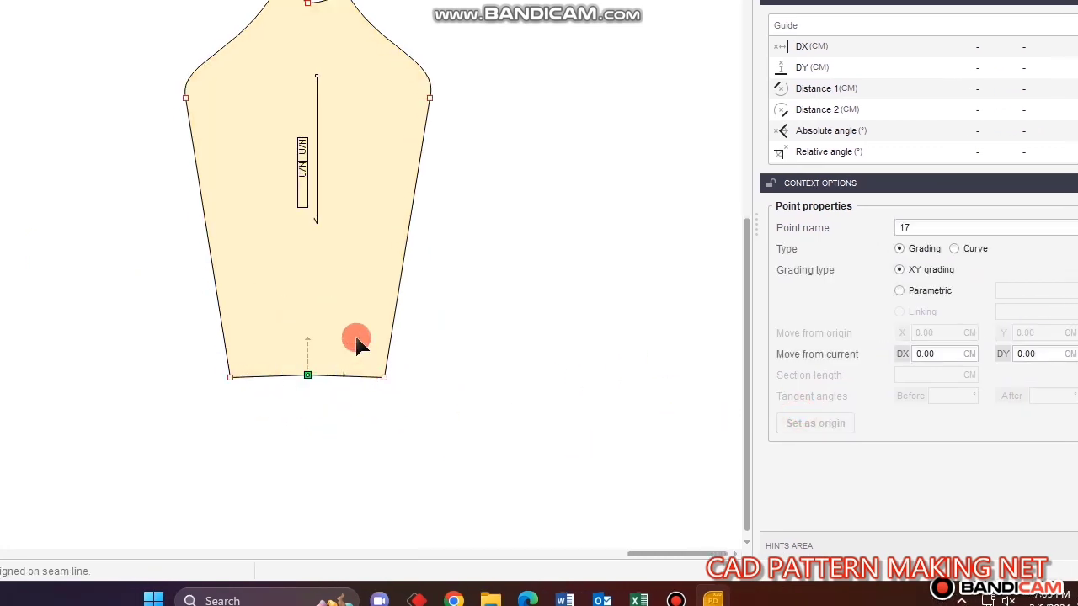
click(384, 377)
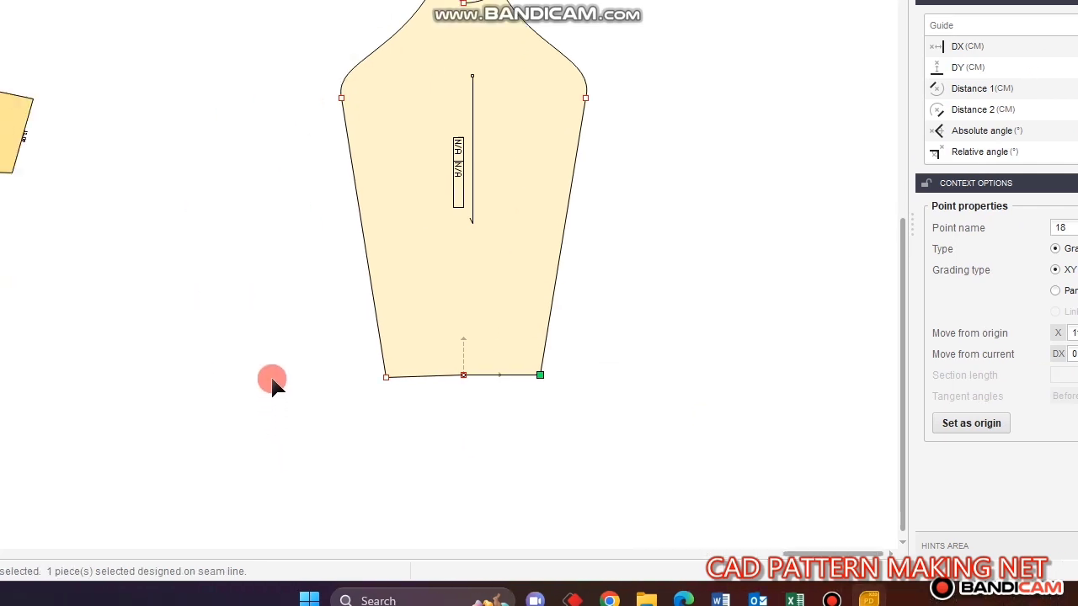
drag(112, 327, 238, 454)
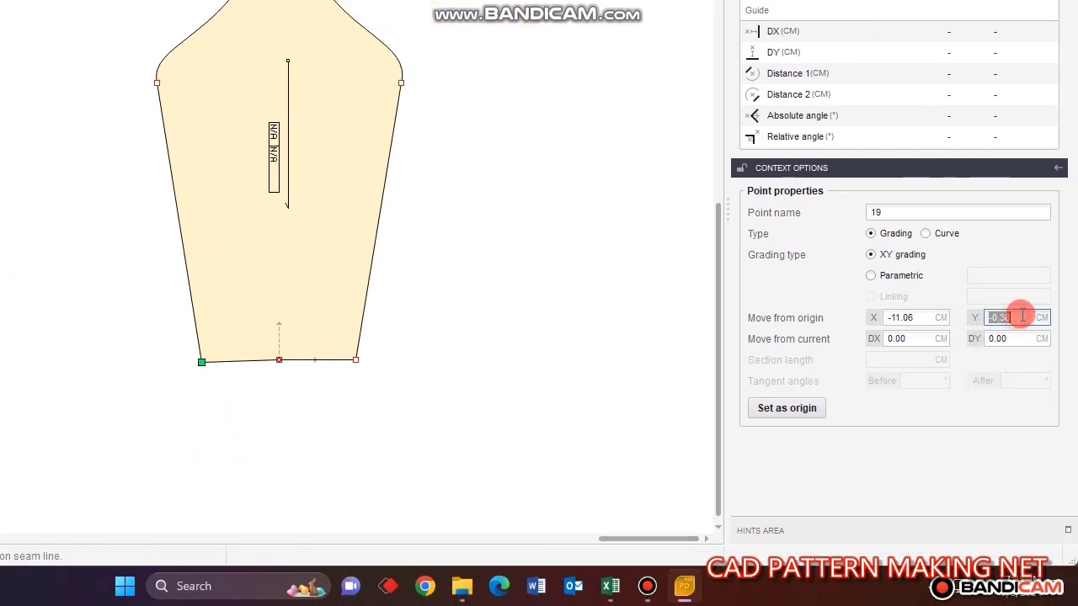
click(472, 362)
scroll(394, 382, down, 3)
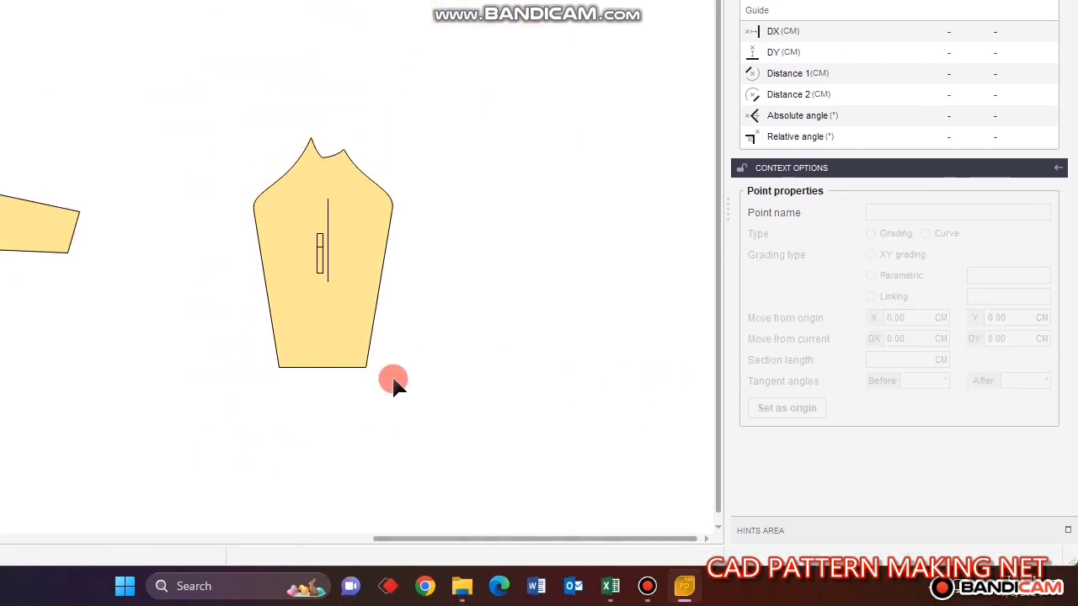
- Check the size 8 armhole lengths in the Excel measurement chart and return to the pattern
click(612, 586)
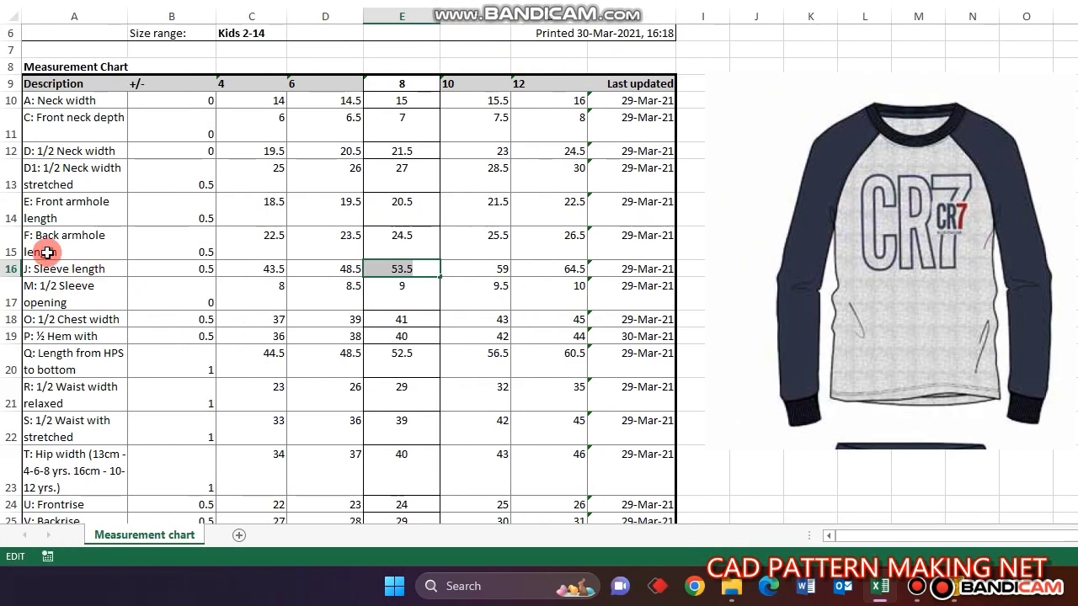
click(46, 252)
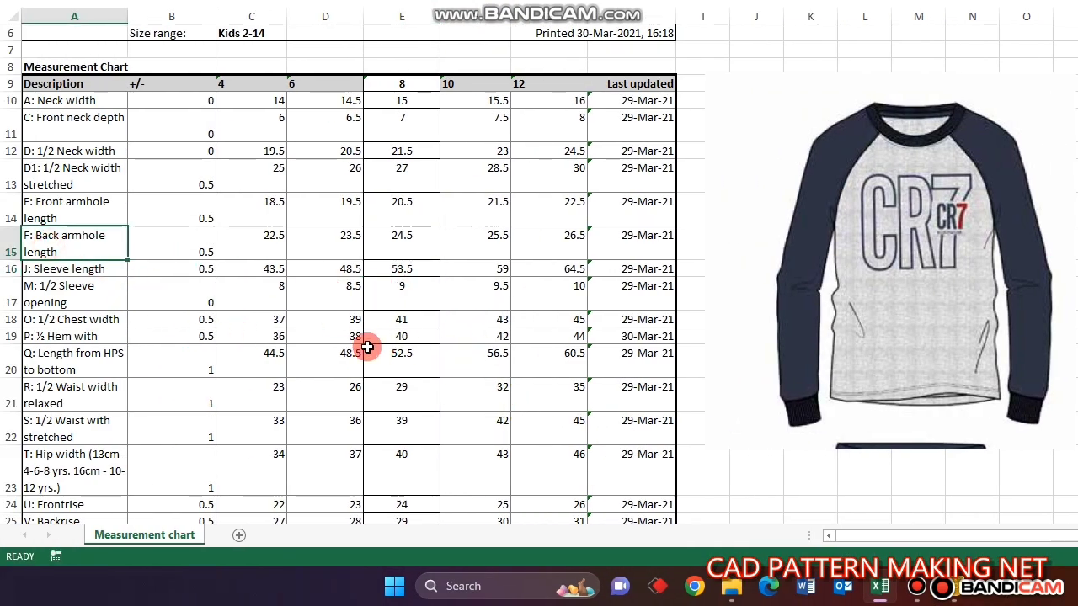
scroll(239, 378, down, 2)
scroll(242, 378, up, 2)
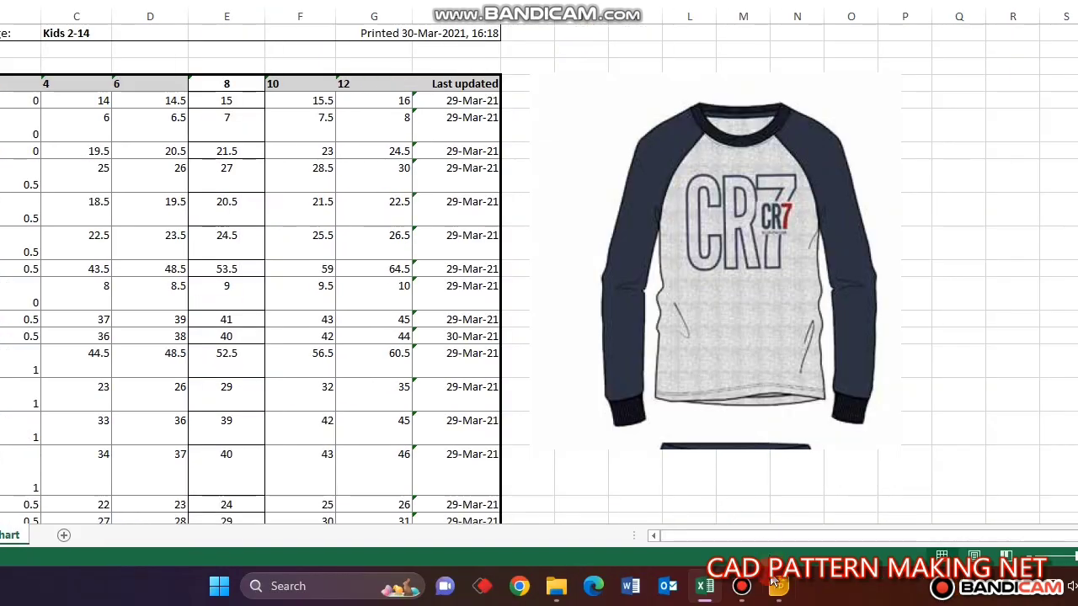
click(937, 586)
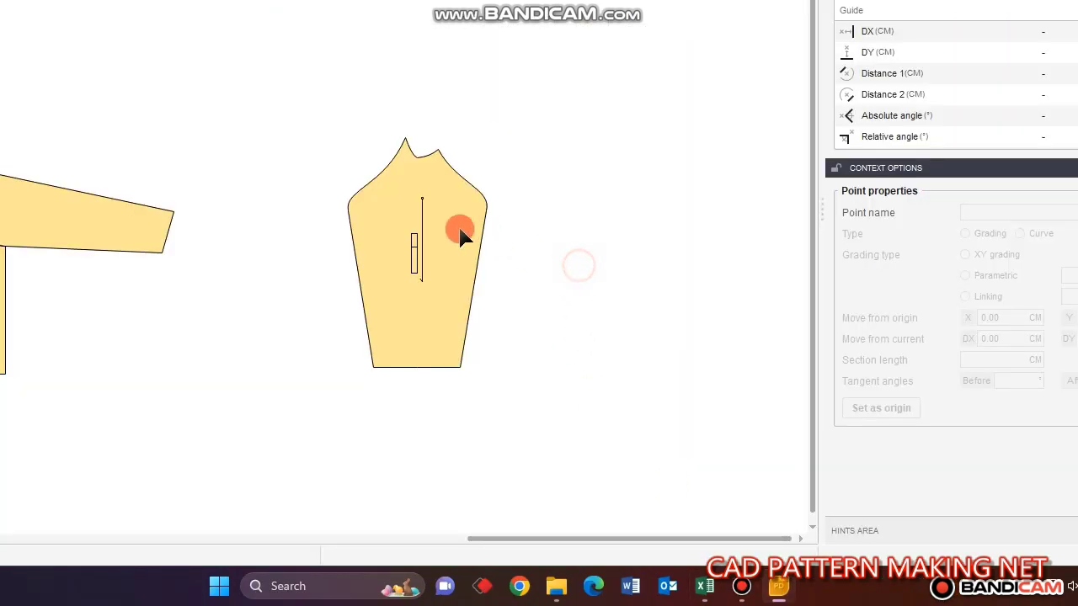
- Reshape the sleeve's right raglan edge into an inward curve by pulling the underarm point's tangent handle inside the piece
scroll(460, 229, up, 3)
click(447, 247)
scroll(548, 194, up, 3)
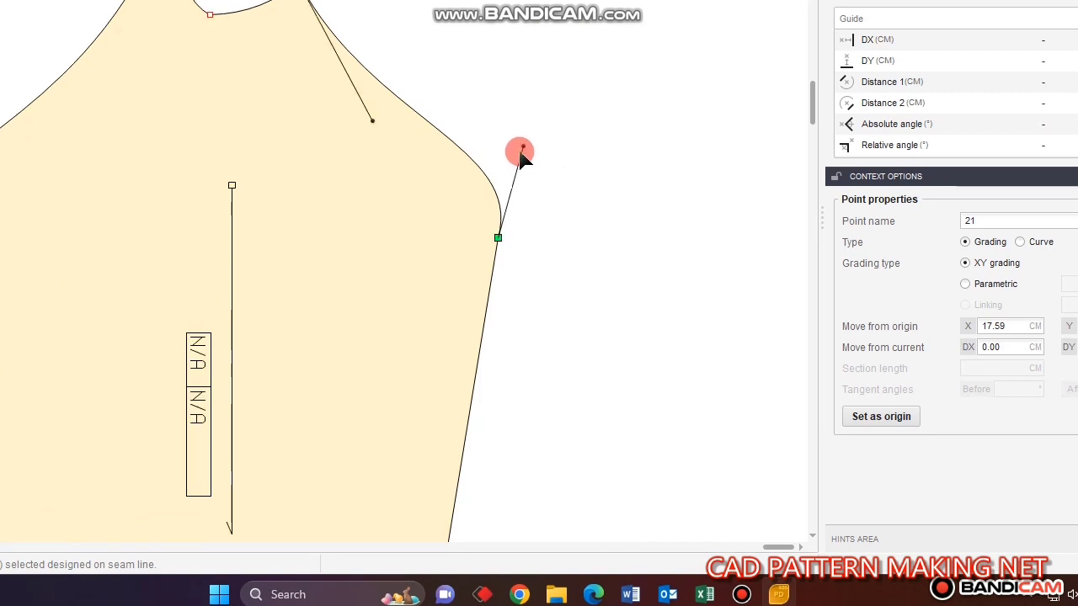
click(523, 151)
drag(495, 163, 442, 194)
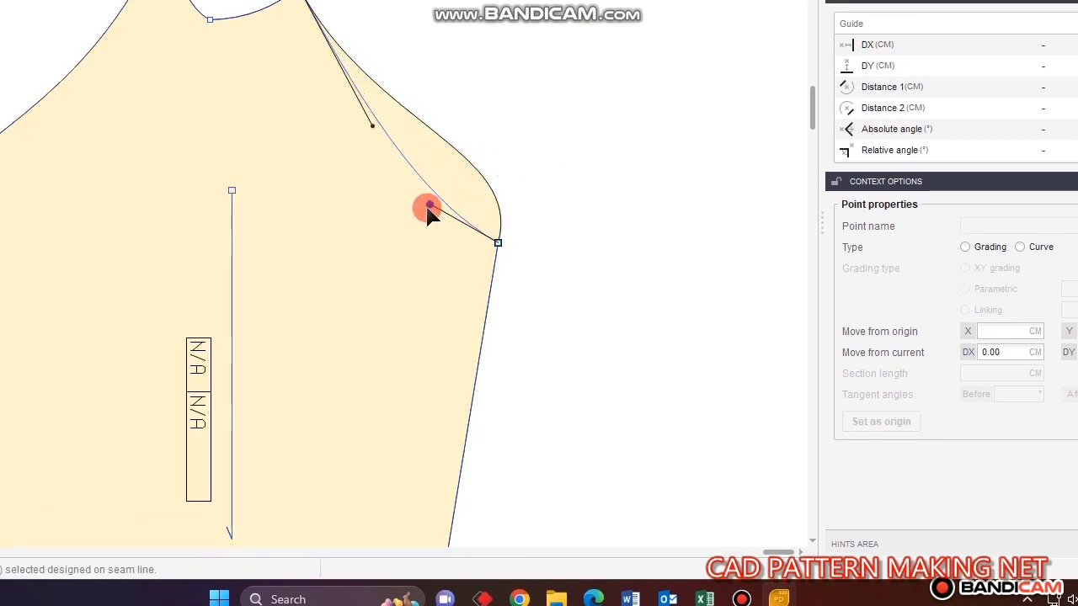
- Reshape the sleeve's left raglan edge into a matching inward curve using the underarm point's tangent handle
scroll(570, 173, down, 4)
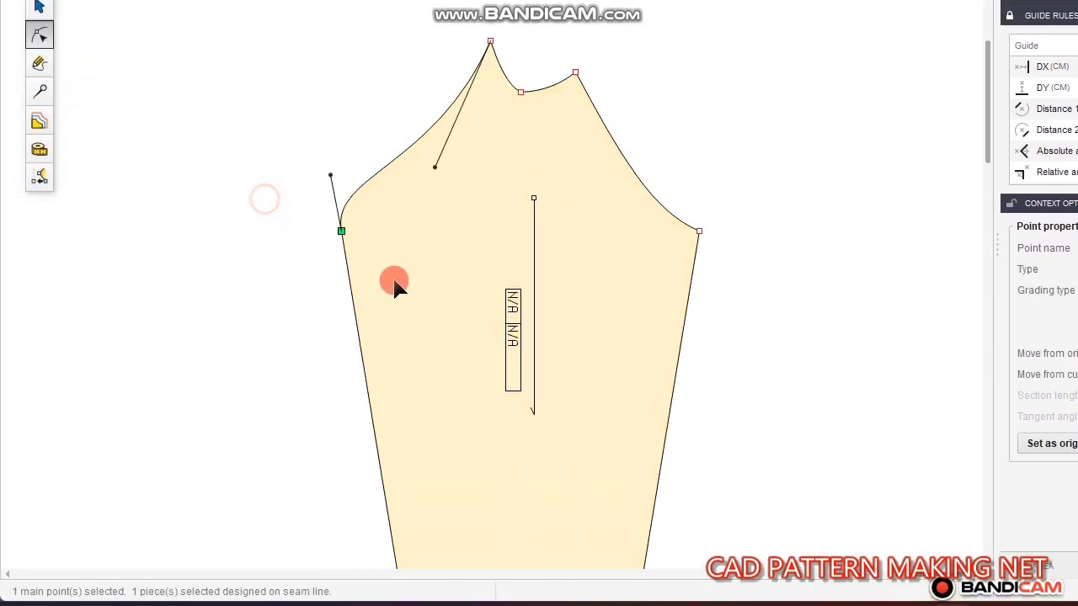
click(332, 163)
drag(349, 168, 434, 211)
click(274, 167)
scroll(257, 214, down, 6)
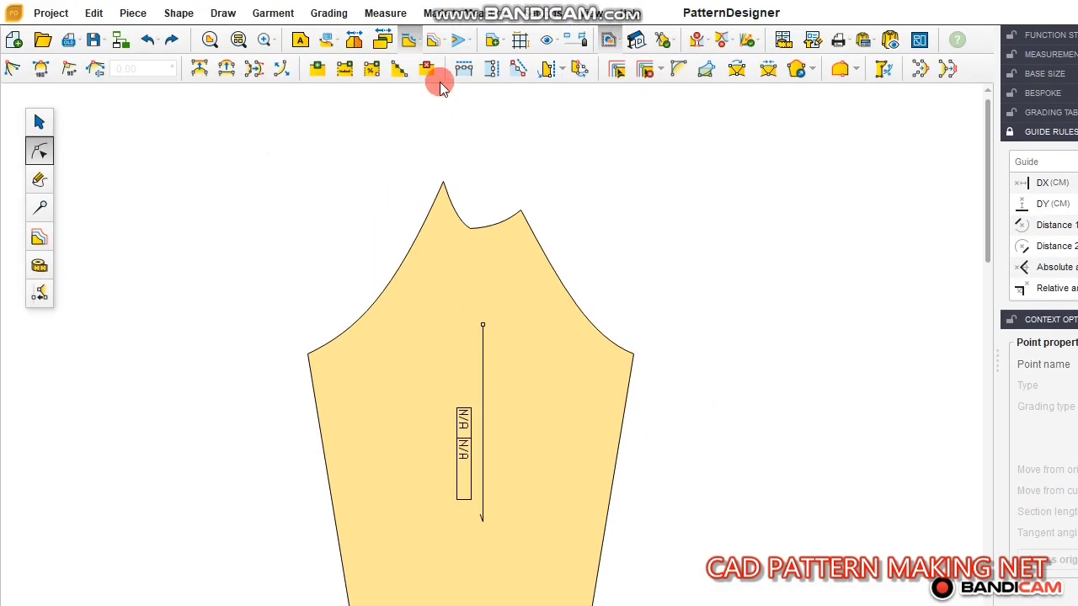
- Display the section lengths along the sleeve's outline and examine both raglan curves
scroll(425, 274, up, 3)
click(437, 284)
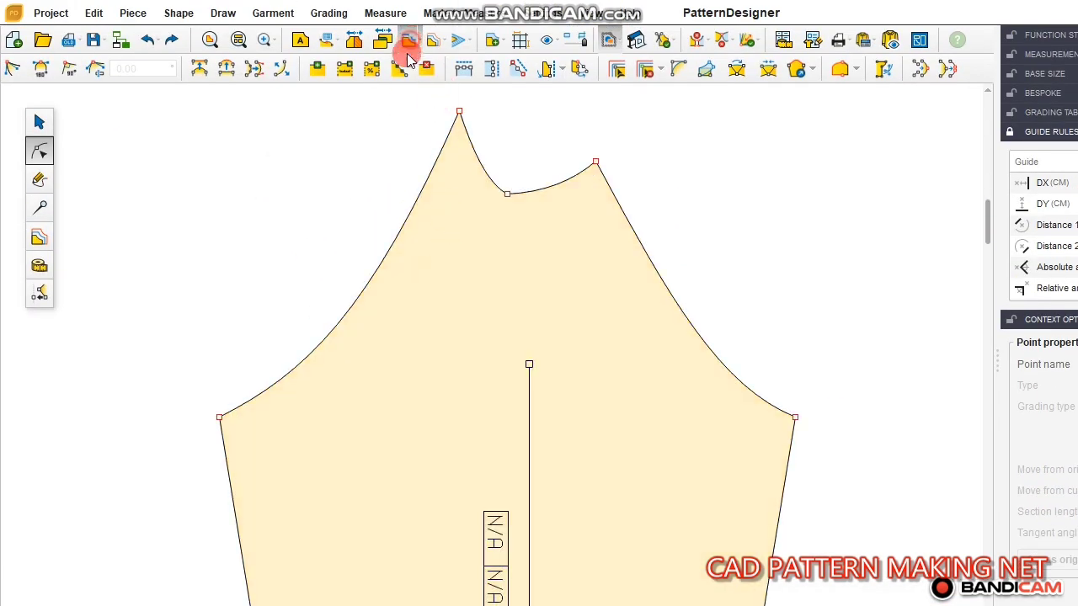
click(286, 168)
scroll(648, 277, down, 4)
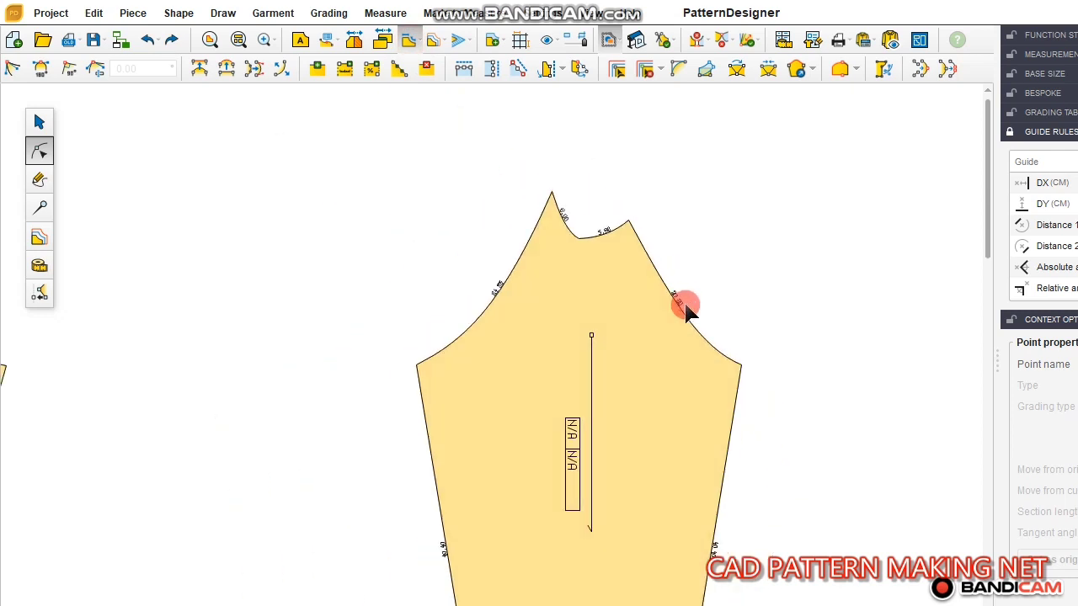
- Reposition the sleeve piece in open space beside the shirt draft so both fit in view
click(38, 120)
click(275, 180)
scroll(552, 303, down, 3)
drag(582, 373, 475, 439)
scroll(253, 333, up, 3)
drag(139, 389, 237, 391)
click(599, 135)
scroll(574, 302, down, 3)
drag(640, 392, 721, 392)
click(797, 231)
click(768, 208)
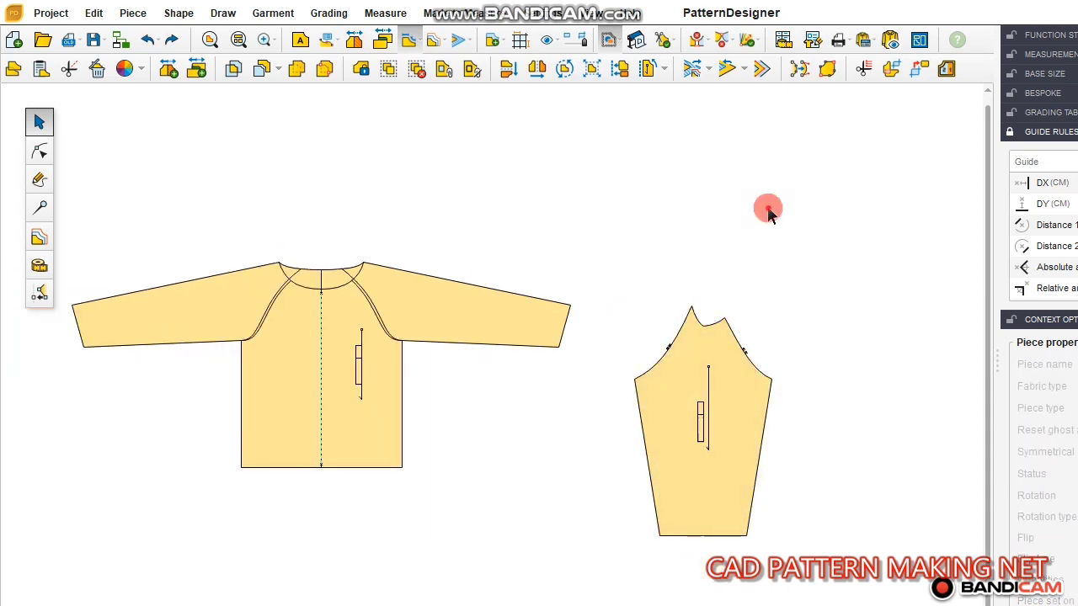
- Start creating a linked piece from the shirt draft, selecting the right half of the front body below the neckline and raglan line
click(39, 152)
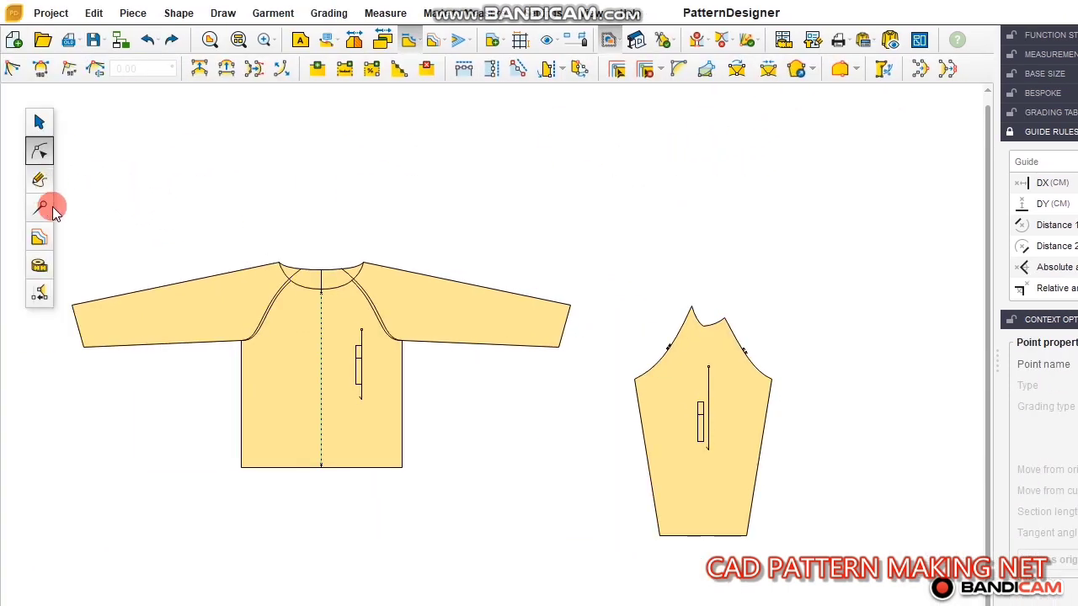
click(534, 191)
click(33, 124)
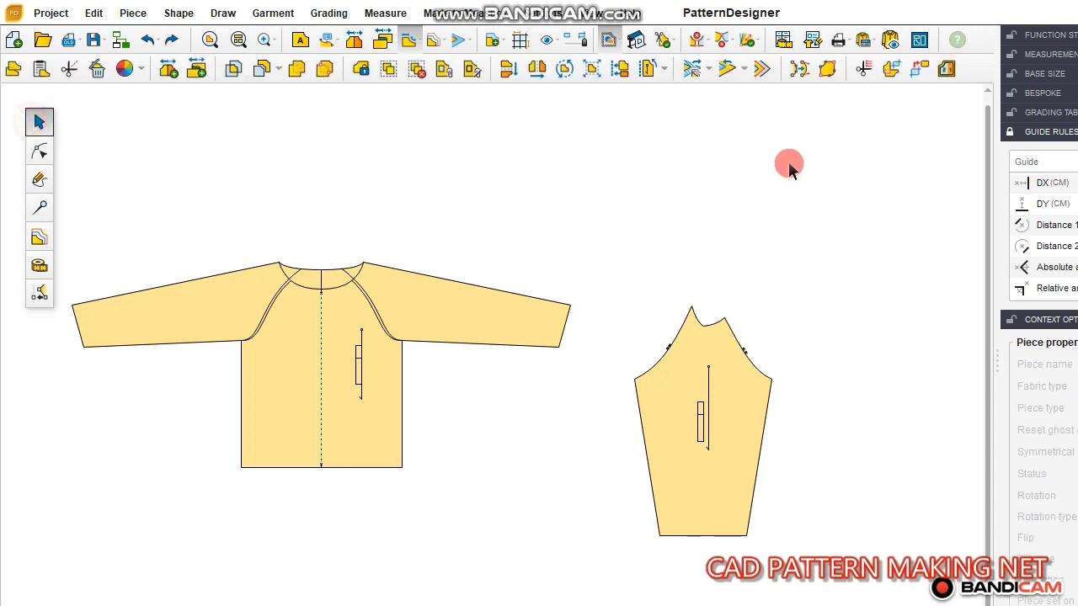
click(891, 68)
click(355, 381)
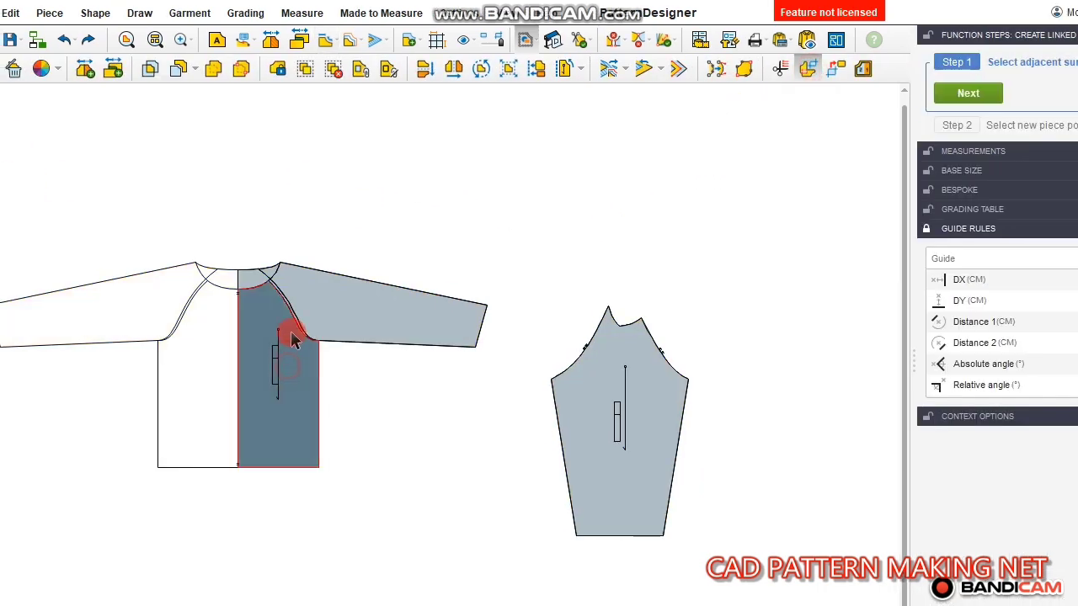
- Create a linked piece from the right front body surface of the garment and place it beside the sleeve piece
scroll(289, 323, up, 3)
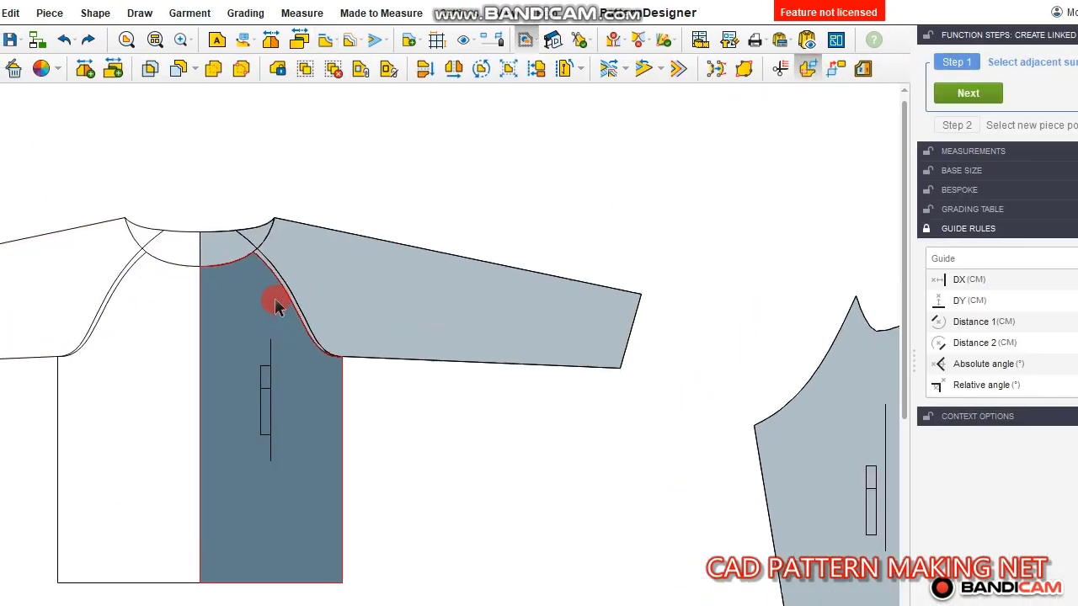
scroll(327, 266, down, 2)
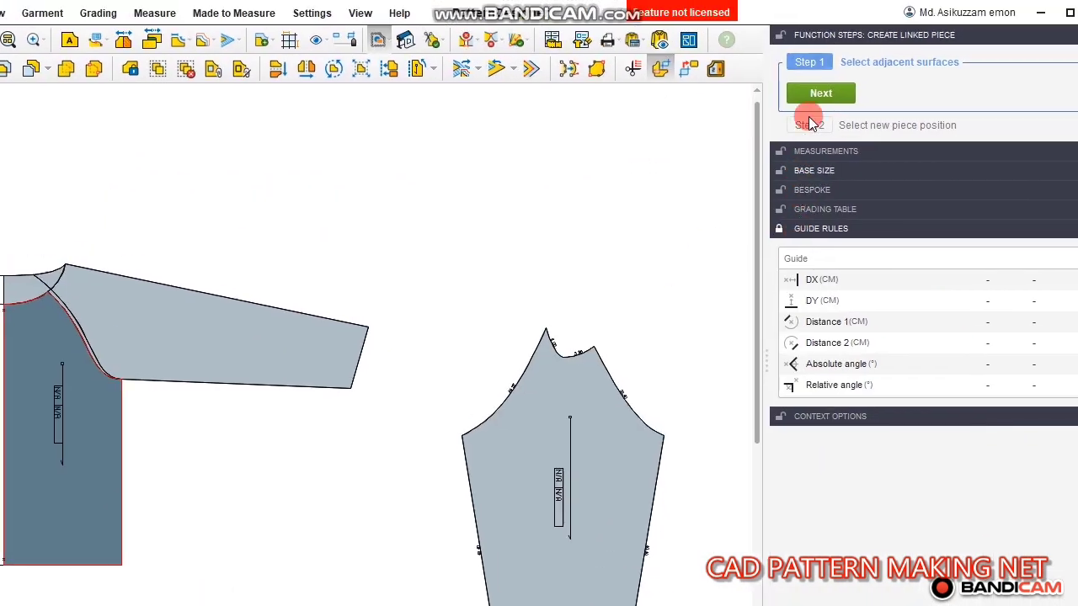
scroll(256, 330, up, 2)
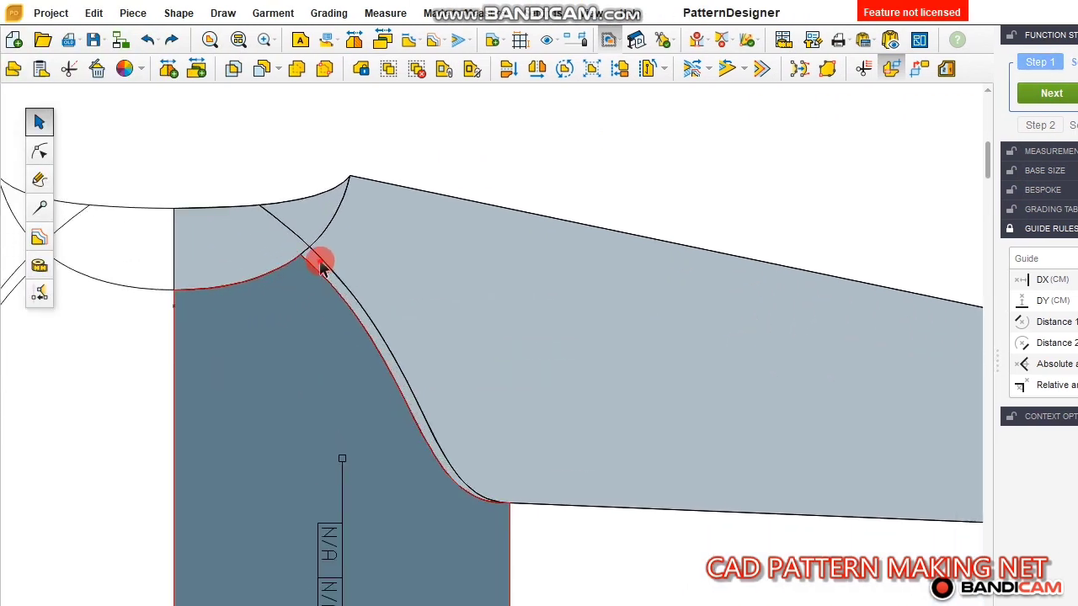
scroll(139, 291, down, 1)
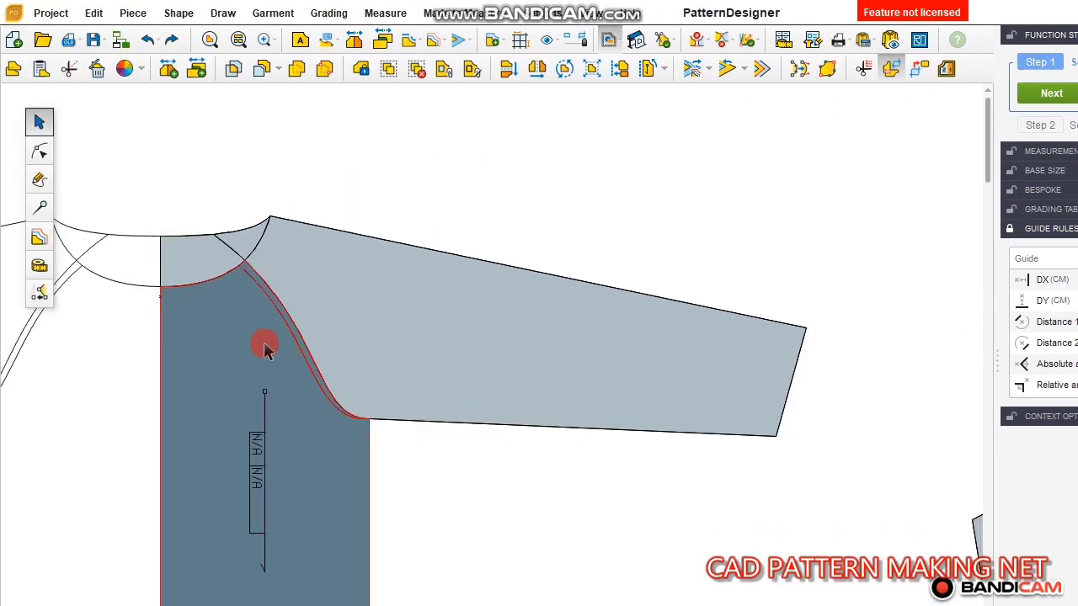
scroll(252, 320, down, 1)
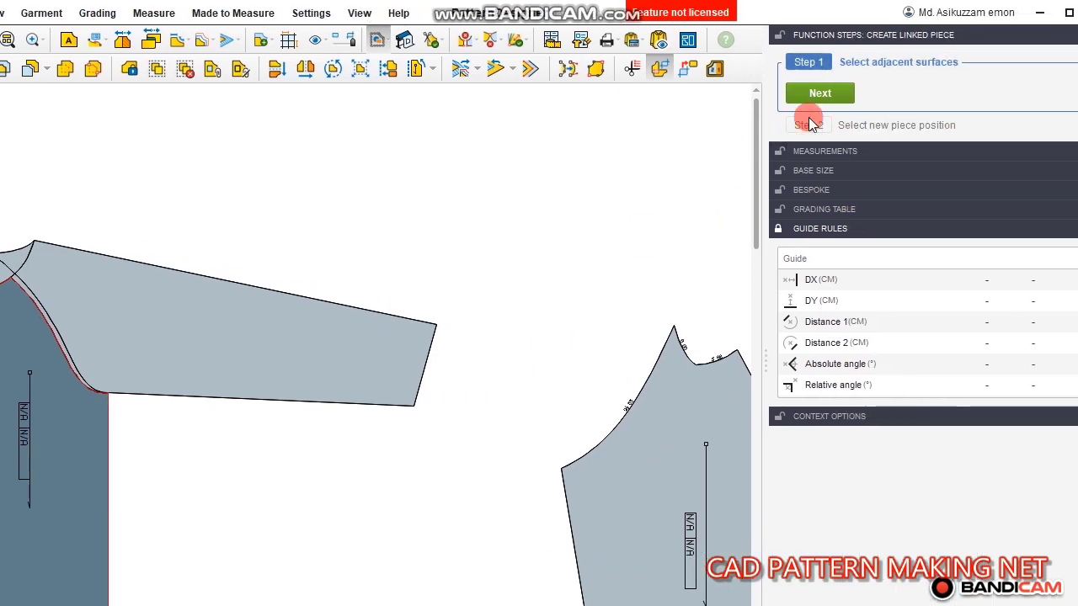
click(1044, 95)
scroll(587, 293, down, 1)
click(713, 275)
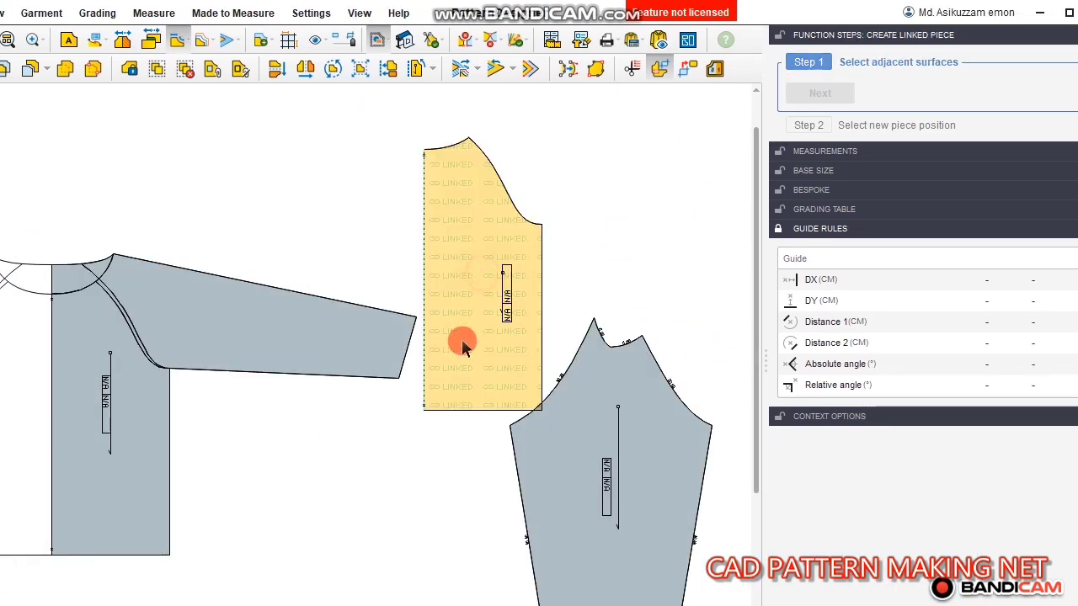
- Break the link connection of the new front piece
click(448, 228)
click(822, 91)
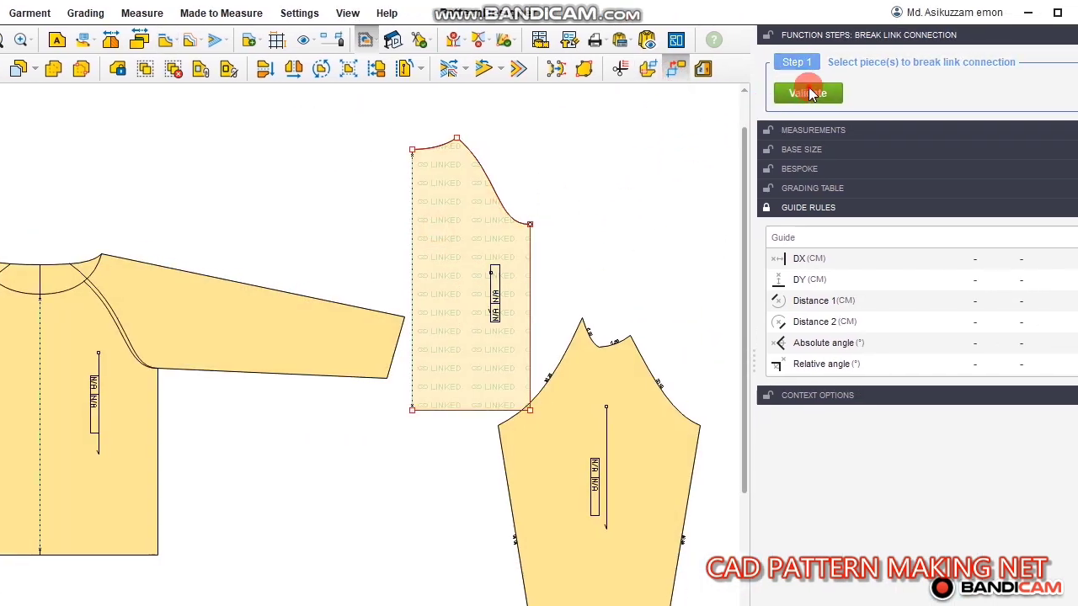
click(618, 159)
- Create a linked back piece from the right body, raglan strip and neck yoke surfaces, placing it below the front piece
click(647, 69)
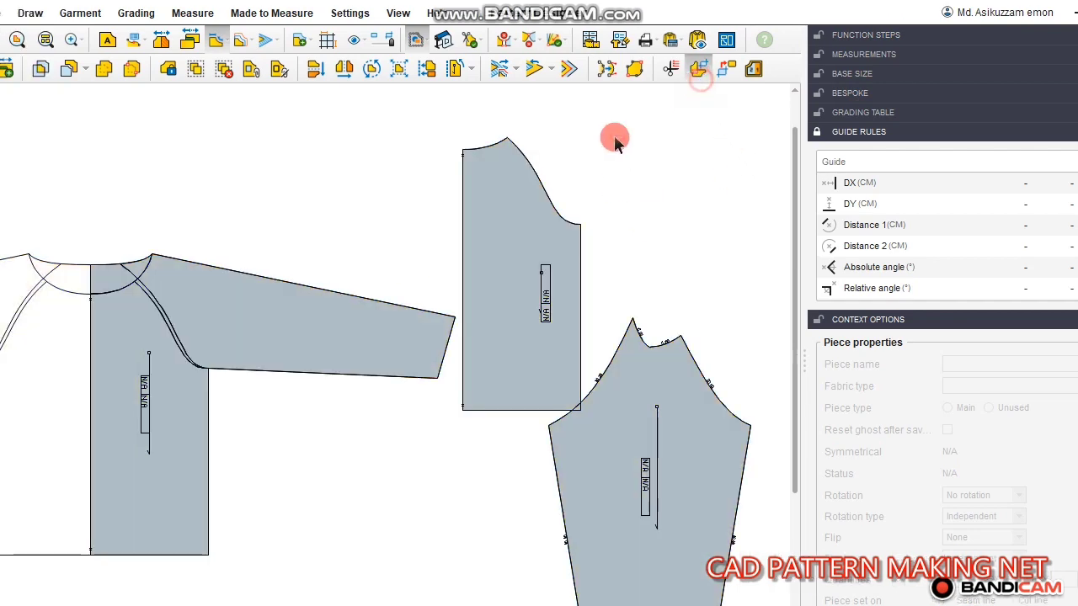
click(117, 278)
scroll(313, 271, up, 1)
click(276, 262)
click(221, 242)
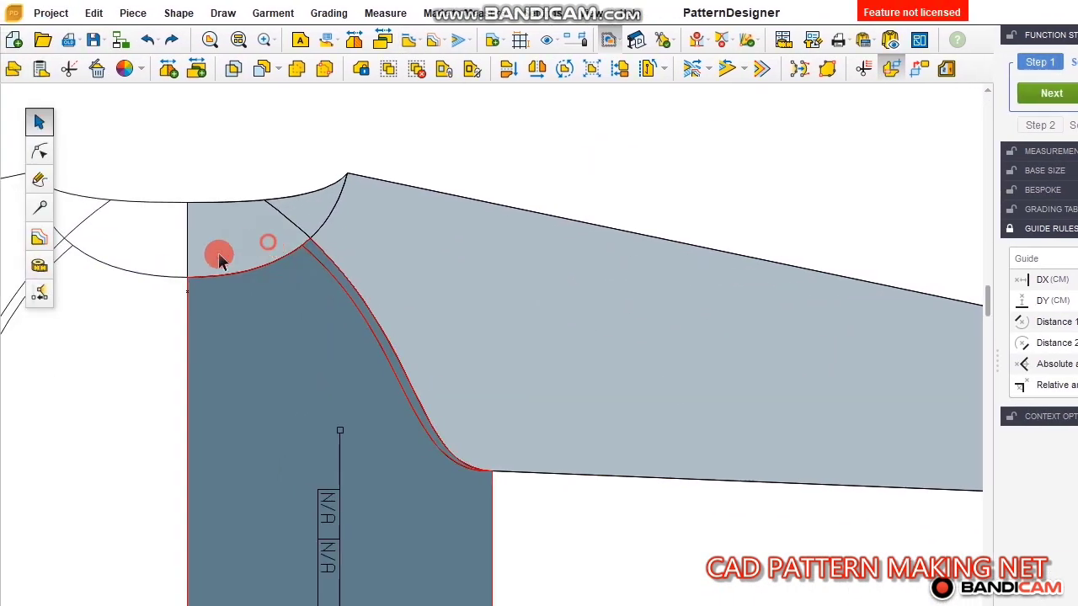
scroll(88, 297, down, 4)
click(868, 94)
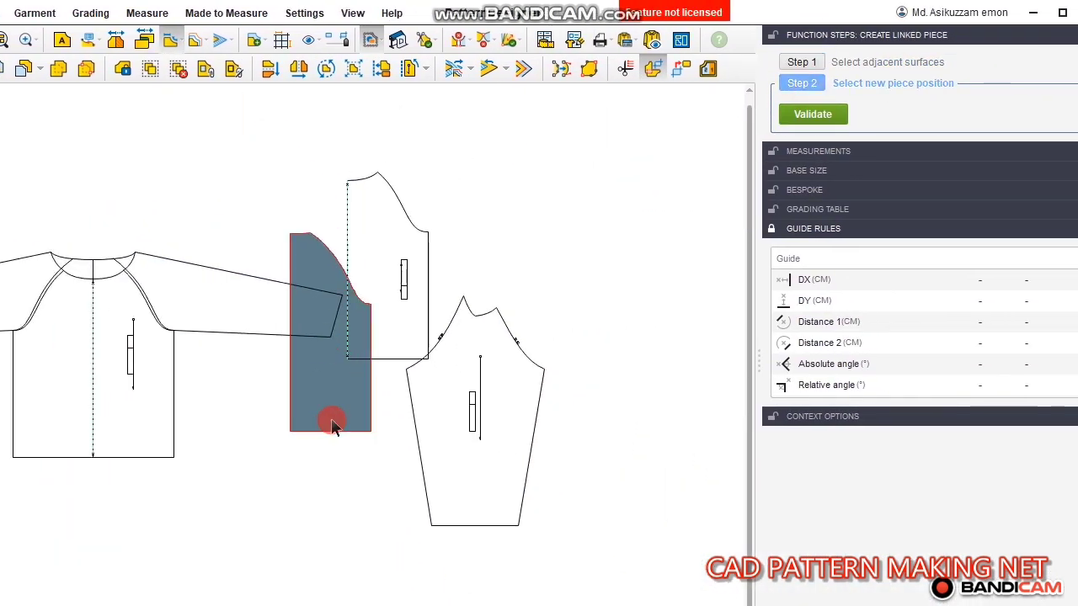
click(388, 433)
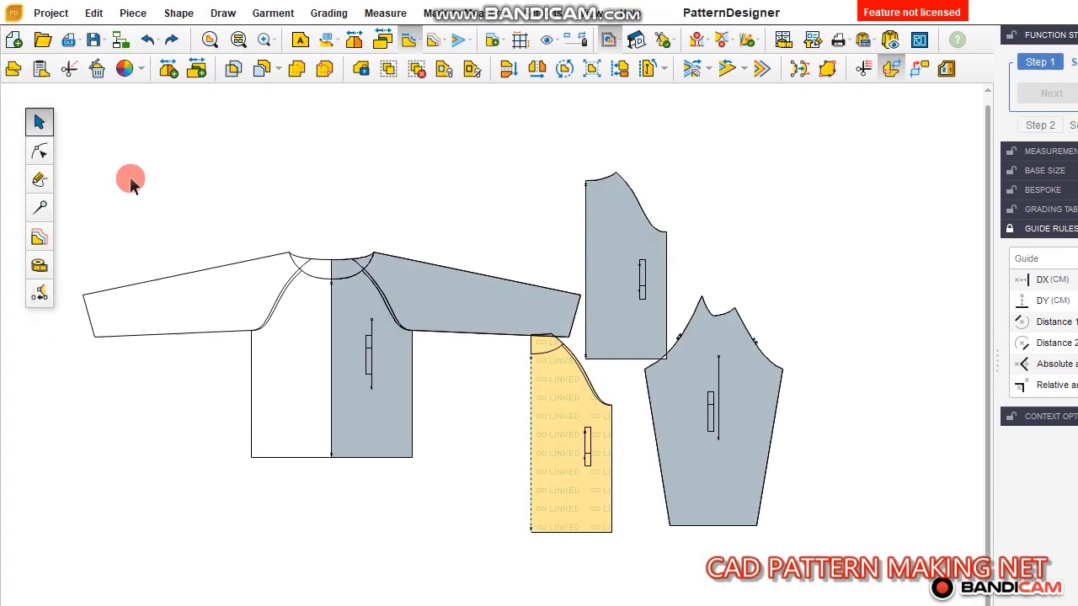
- Move the full garment drawing up and away from the new linked back piece
click(37, 118)
click(231, 119)
drag(384, 388, 267, 311)
click(375, 161)
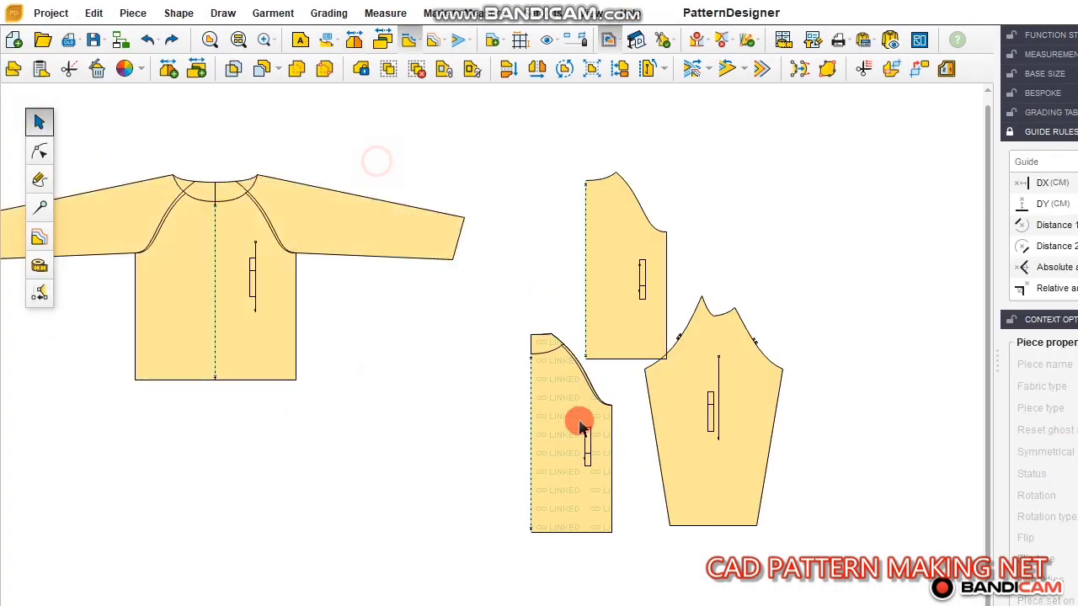
- Break the link connection of the back piece and arrange the back and front pieces side by side, left of the sleeve
click(581, 420)
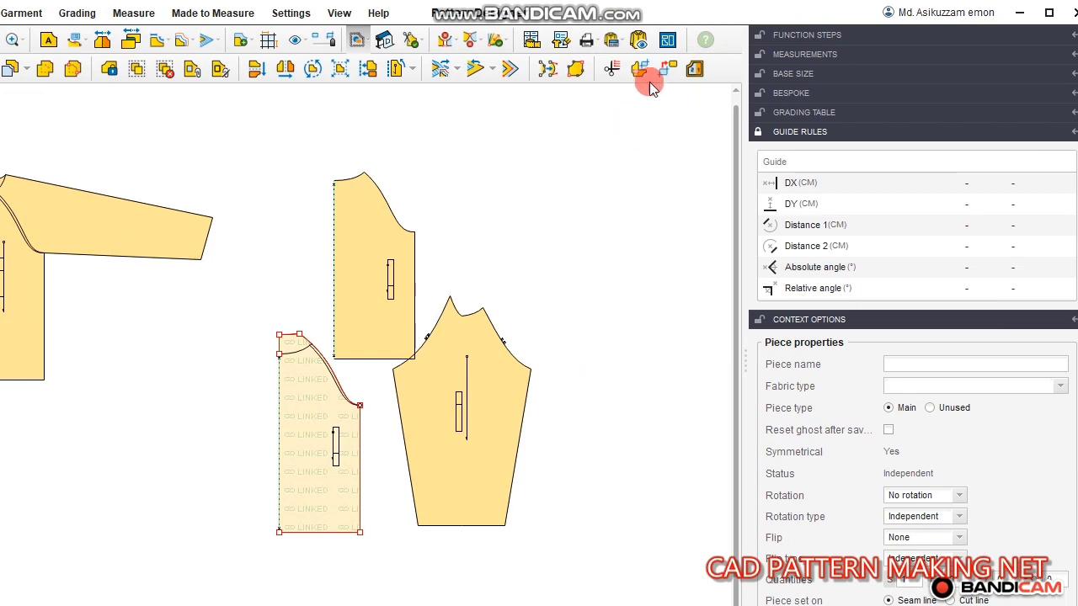
click(284, 233)
scroll(397, 314, up, 5)
drag(517, 504, 617, 521)
drag(363, 312, 365, 321)
drag(228, 506, 228, 373)
drag(269, 320, 219, 258)
drag(397, 244, 418, 325)
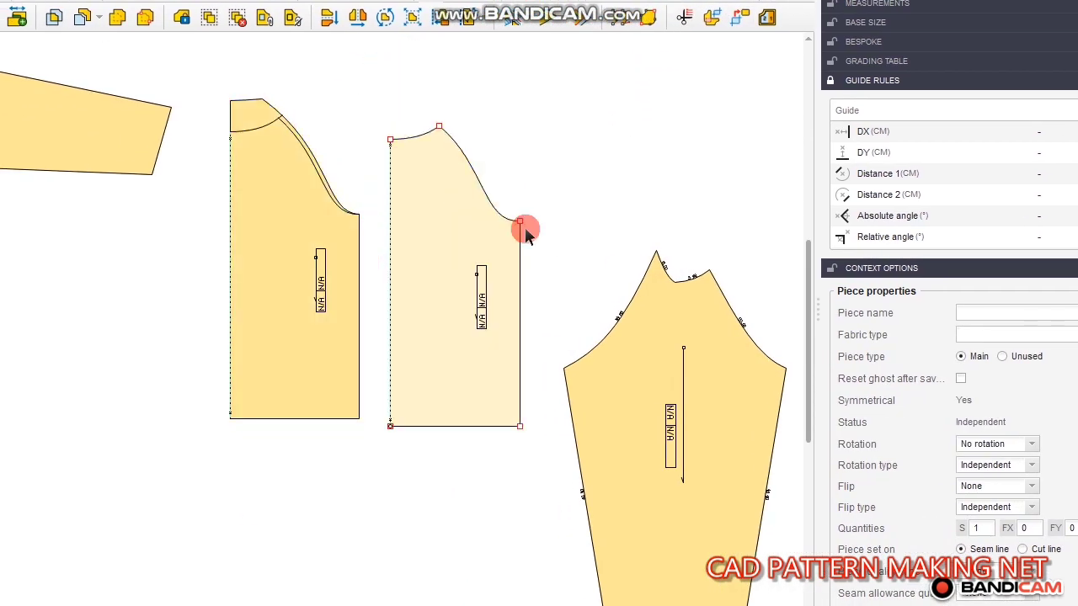
click(522, 161)
- Replace the back piece with an outline-only copy, deleting the original with the internal neckline and raglan lines
scroll(456, 209, down, 3)
click(353, 242)
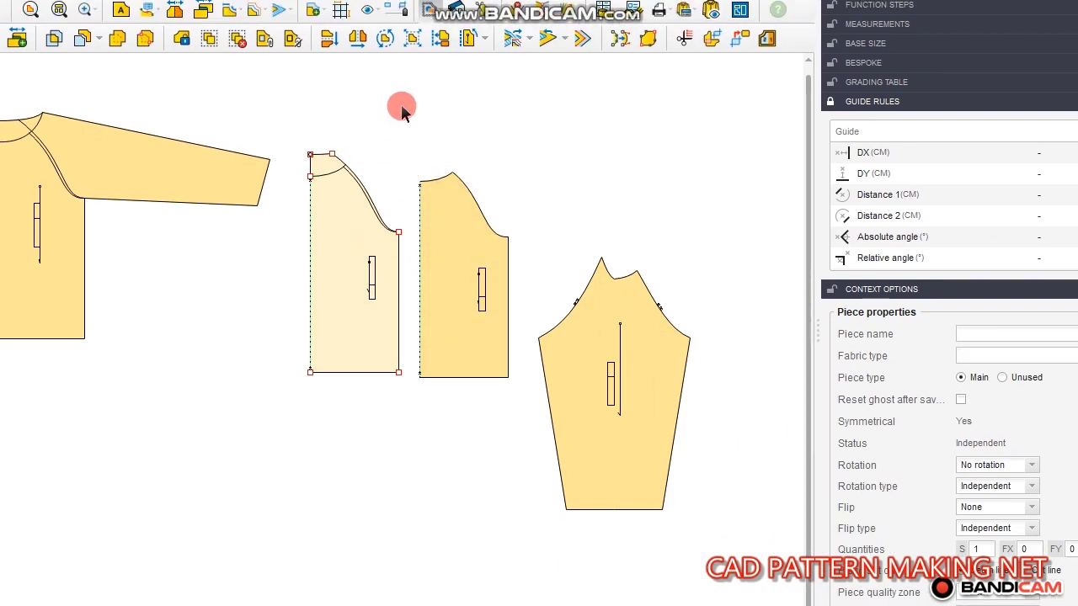
click(292, 39)
drag(329, 275, 321, 432)
drag(532, 336, 531, 337)
key(Delete)
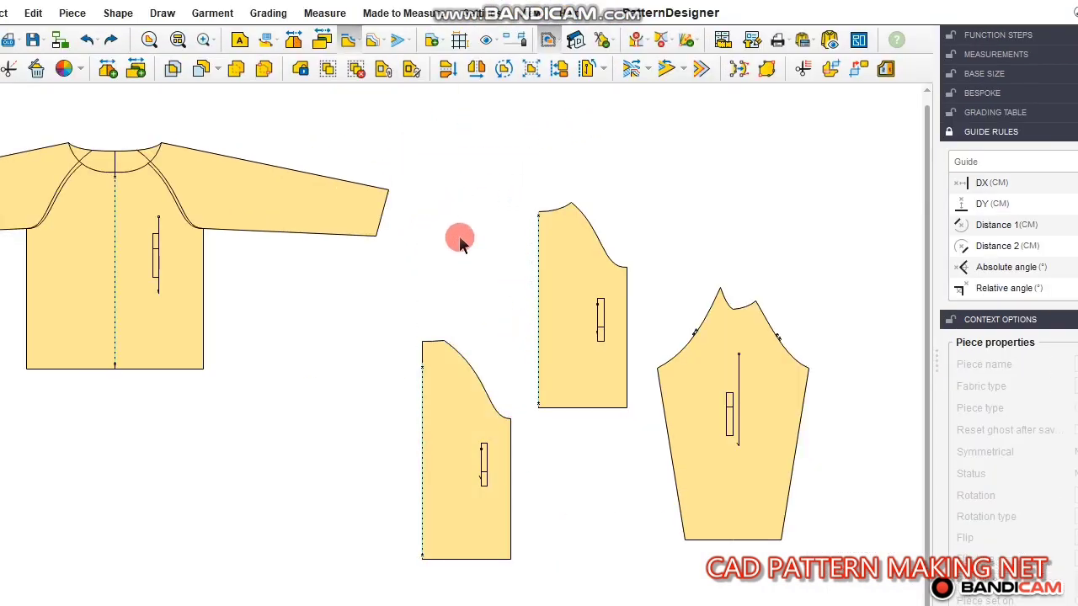
- Line up the back and front pieces beside the sleeve and move the garment drawing clear of them
drag(493, 439, 495, 309)
drag(558, 309, 566, 355)
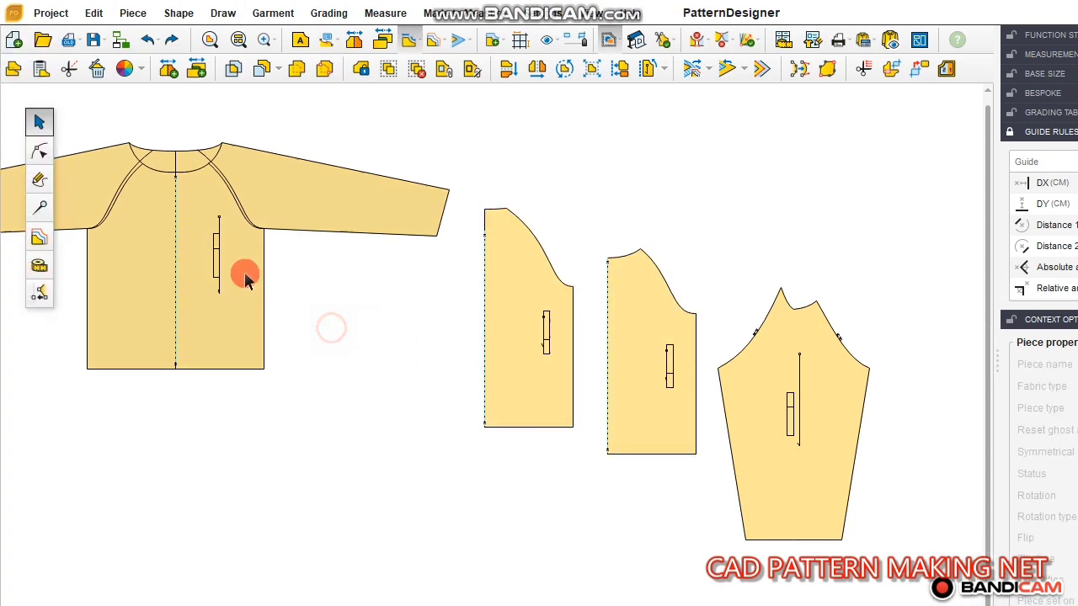
drag(184, 272, 124, 331)
click(410, 407)
- Display the symmetrical halves of the back and front pieces so both appear as full bodies
scroll(486, 313, up, 2)
click(483, 327)
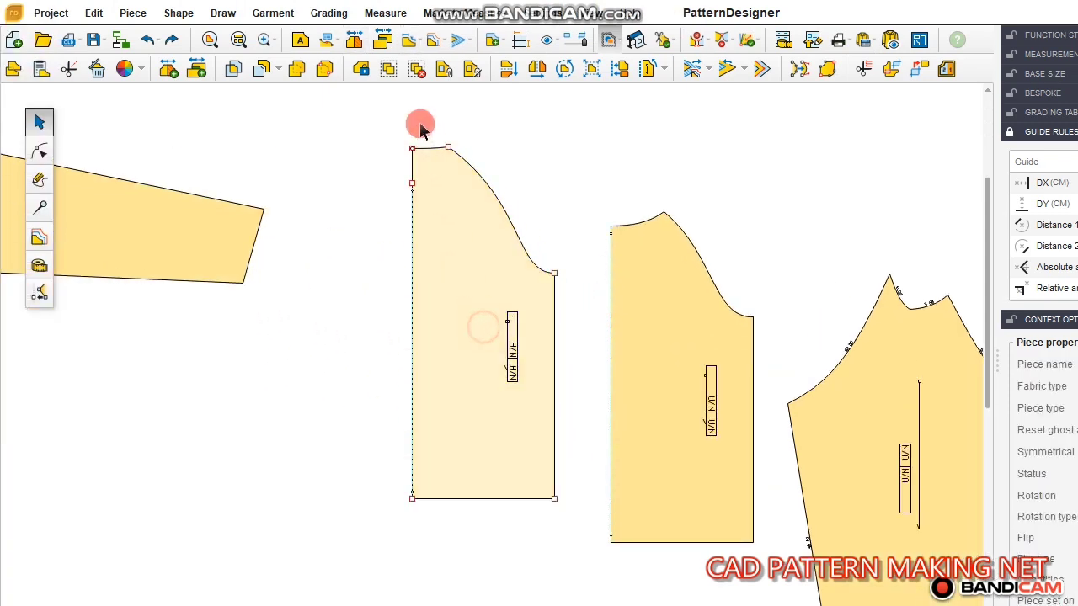
click(353, 42)
click(644, 328)
click(354, 43)
click(473, 103)
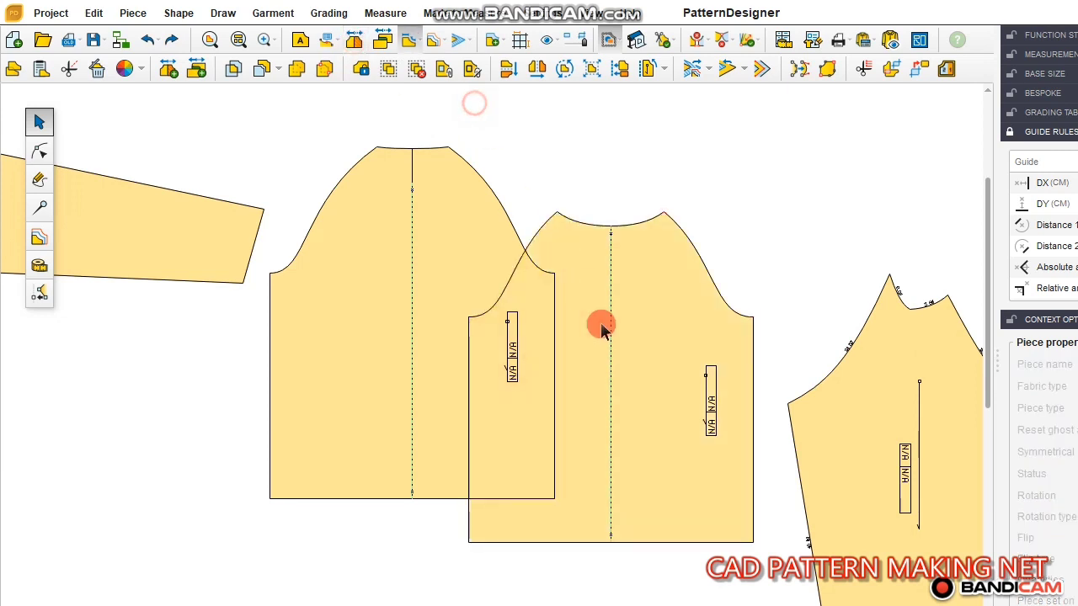
- Set the fabric type of the full garment drawing to MASTER
scroll(602, 325, down, 2)
click(205, 333)
click(893, 308)
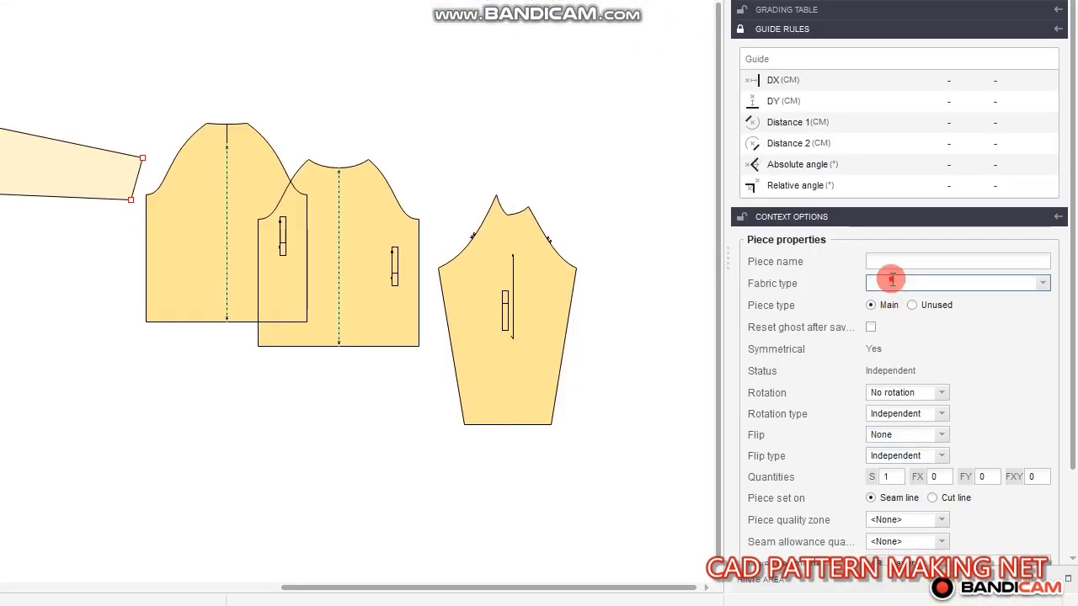
text(MASTER)
key(Return)
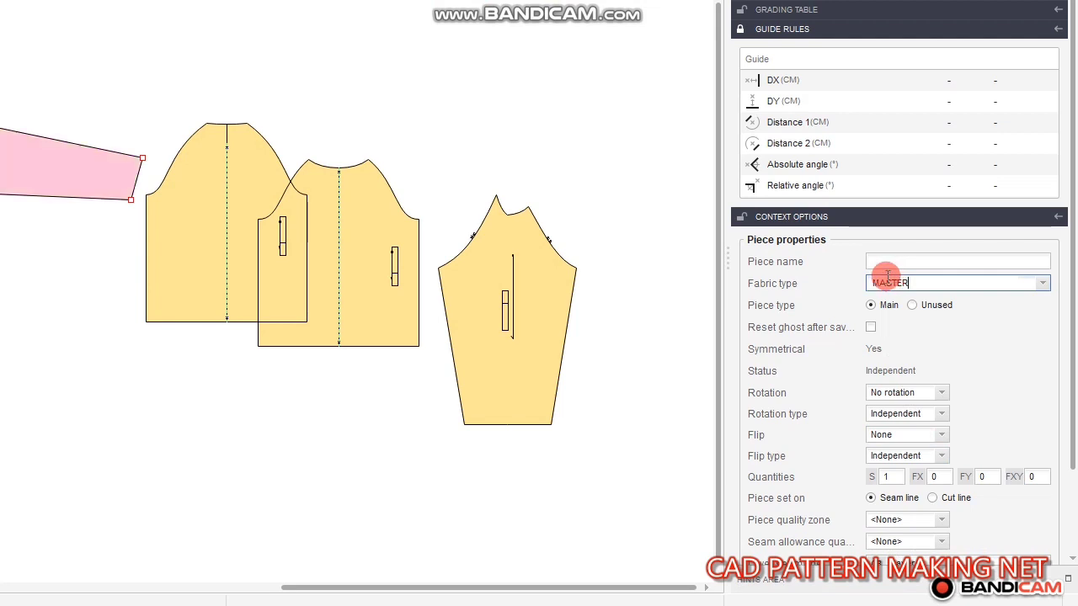
- Move the MASTER garment drawing farther away from the separate pattern pieces
click(102, 381)
scroll(102, 375, down, 2)
drag(298, 239, 176, 307)
click(383, 85)
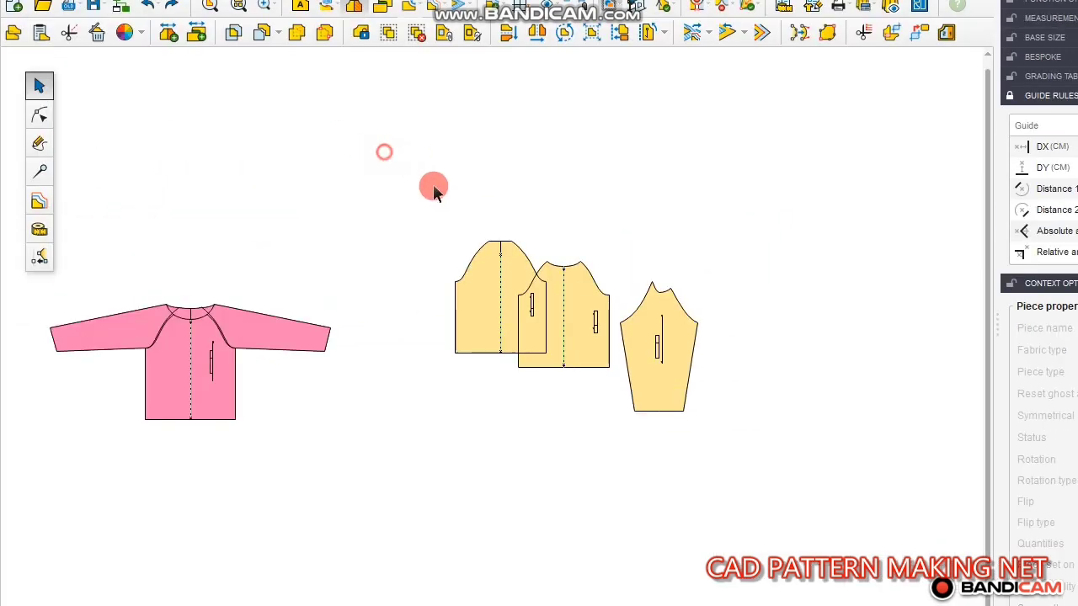
- Spread the back, front and sleeve pieces into a row without overlap
scroll(490, 177, up, 2)
drag(505, 231, 438, 274)
click(530, 206)
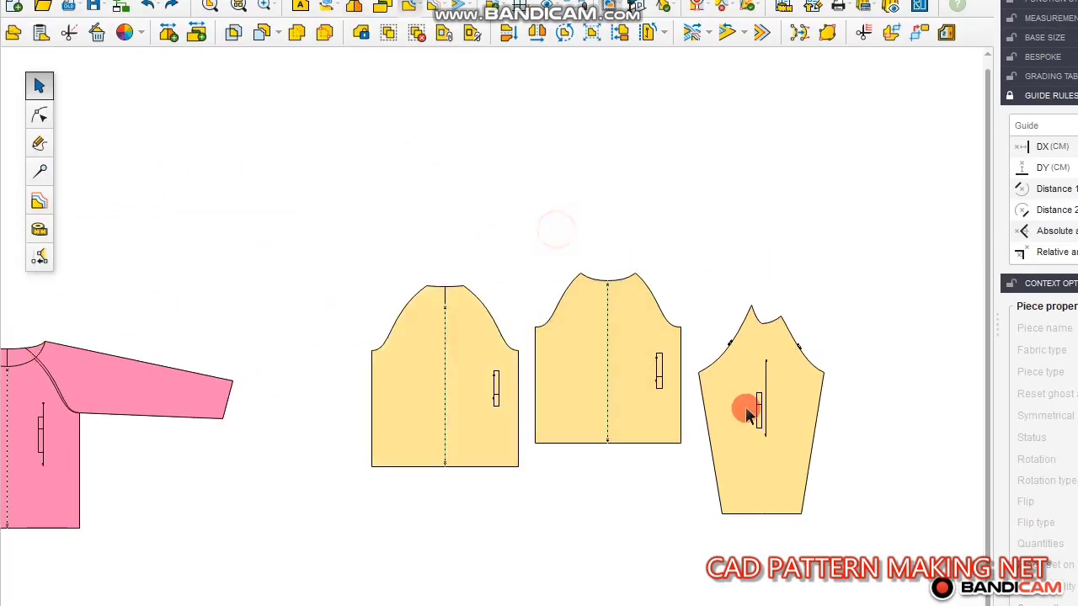
drag(747, 410, 759, 399)
drag(615, 349, 615, 363)
click(747, 152)
- Set the fabric type of the back, front and sleeve pieces to SELL
drag(289, 178, 863, 548)
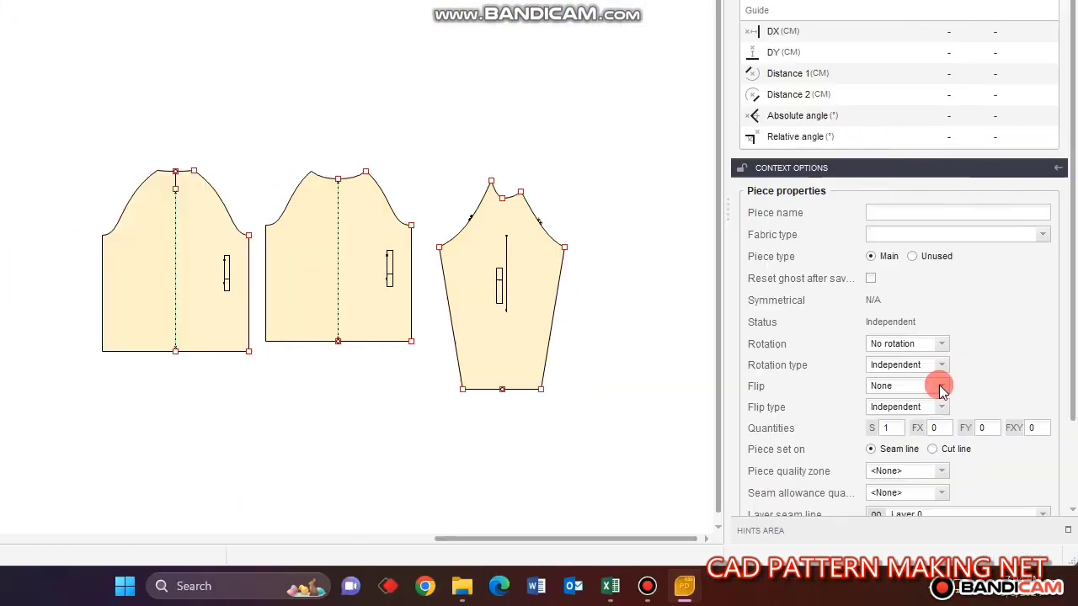
click(1045, 238)
click(916, 256)
click(606, 210)
- Examine the outlines of the back, front and sleeve pieces in the row
scroll(327, 277, up, 3)
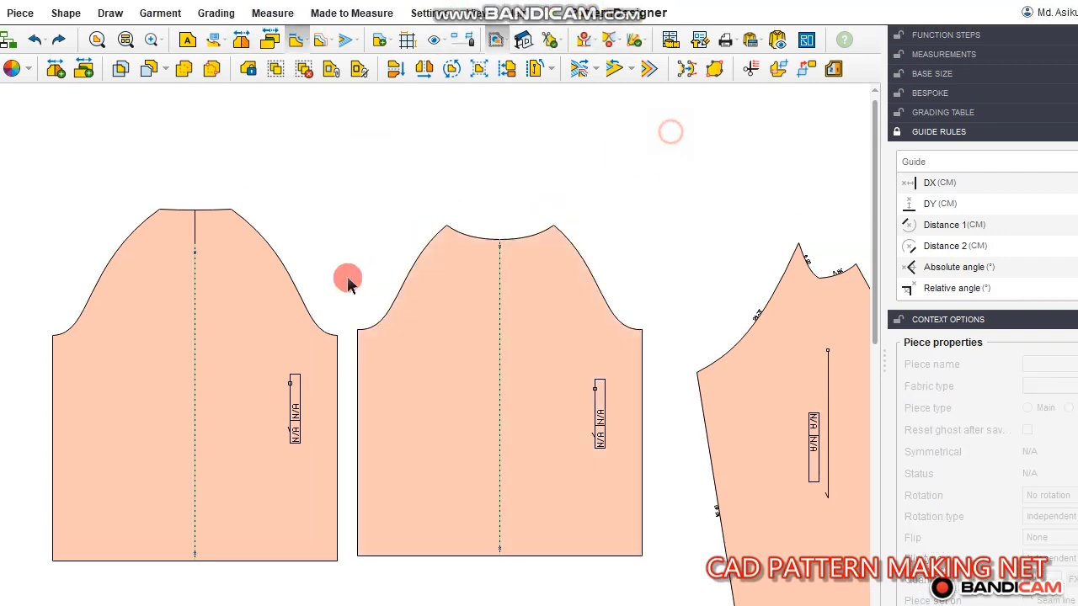
scroll(368, 217, down, 2)
click(629, 112)
scroll(615, 318, up, 2)
click(630, 361)
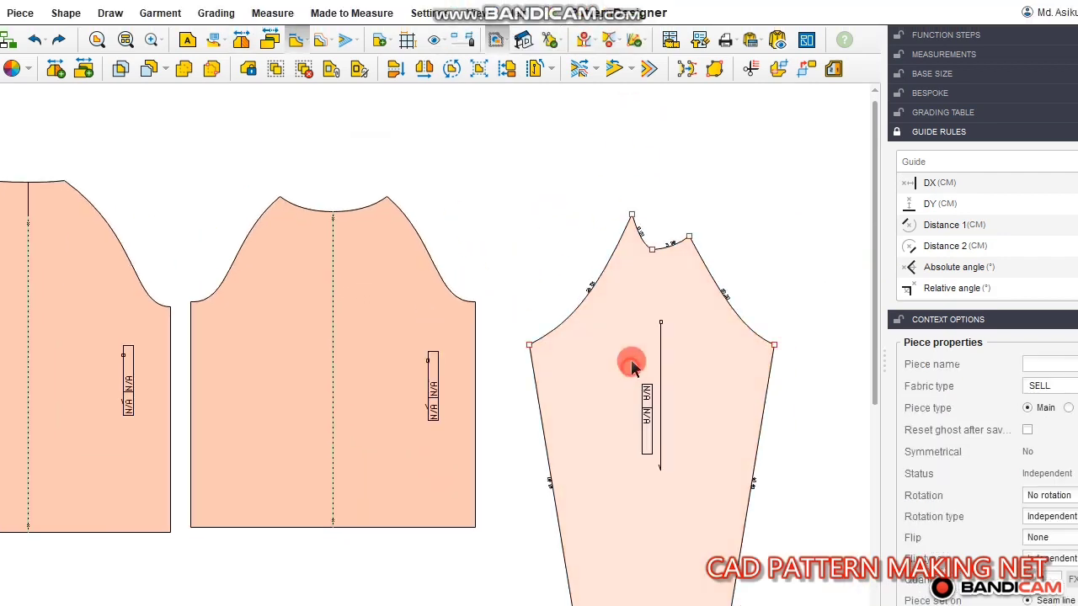
click(483, 170)
scroll(491, 246, down, 4)
click(498, 209)
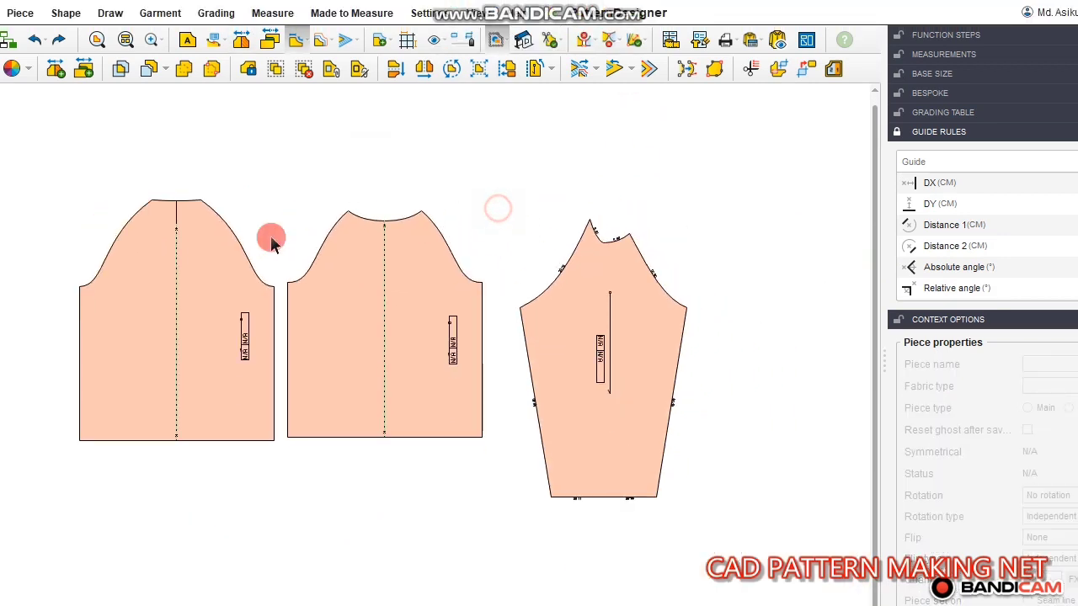
- Display the section lengths along the edges of the front and back pieces
scroll(527, 287, up, 1)
scroll(595, 285, up, 3)
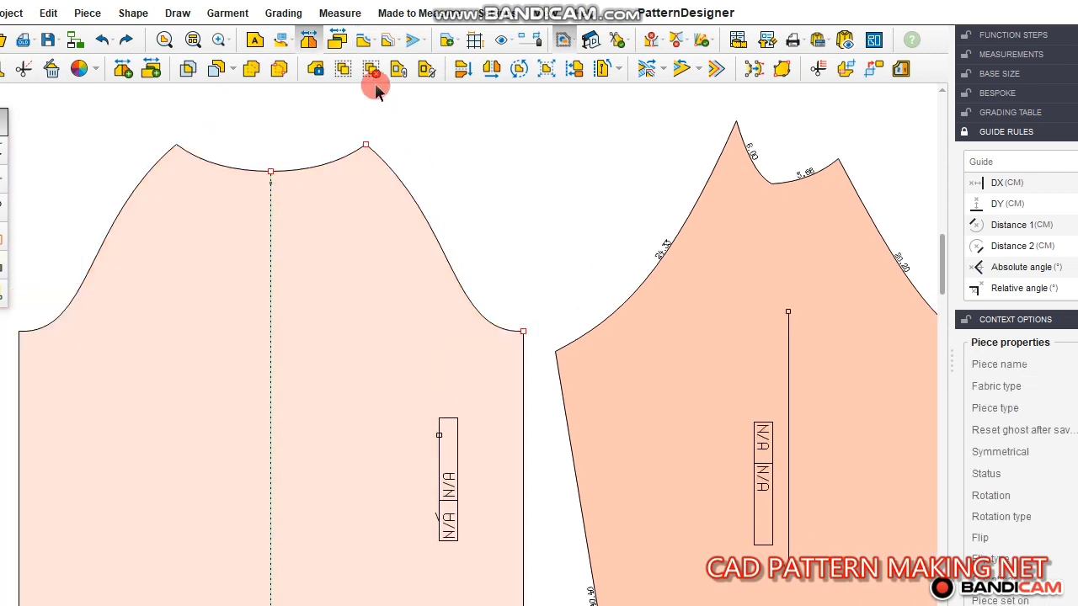
click(508, 144)
scroll(668, 285, down, 2)
drag(233, 277, 252, 307)
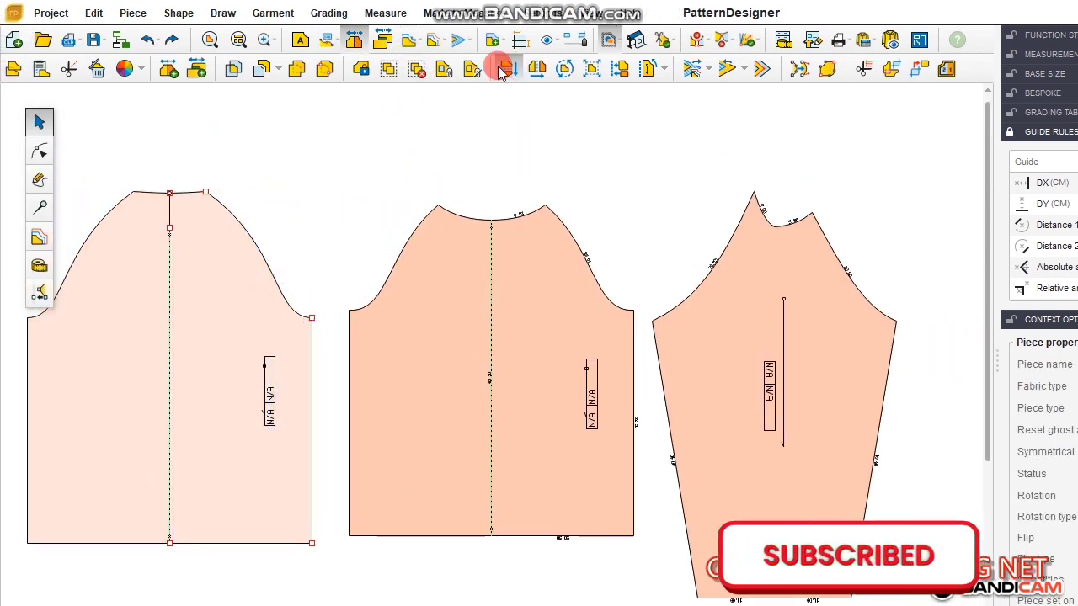
click(408, 40)
- Measure the back piece's raglan curve and the matching longer raglan curve of the sleeve
click(38, 268)
click(202, 228)
click(200, 193)
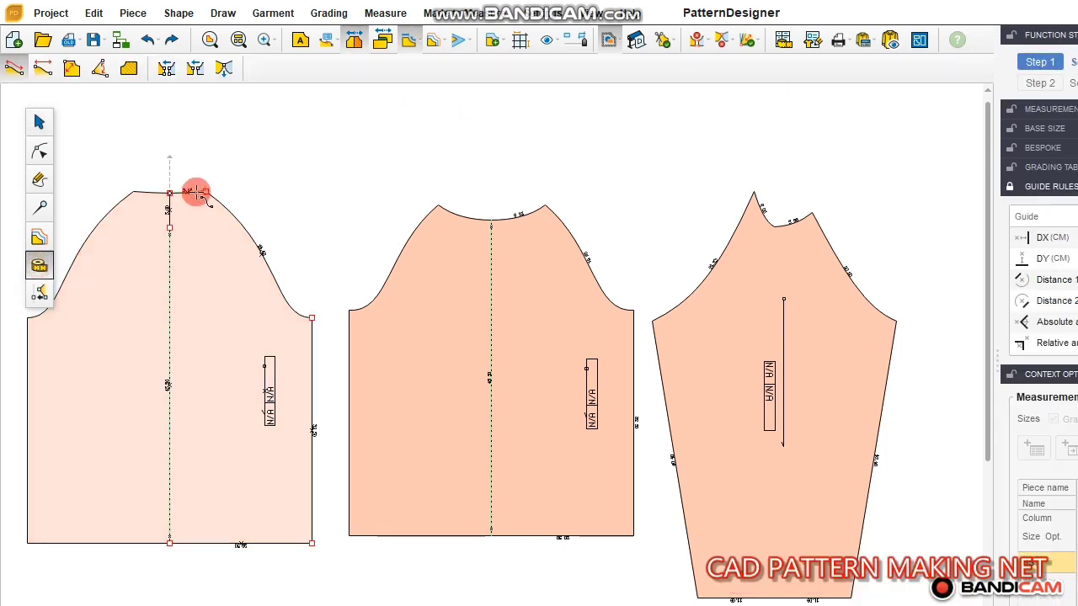
click(264, 254)
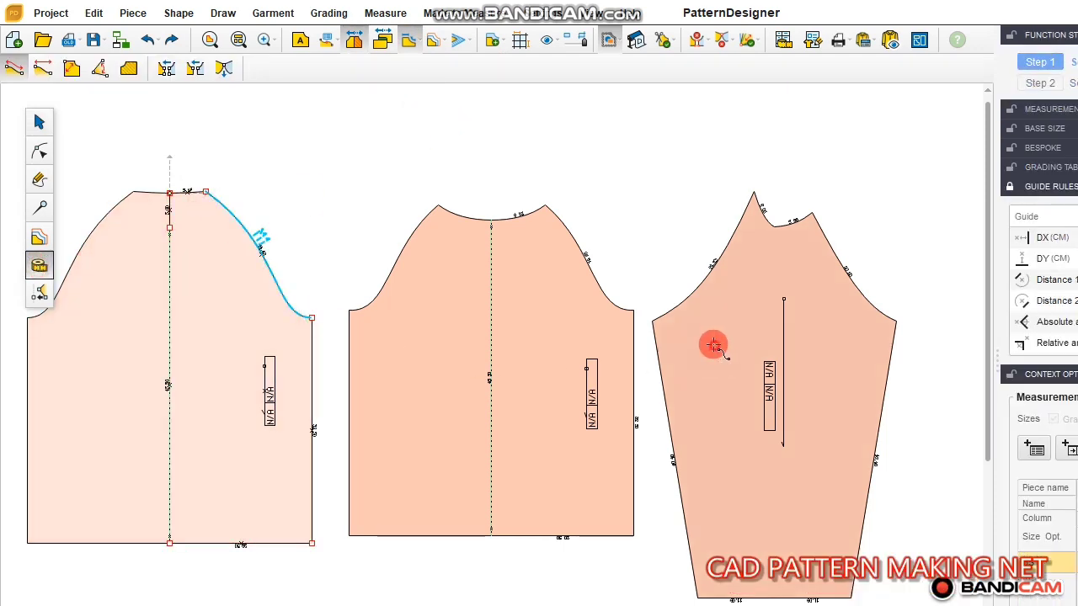
click(714, 345)
click(753, 192)
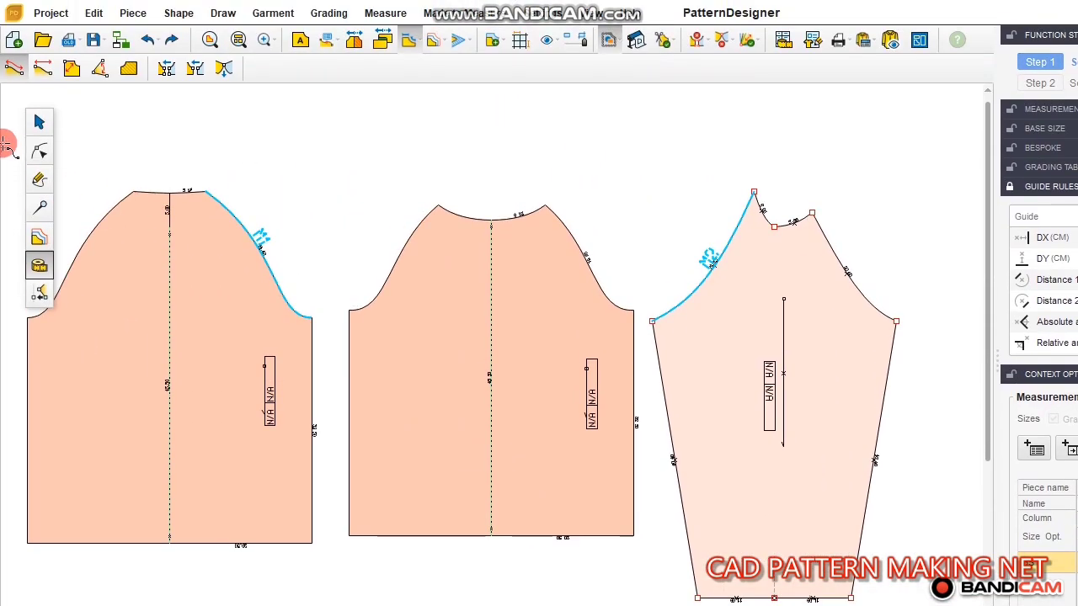
- Lower both underarm points of the sleeve with a negative DY offset and compare its raglan curves with the body pieces
click(39, 150)
scroll(635, 389, up, 2)
click(620, 393)
scroll(551, 316, down, 2)
drag(573, 317, 937, 446)
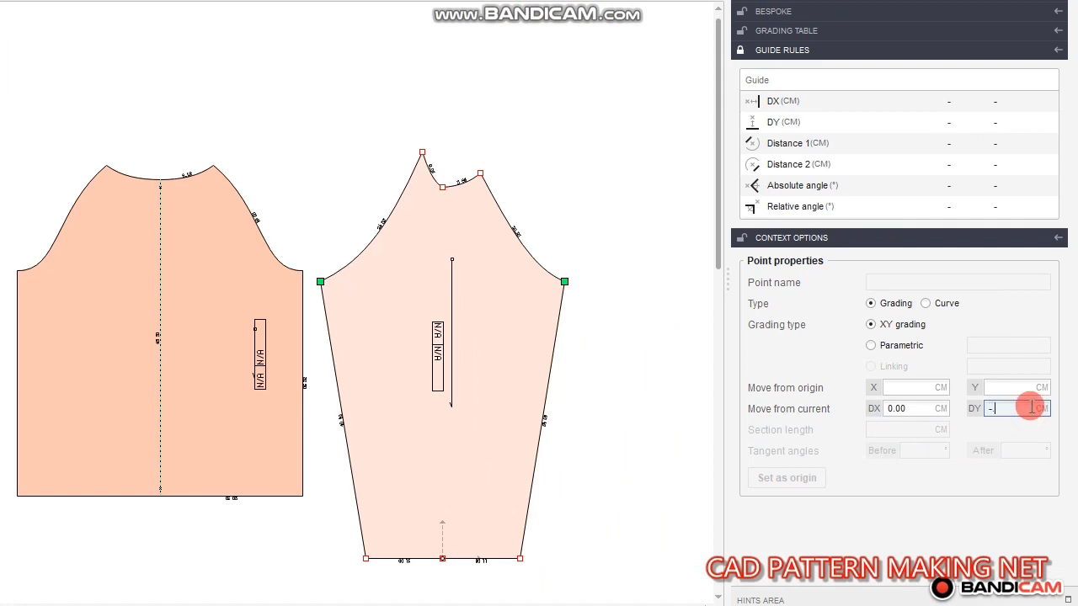
scroll(414, 247, up, 4)
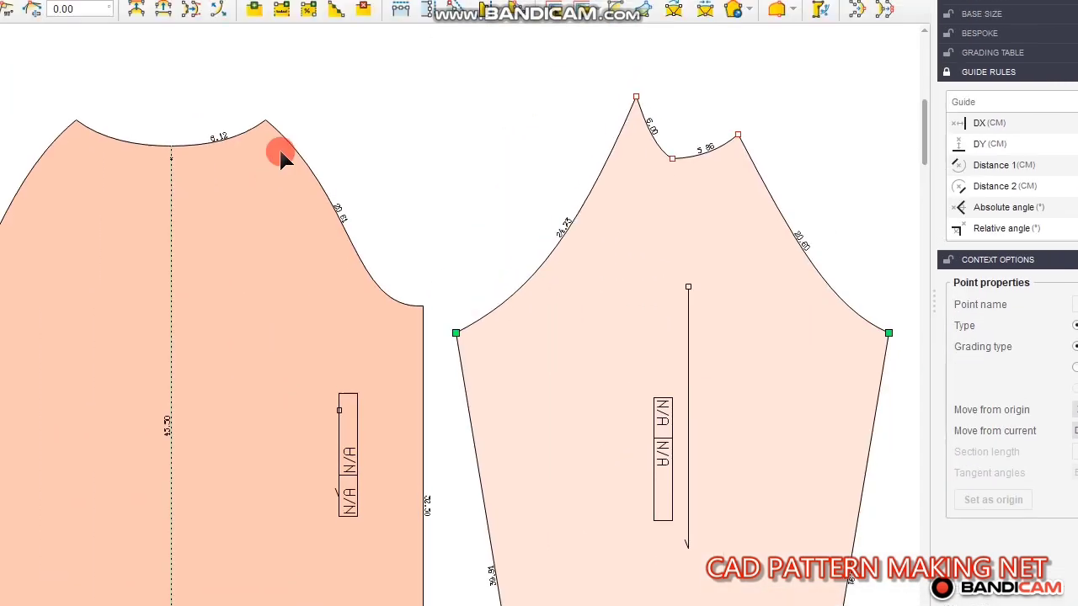
scroll(645, 240, down, 2)
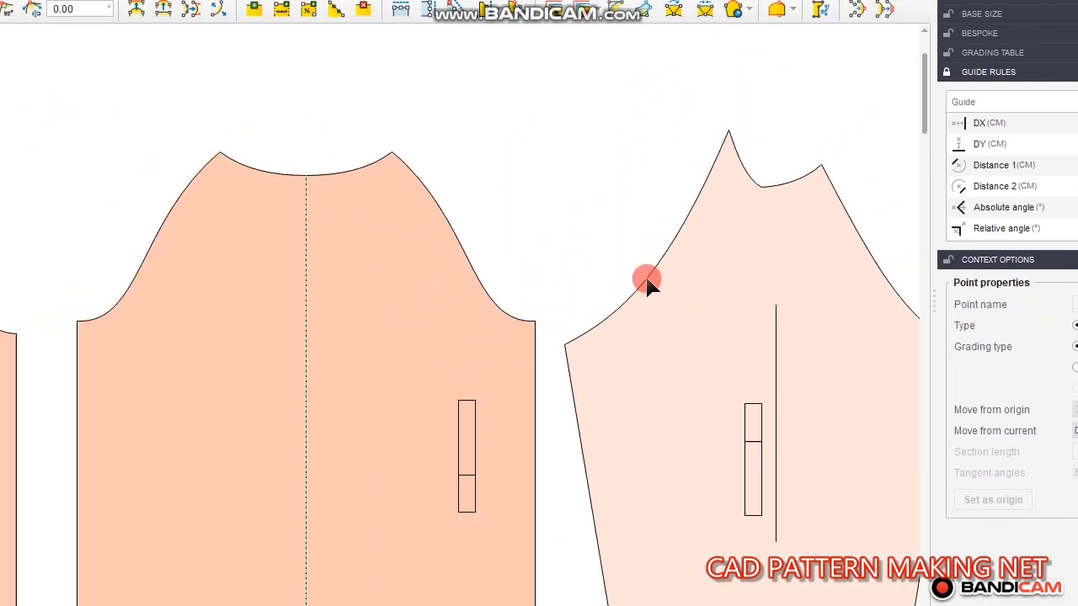
- Compare the raglan curve lengths of the back and front pieces with the matching curves on the sleeve
scroll(165, 270, up, 3)
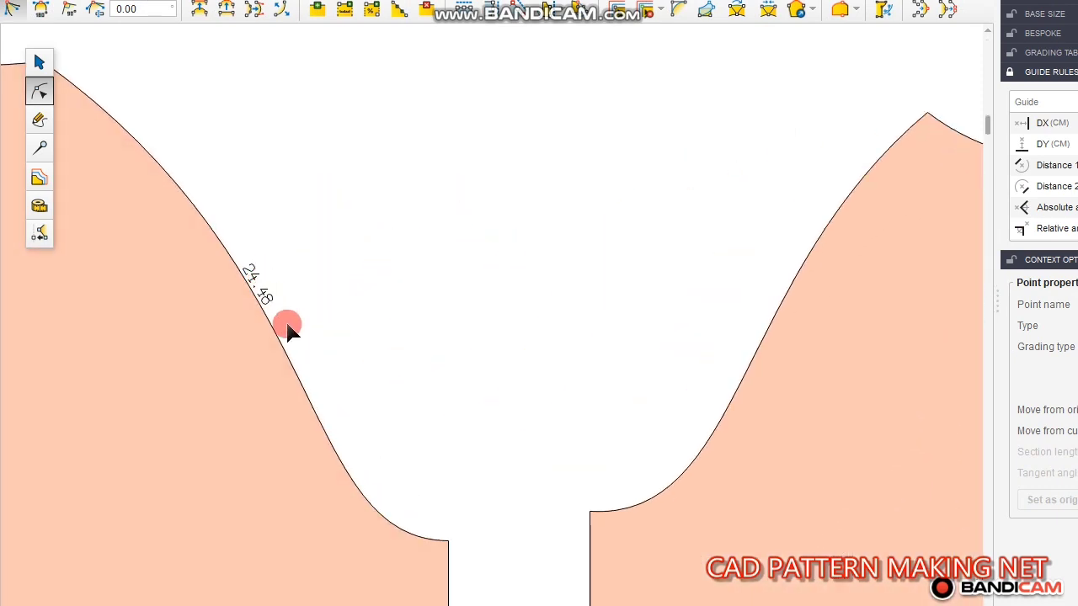
scroll(278, 320, down, 2)
scroll(589, 337, down, 1)
scroll(590, 319, up, 3)
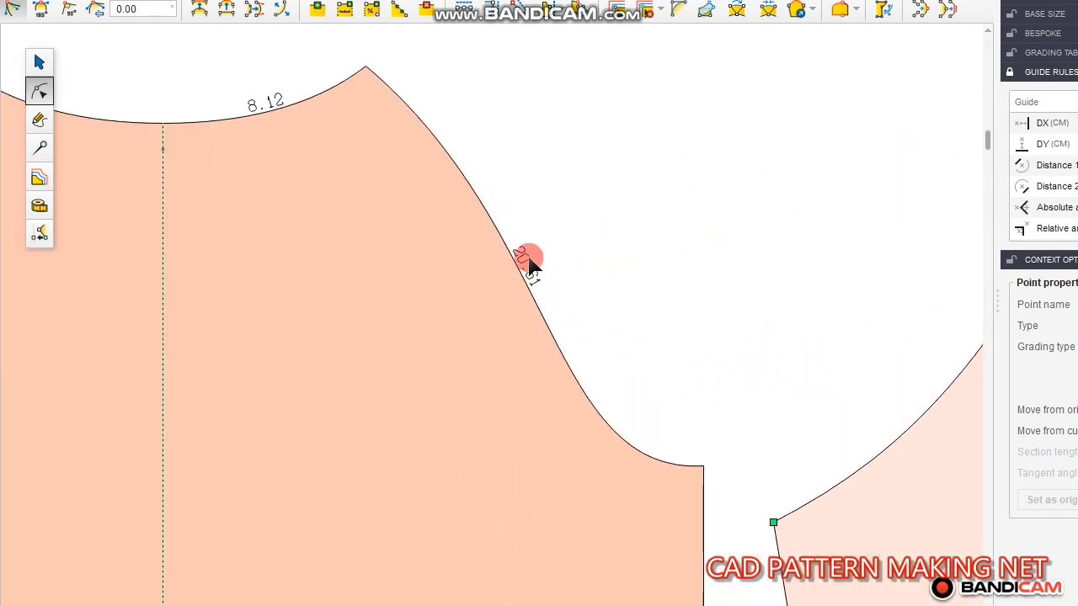
scroll(212, 275, down, 1)
scroll(721, 332, down, 1)
scroll(801, 303, up, 3)
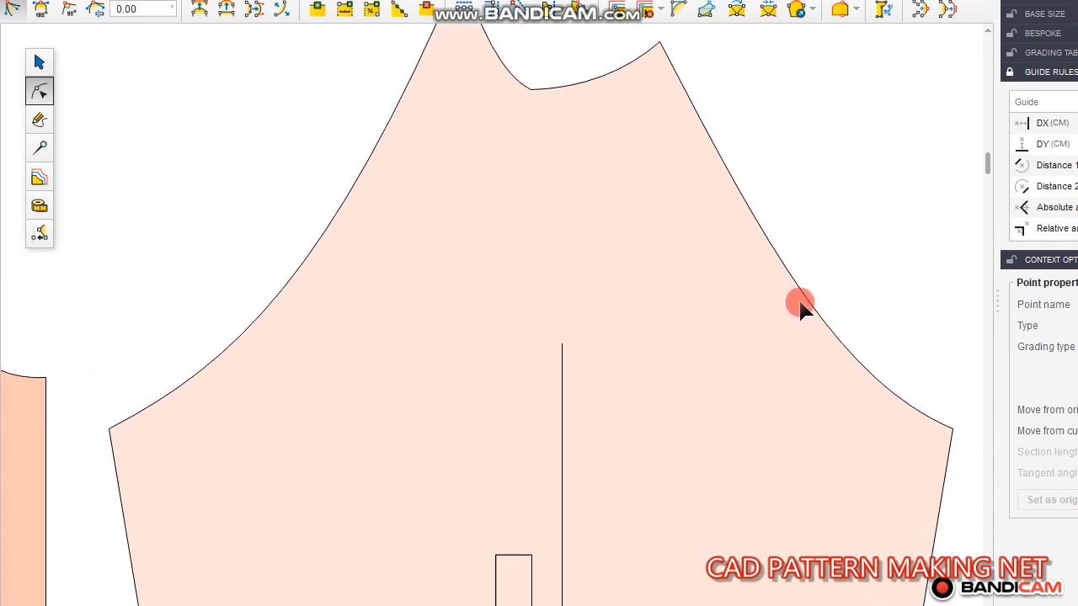
scroll(801, 274, down, 3)
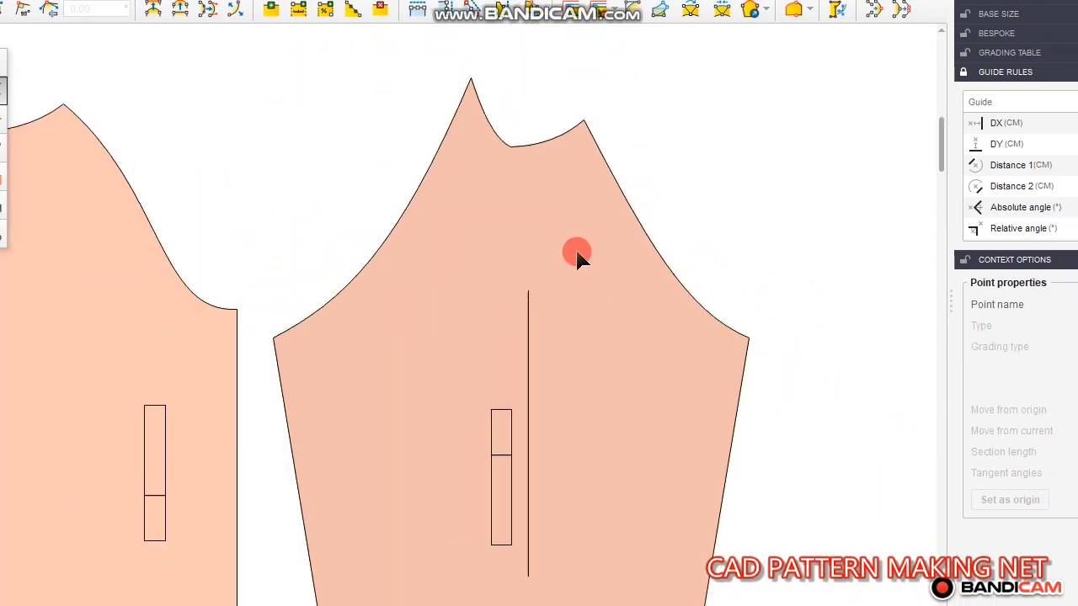
- Place distance notches on the sleeve at the neckline's lowest point and at the hem's midpoint
click(40, 159)
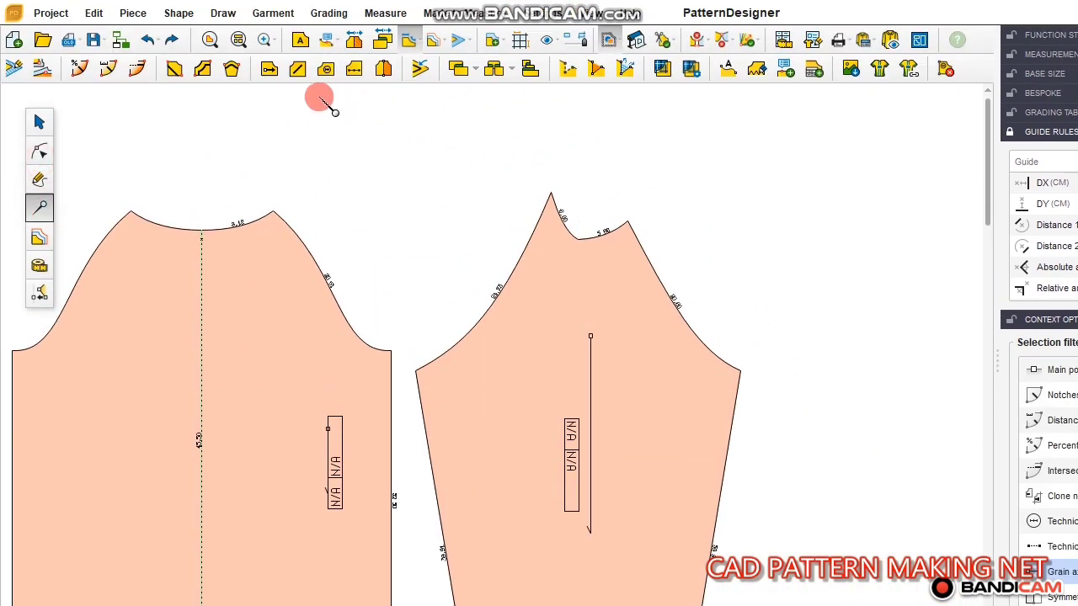
click(108, 69)
click(573, 291)
click(578, 245)
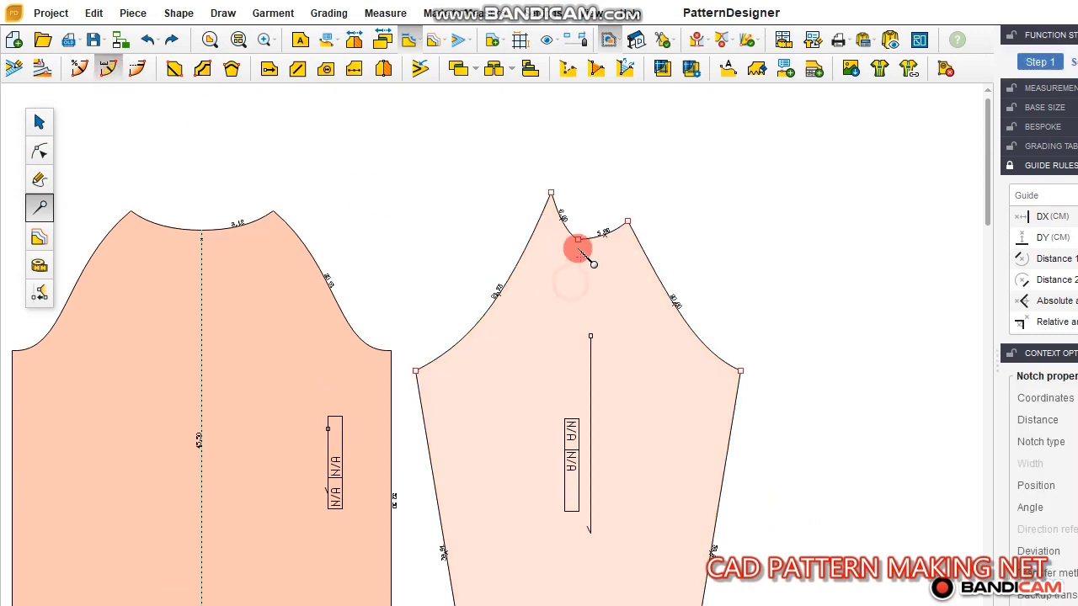
scroll(630, 137, down, 2)
click(596, 548)
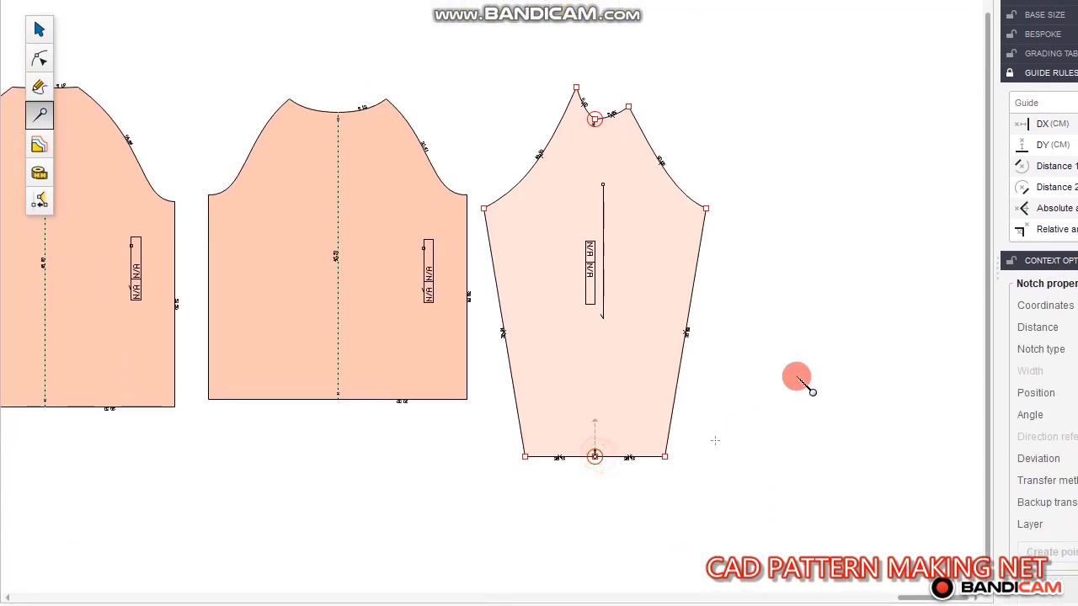
- Apply the seam allowance around the sleeve piece and move the sleeve farther away from the front piece
click(39, 29)
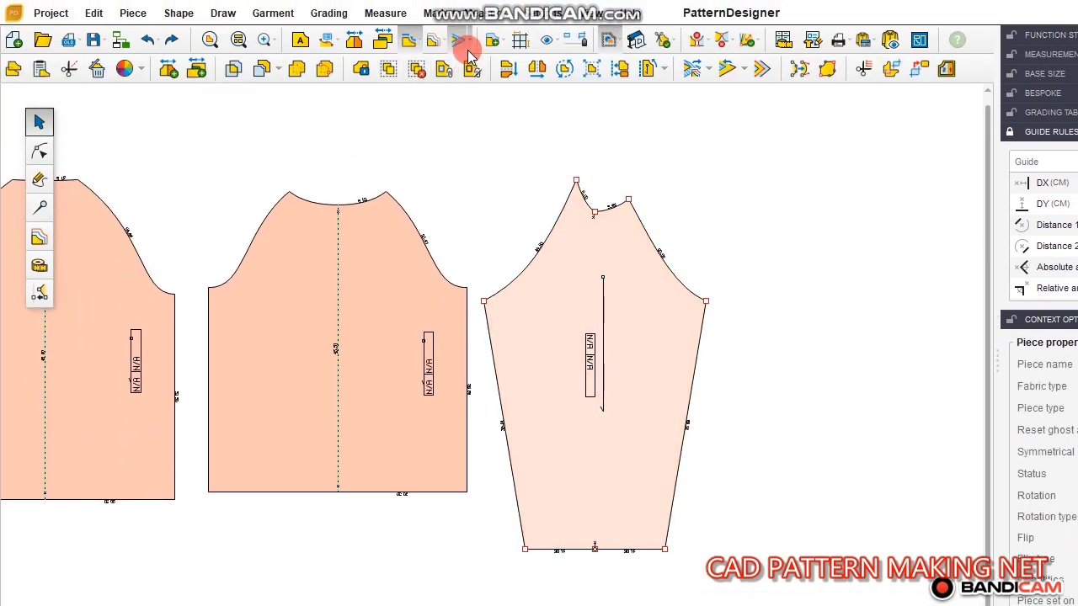
click(459, 44)
click(472, 129)
scroll(784, 351, down, 3)
drag(666, 373, 713, 374)
click(577, 364)
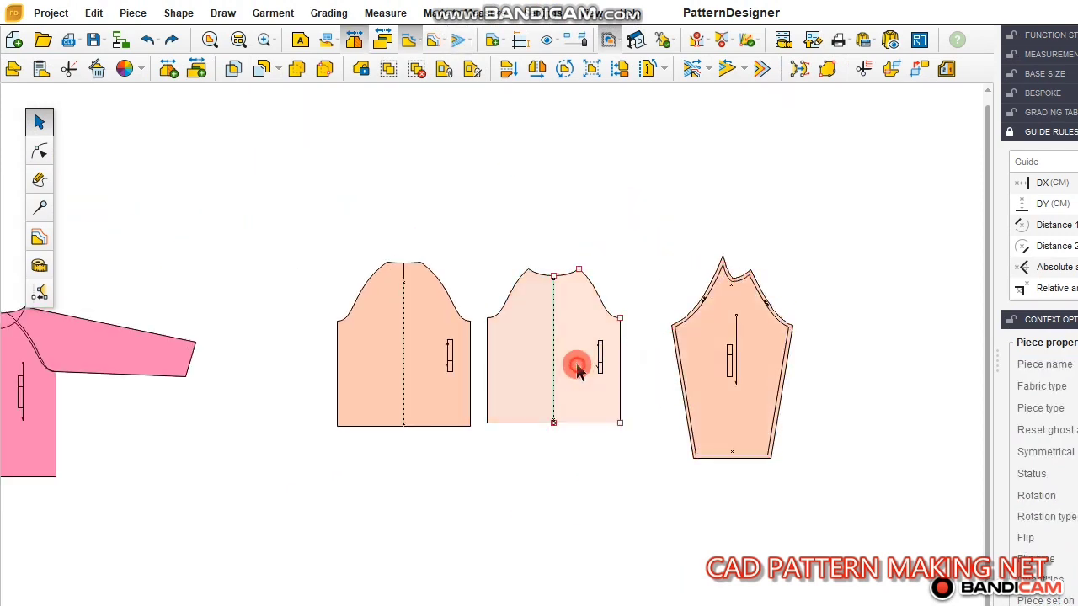
click(636, 203)
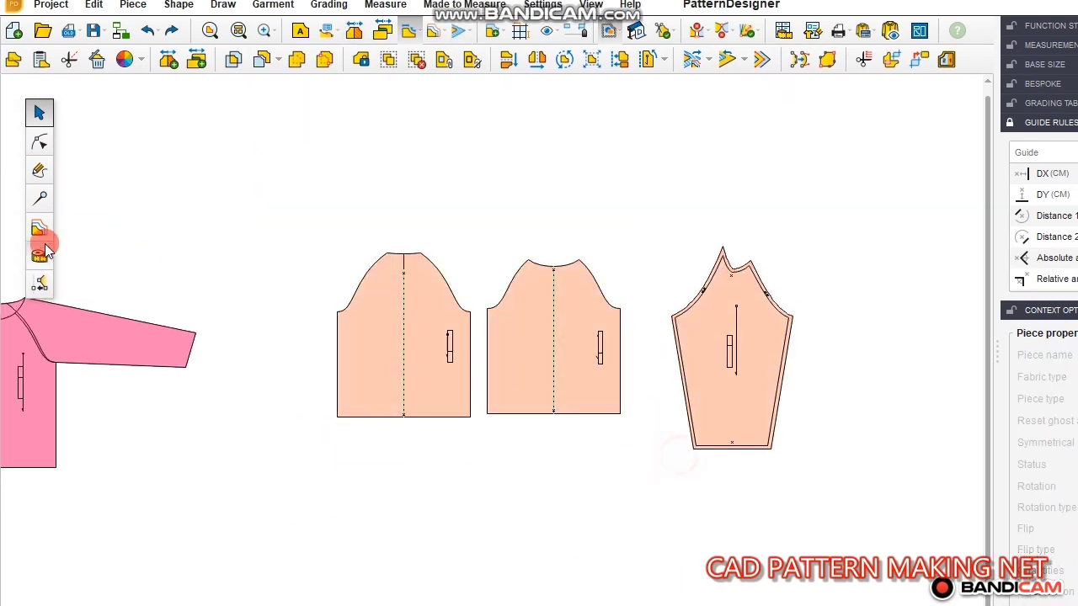
- Set the seam allowance corner type at the sleeve's back neck point to Previous perpendicular
click(38, 207)
scroll(686, 298, up, 5)
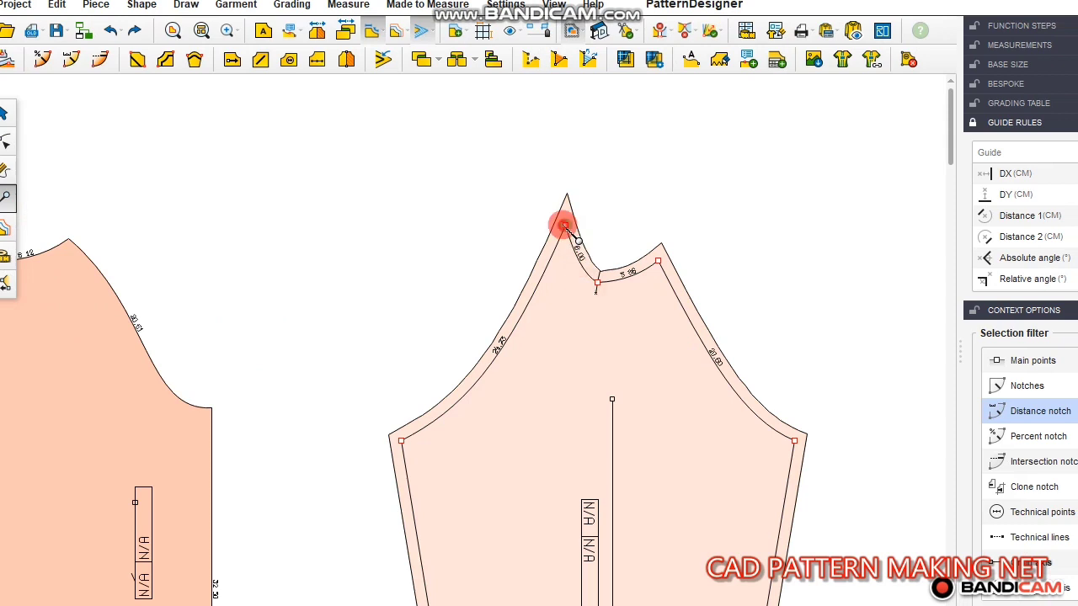
click(564, 226)
click(12, 72)
click(808, 414)
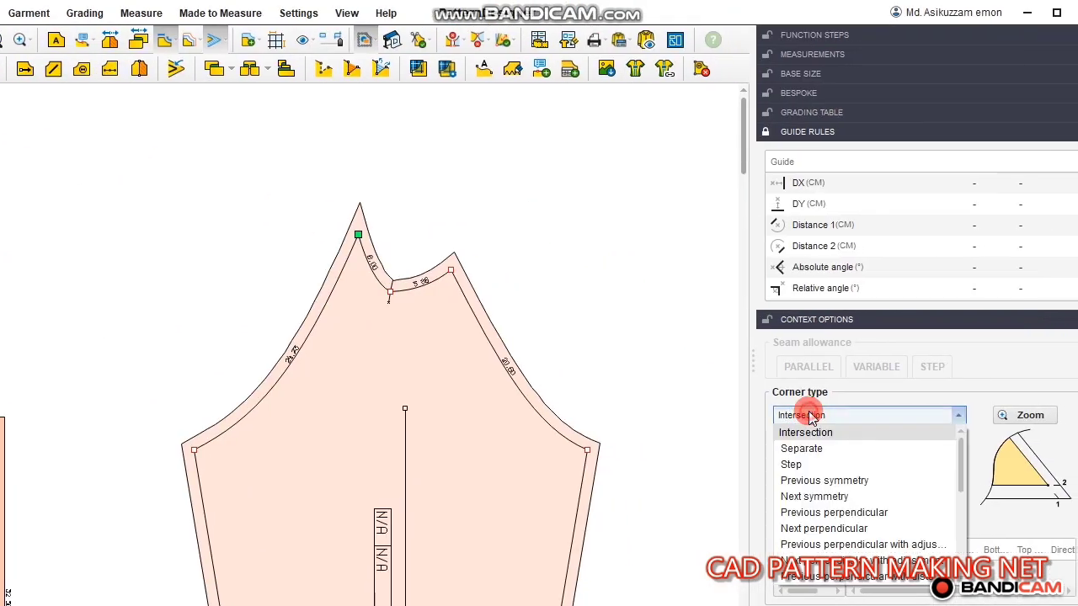
click(801, 449)
scroll(802, 427, down, 2)
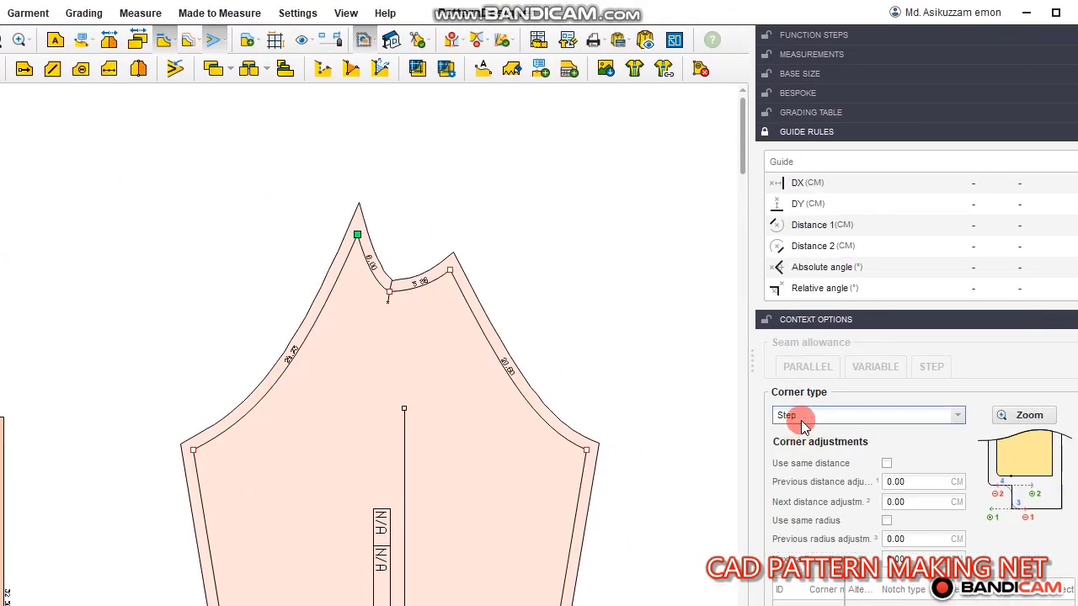
scroll(802, 425, down, 1)
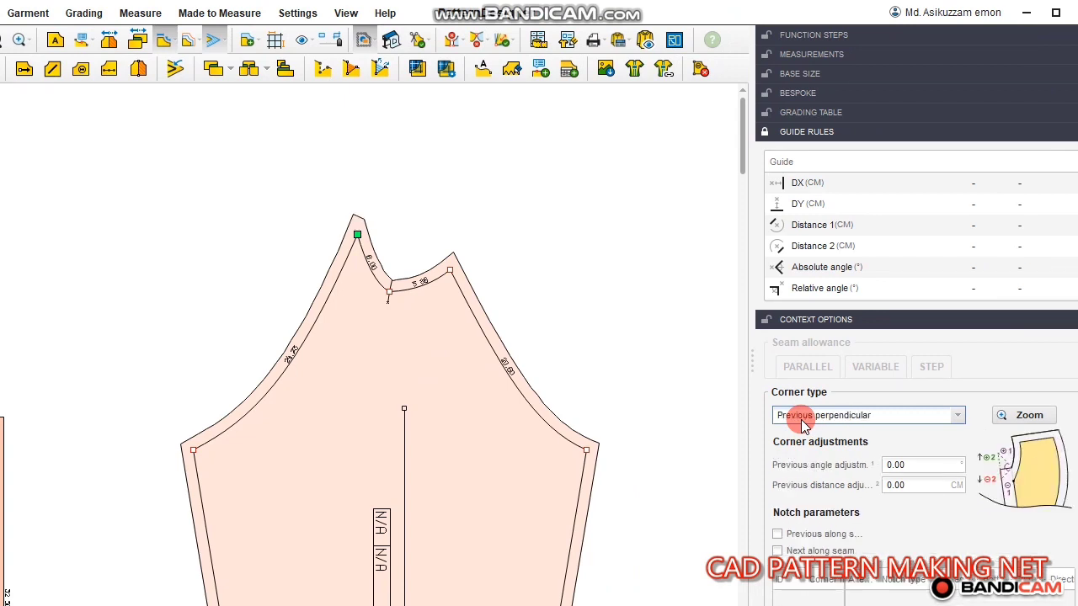
- Change the seam allowance at the sleeve's front neck point to a trimmed corner type, trying Separate and Previous symmetry
click(451, 269)
click(810, 416)
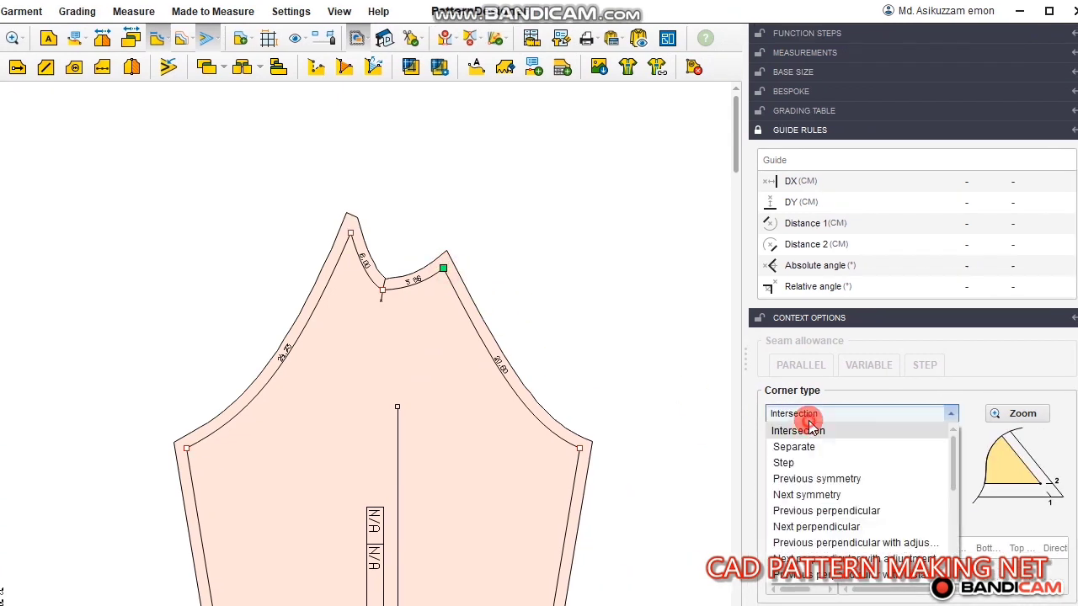
click(795, 446)
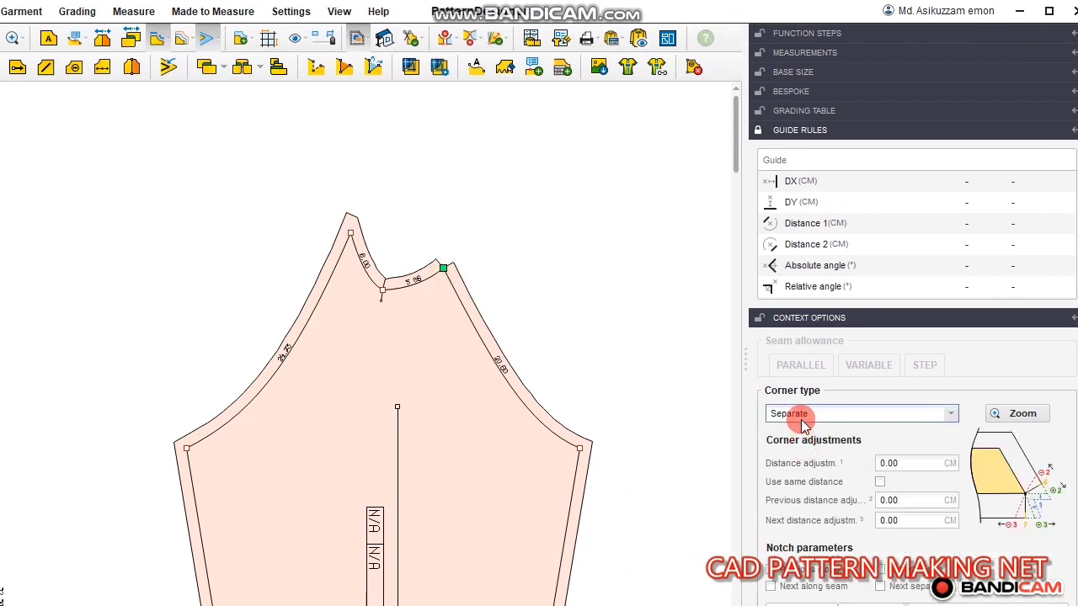
scroll(803, 425, down, 1)
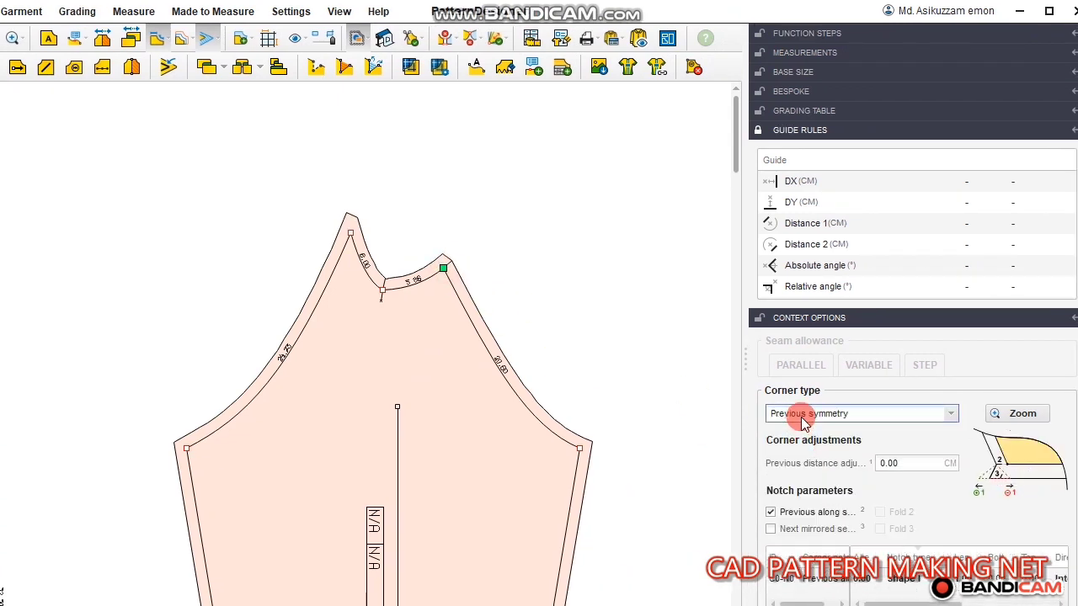
scroll(803, 426, down, 1)
click(608, 271)
scroll(563, 271, down, 3)
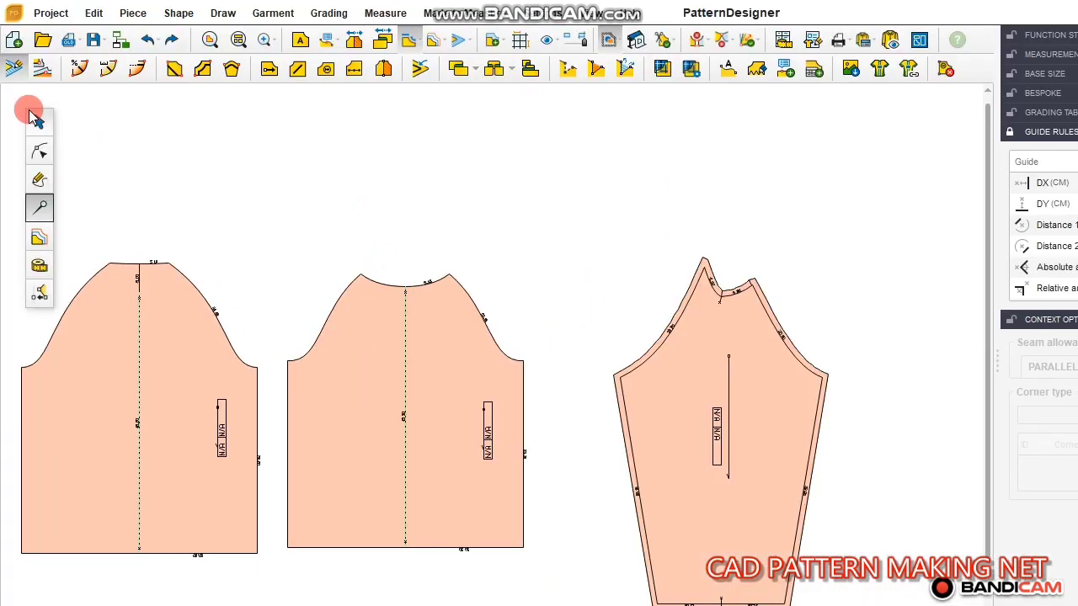
- Declare a projection on the sleeve along the line from the neckline notch to the hem midpoint, mirroring the front half onto the back half
click(37, 118)
scroll(438, 274, down, 2)
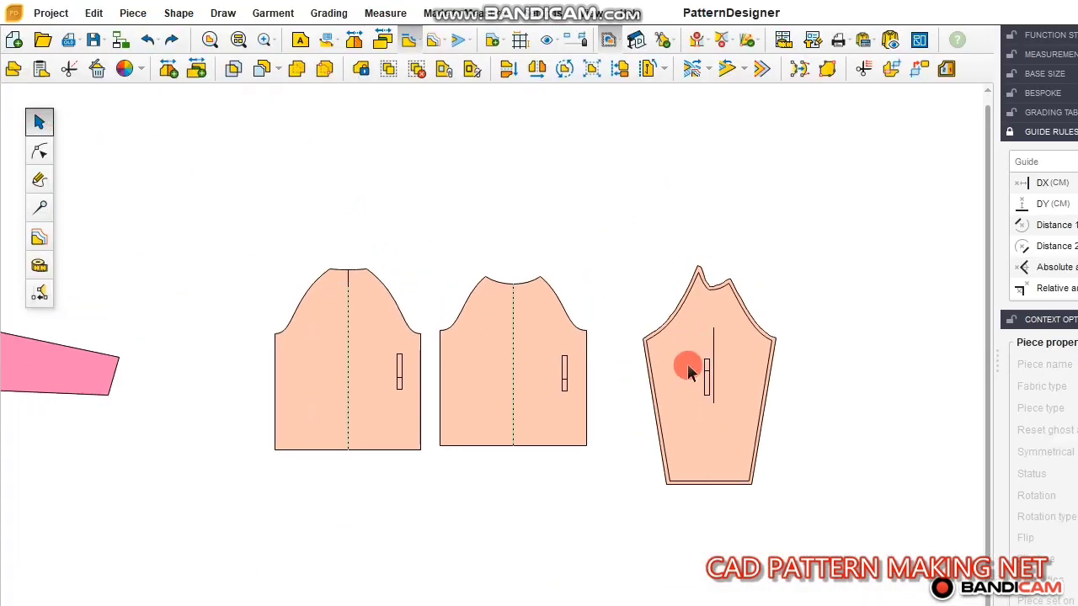
click(476, 385)
click(3, 151)
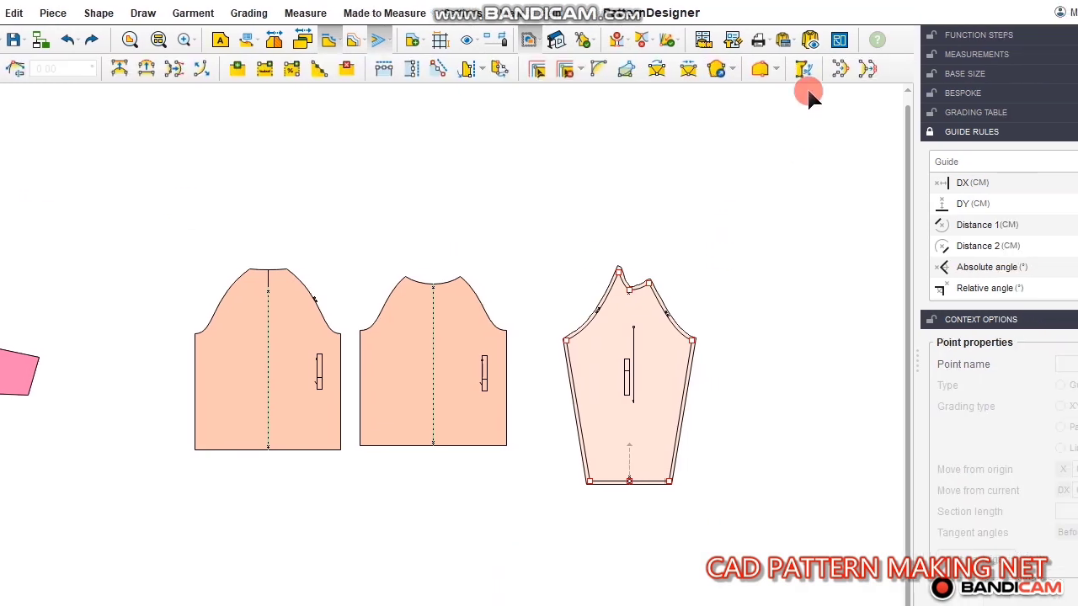
click(761, 69)
click(779, 99)
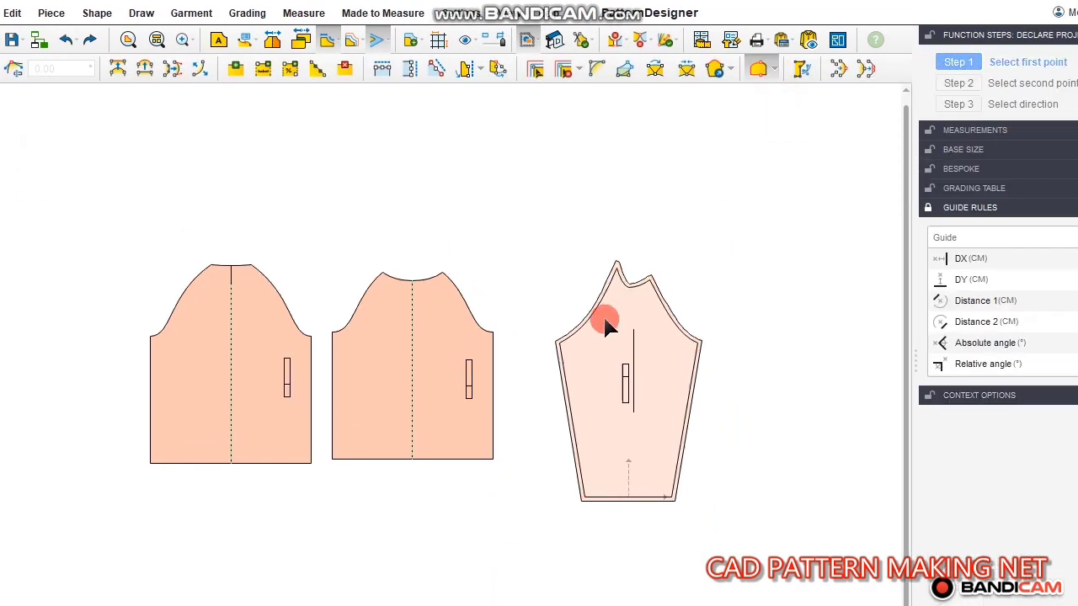
scroll(608, 315, up, 2)
click(637, 278)
click(636, 583)
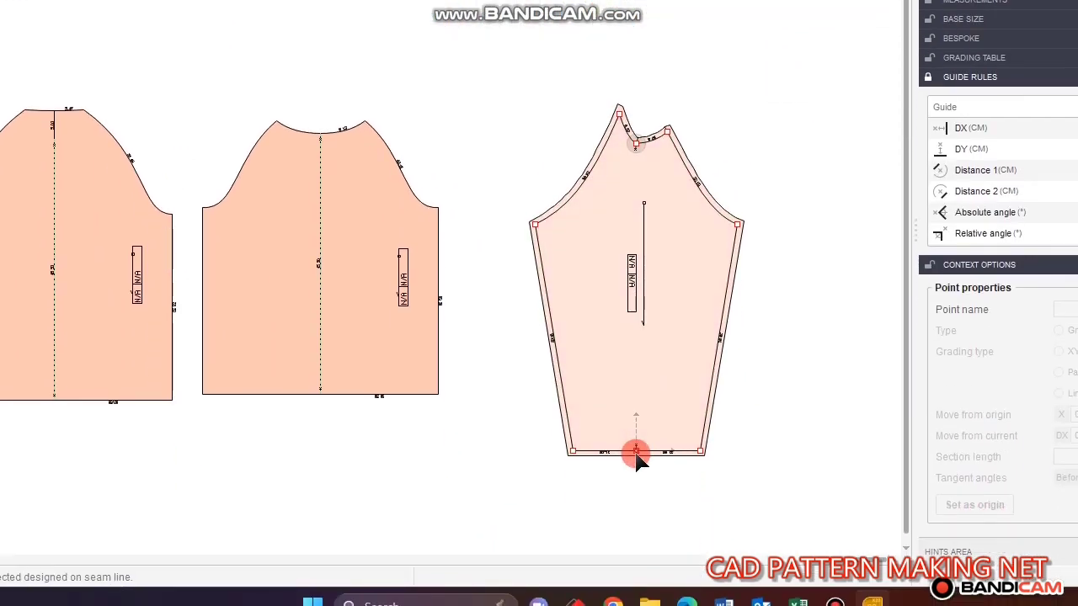
click(684, 348)
- Take the seam allowance off the sleeve and reshape its front raglan curve at the underarm to a length of about 20.89 cm
scroll(624, 185, up, 3)
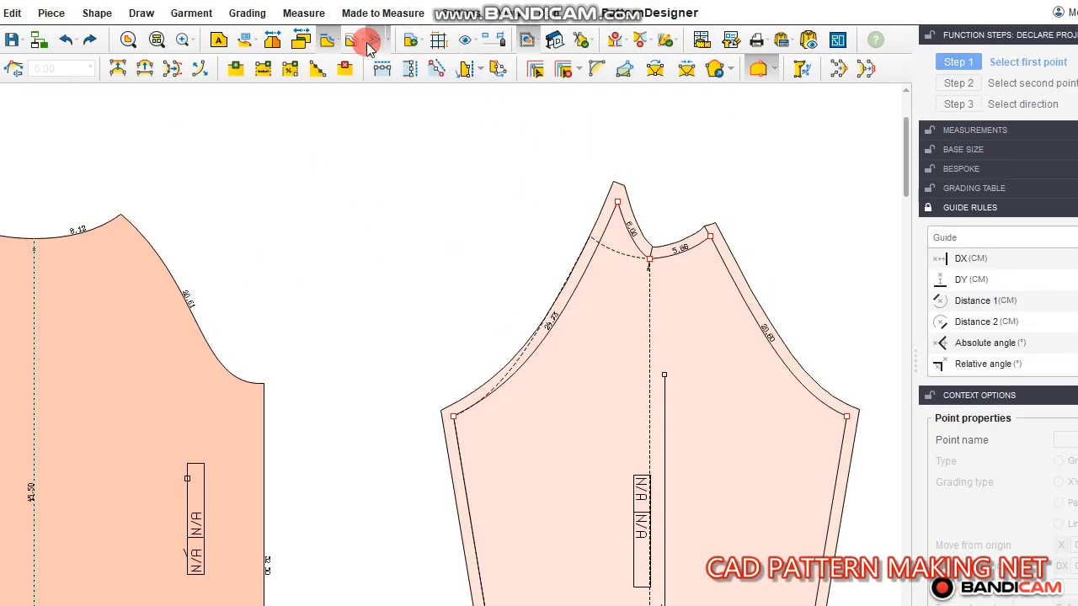
click(399, 128)
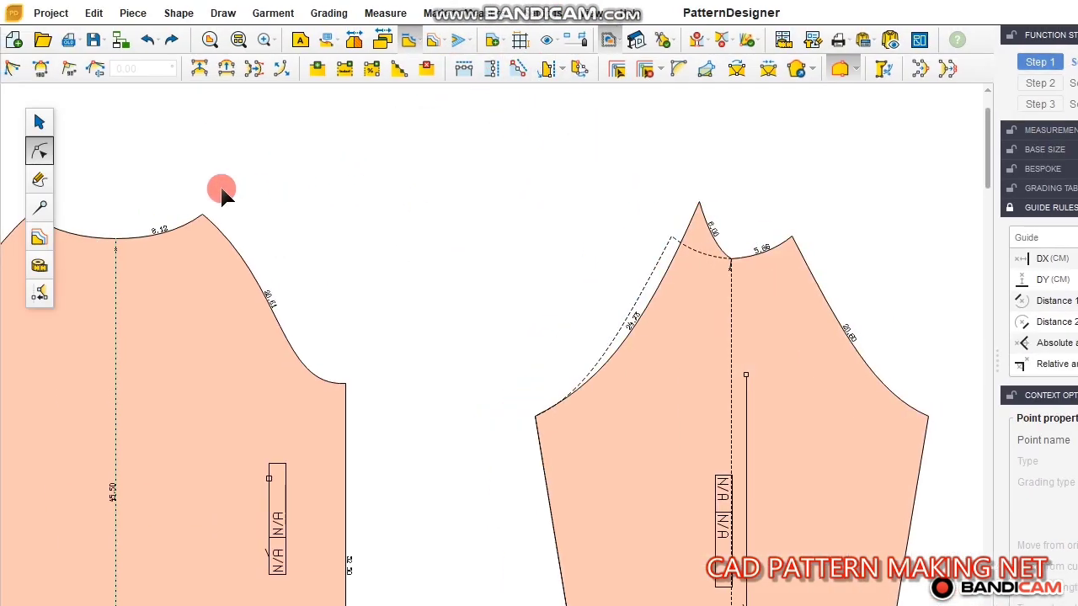
click(734, 405)
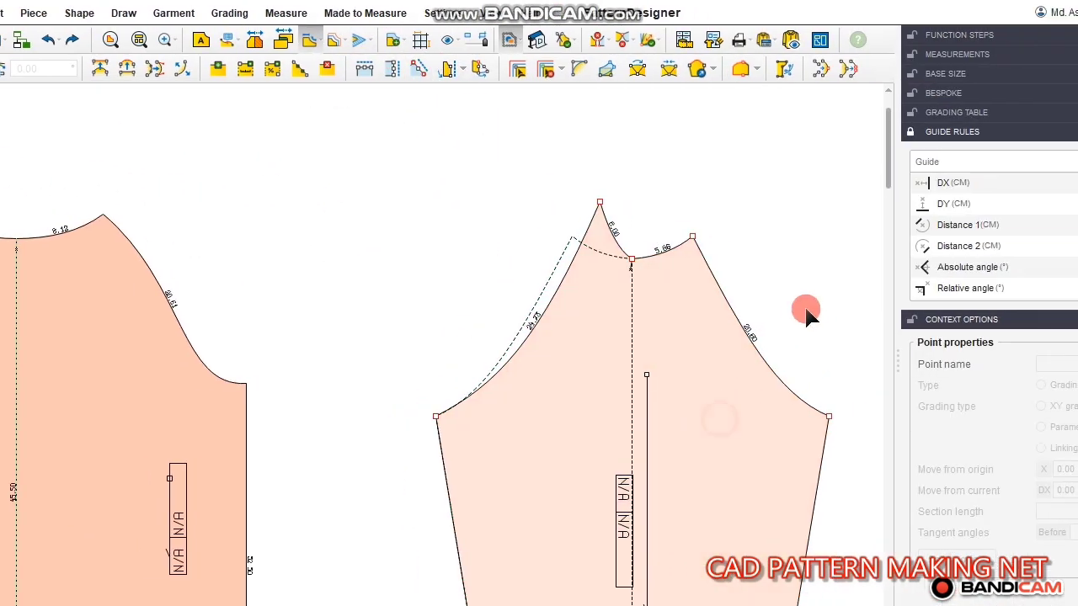
click(929, 386)
scroll(745, 356, up, 3)
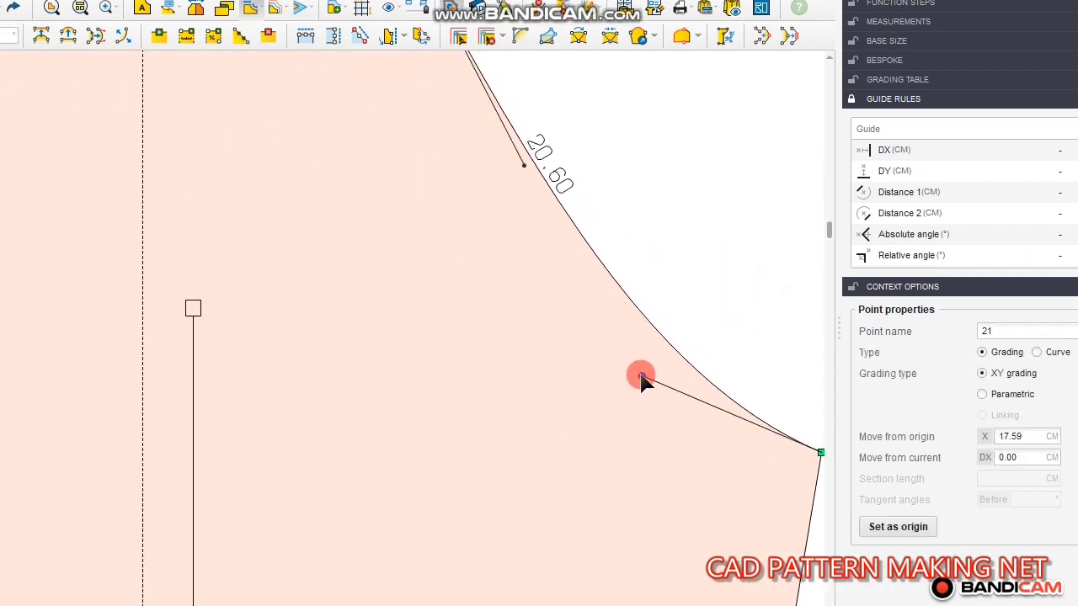
drag(595, 394, 590, 388)
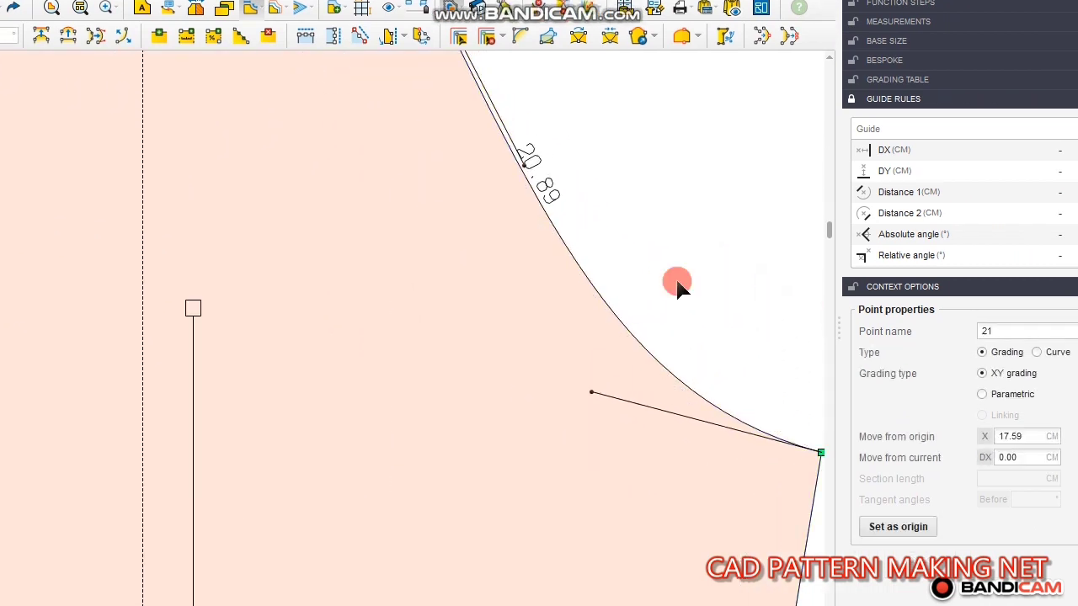
click(707, 226)
- Reshape the sleeve's back raglan curve with its underarm and neck tangents to a length of about 24.79 cm, following the projected front curve near the underarm
scroll(684, 333, down, 5)
scroll(471, 363, up, 2)
click(471, 361)
click(360, 364)
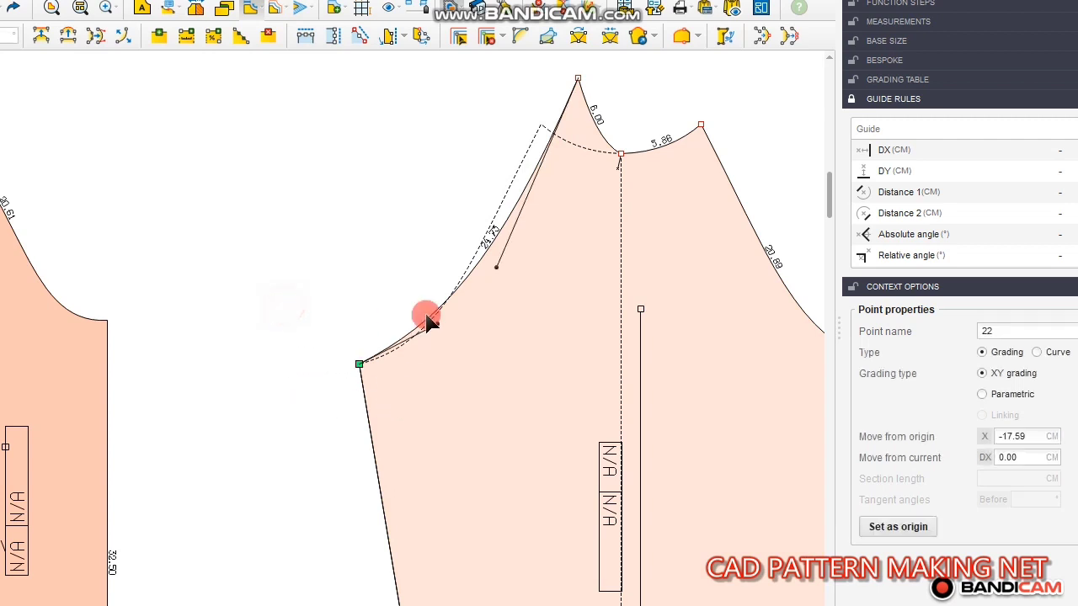
scroll(438, 355, up, 2)
drag(456, 316, 414, 395)
scroll(319, 455, down, 3)
scroll(558, 226, up, 2)
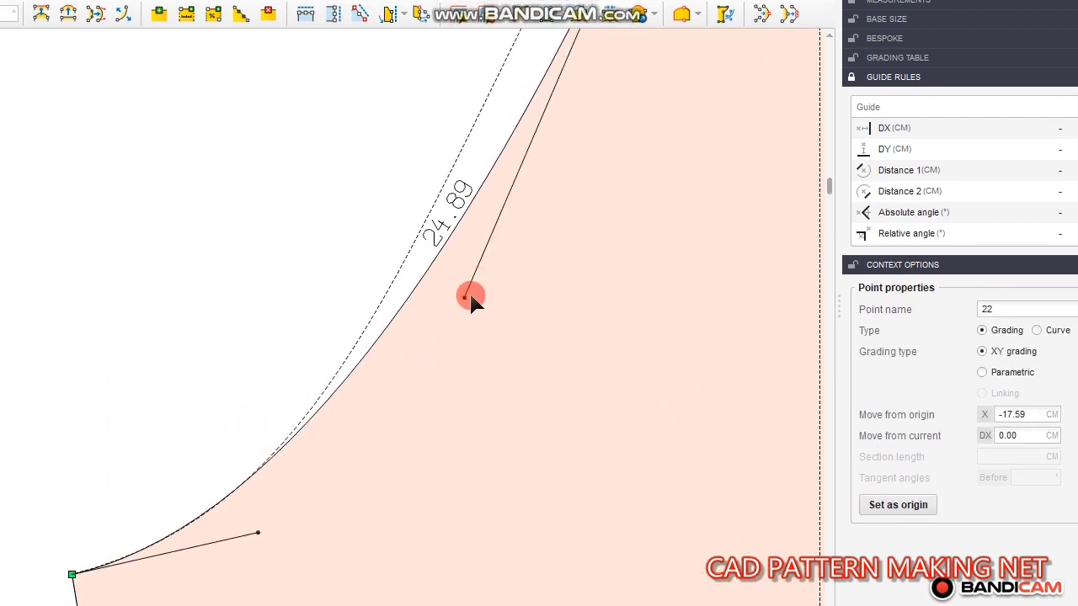
drag(465, 303, 468, 264)
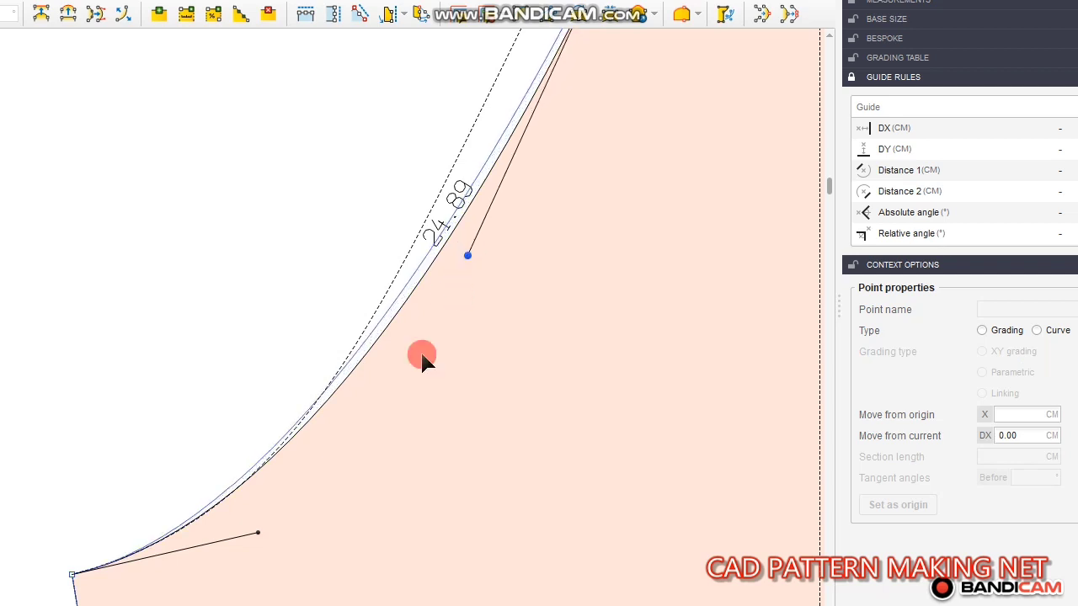
click(86, 345)
- Fine-tune the underarm tangent of the projected front curve against the sleeve's back raglan curve
scroll(265, 284, down, 2)
click(330, 301)
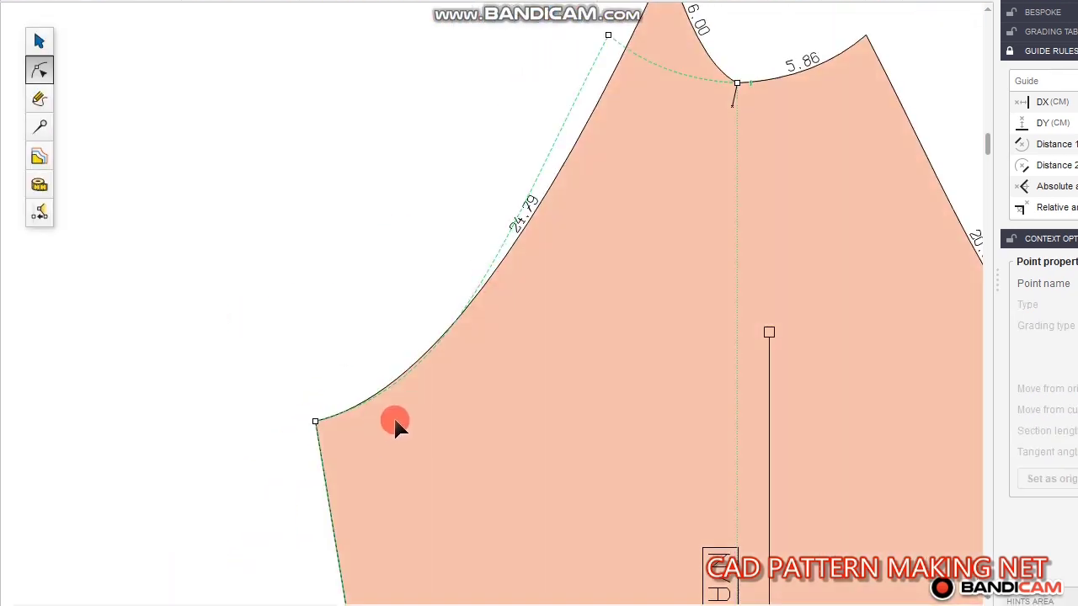
scroll(485, 298, up, 2)
click(467, 291)
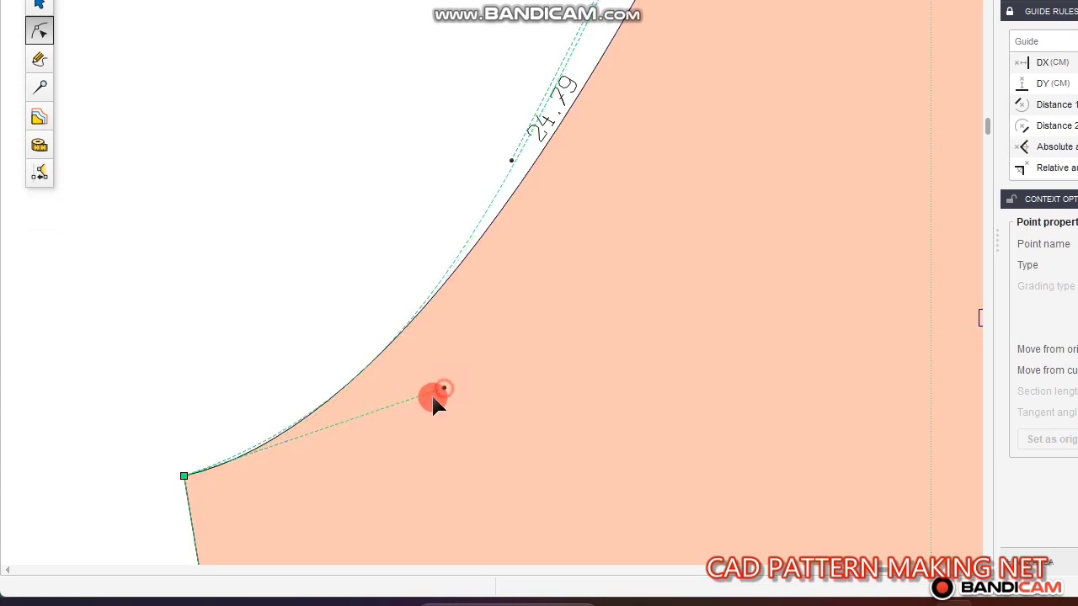
scroll(445, 244, down, 5)
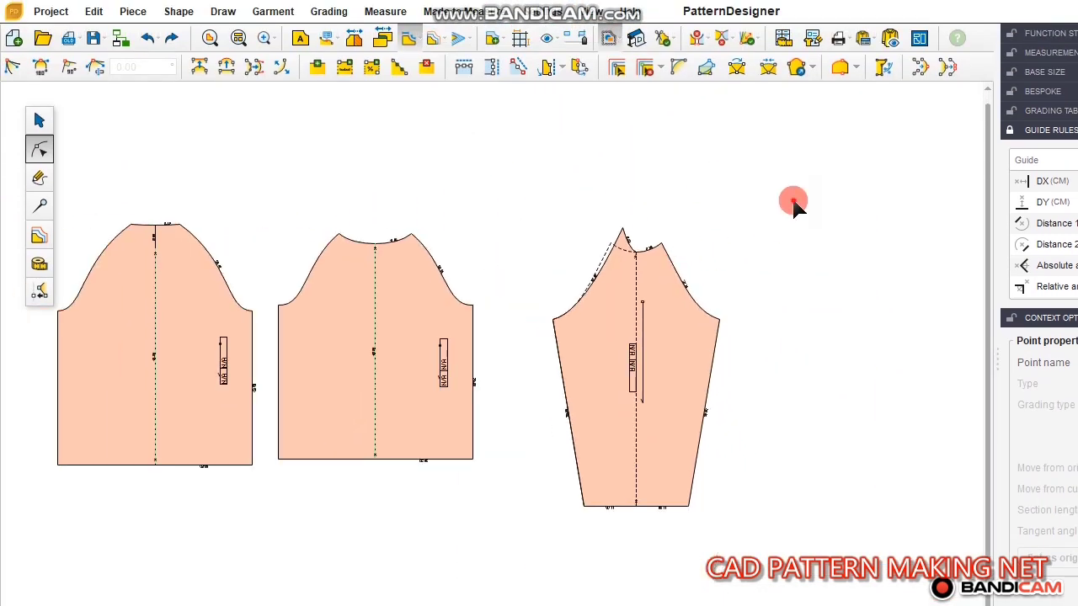
- Remove the mirrored projection from the sleeve piece
click(39, 120)
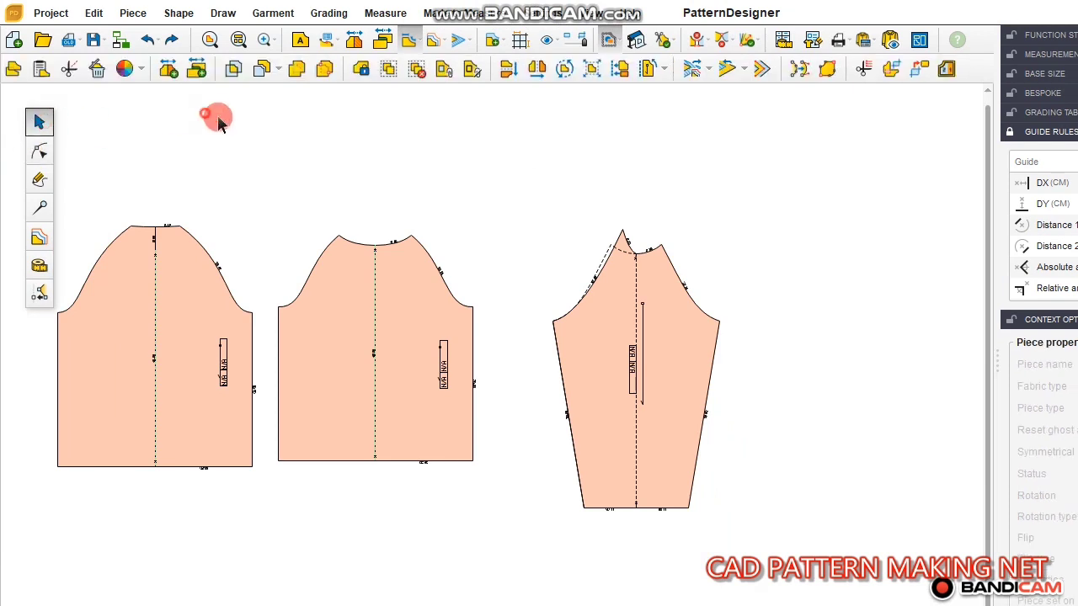
click(633, 354)
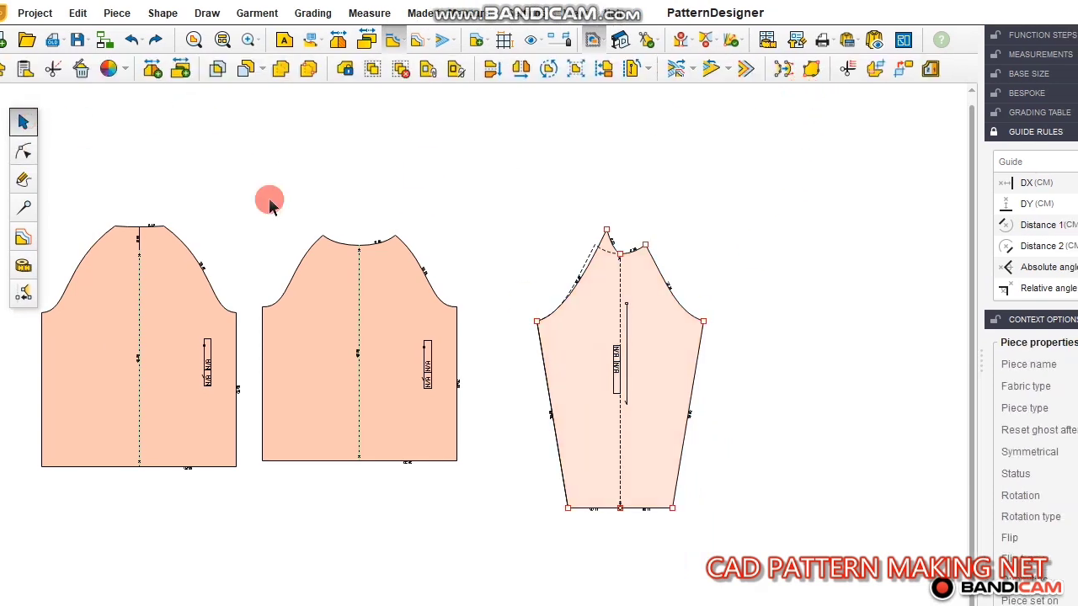
click(24, 152)
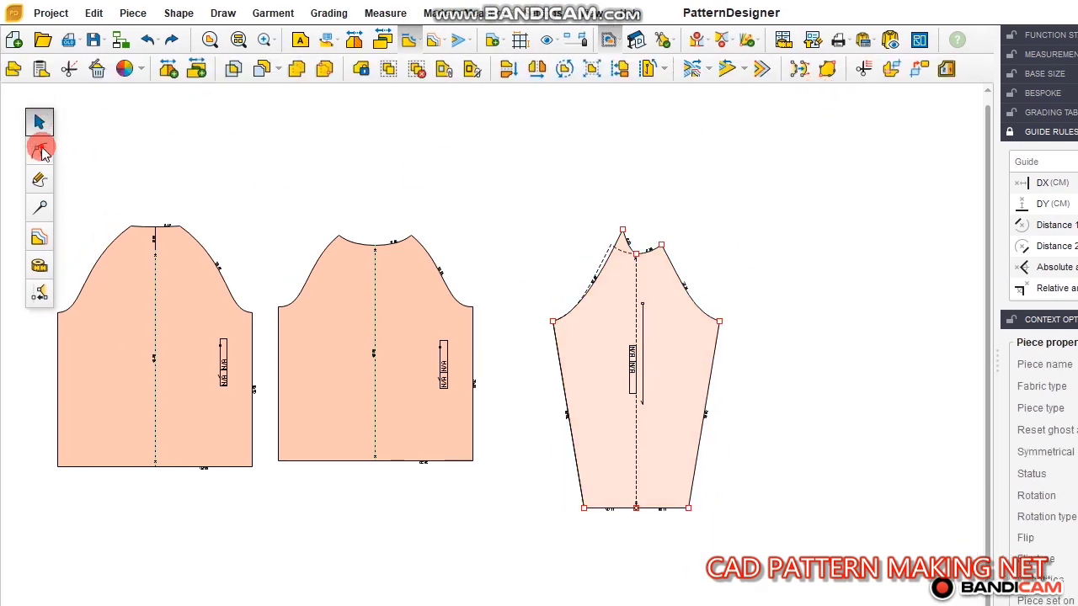
click(829, 68)
click(788, 243)
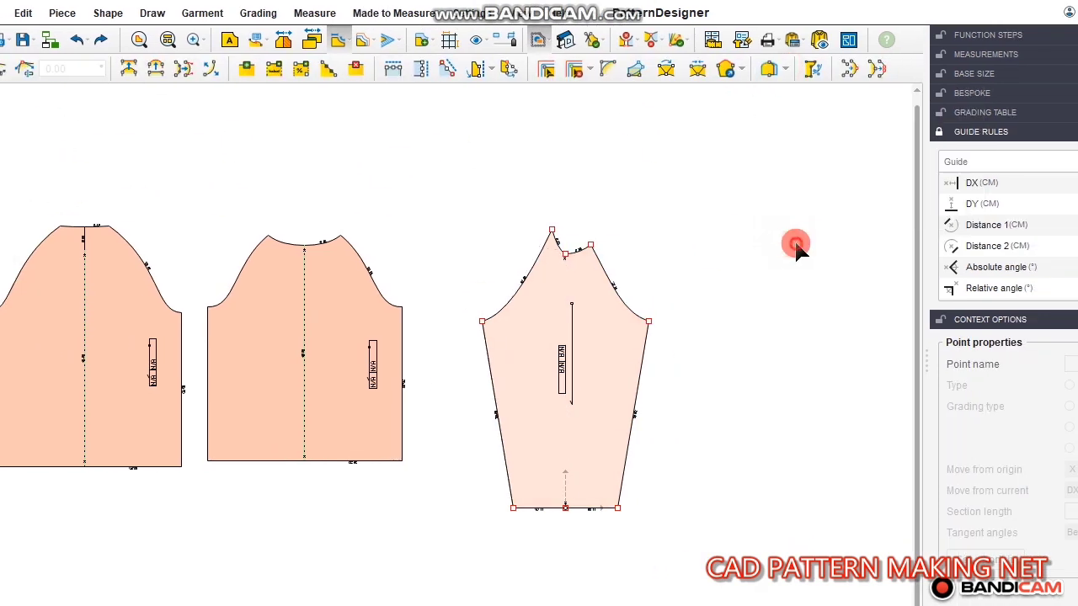
click(796, 243)
scroll(762, 249, down, 3)
scroll(625, 201, up, 2)
click(558, 211)
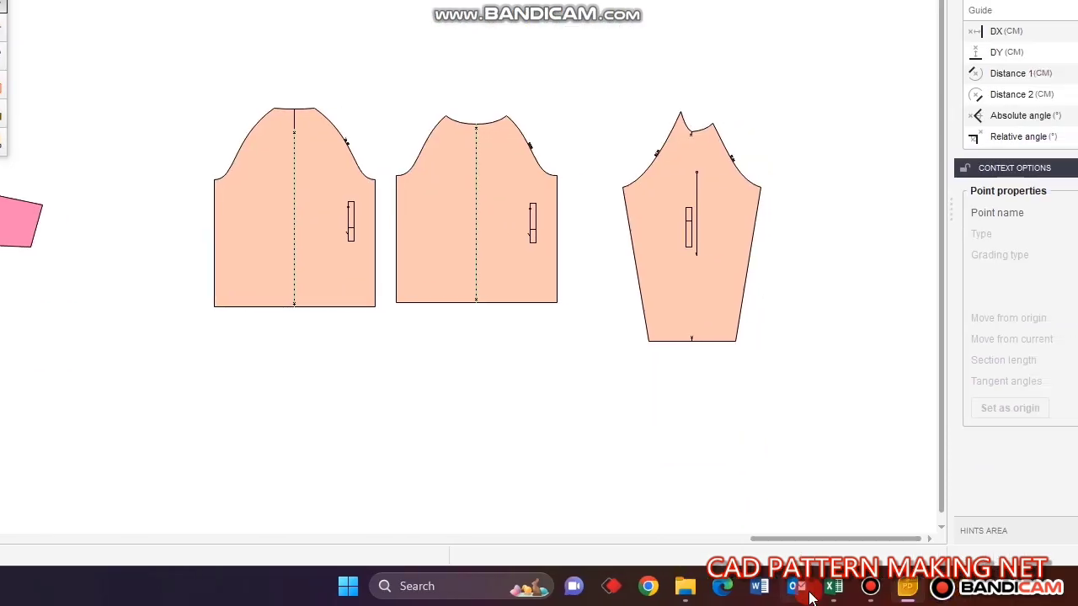
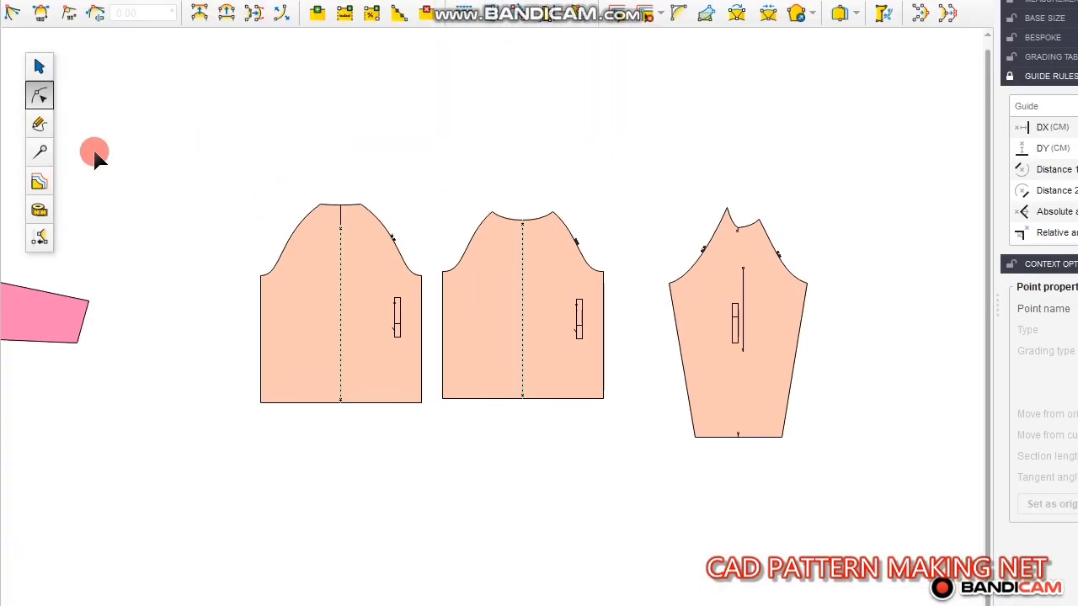
- Draw a rectangle from its centre below the sleeve as the cuff piece, setting its height to 9 cm
click(39, 124)
click(42, 14)
scroll(231, 146, down, 3)
click(527, 426)
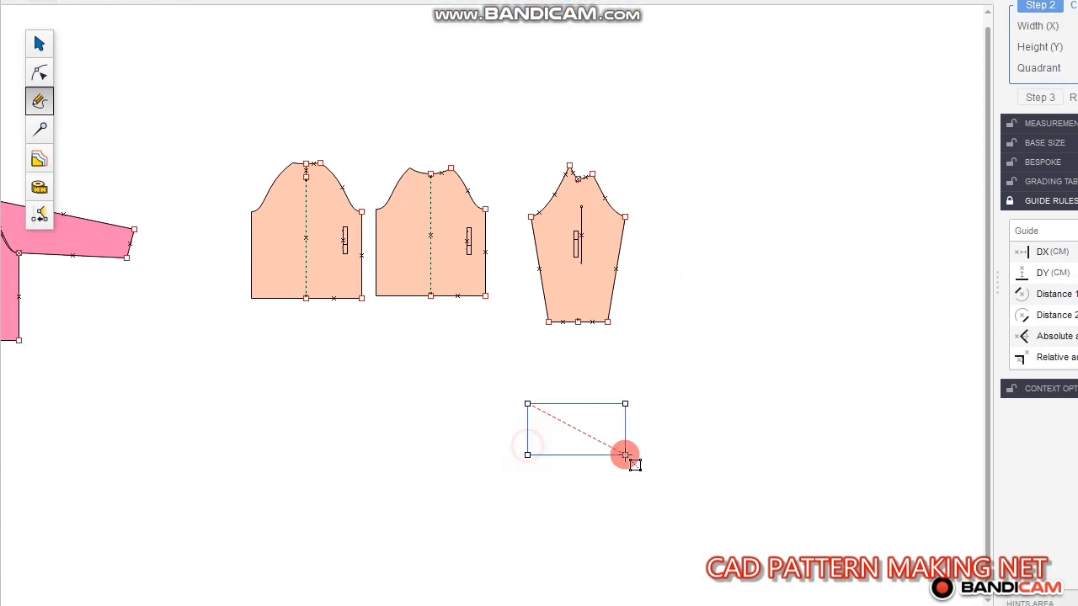
click(625, 455)
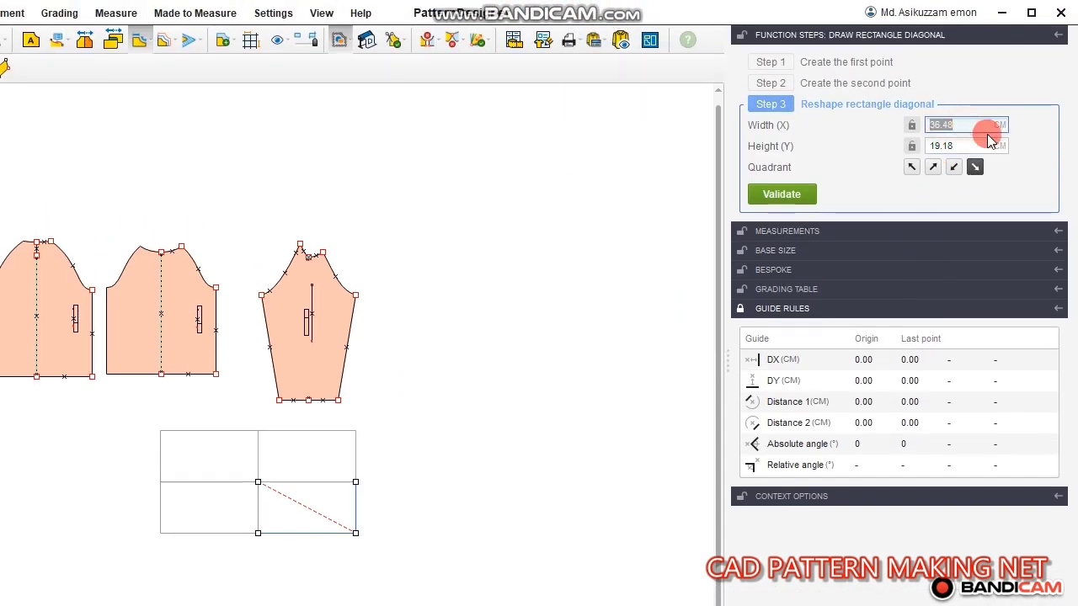
text(5)
key(Tab)
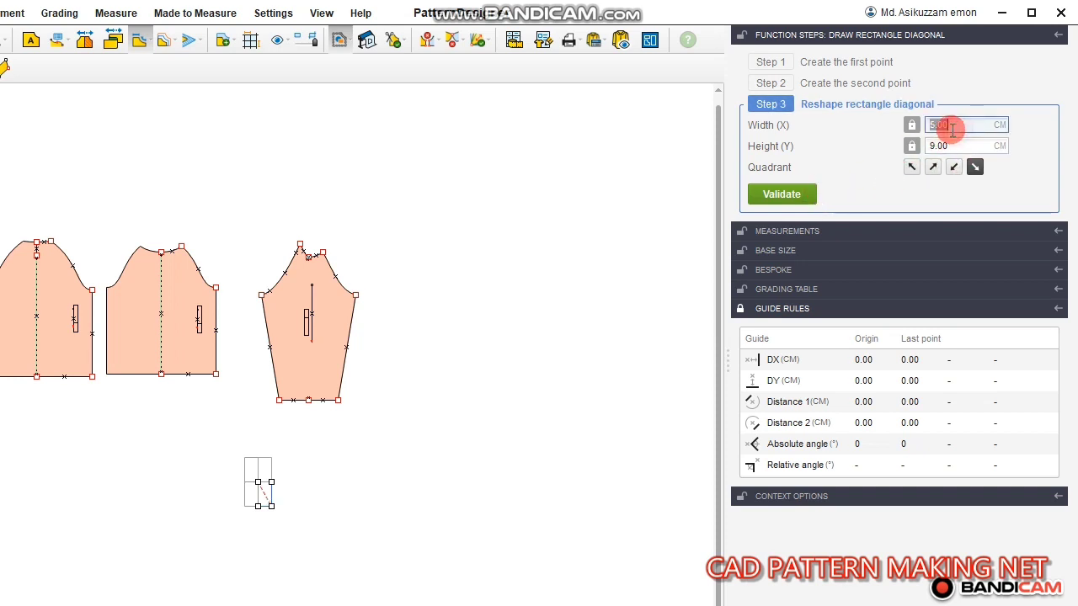
click(796, 200)
- Declare a symmetry axis along the lower edge of the cuff rectangle
click(37, 125)
click(37, 210)
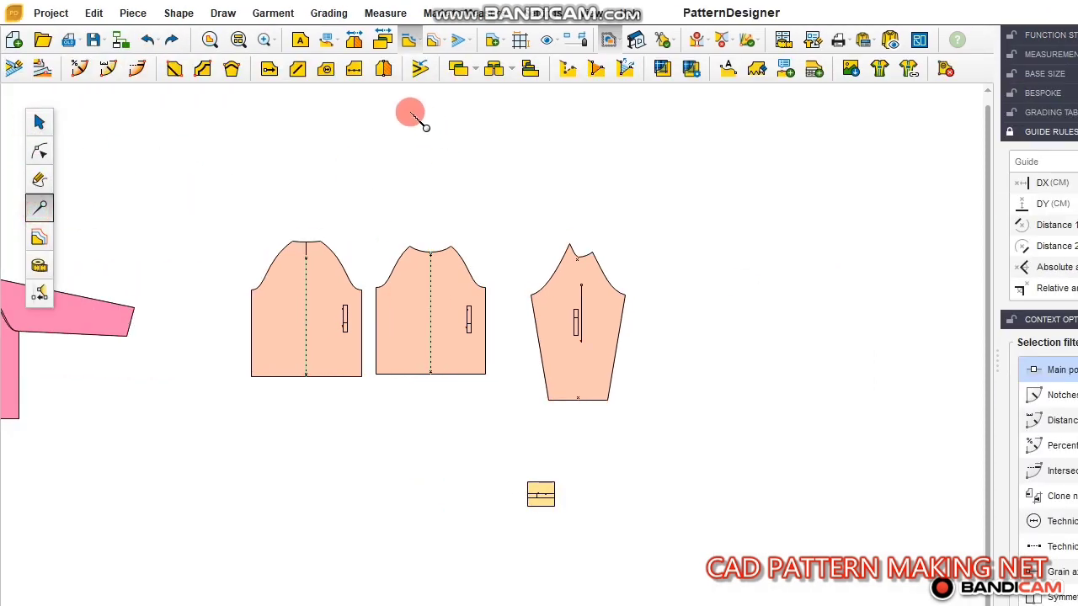
scroll(543, 507, up, 4)
click(535, 522)
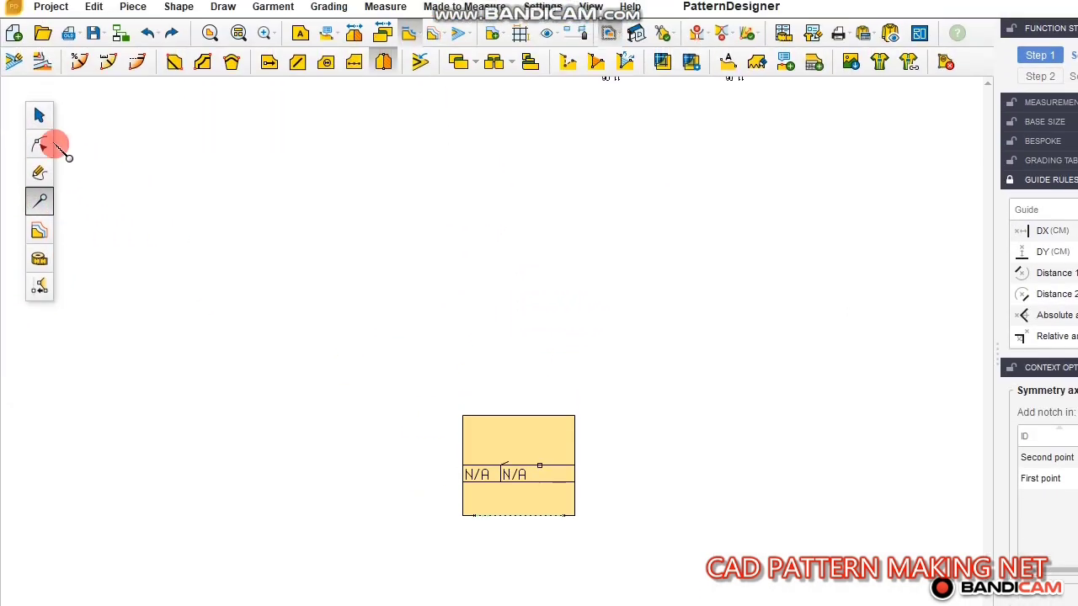
- Move the cuff piece up closer to the sleeve's hem
click(40, 116)
drag(188, 184, 206, 198)
scroll(571, 497, down, 4)
drag(552, 486, 559, 413)
click(667, 417)
scroll(608, 331, up, 1)
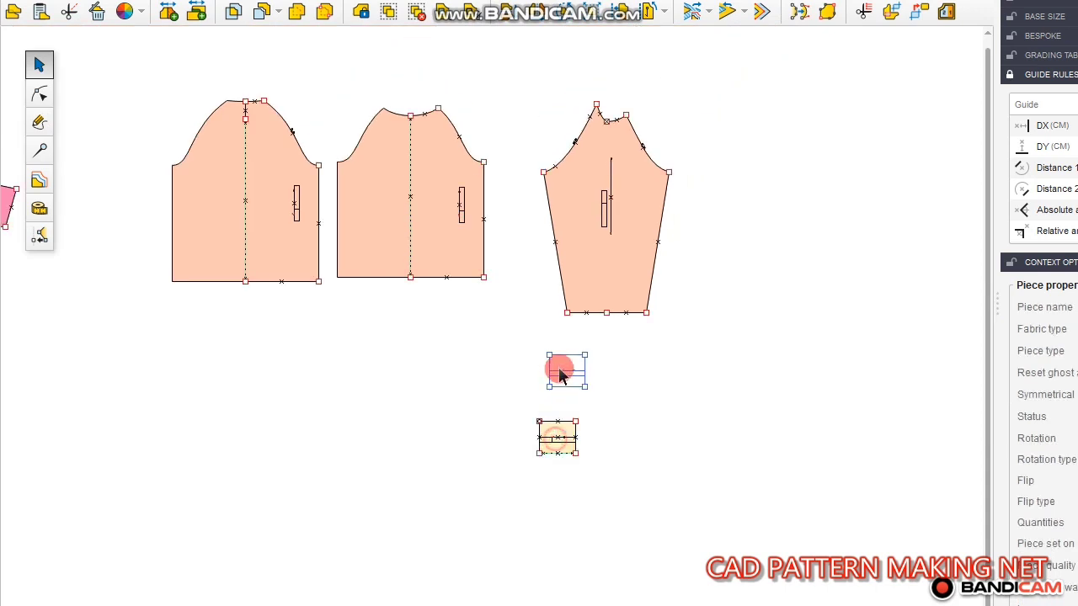
- Shorten the sleeve by shifting all of its hem points 5 cm in the Y direction
scroll(606, 281, up, 2)
click(601, 273)
click(36, 93)
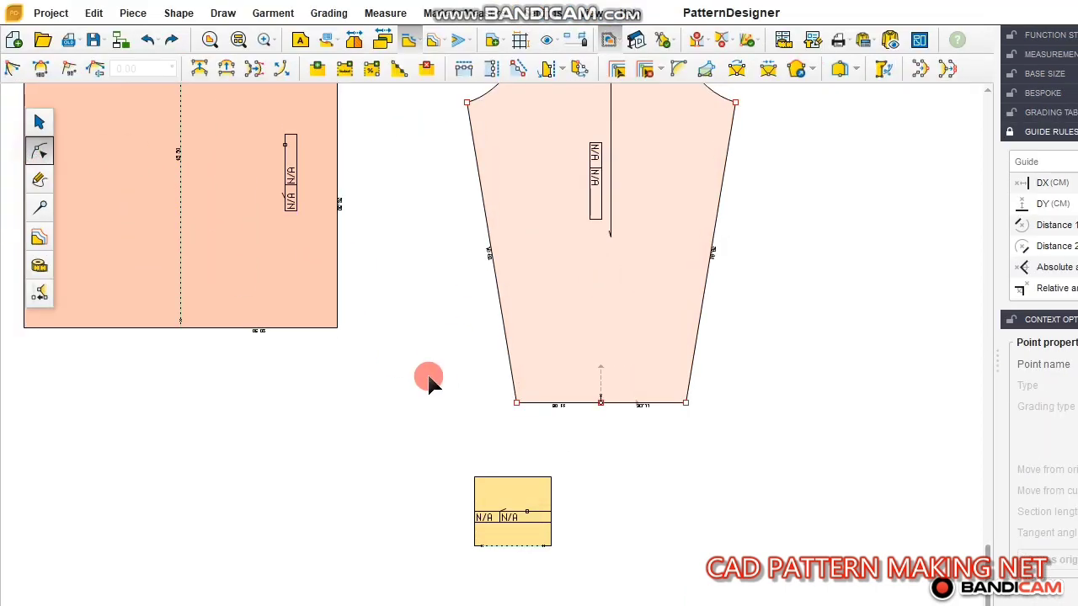
drag(429, 322, 895, 433)
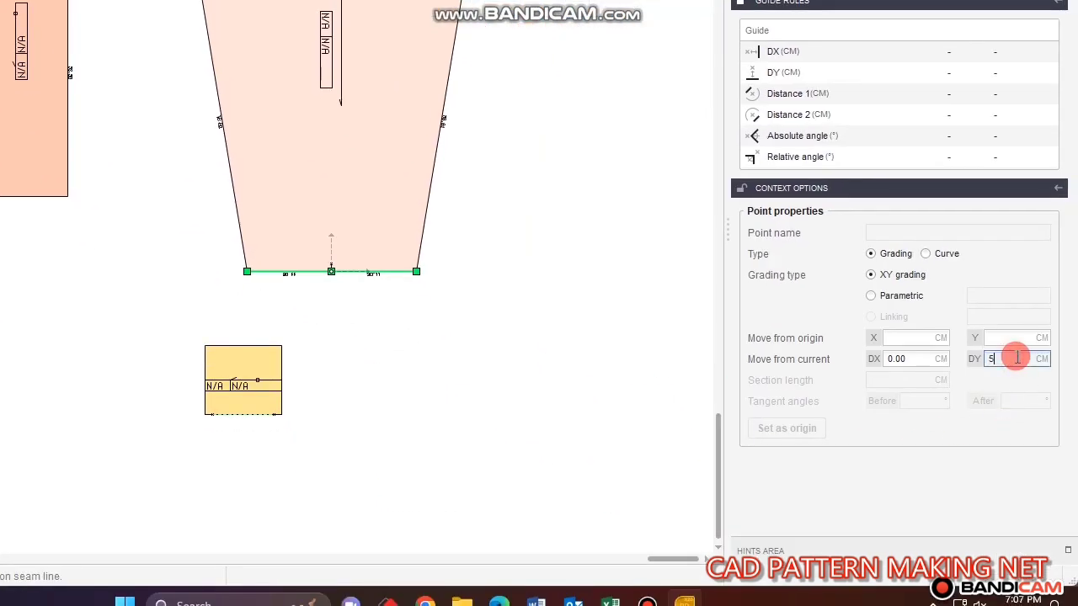
key(Return)
click(387, 404)
- Turn the cuff piece a quarter turn so its symmetry axis is vertical, and place it directly below the sleeve hem
scroll(404, 328, down, 2)
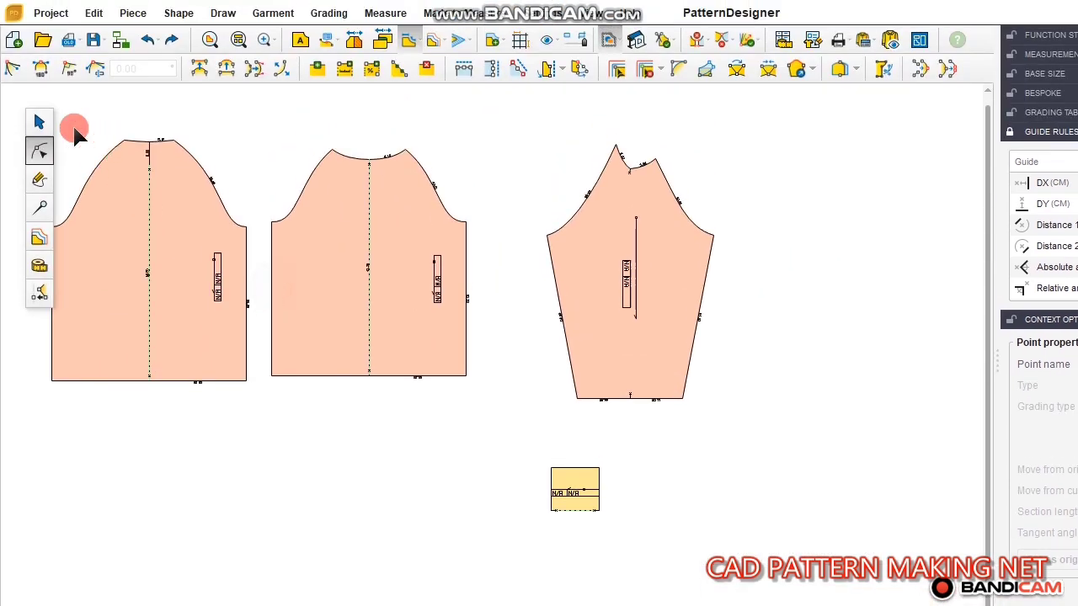
click(39, 121)
drag(581, 490, 642, 453)
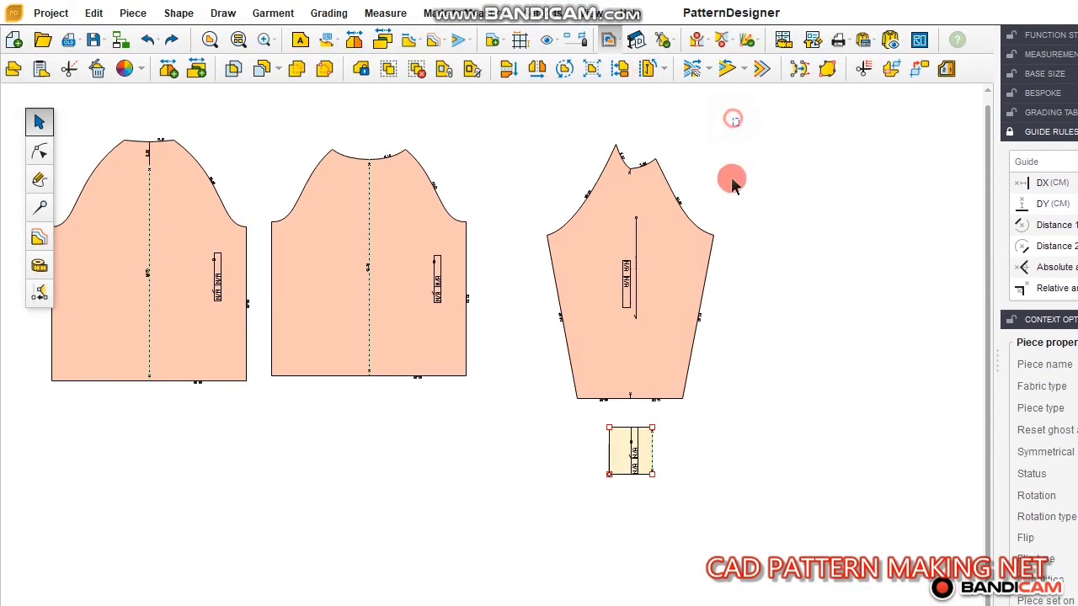
click(733, 120)
- Show the cuff's symmetric half and snap the upper end of its symmetry axis to the sleeve hem's midpoint
scroll(604, 514, up, 5)
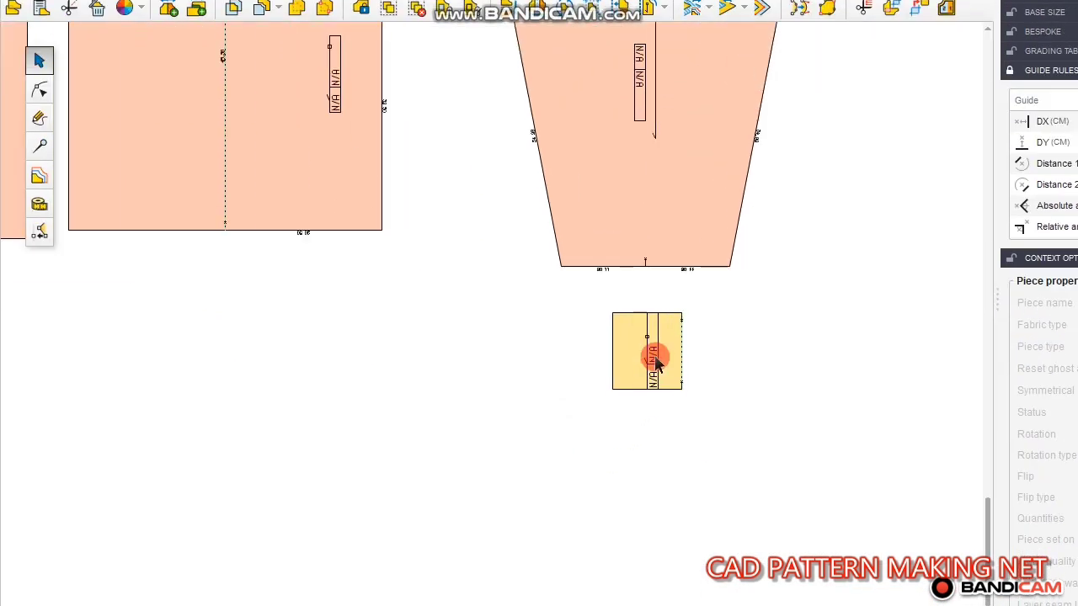
click(653, 420)
click(356, 41)
scroll(625, 394, up, 3)
click(666, 411)
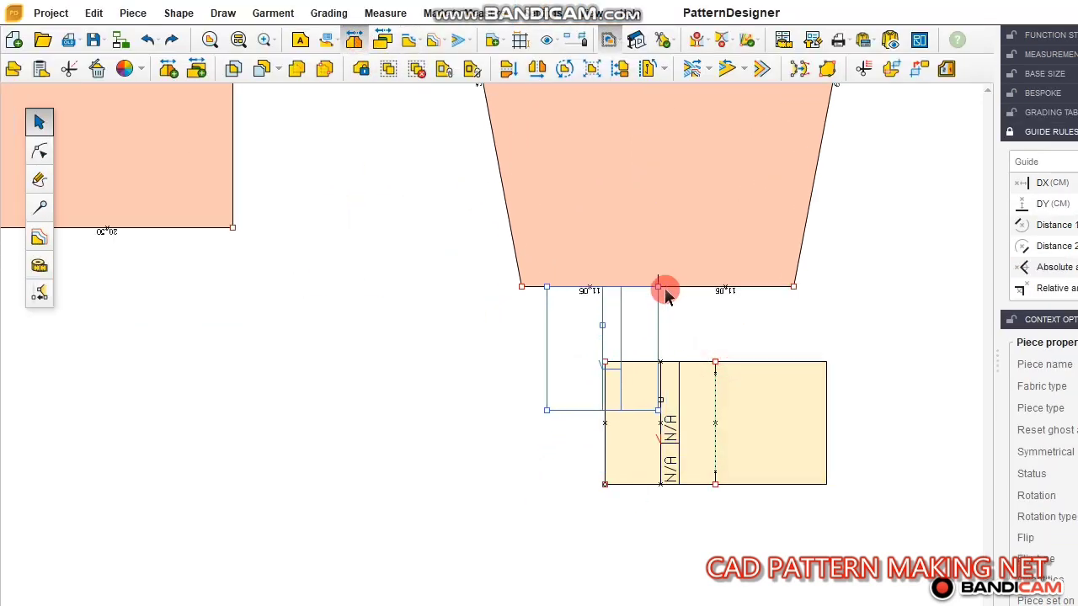
drag(665, 289, 662, 288)
click(386, 393)
scroll(499, 421, down, 3)
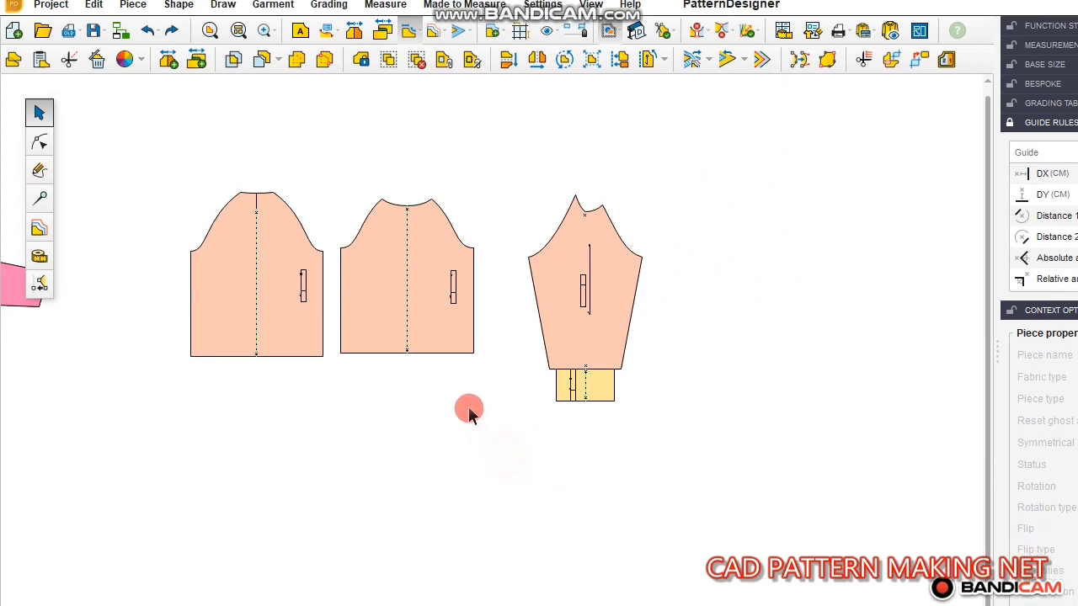
- Put seam allowances around the back, front, sleeve and cuff pieces together
click(280, 288)
click(410, 281)
click(471, 185)
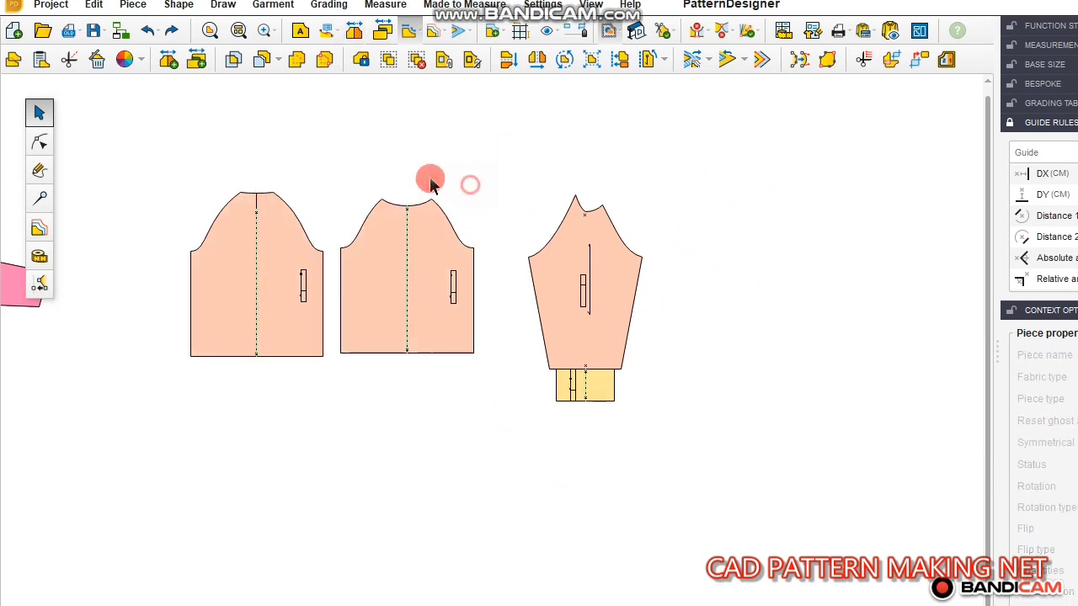
drag(140, 136, 748, 442)
click(452, 41)
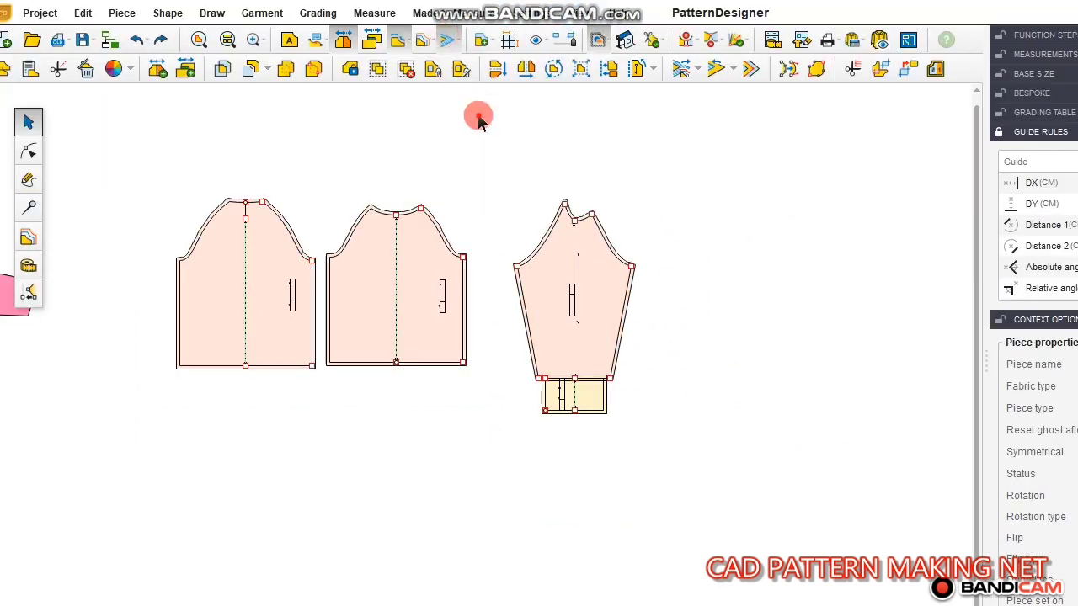
click(476, 117)
- Widen the seam allowance along the hem lines of the front and back pieces
click(38, 207)
scroll(412, 409, up, 3)
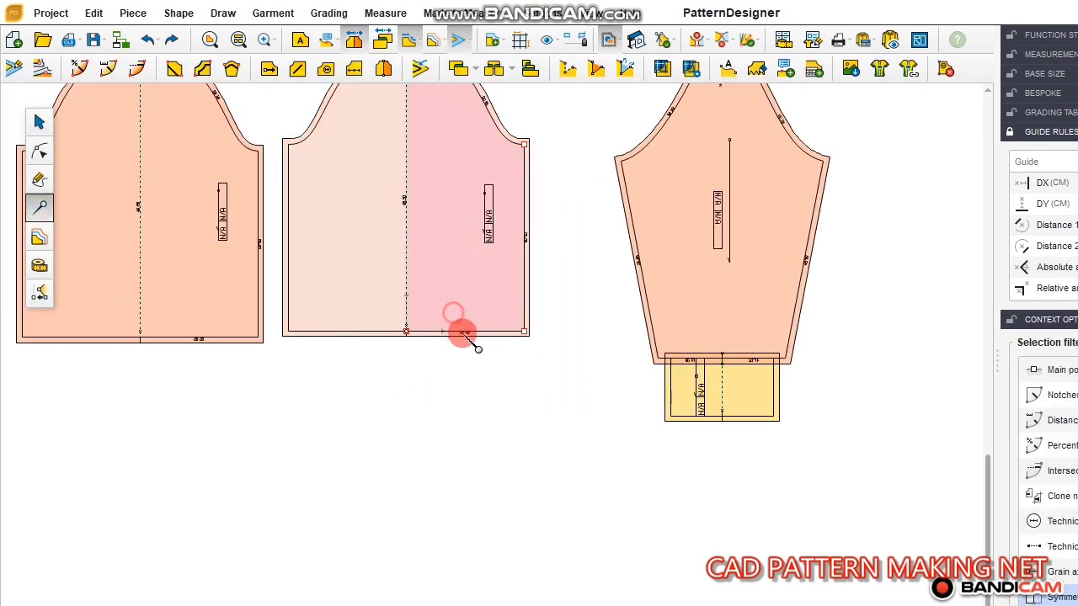
click(465, 331)
click(240, 337)
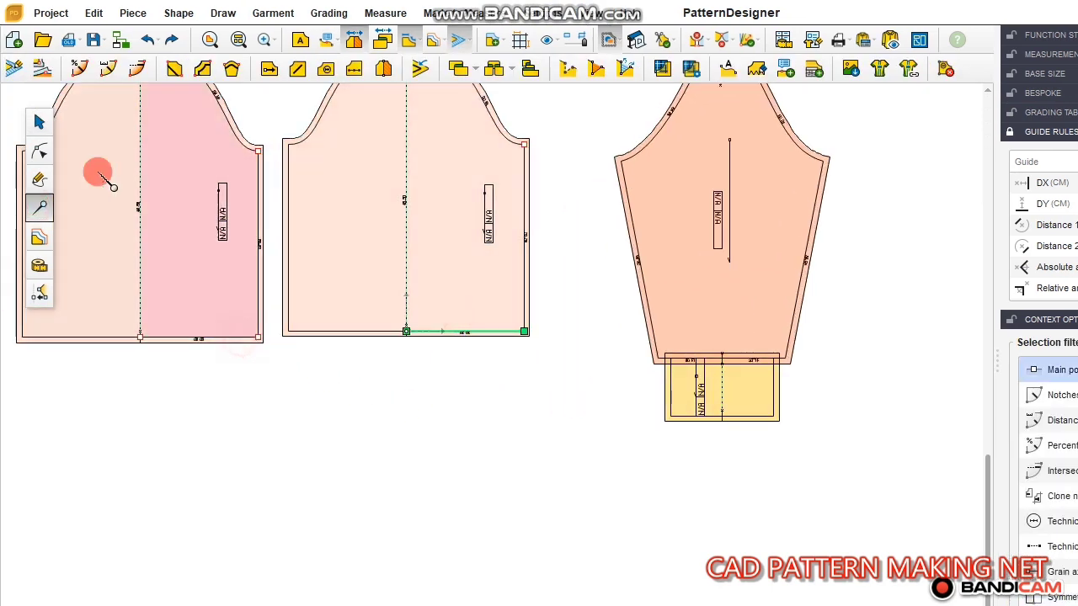
click(202, 339)
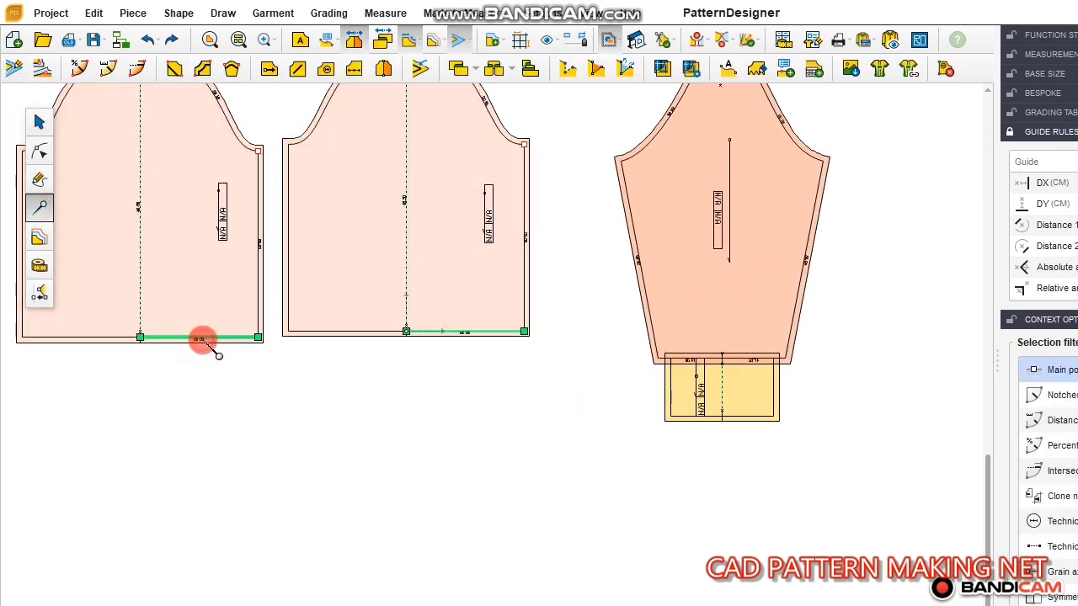
click(14, 67)
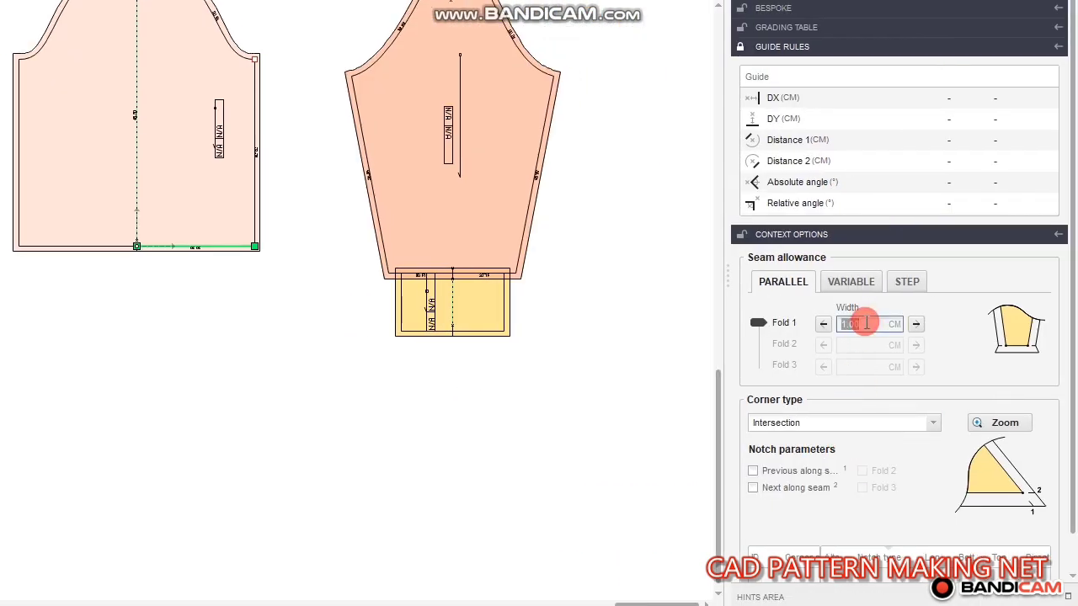
click(284, 489)
scroll(370, 402, down, 3)
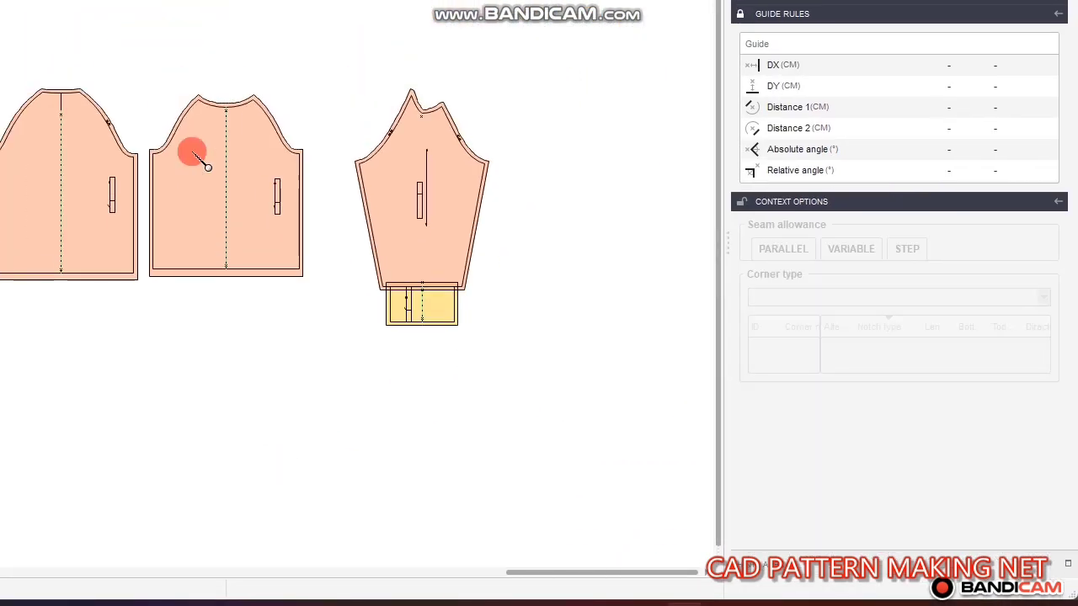
- Move the cuff clear of the sleeve hem and assign it the Rib fabric type
click(38, 121)
scroll(680, 403, up, 2)
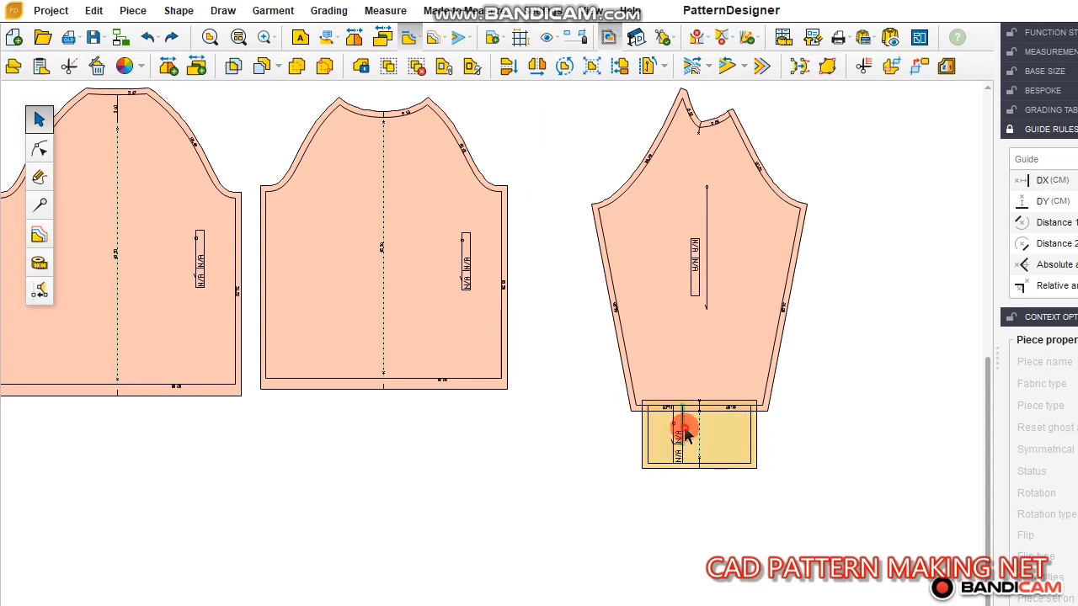
drag(685, 432, 704, 526)
click(1043, 320)
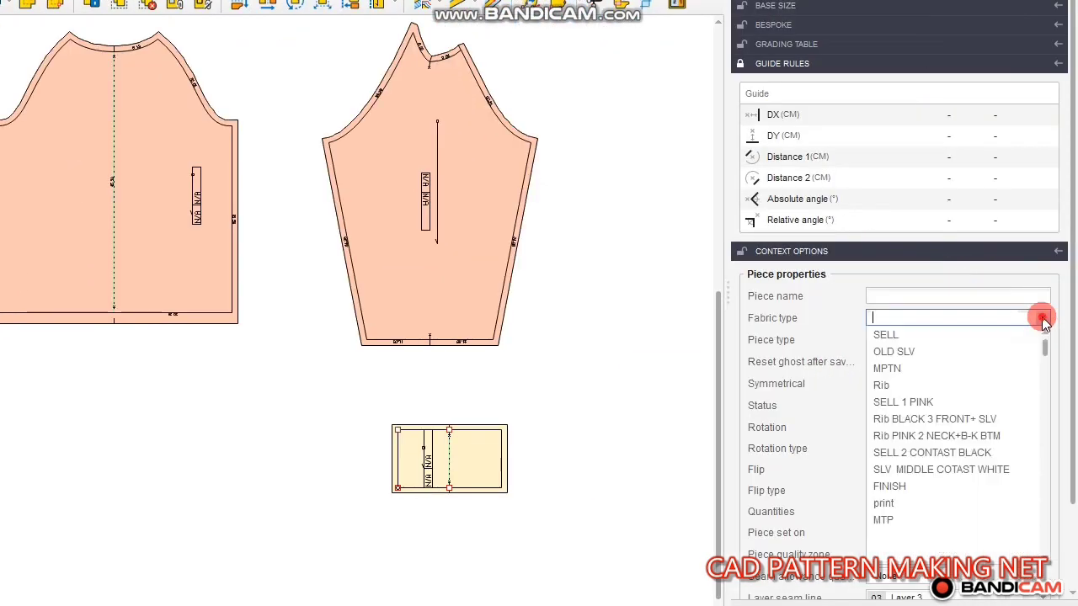
click(881, 385)
click(628, 428)
- Take the seam allowances off the back, front and sleeve pieces, leaving the cuff out of the selection
scroll(537, 335, down, 2)
click(510, 303)
click(356, 121)
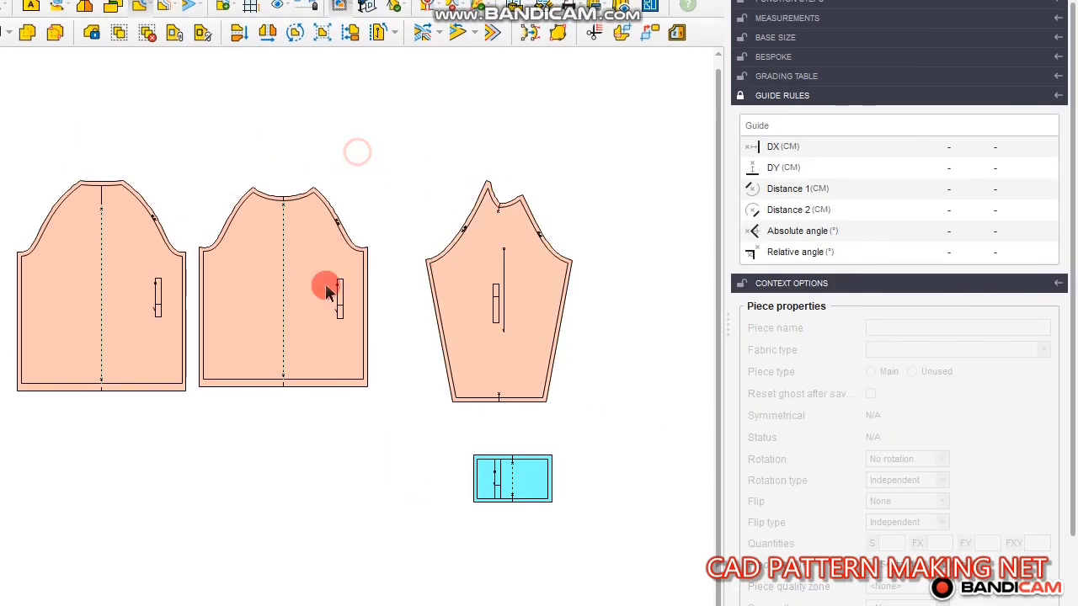
click(308, 274)
drag(194, 139, 893, 493)
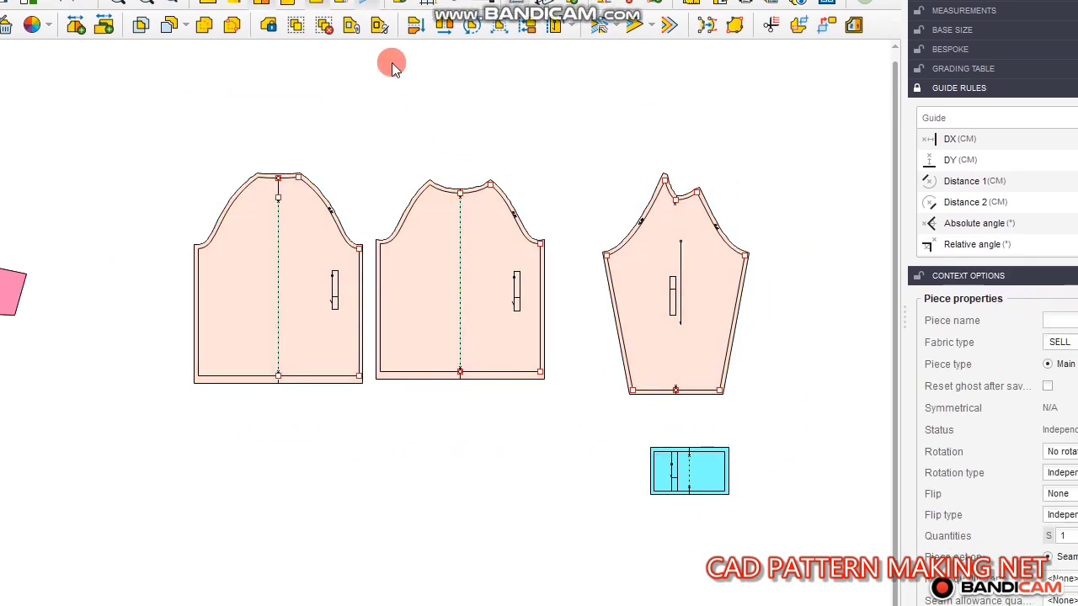
click(582, 287)
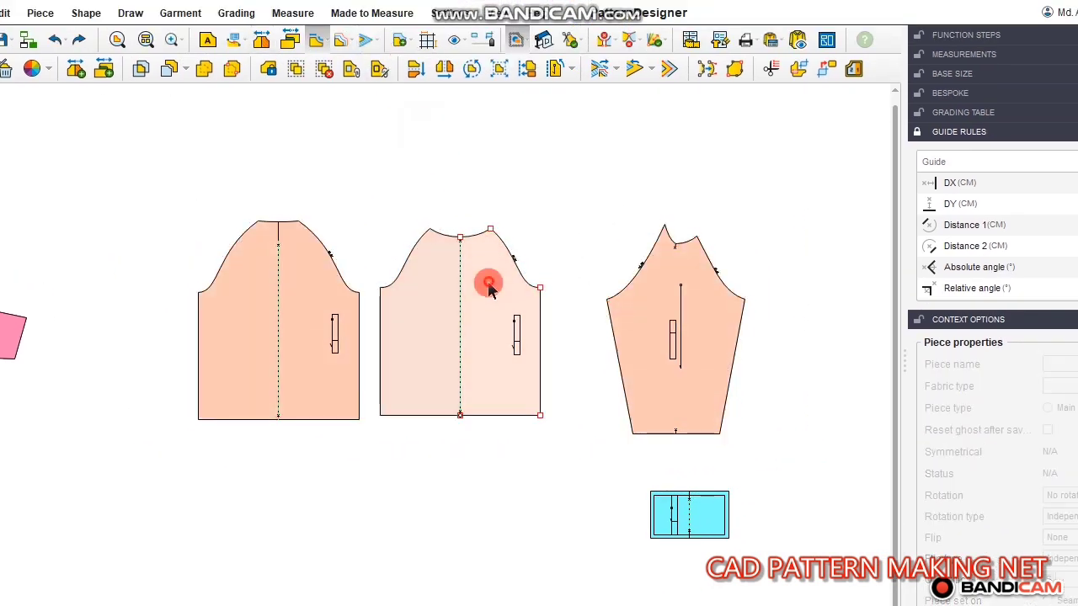
- Lay the front piece over the back and rotate the sleeve a quarter turn so its neckline faces the body
drag(491, 288, 363, 296)
drag(679, 329, 511, 298)
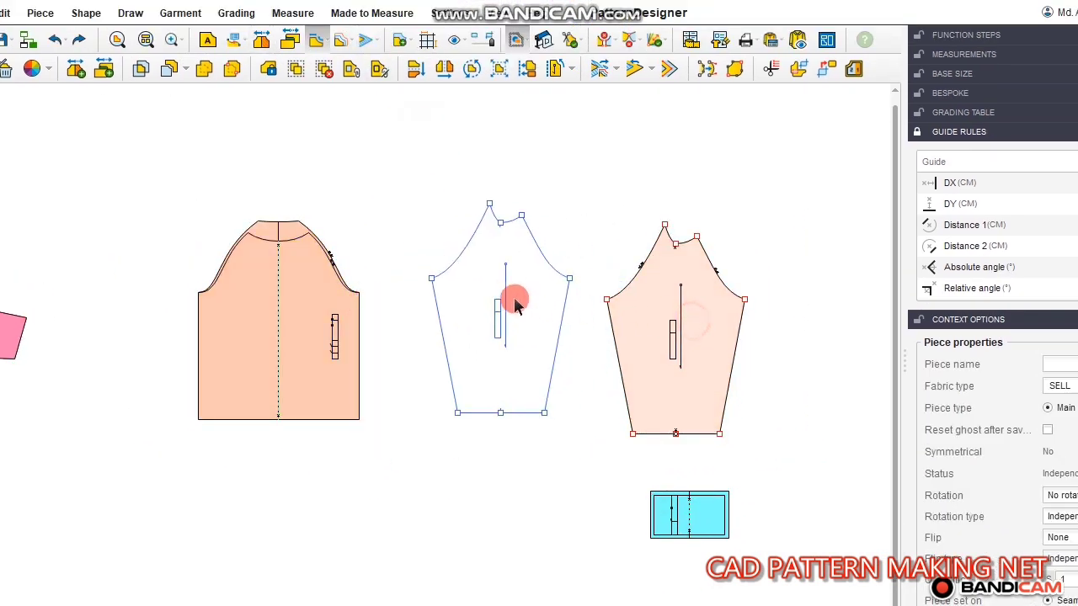
click(573, 76)
click(590, 99)
click(442, 326)
- Move the rotated sleeve up beside the raglan curves of the stacked body pieces, with its neck point near their neckline
scroll(396, 333, up, 1)
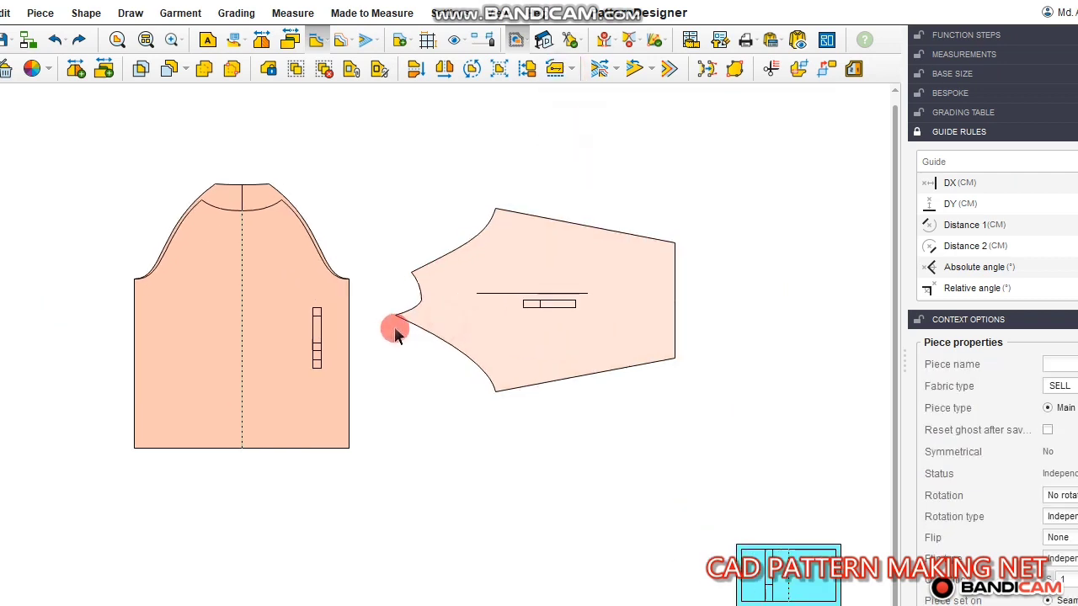
scroll(395, 333, up, 1)
drag(399, 313, 304, 173)
scroll(357, 258, down, 5)
scroll(371, 244, up, 1)
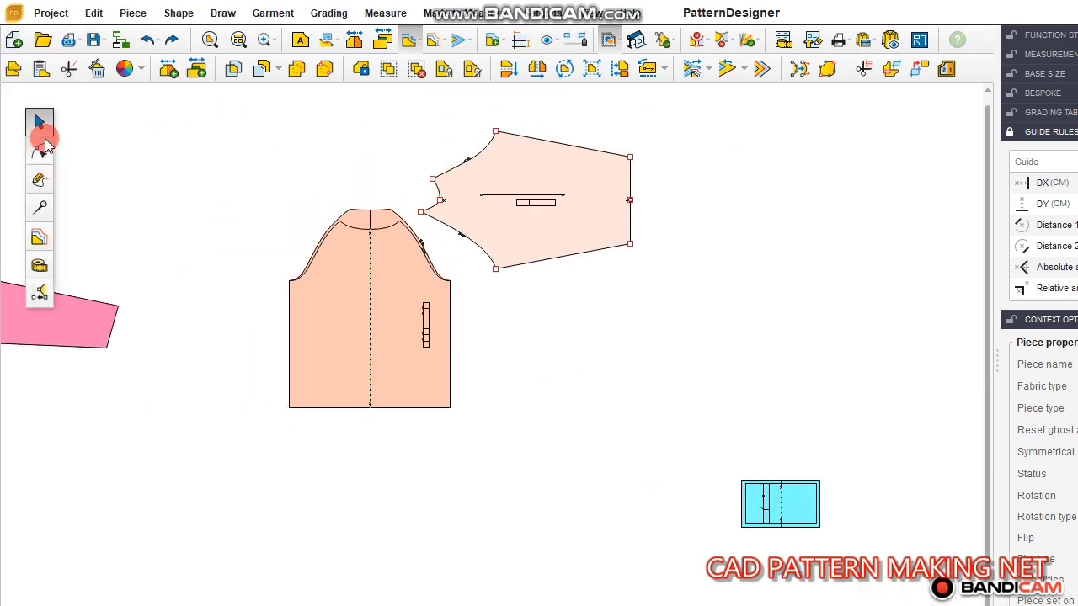
click(859, 67)
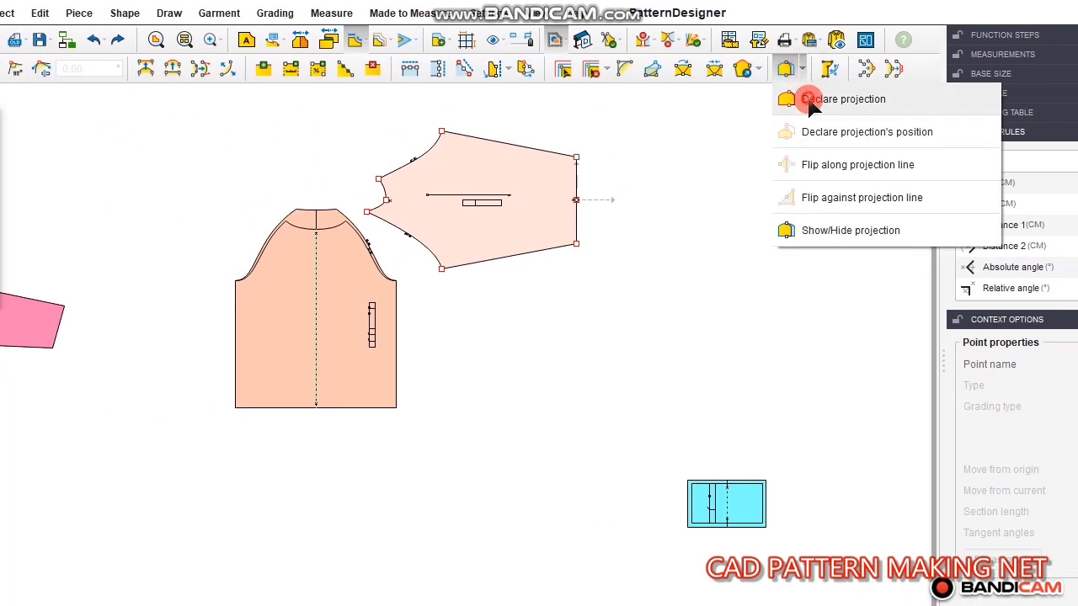
click(862, 97)
click(384, 199)
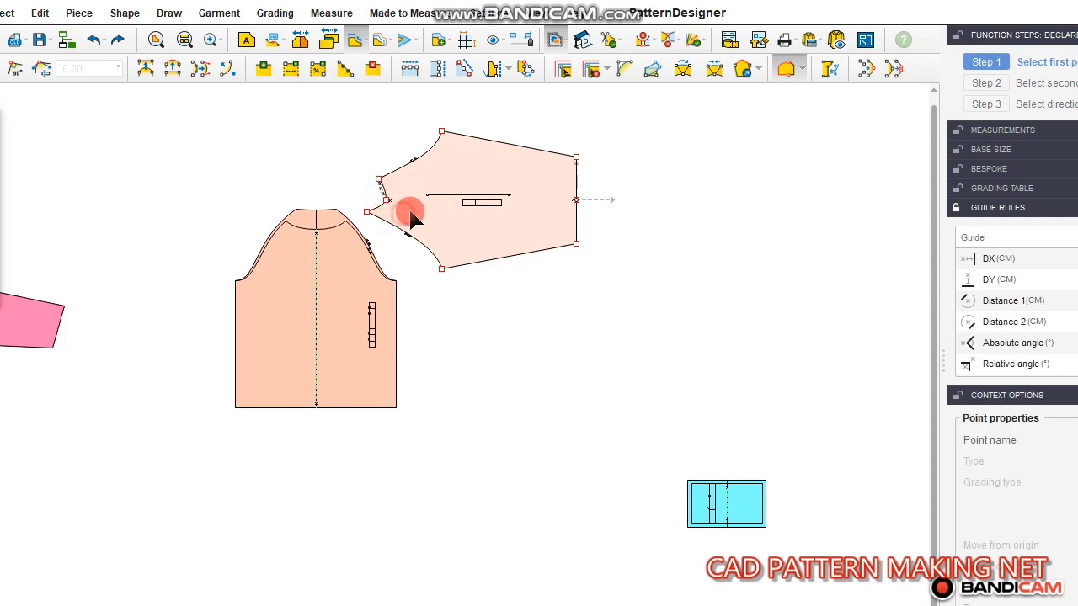
click(385, 200)
scroll(386, 201, up, 4)
click(20, 115)
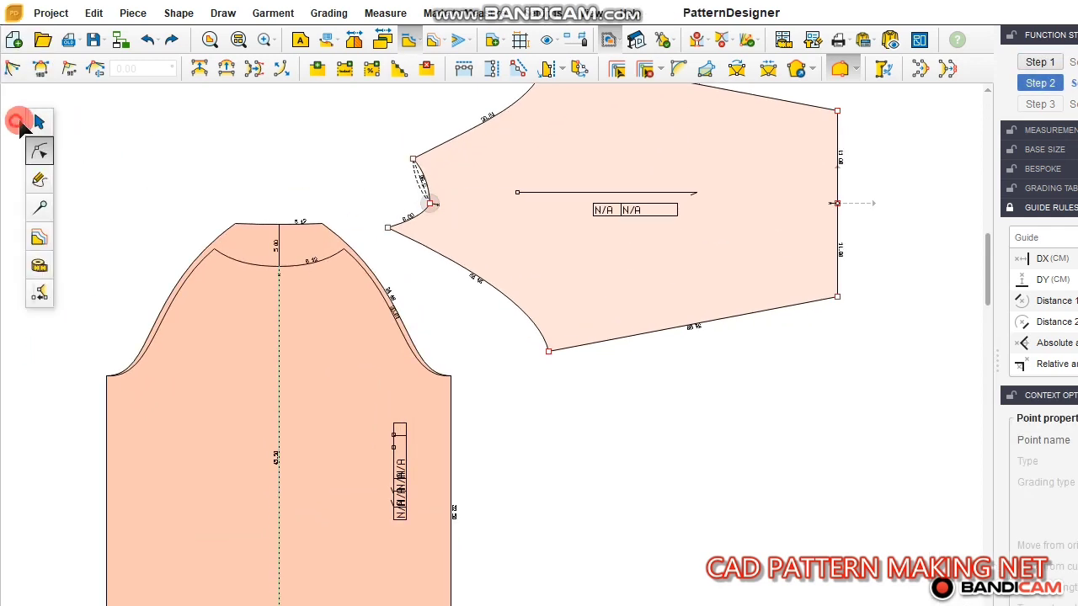
click(106, 69)
click(151, 41)
scroll(292, 223, down, 4)
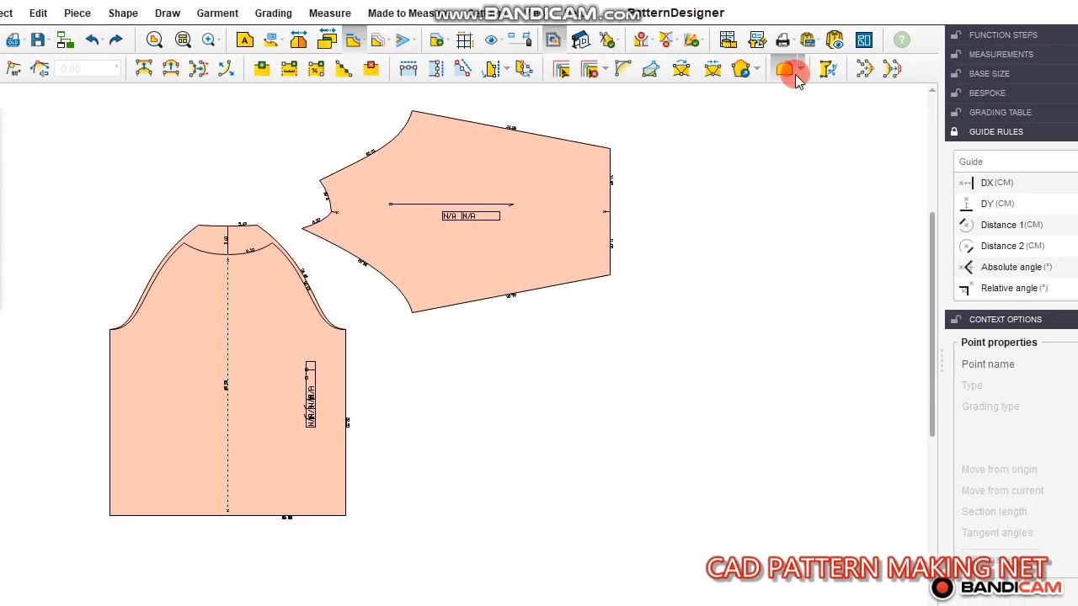
click(853, 68)
click(802, 73)
click(830, 96)
click(414, 202)
click(335, 217)
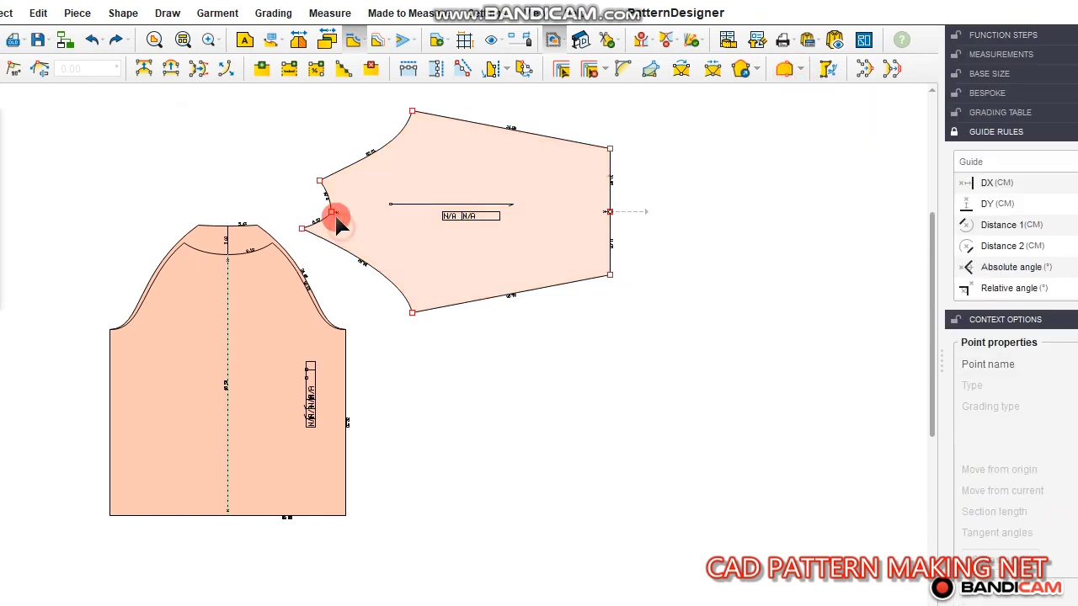
click(603, 243)
click(502, 224)
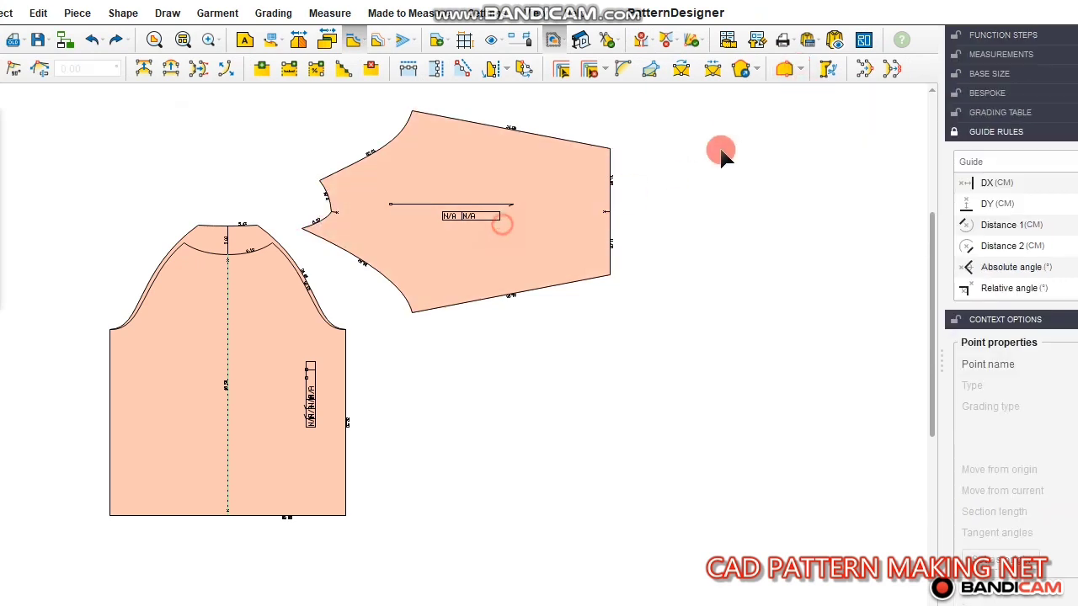
- Declare a projection line along the sleeve's centre, from the neckline's middle point to the hem's middle point, taking the upper half as direction
click(804, 74)
click(775, 96)
click(332, 212)
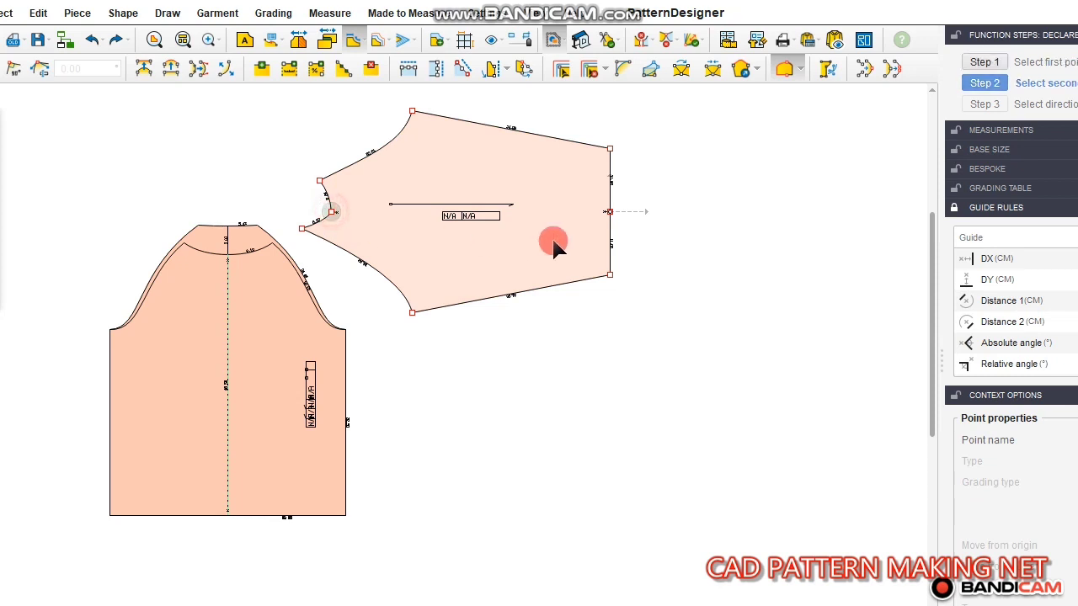
click(609, 212)
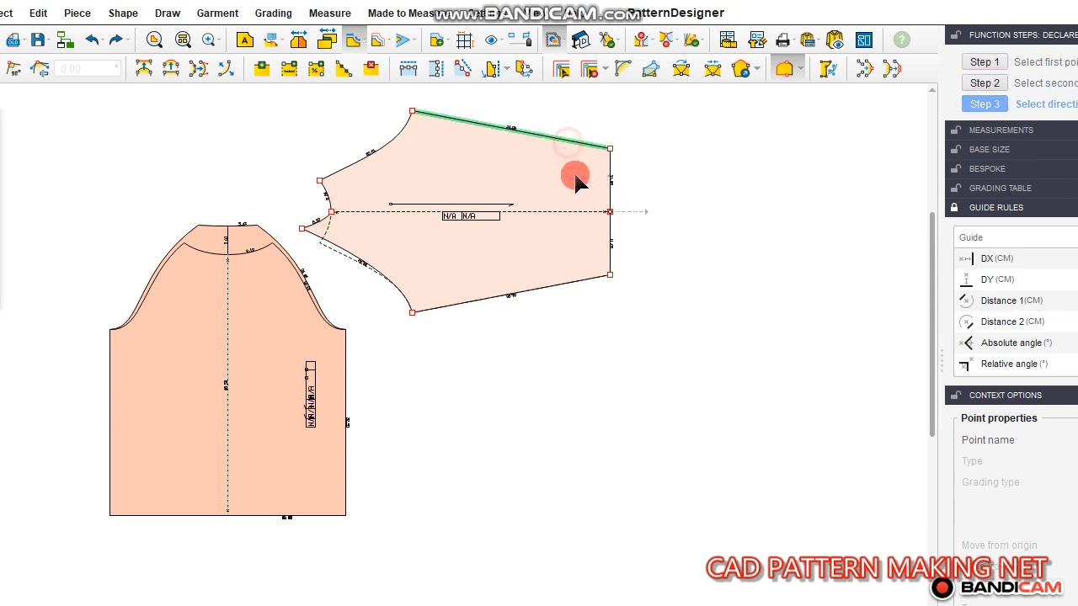
click(569, 143)
click(693, 284)
- Move the sleeve so its neck point sits on the end of the back neckline of the stacked body pieces
click(39, 122)
scroll(334, 239, up, 3)
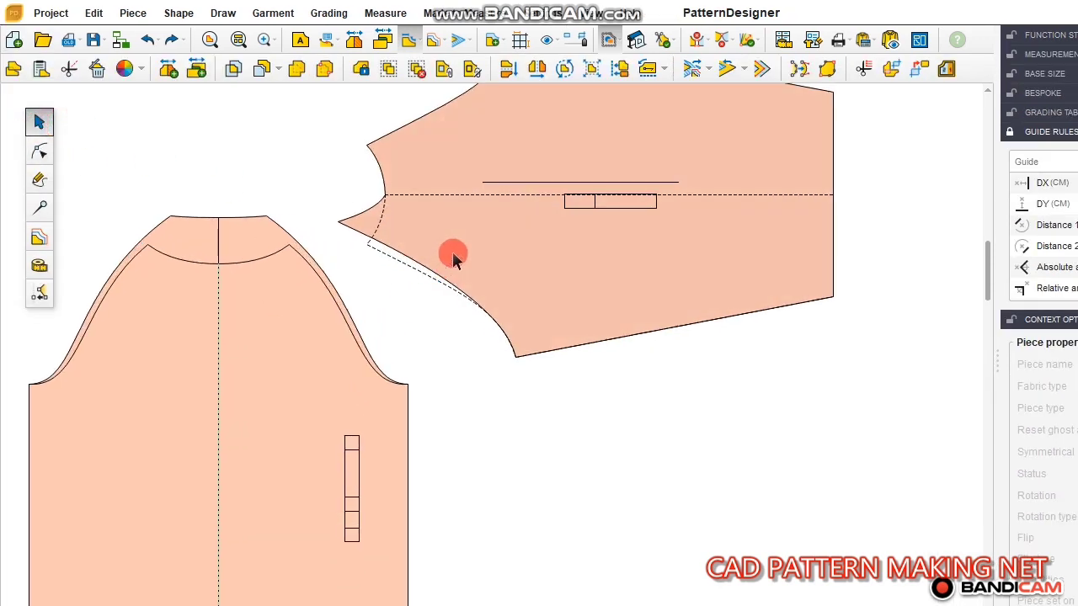
click(452, 257)
drag(342, 222, 266, 221)
scroll(392, 368, down, 2)
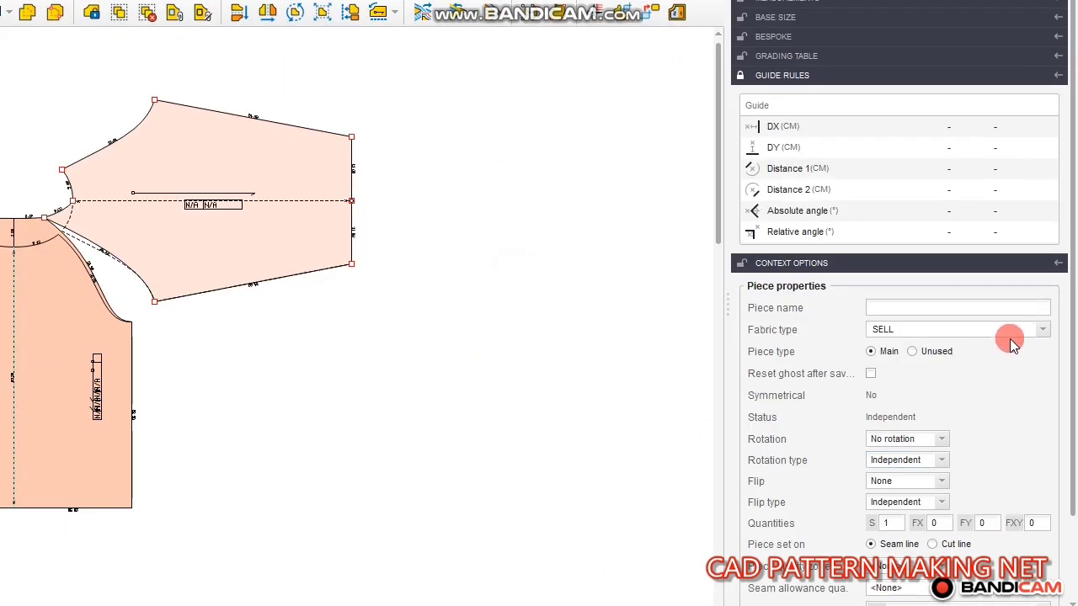
- Set the sleeve's fabric type to CONTAST
click(1041, 331)
click(906, 331)
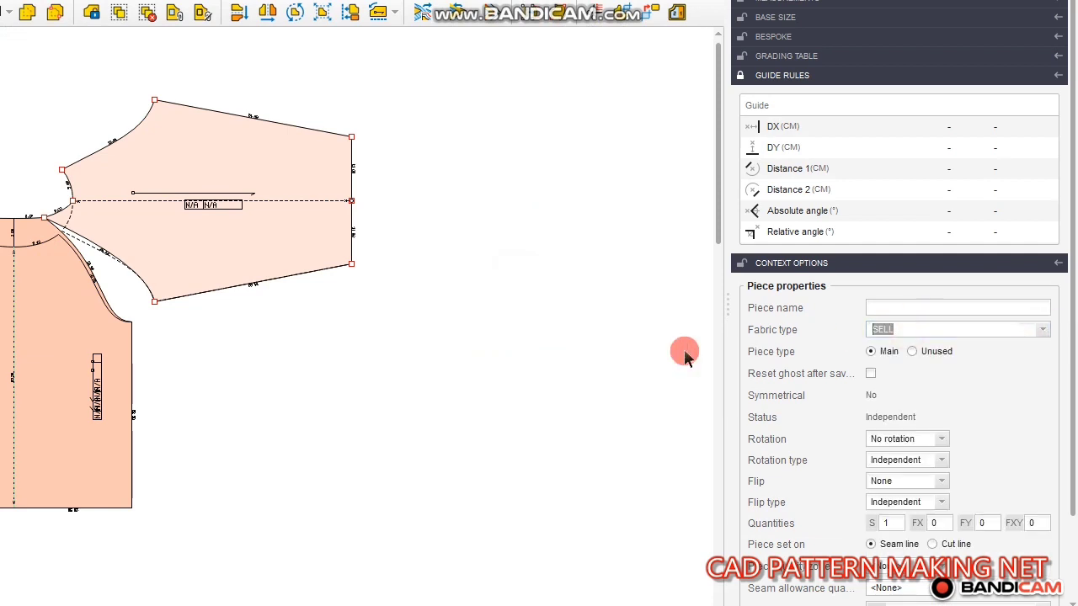
key(BackSpace)
text(CONTAST)
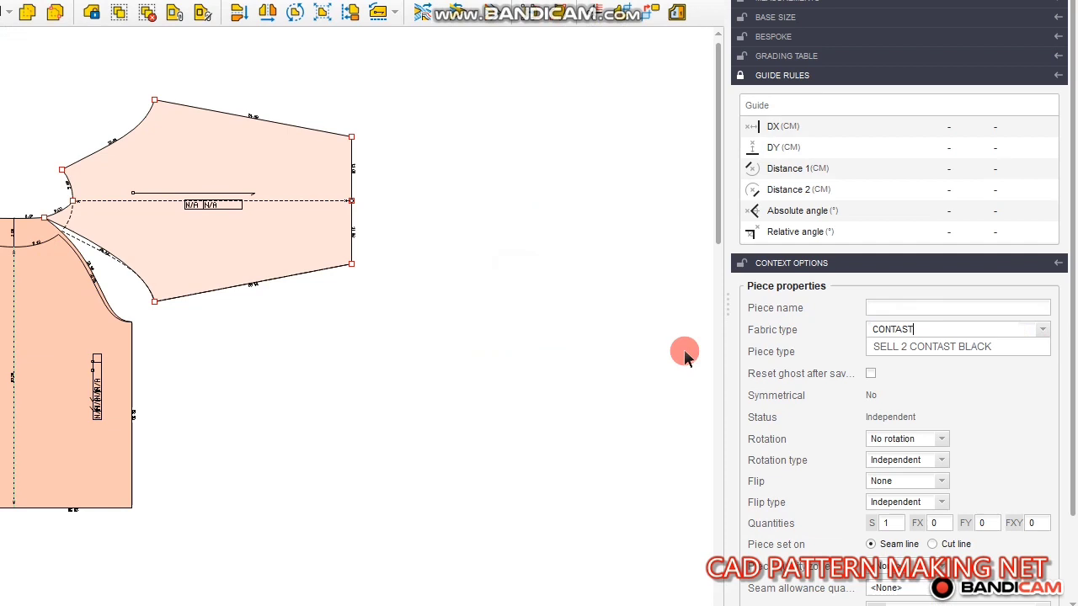
key(Return)
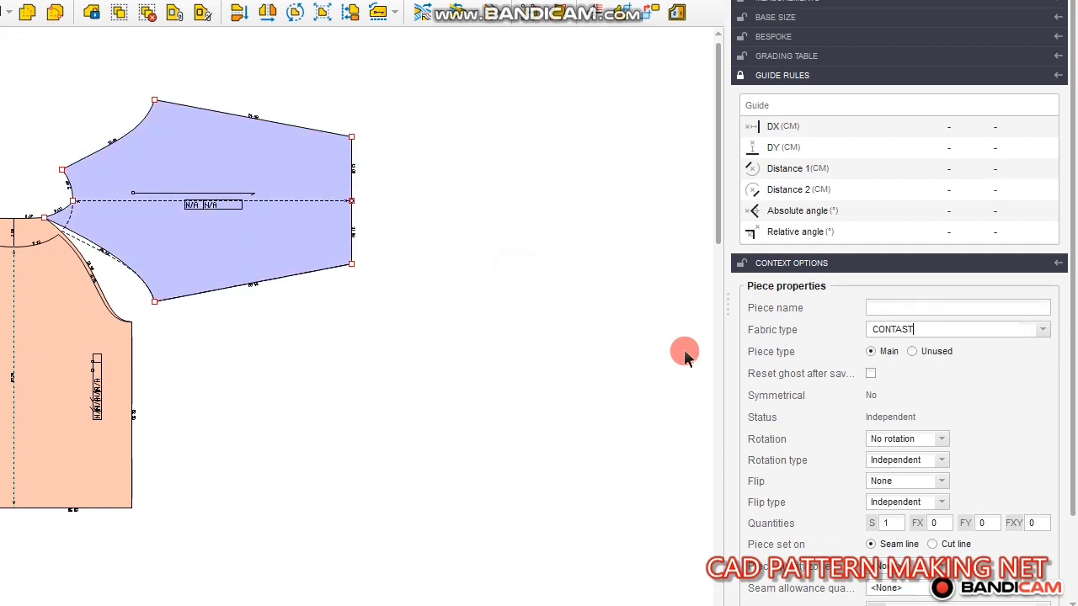
click(488, 376)
- Rotate the sleeve about its neck point until its underarm point reaches the body's underarm corner
scroll(173, 228, up, 3)
click(269, 250)
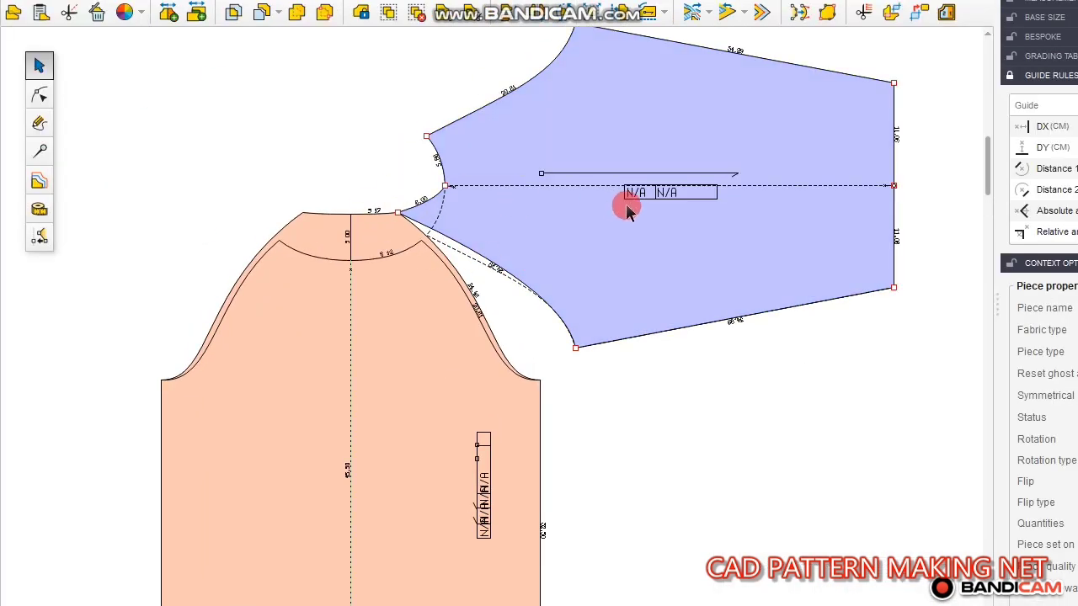
click(562, 13)
scroll(677, 206, up, 6)
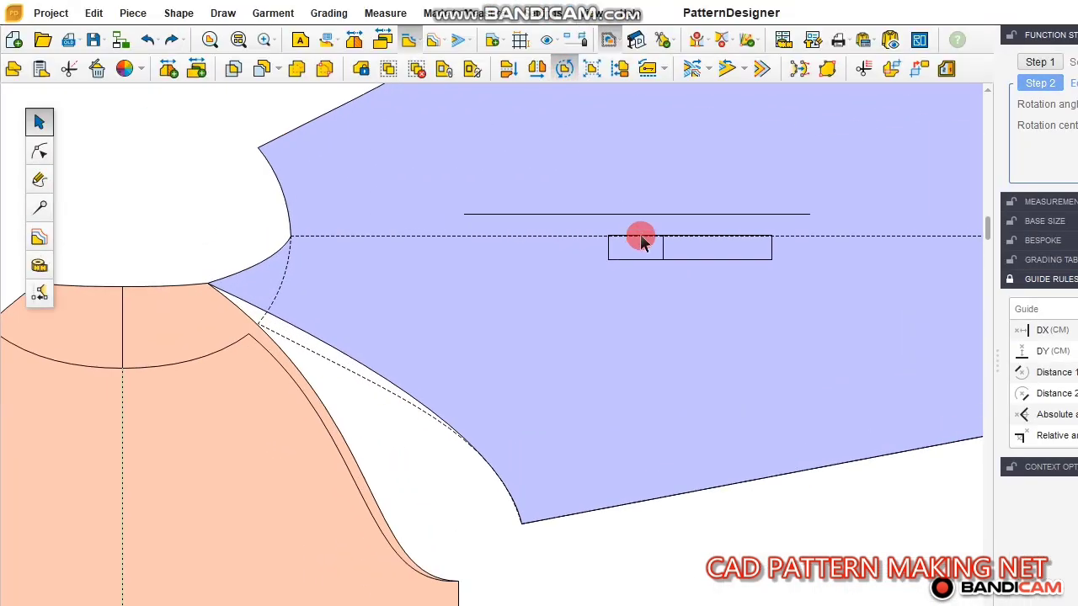
click(208, 283)
scroll(337, 251, down, 2)
click(454, 425)
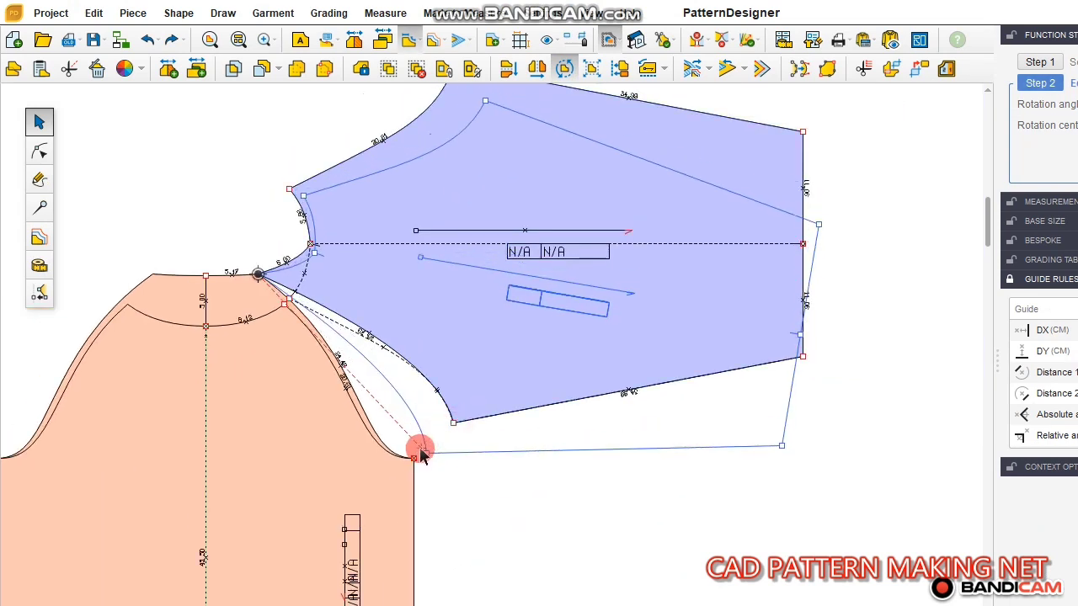
click(413, 457)
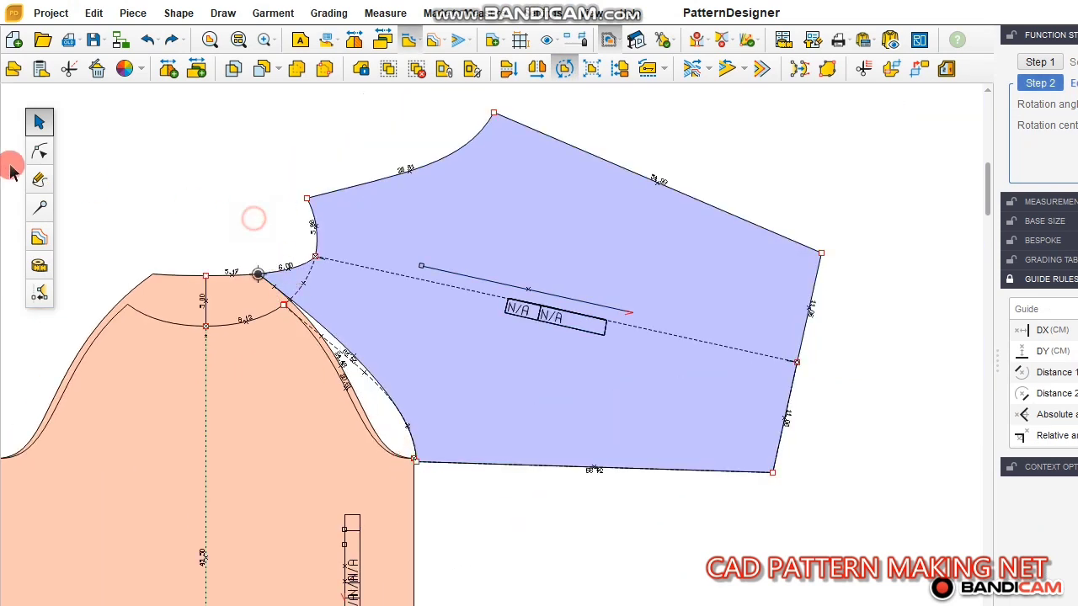
click(32, 121)
scroll(411, 241, down, 2)
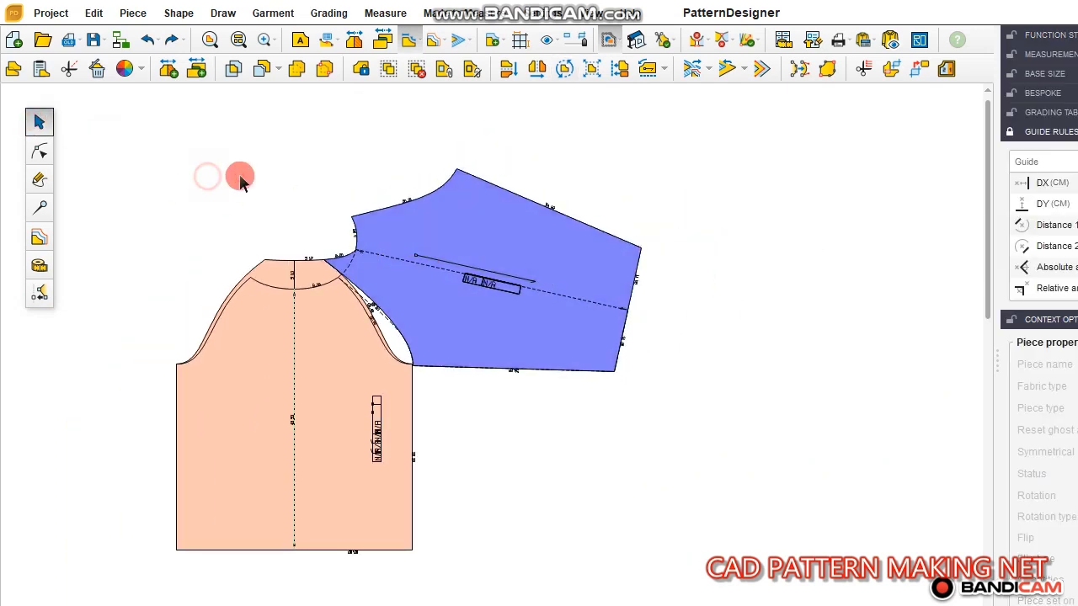
- Examine how the rotated sleeve's neckline and raglan seam run into the body's neckline and raglan curves
scroll(240, 174, down, 2)
scroll(358, 177, up, 2)
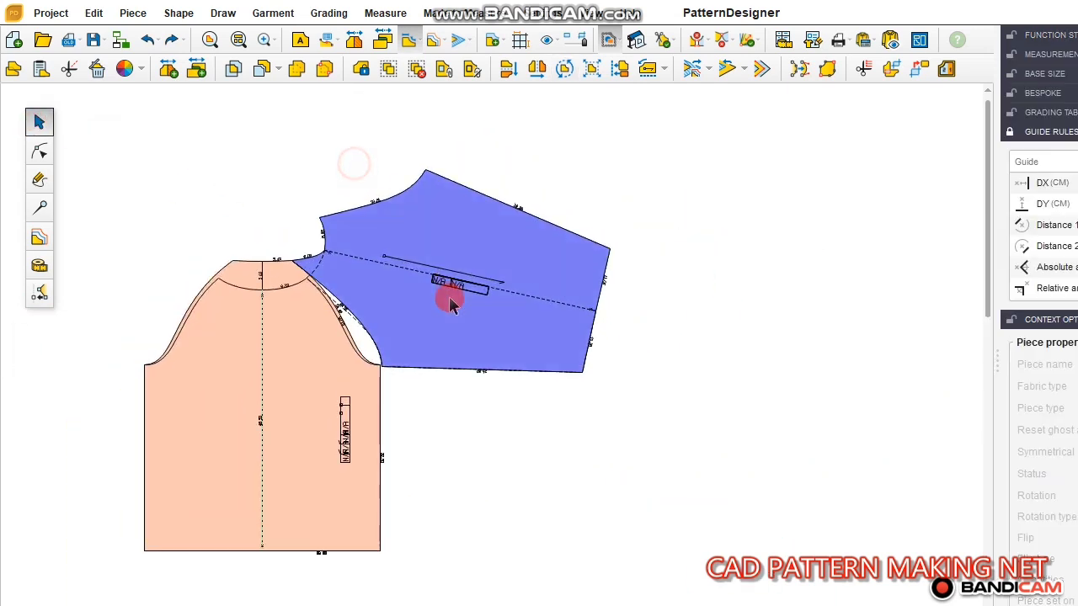
click(479, 326)
click(696, 381)
click(406, 320)
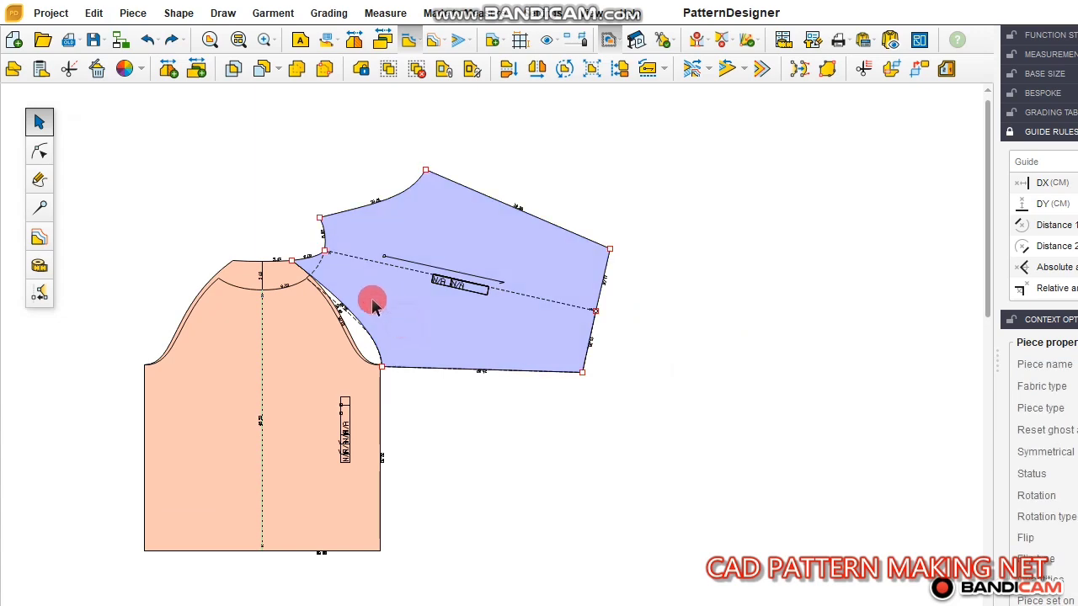
scroll(363, 282, up, 4)
click(282, 286)
scroll(324, 240, up, 3)
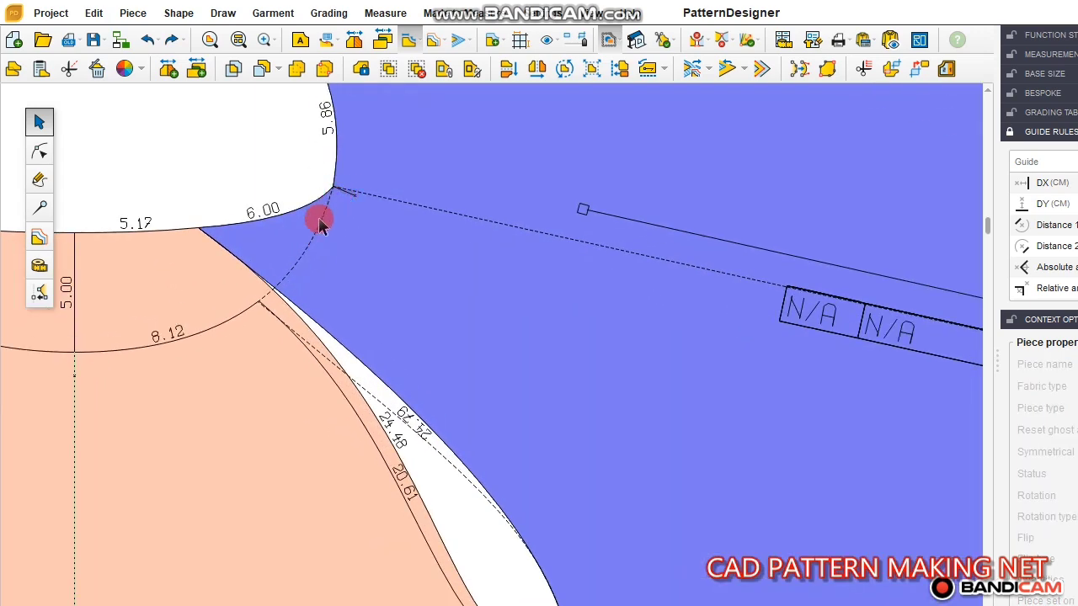
click(235, 158)
scroll(447, 278, down, 1)
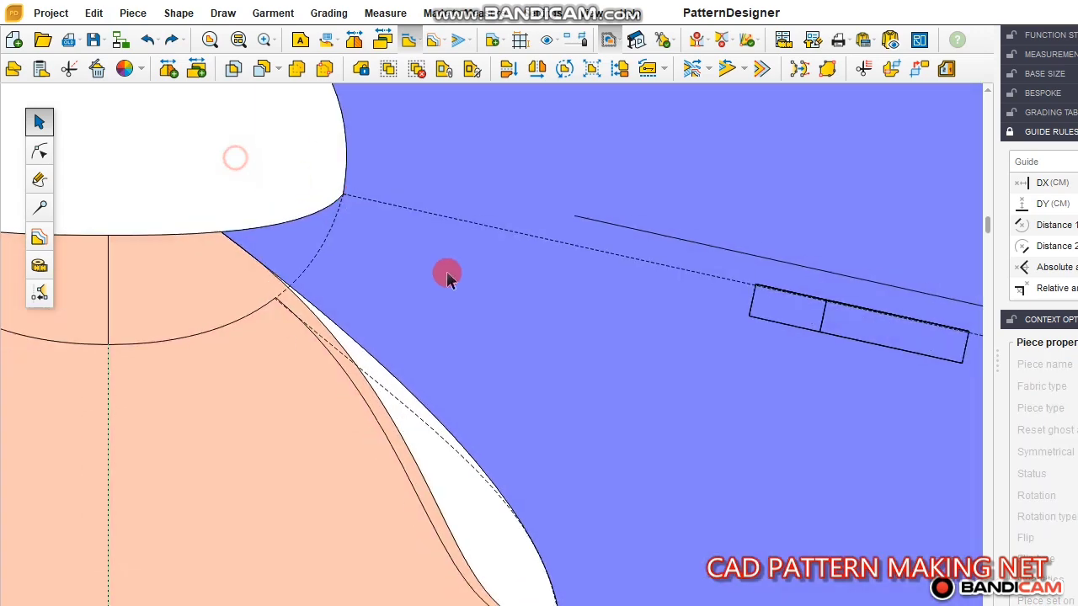
scroll(447, 278, down, 1)
- Smooth the sleeve neckline at its middle point, where the projection line starts, so both curve sections flow into each other
click(37, 178)
click(38, 151)
scroll(332, 207, up, 2)
drag(357, 188, 530, 270)
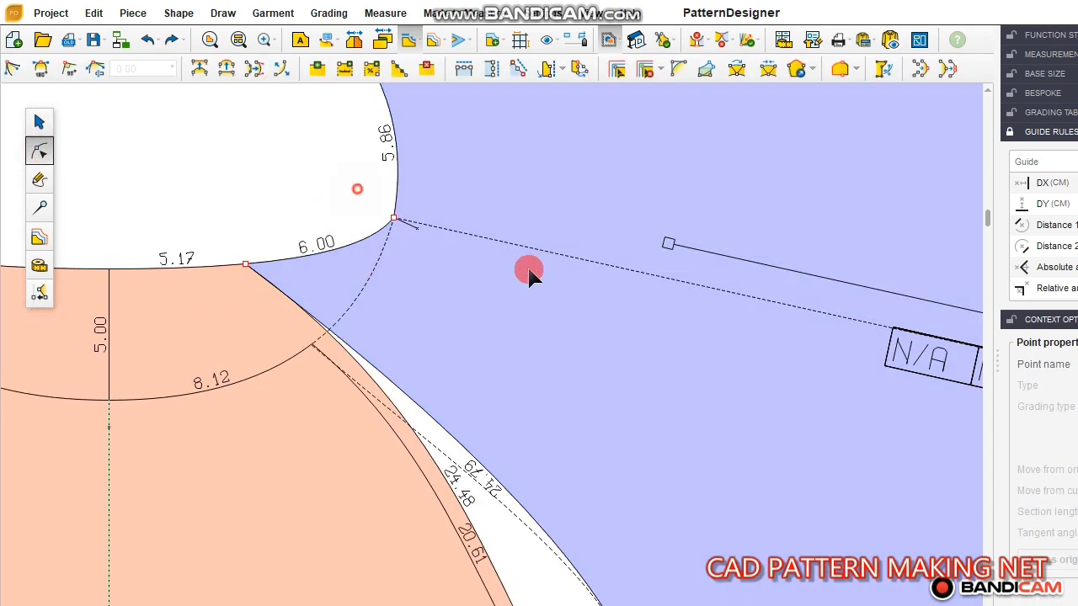
click(42, 72)
click(171, 123)
scroll(336, 278, down, 4)
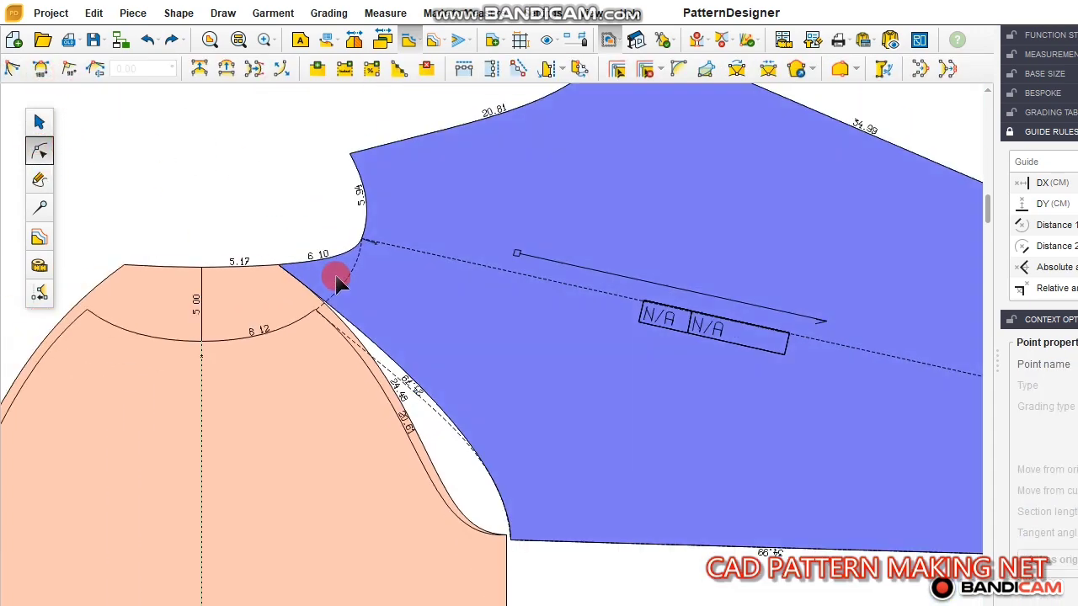
click(477, 238)
- Move the rib cuff up to just below the sleeve, beside the body pieces
click(309, 150)
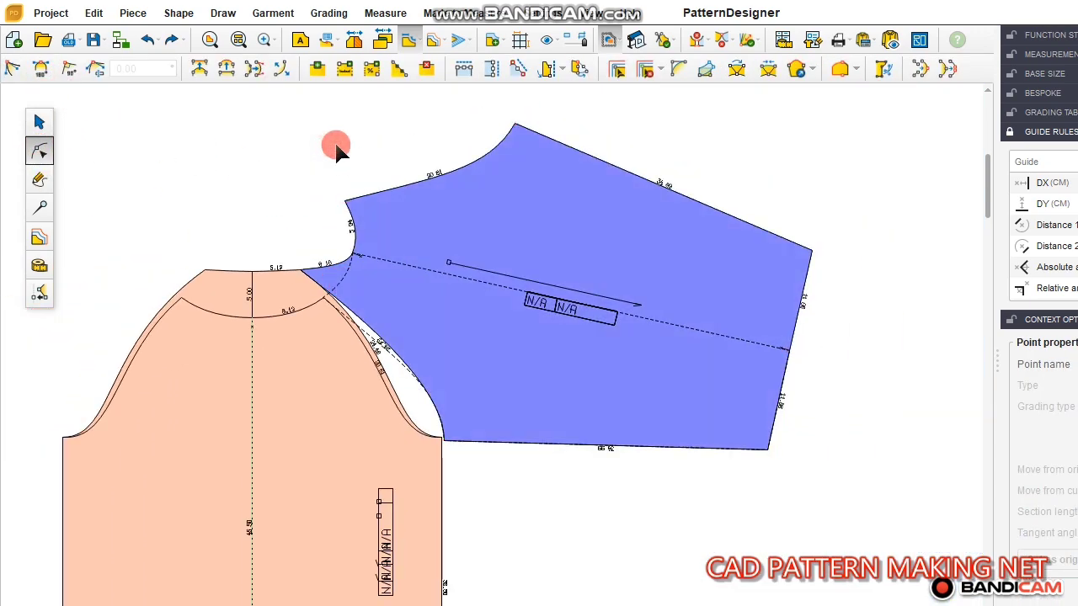
scroll(488, 295, down, 2)
scroll(405, 311, down, 2)
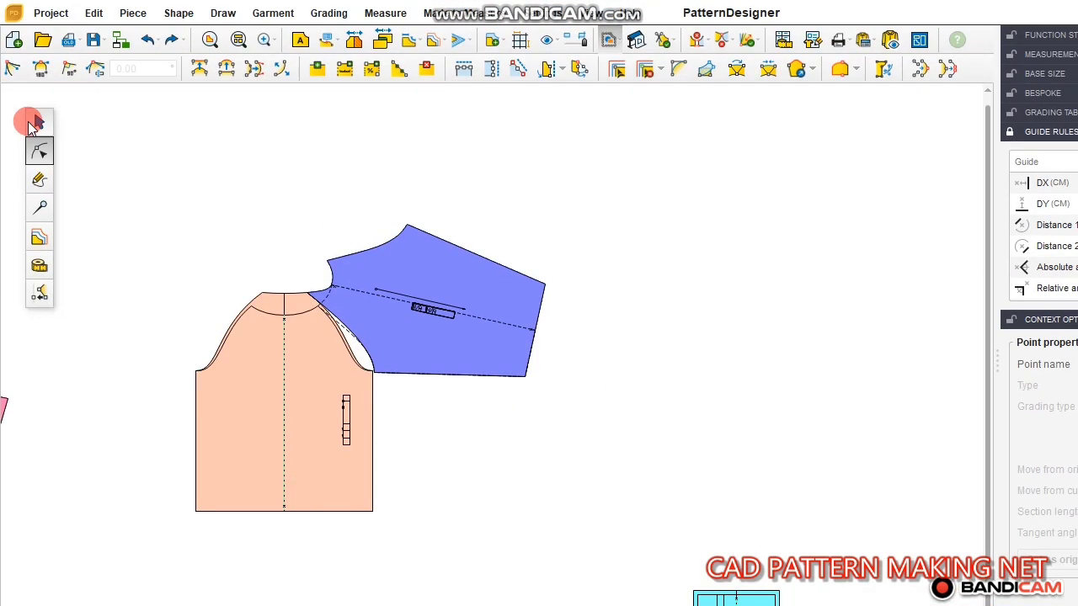
click(34, 121)
click(726, 605)
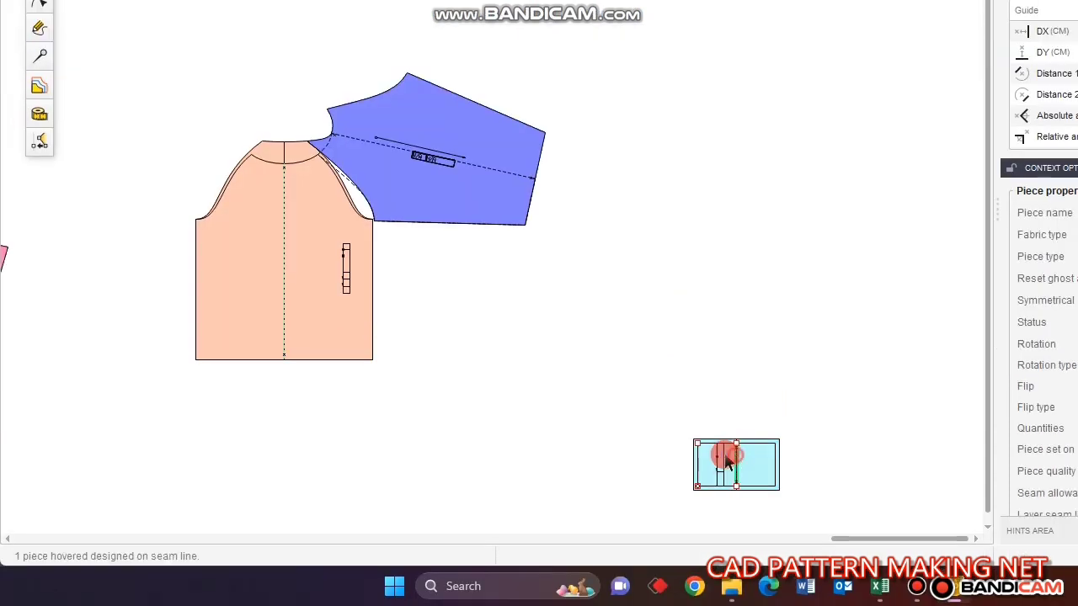
drag(719, 469, 460, 306)
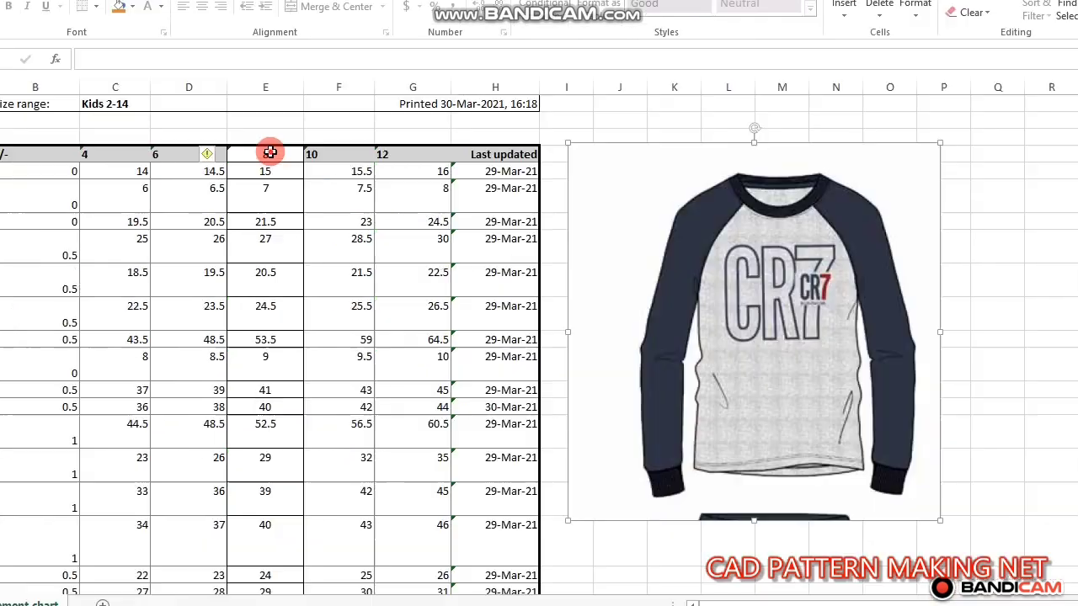
- Switch to the Excel measurement chart, fill the size 8 column (E9:E20) yellow and check the length from HPS to bottom across the sizes
drag(132, 83, 158, 365)
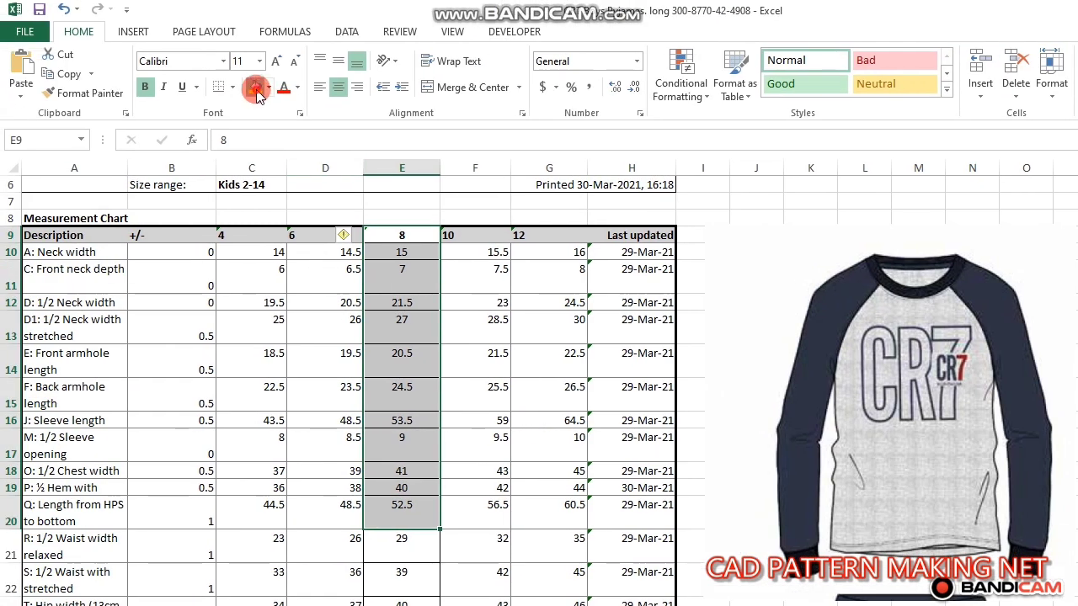
click(119, 6)
click(722, 414)
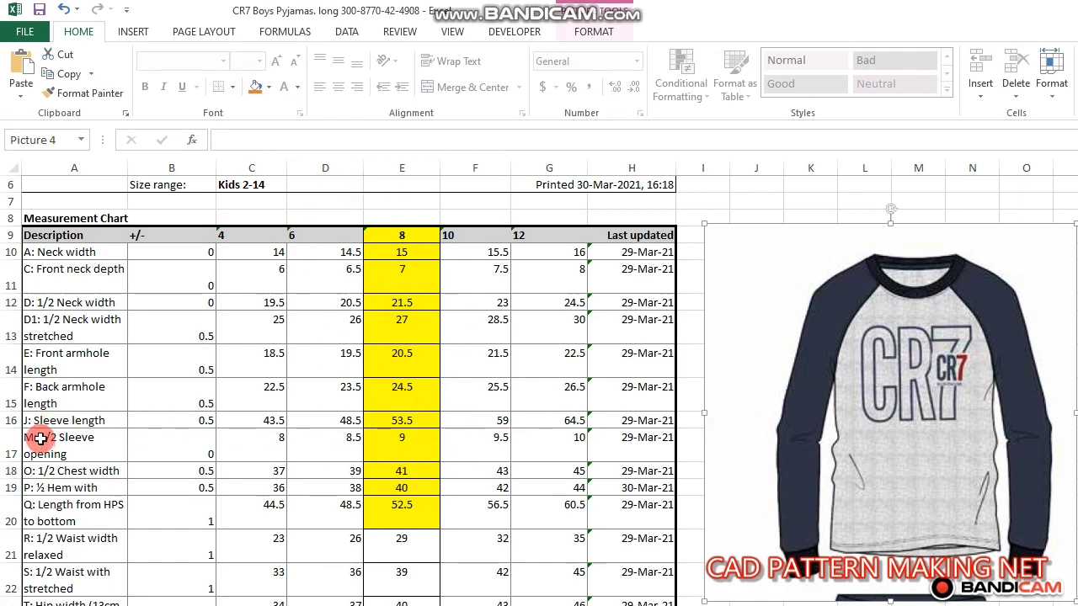
drag(33, 508, 648, 506)
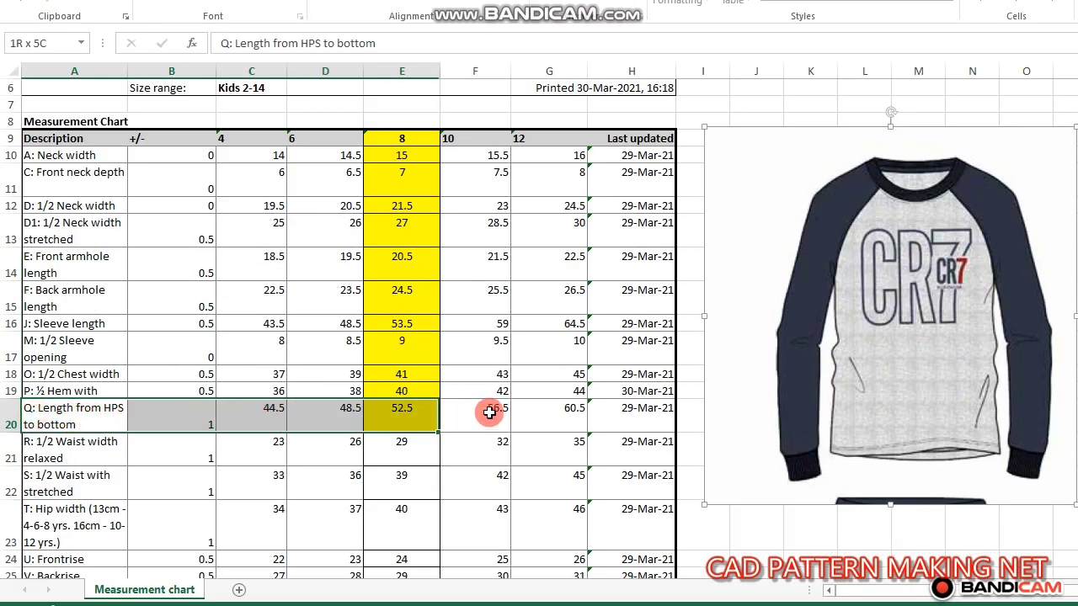
click(732, 427)
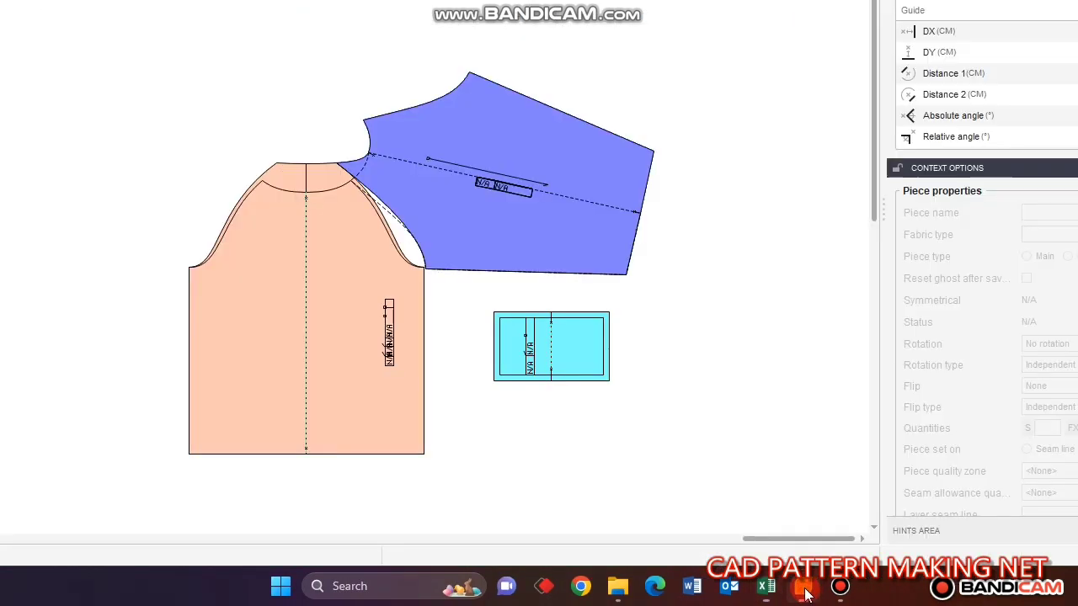
- Switch back to PatternDesigner and generate a grade size set of 4, 6, 8, 10 and 12 for the garment
drag(522, 194, 505, 210)
scroll(505, 211, up, 2)
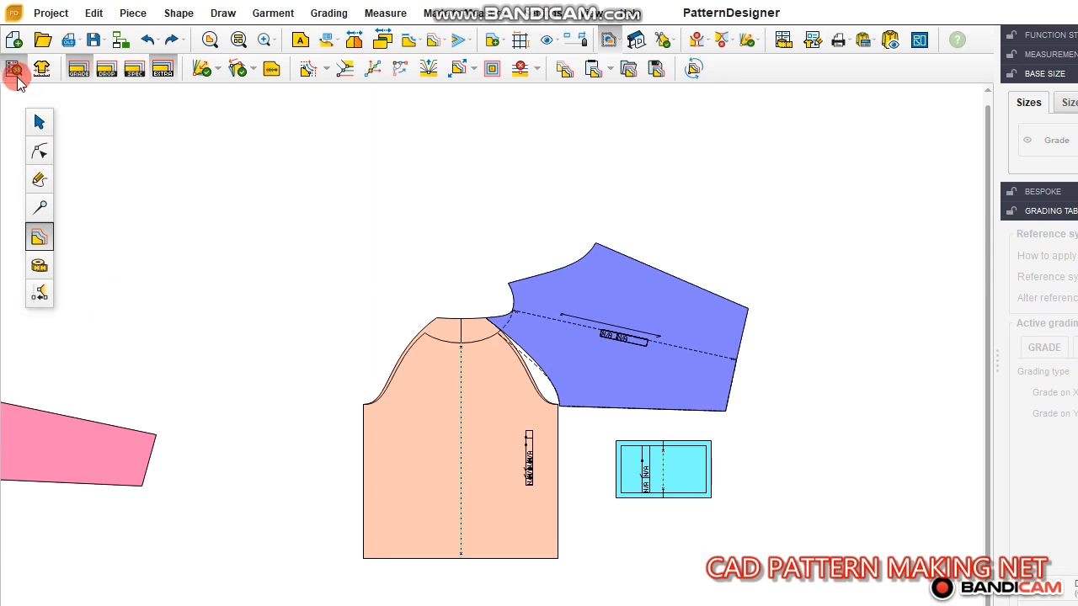
click(15, 71)
click(59, 533)
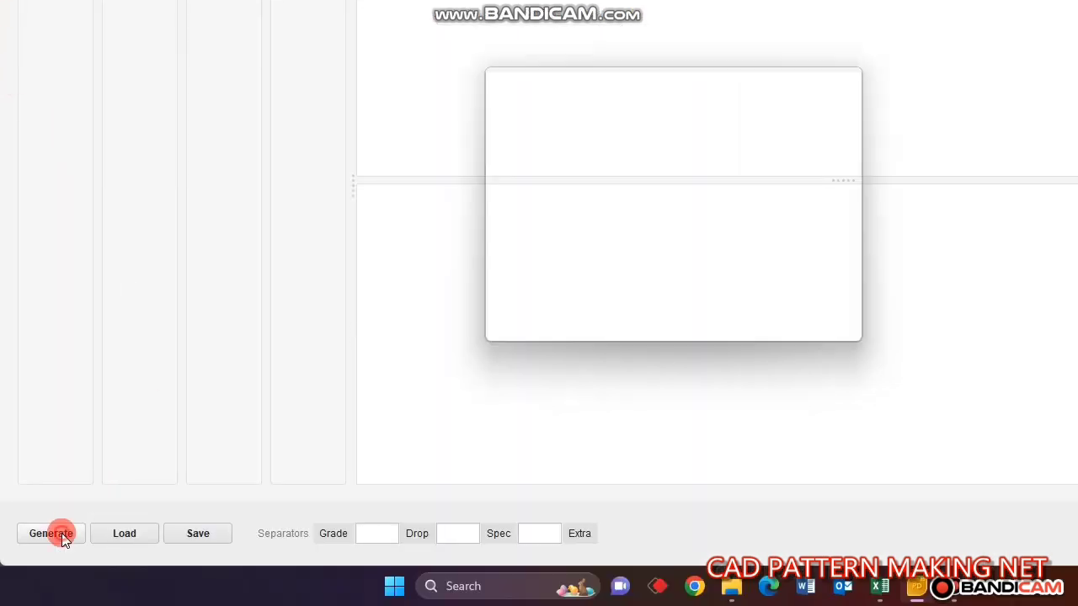
text(4 6 8 10 12)
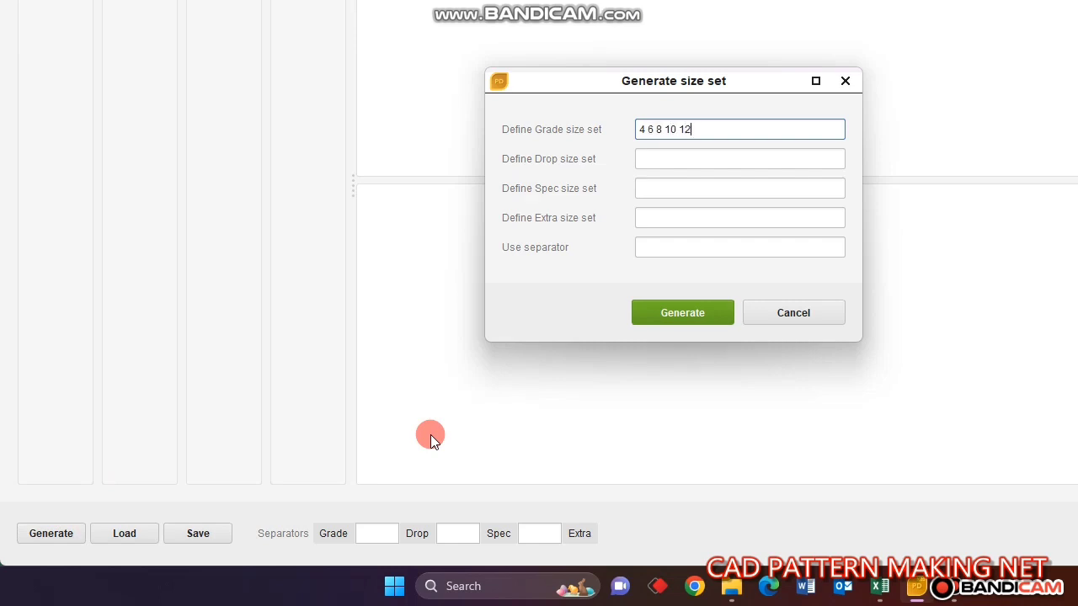
click(659, 312)
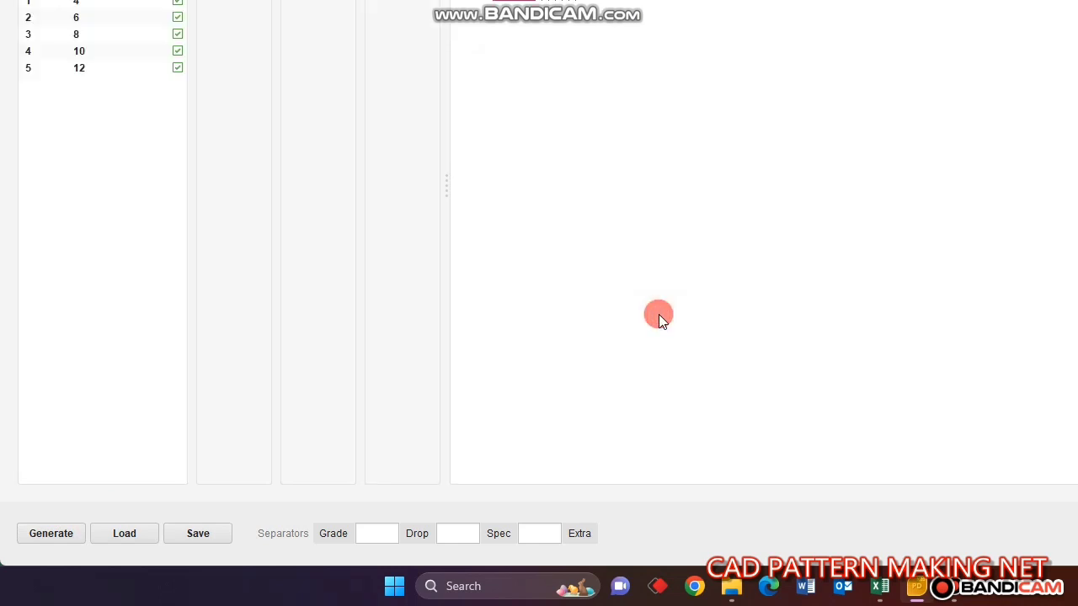
click(337, 0)
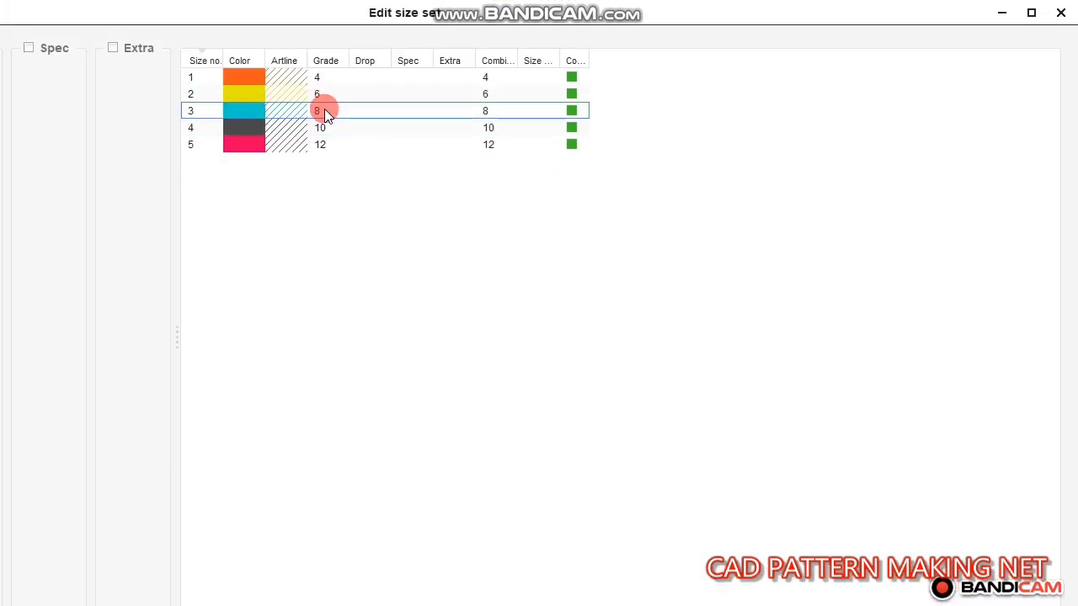
click(947, 534)
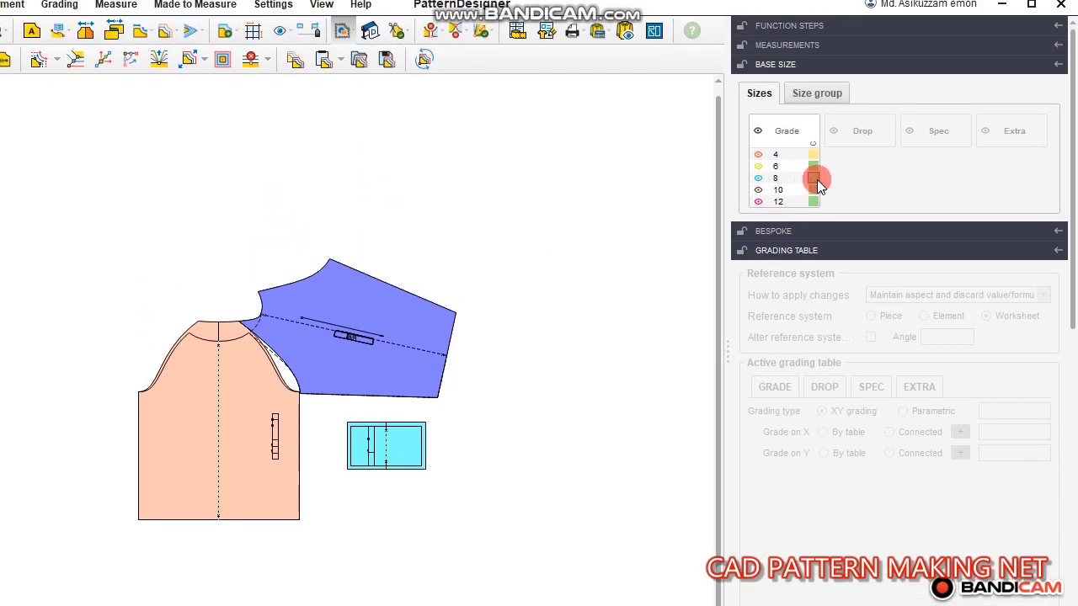
- Make size 8 the base size, check the size 8 column in the Excel measurement chart and return to PatternDesigner
click(817, 180)
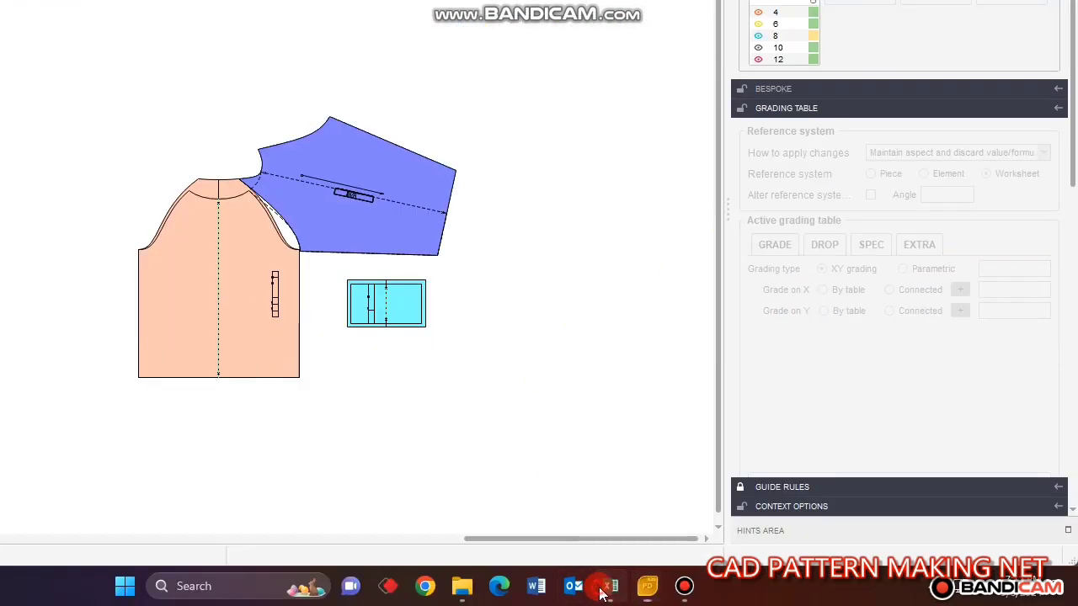
click(601, 595)
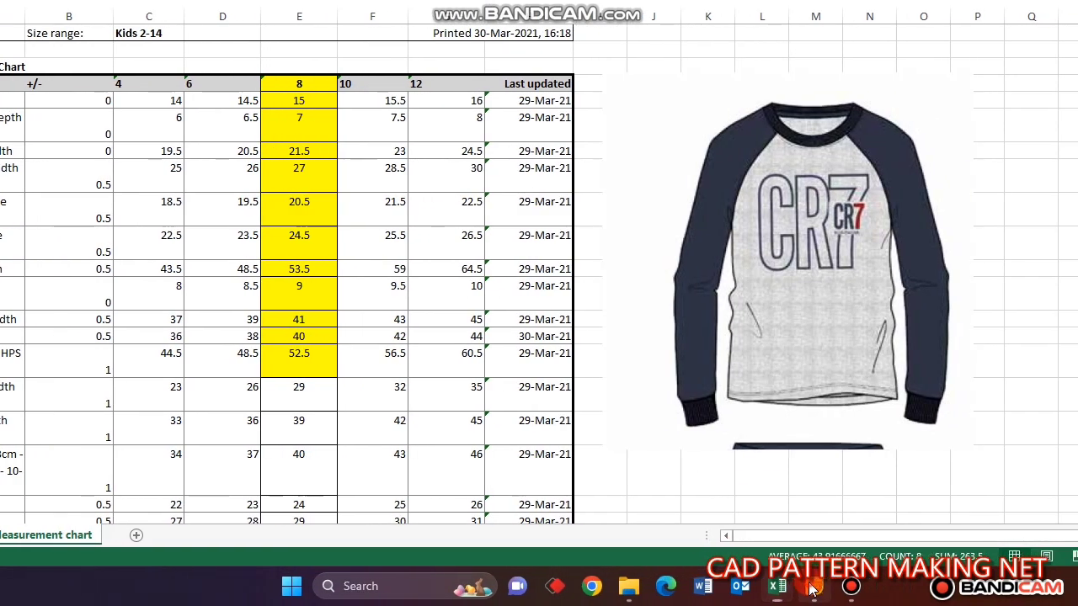
click(749, 587)
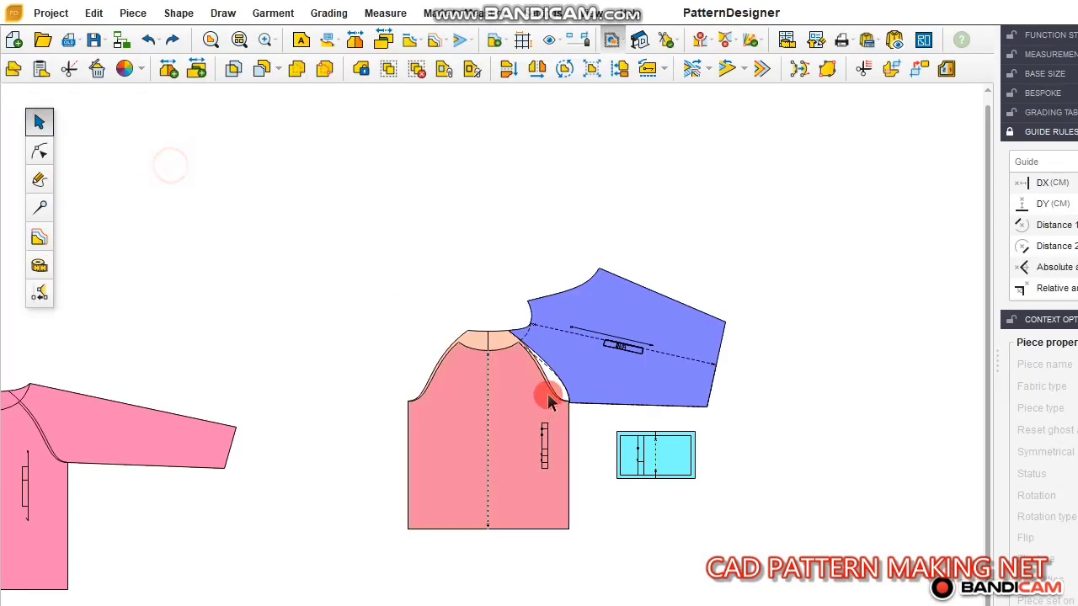
- Move the sleeve away from the body, turn it upright along its grain line and place it beyond the rib cuff
click(595, 185)
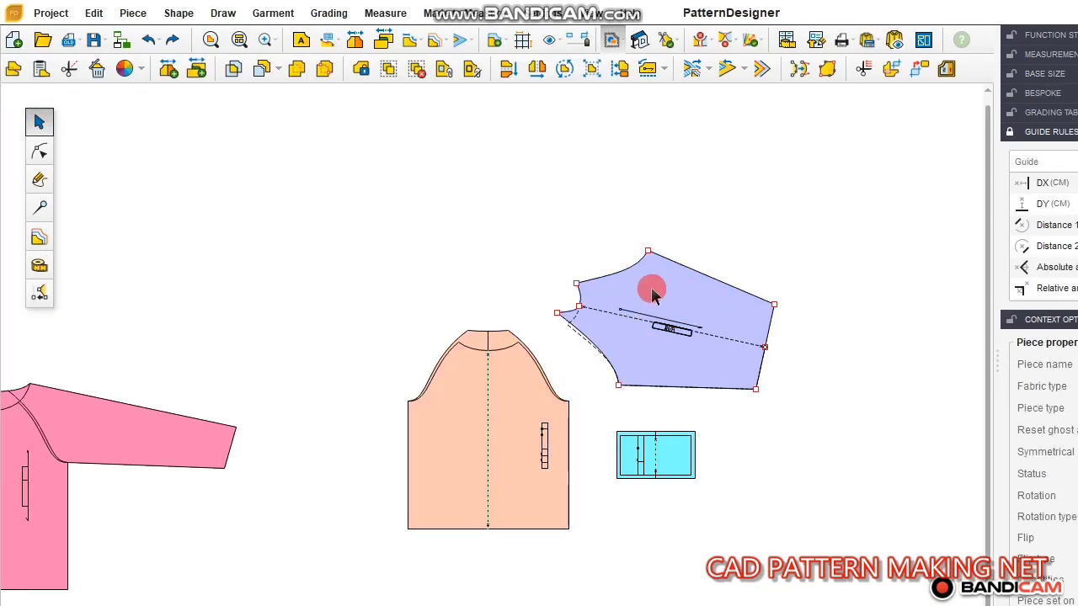
click(679, 74)
click(671, 161)
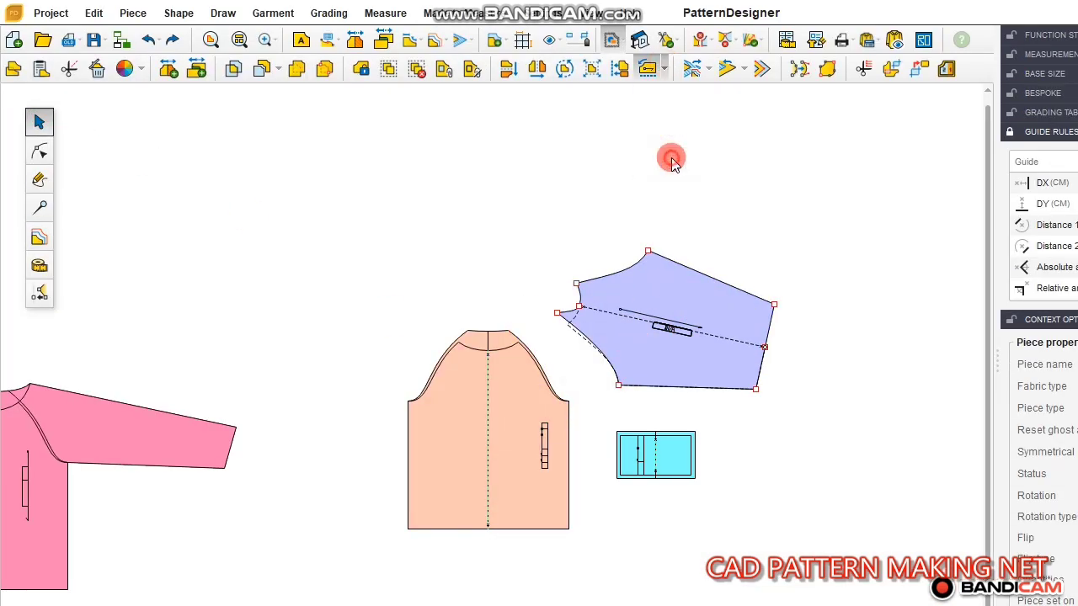
drag(682, 308, 837, 378)
click(642, 329)
scroll(547, 435, up, 1)
scroll(632, 278, down, 1)
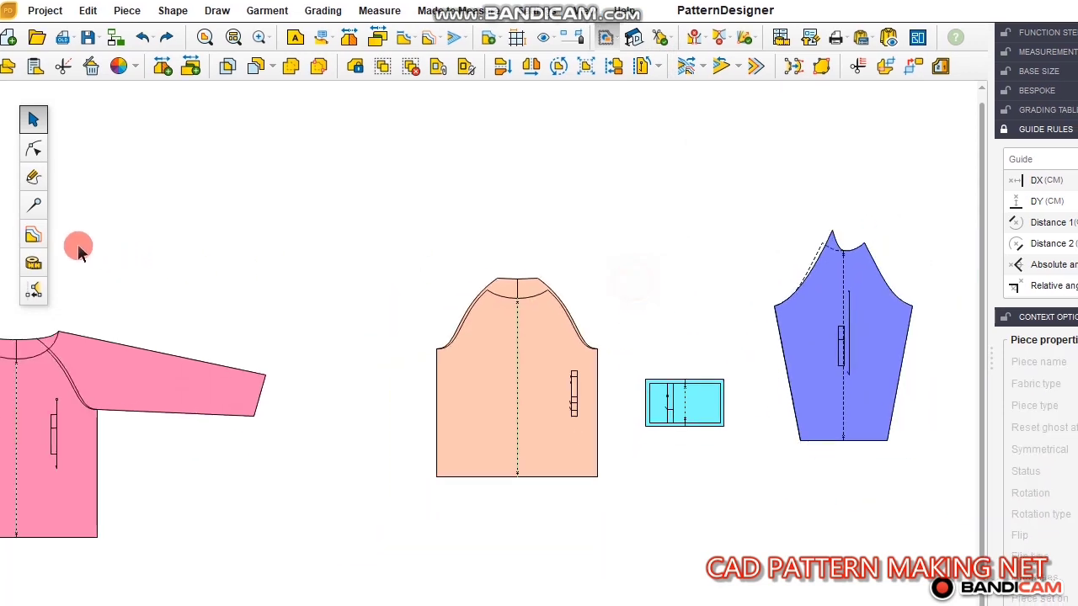
- Start grading on the two overlapping body pieces and try selecting their side seam points at underarm and hem
click(34, 234)
drag(353, 230, 632, 485)
scroll(624, 311, up, 2)
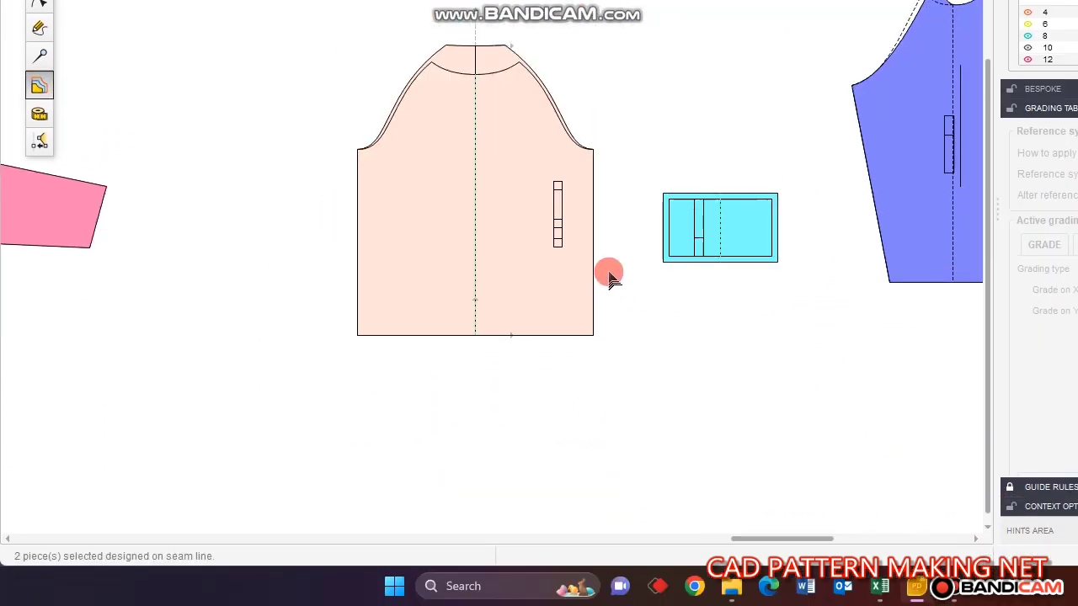
drag(572, 152, 639, 447)
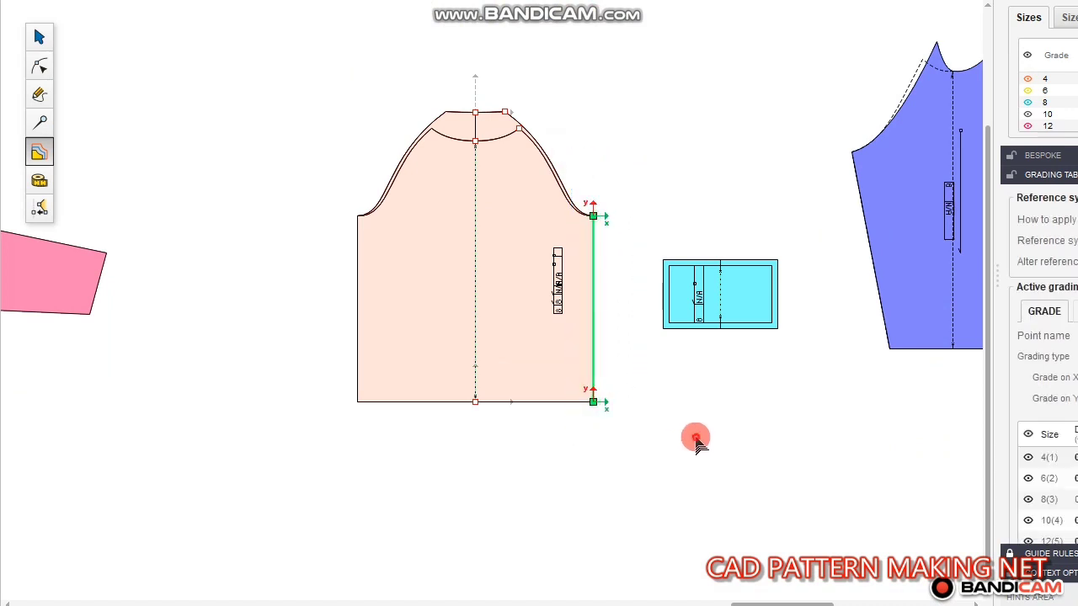
click(637, 154)
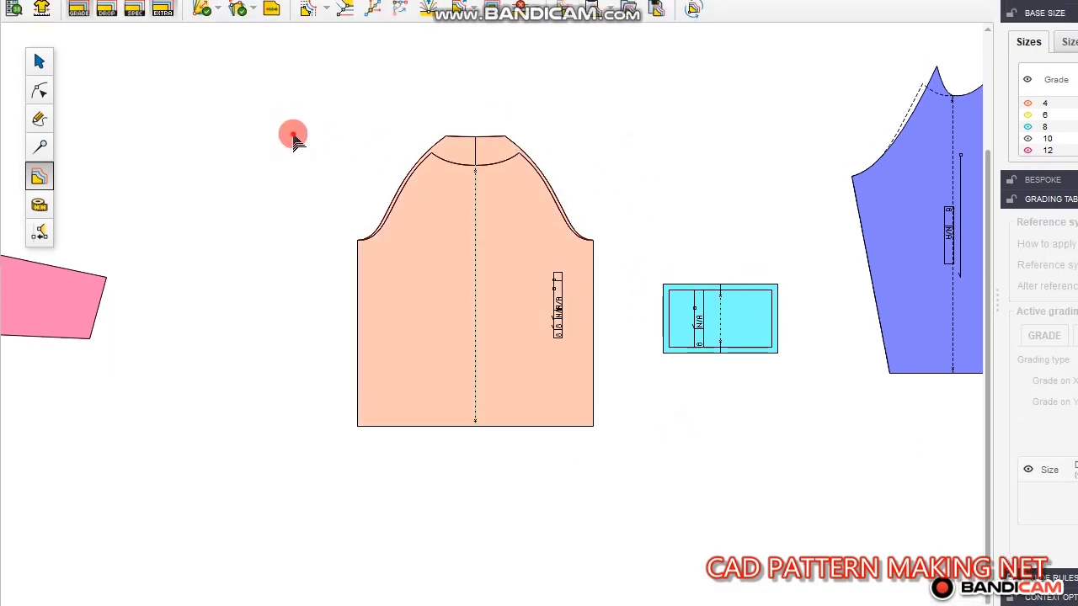
- Select the neck points on the raglan side of both body pieces and look up the neck width across the sizes in the Excel chart
drag(291, 67, 685, 511)
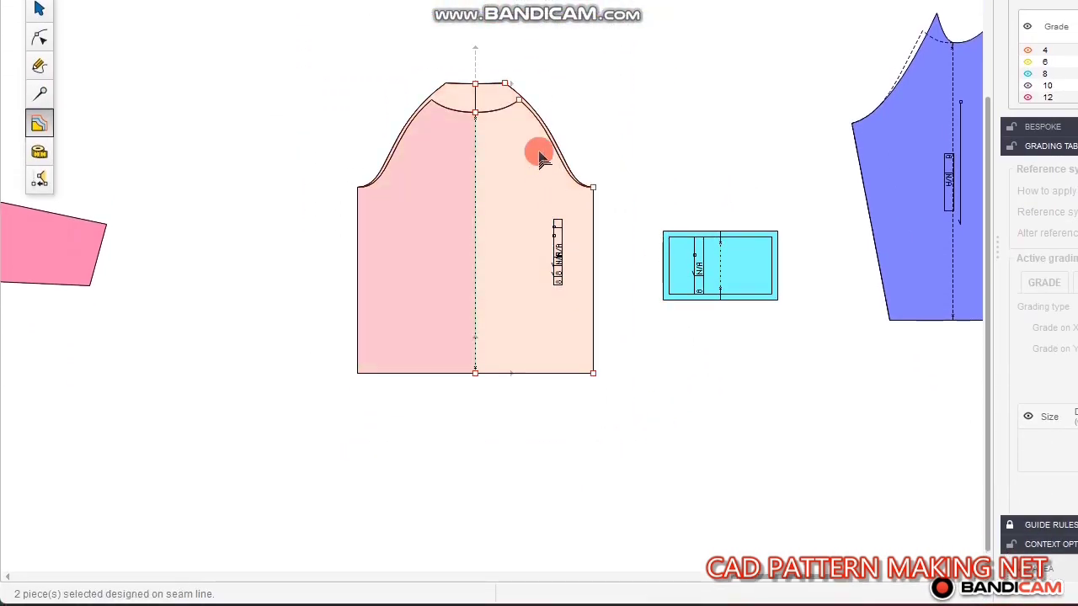
drag(495, 107, 547, 195)
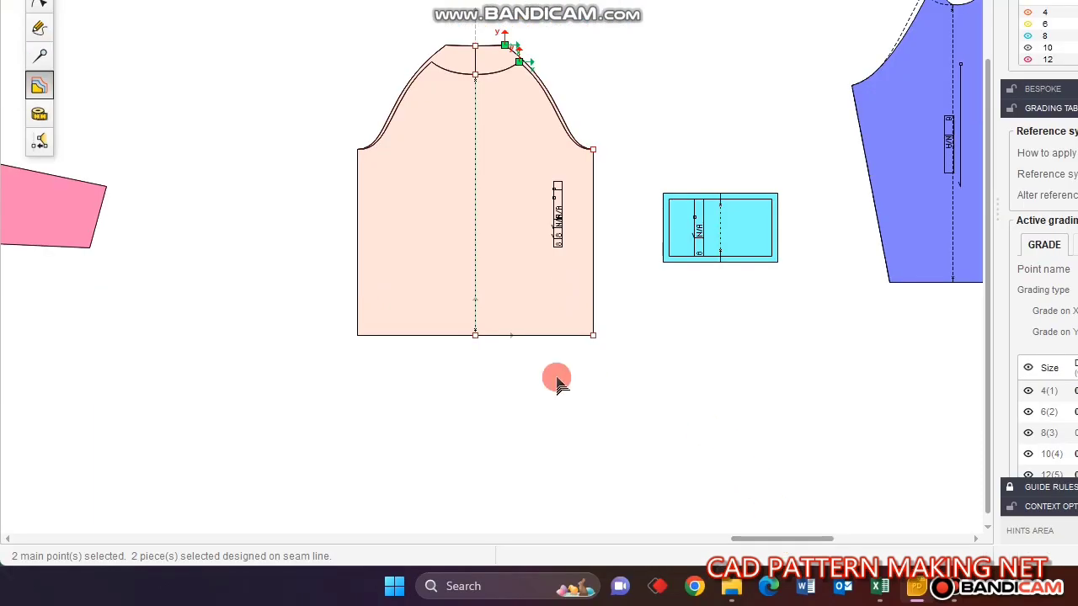
scroll(474, 444, down, 1)
scroll(805, 221, down, 1)
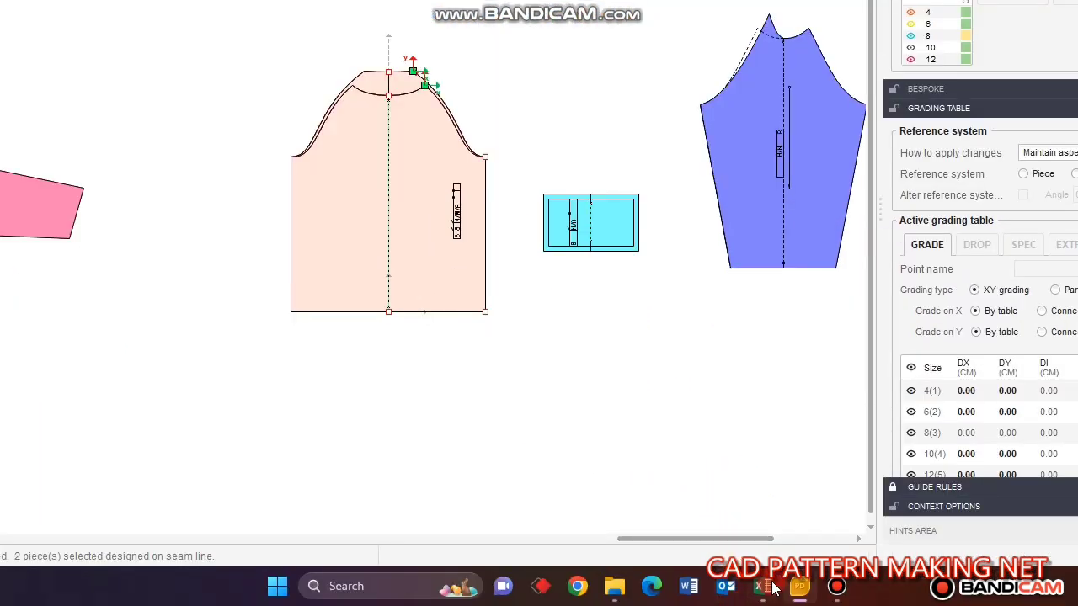
mouse_move(763, 586)
click(746, 499)
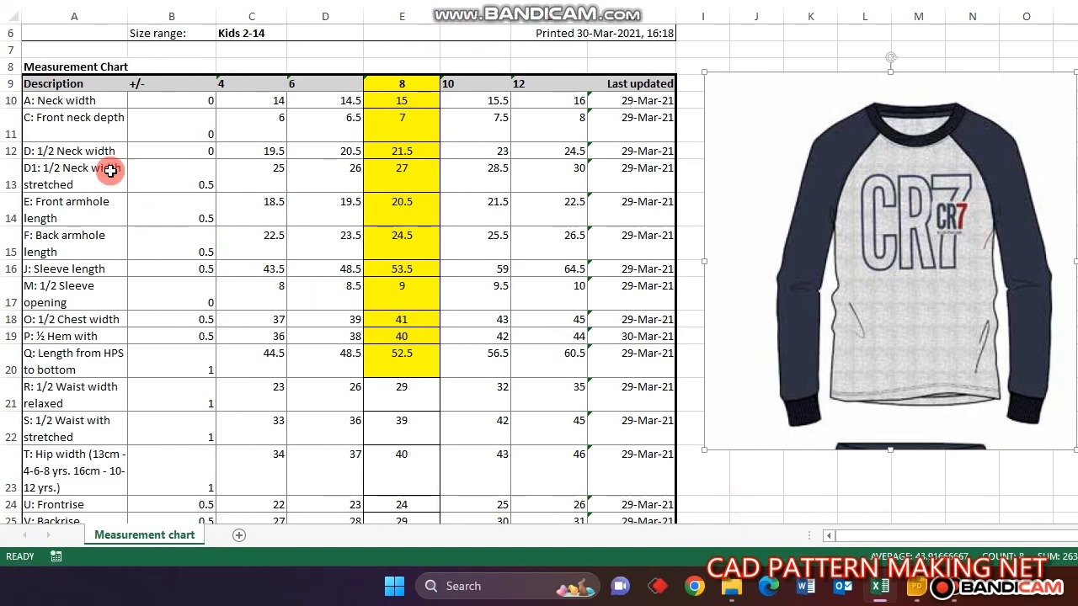
drag(74, 100, 621, 98)
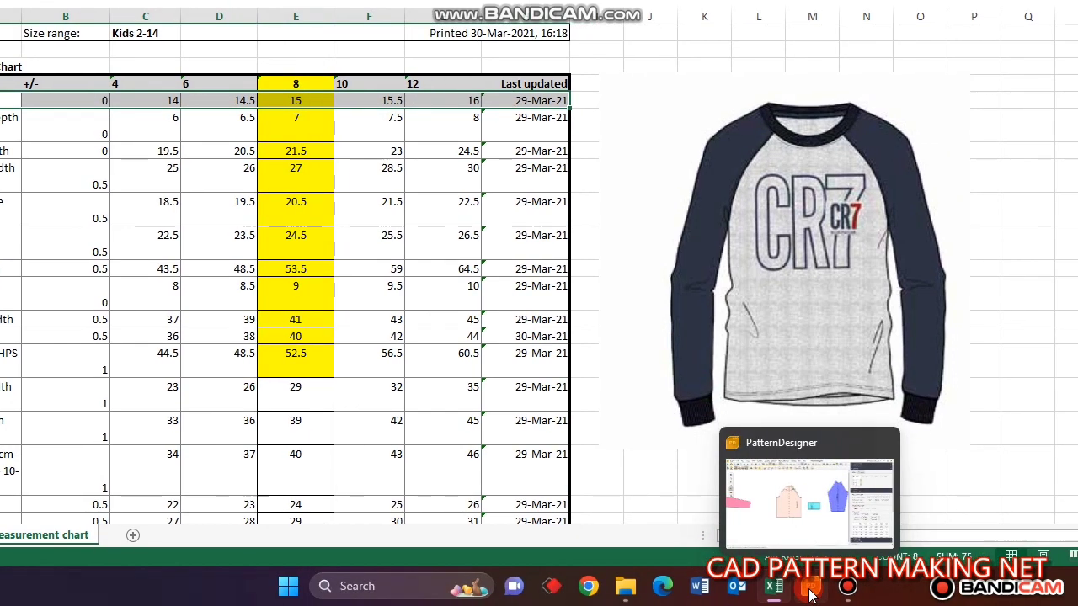
- Grade the selected neck points in PatternDesigner with a StepX of 0.25 cm and inspect the nested necklines
click(809, 590)
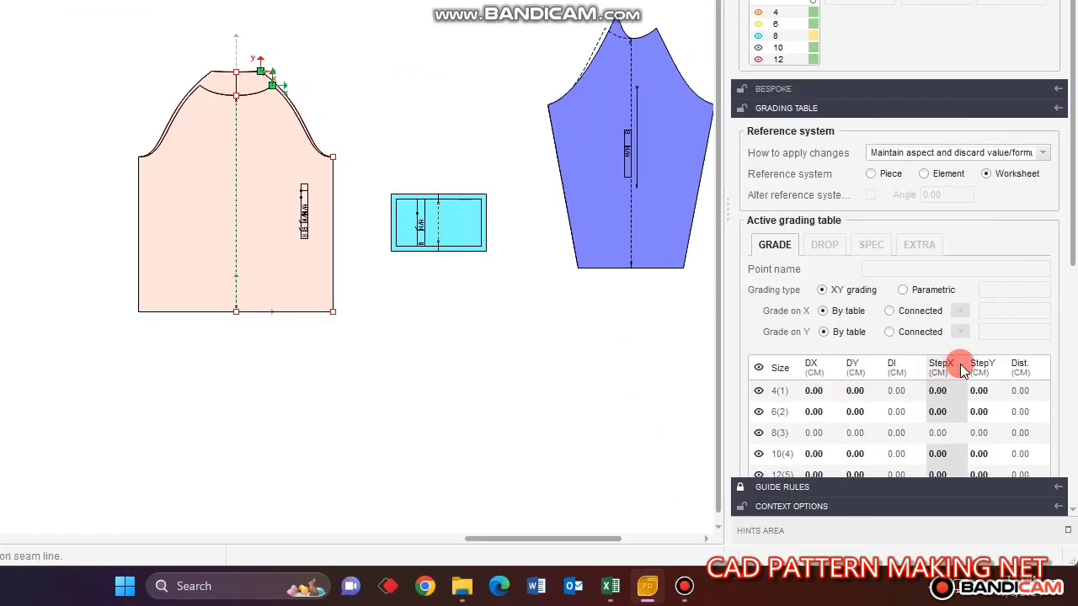
key(Return)
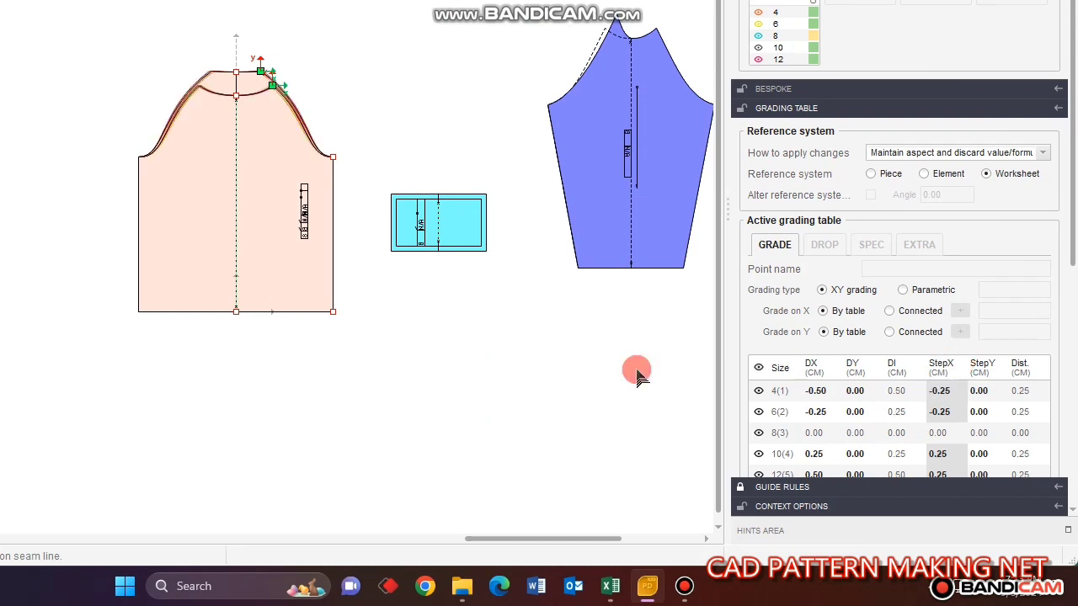
scroll(268, 76, up, 5)
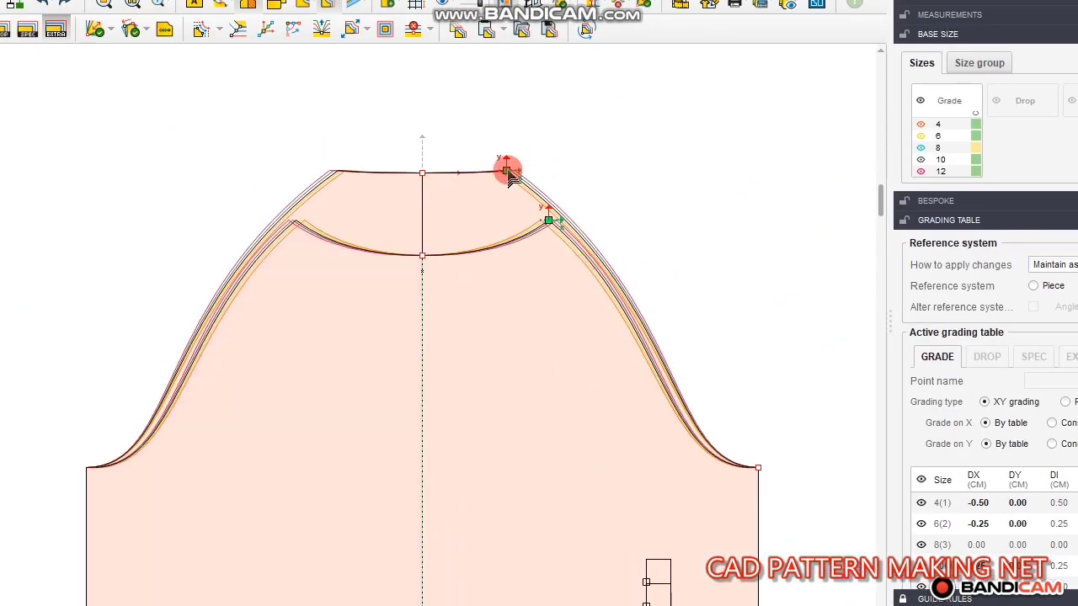
scroll(556, 219, up, 2)
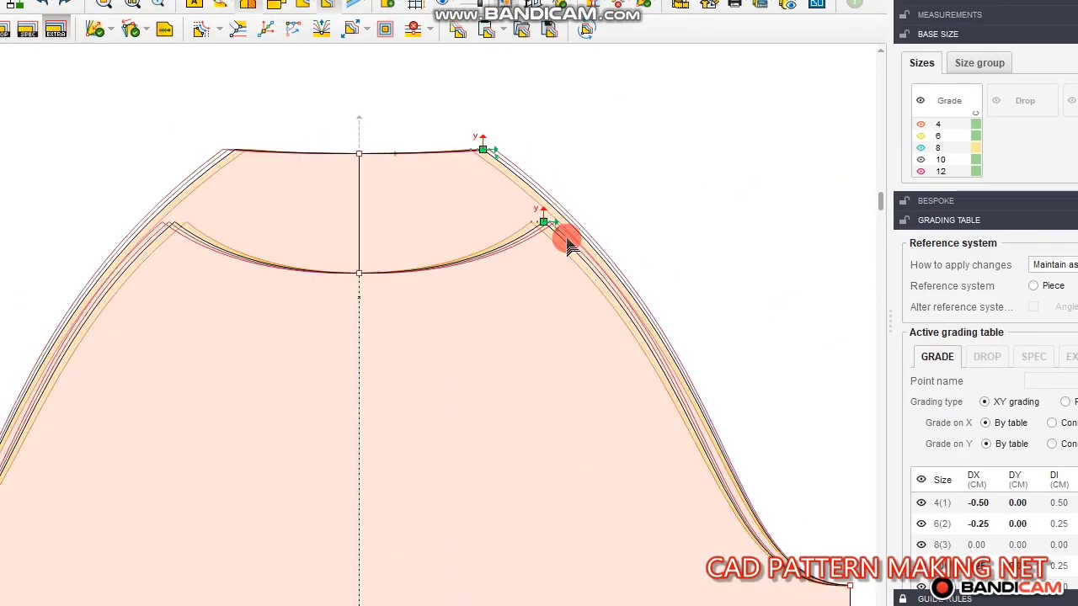
key(F4)
scroll(379, 212, down, 4)
click(578, 197)
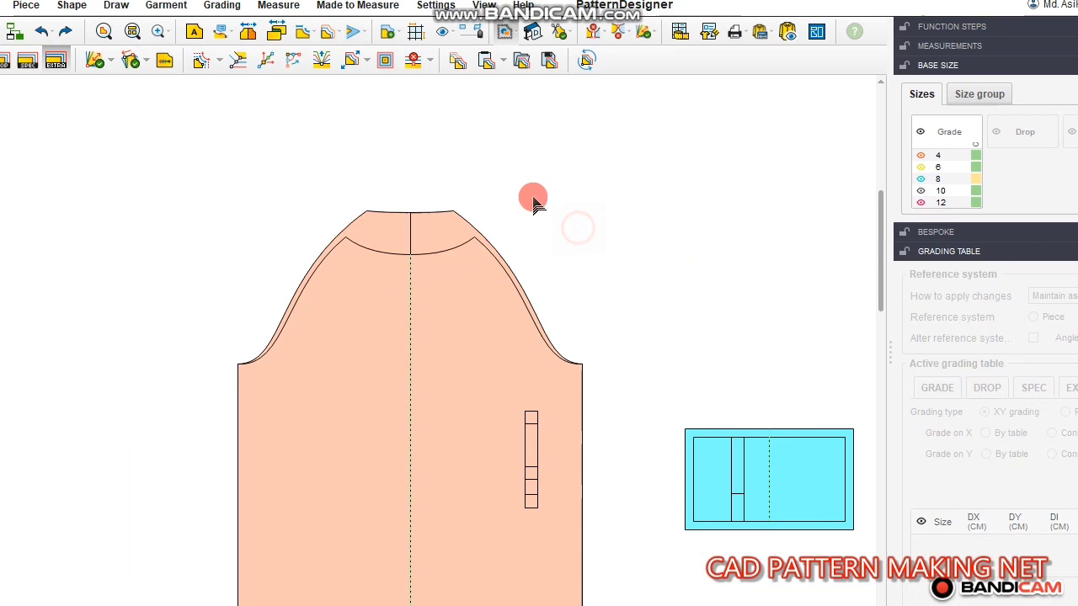
scroll(535, 192, down, 1)
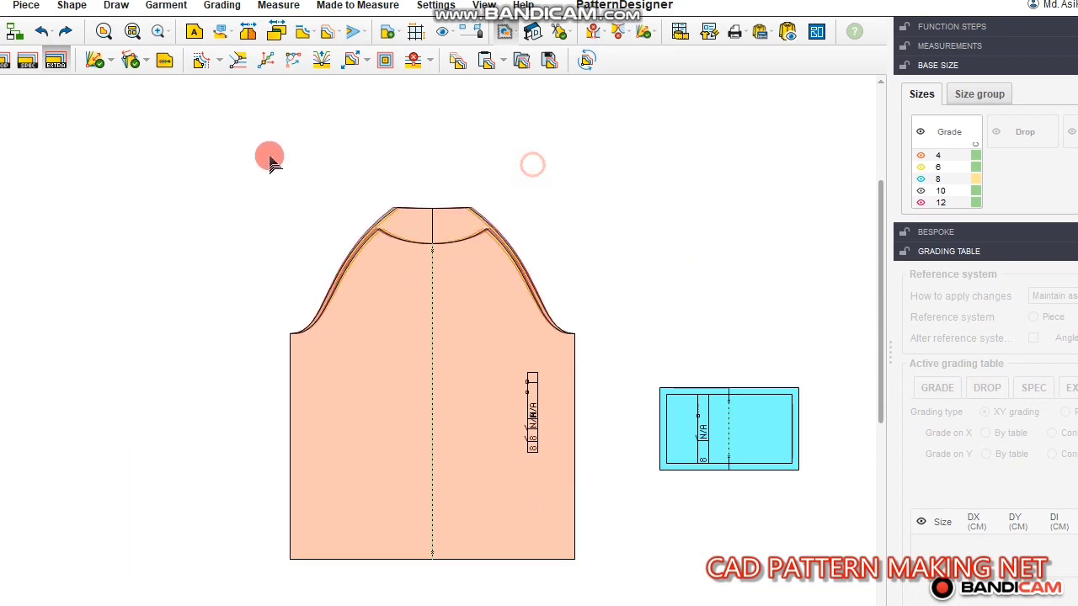
- Grade the underarm and hem points of both body pieces with a StepX of 1 cm, following the chart's half chest width
drag(125, 120, 758, 482)
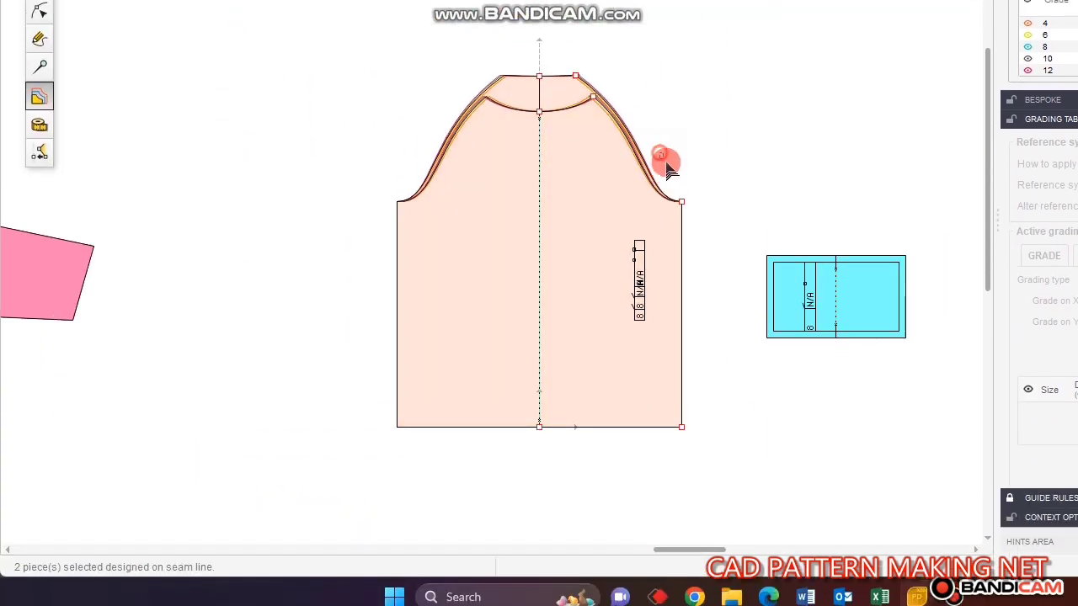
drag(662, 156, 733, 481)
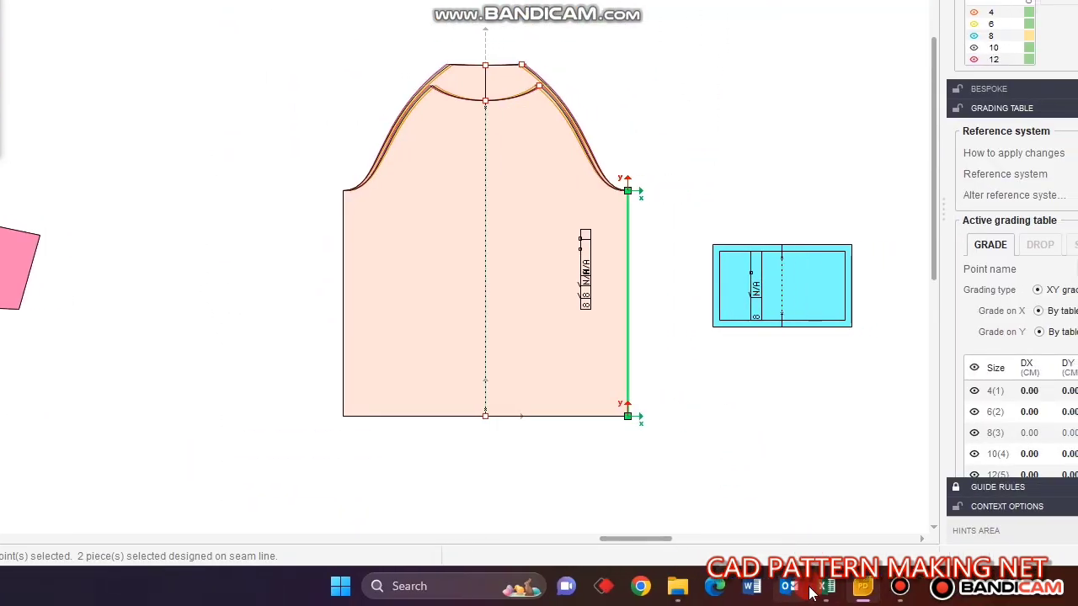
click(880, 587)
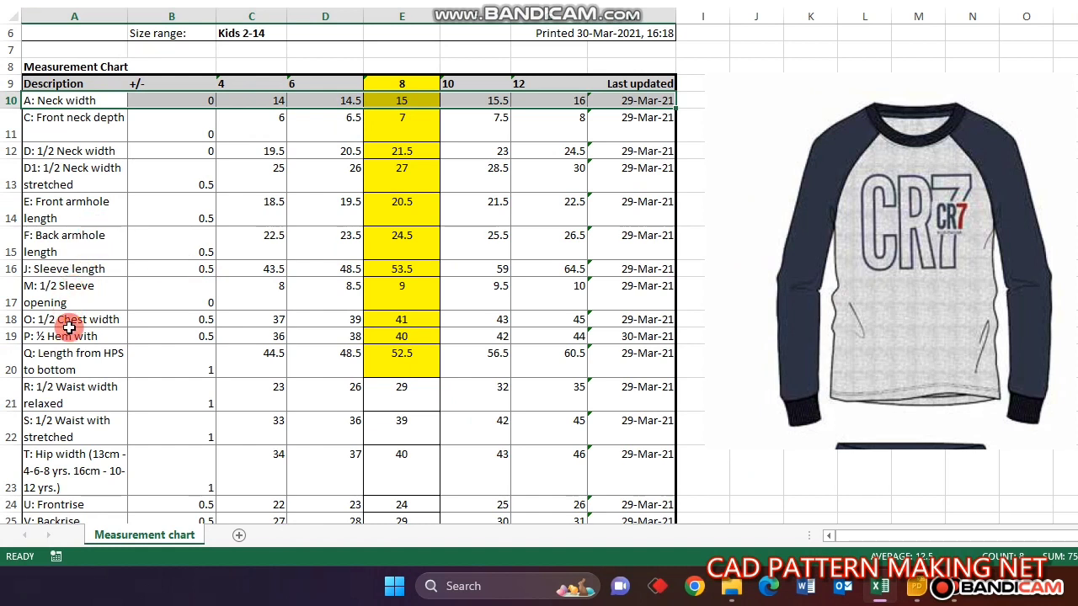
drag(194, 321, 226, 334)
click(284, 324)
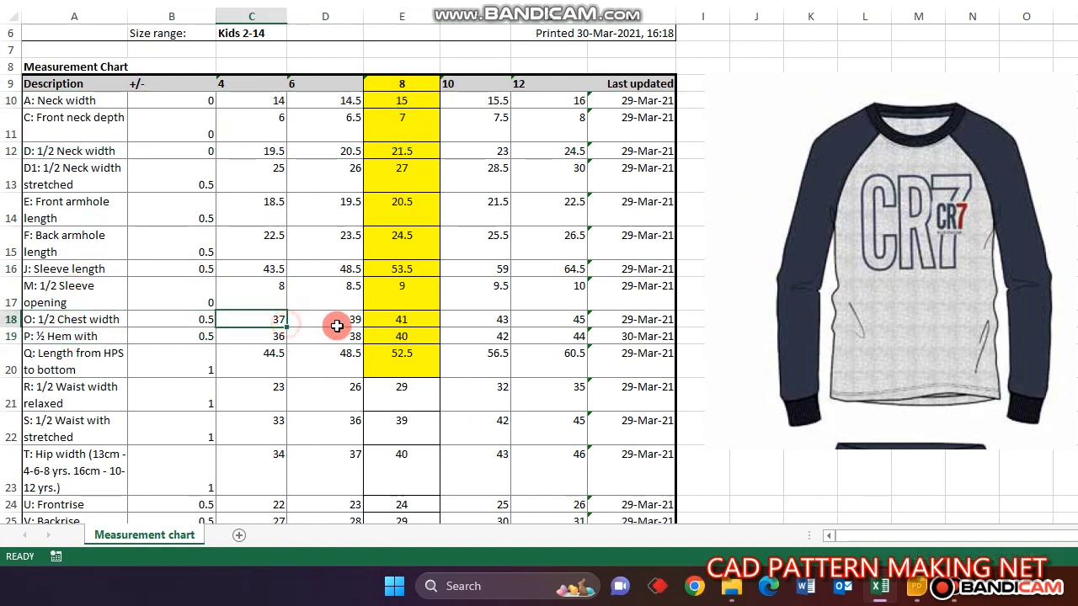
click(357, 325)
click(414, 325)
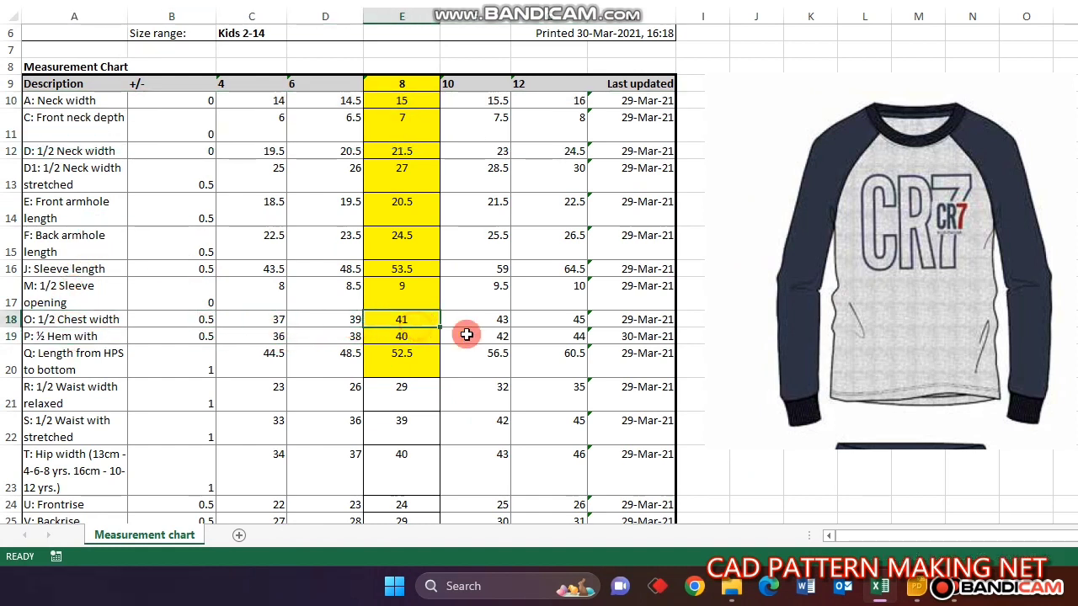
click(501, 330)
click(578, 323)
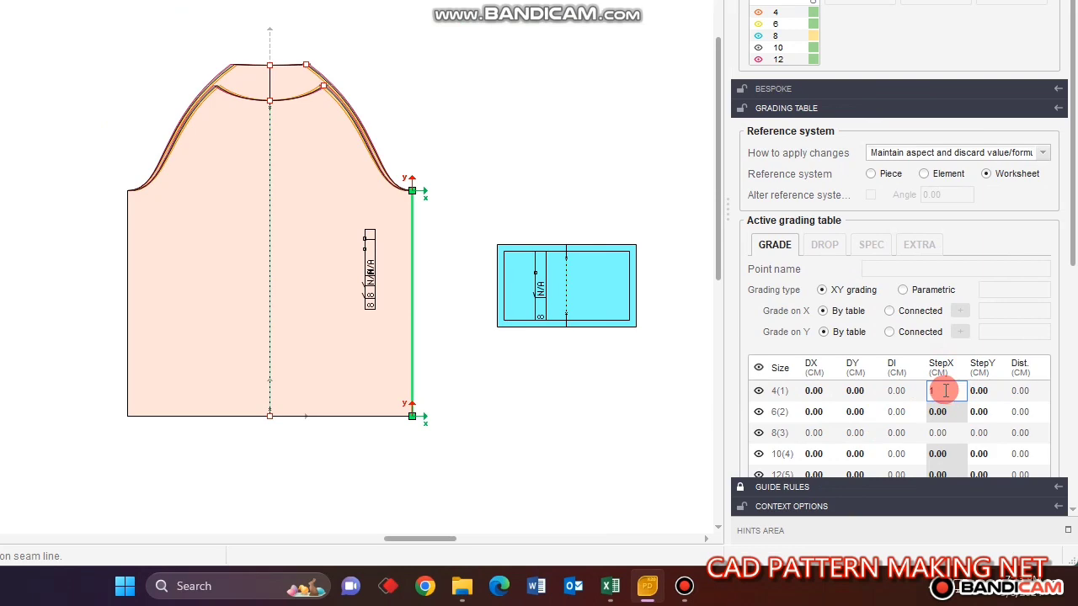
key(Return)
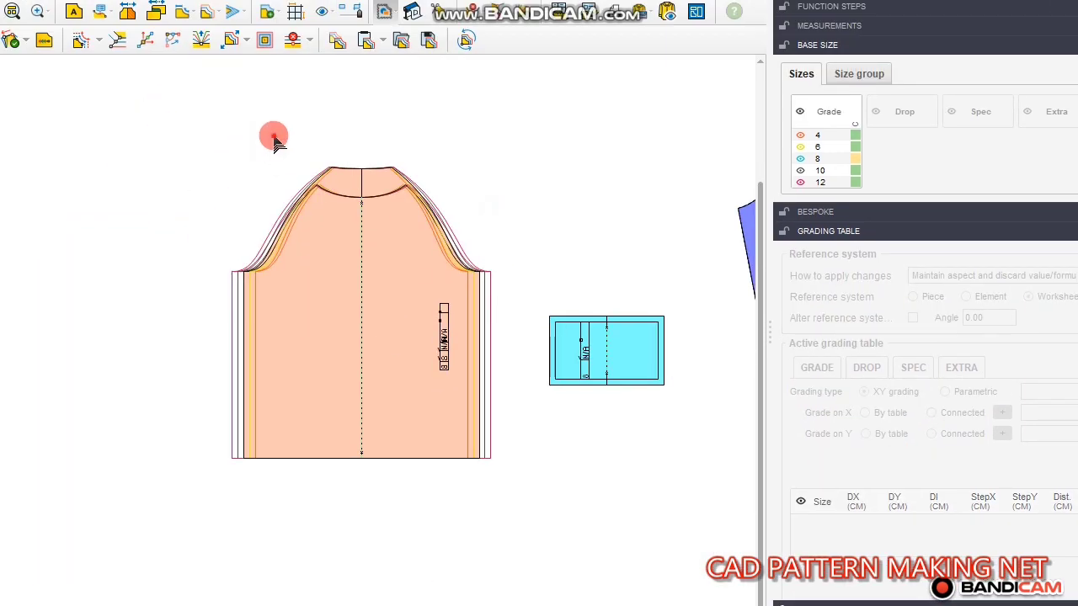
- Grade the underarm side seam point of both overlapping body pieces with a StepY of -1 cm
drag(274, 137, 577, 529)
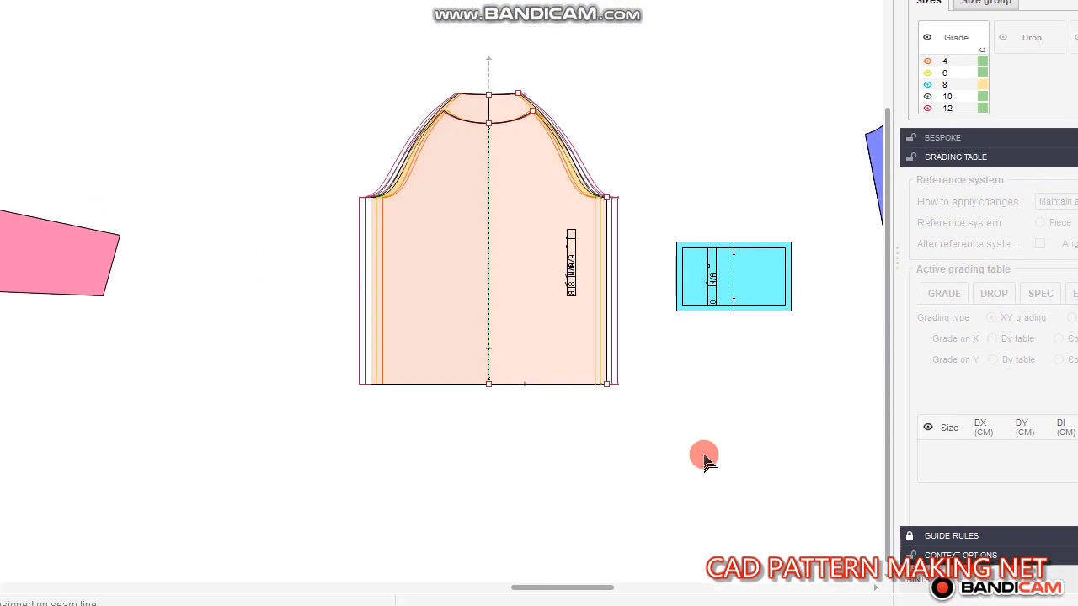
drag(469, 196, 509, 339)
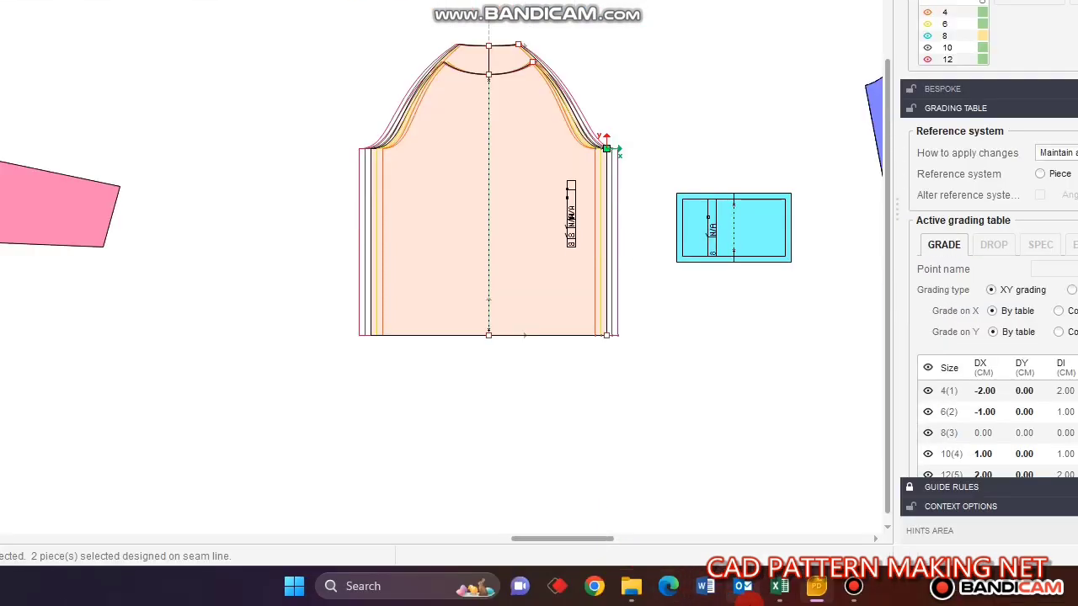
click(778, 588)
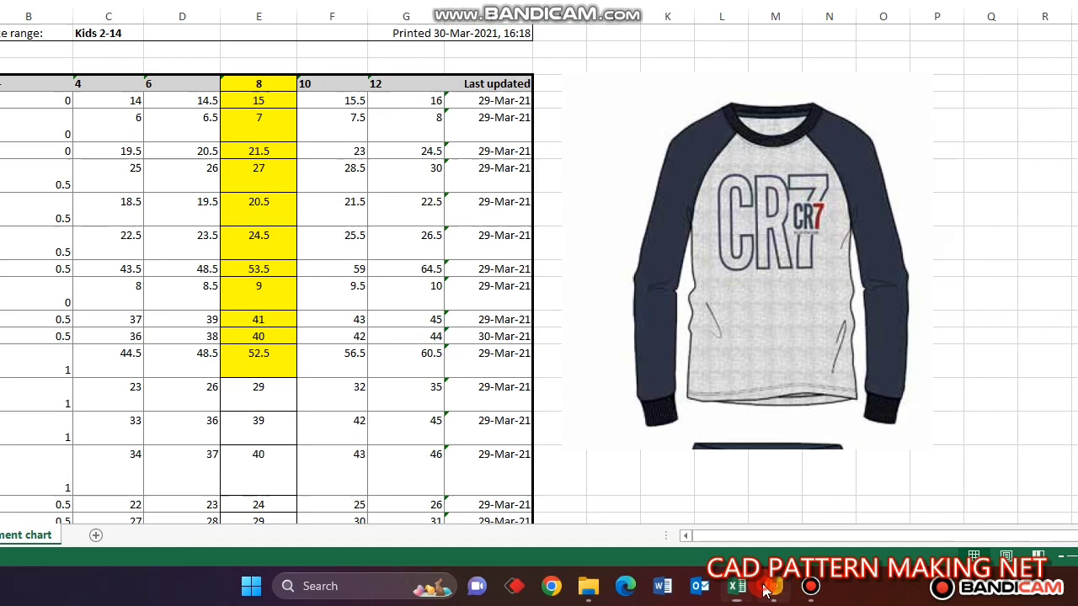
click(917, 586)
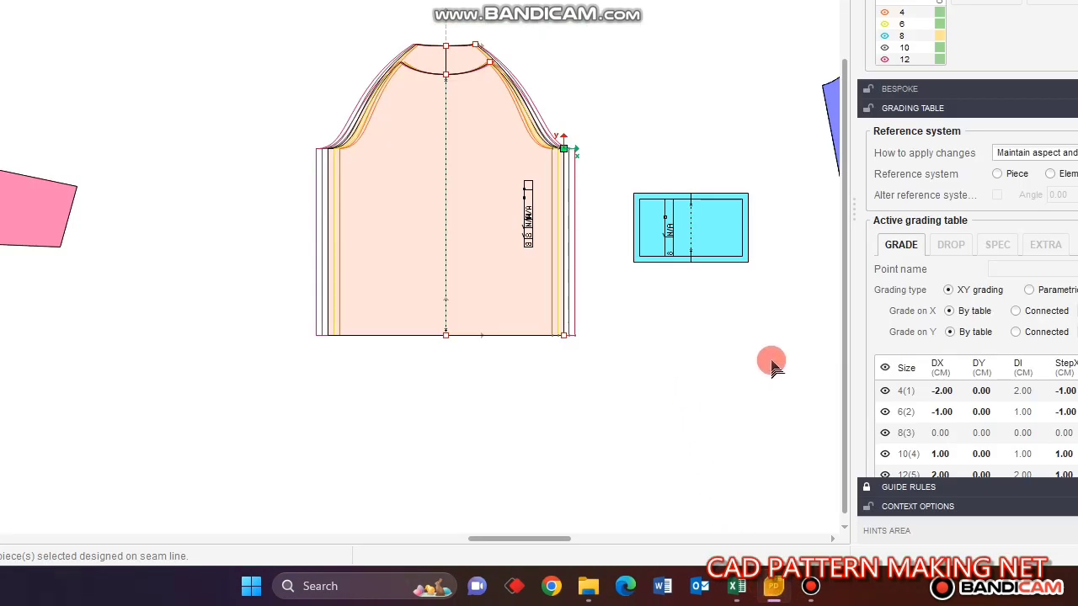
click(977, 379)
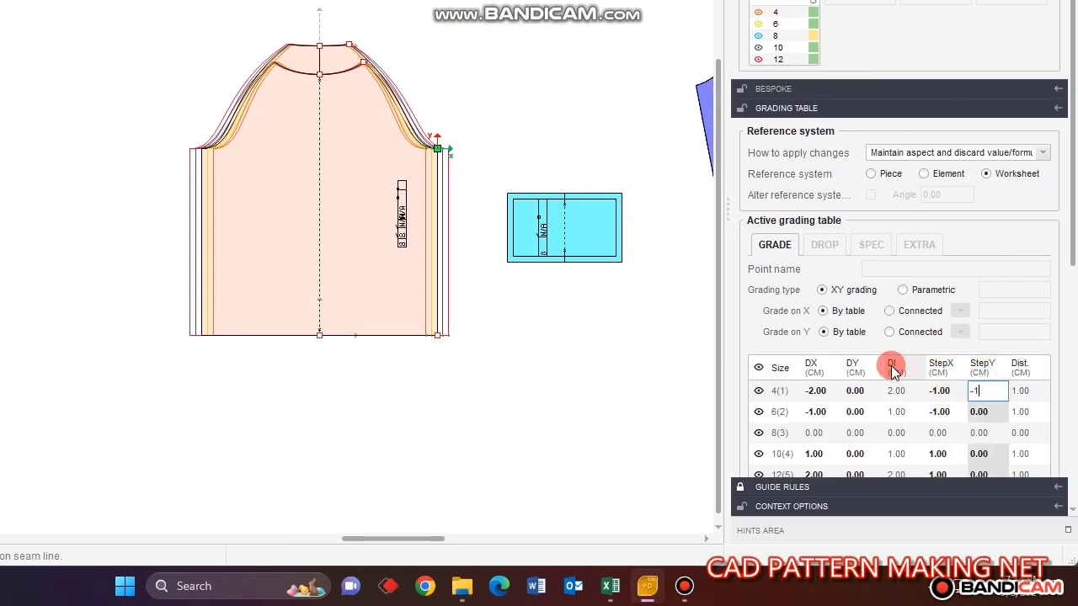
text(-1)
key(Return)
click(521, 327)
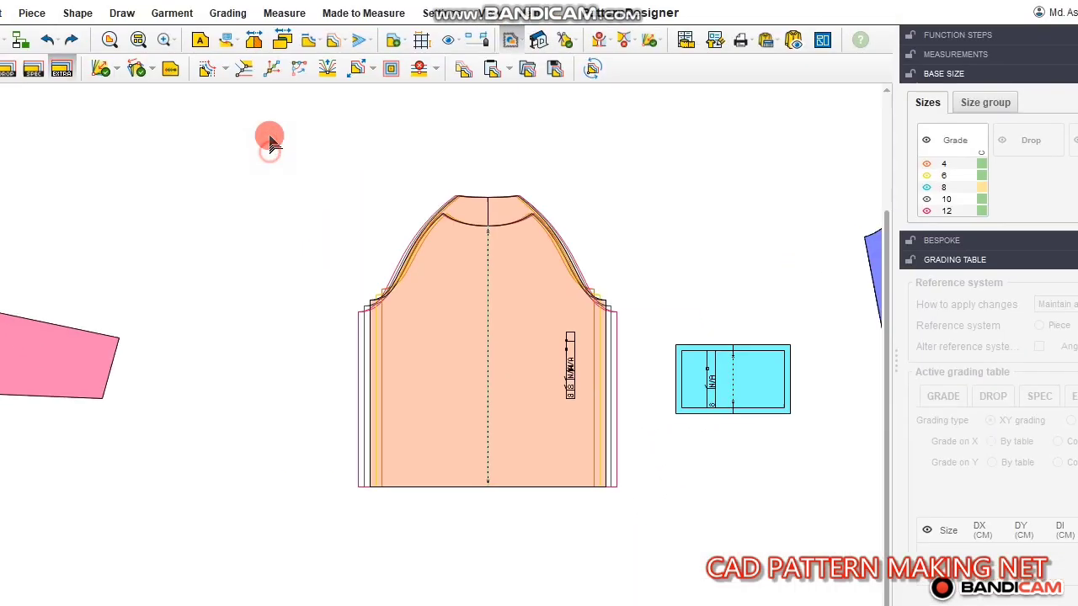
- Select the hem points of both body pieces and look up the length from HPS to bottom across the sizes in the Excel chart
drag(269, 137, 631, 544)
drag(328, 441, 800, 579)
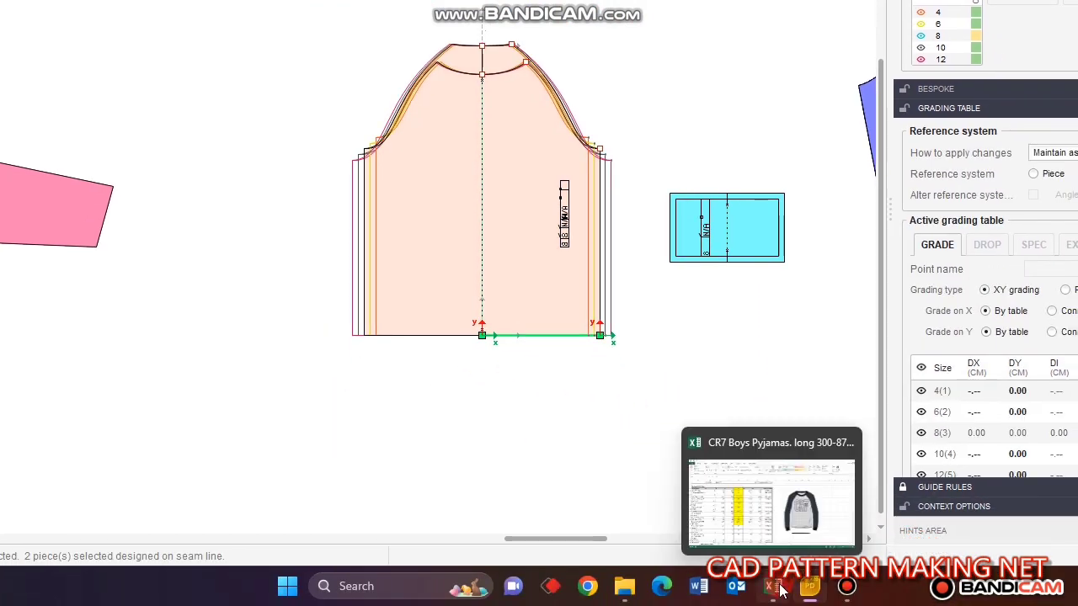
click(780, 592)
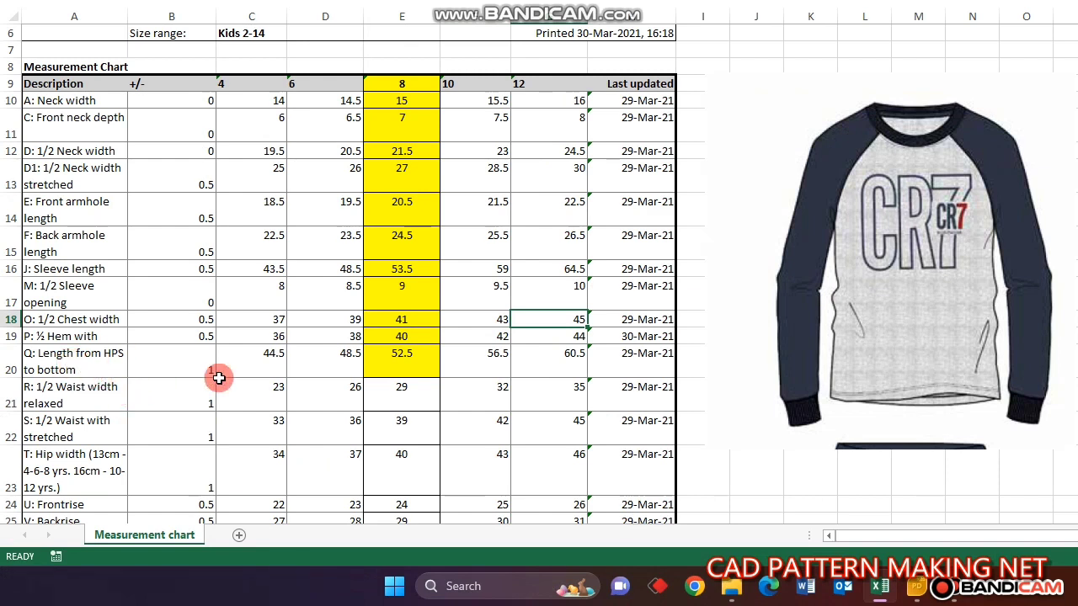
click(263, 358)
click(356, 357)
click(416, 357)
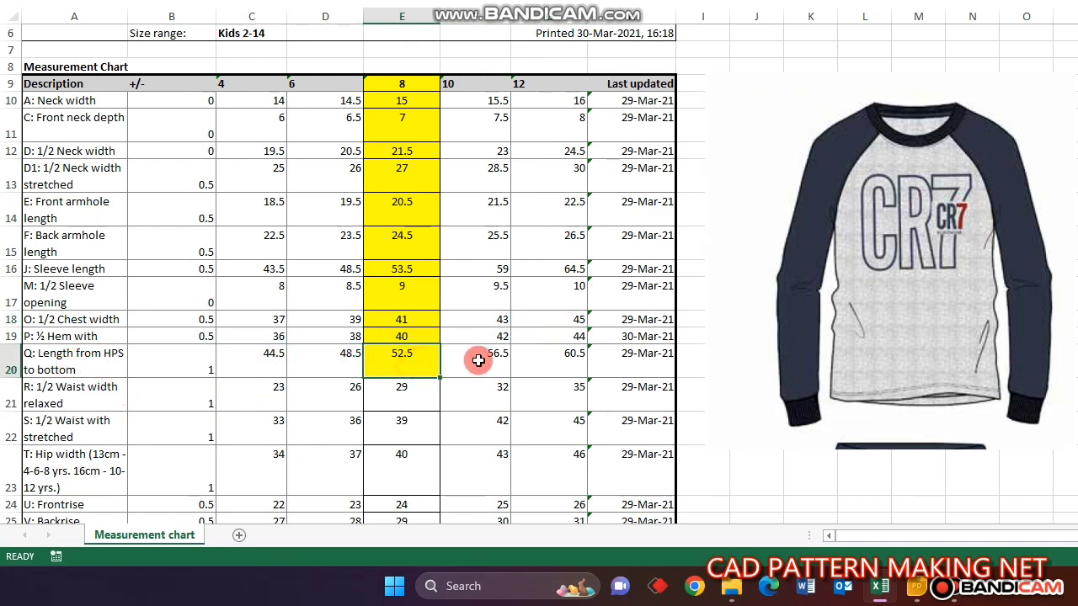
click(481, 361)
click(579, 363)
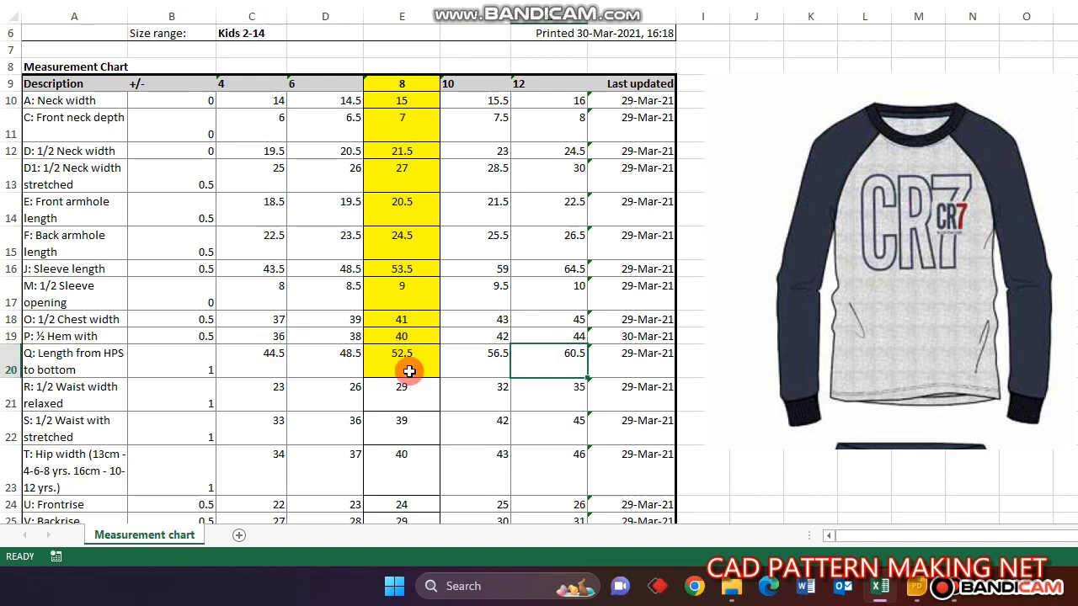
- Grade the selected hem points of both body pieces in PatternDesigner with a StepY of -4 cm
click(918, 588)
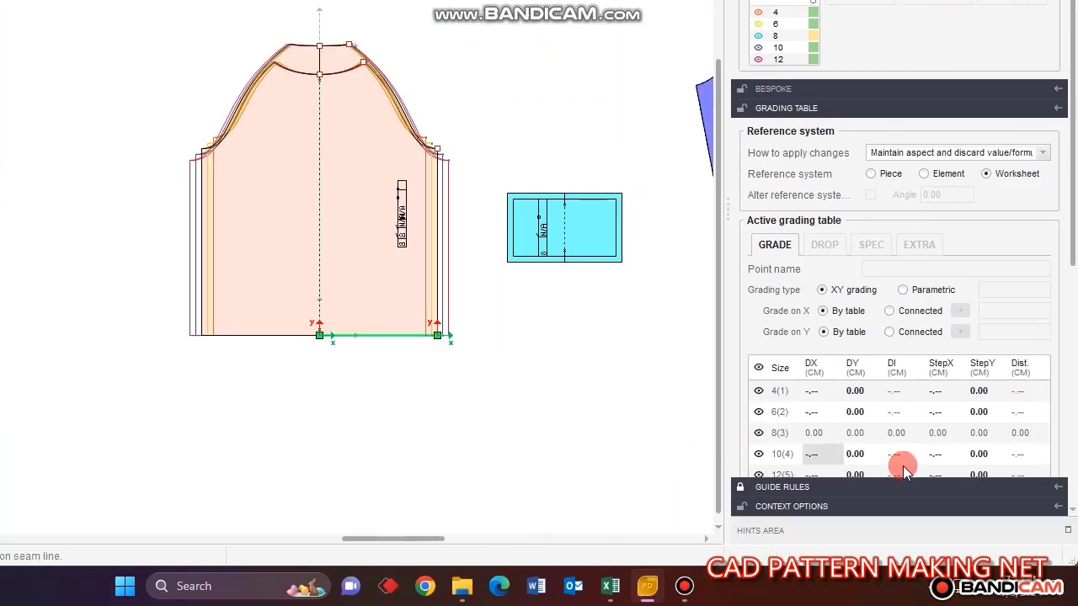
click(984, 371)
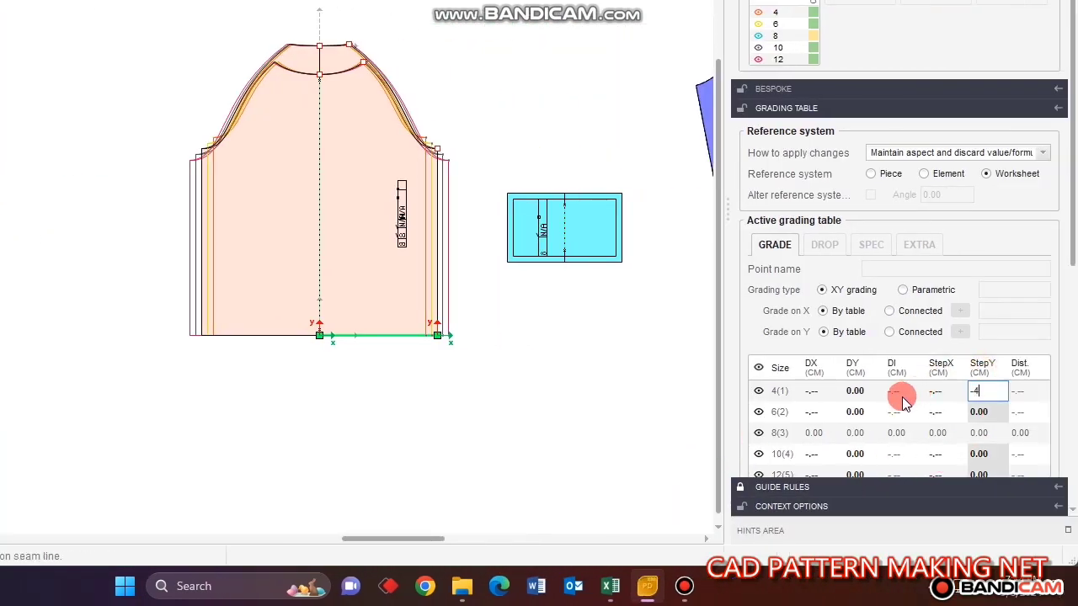
text(-4)
key(Return)
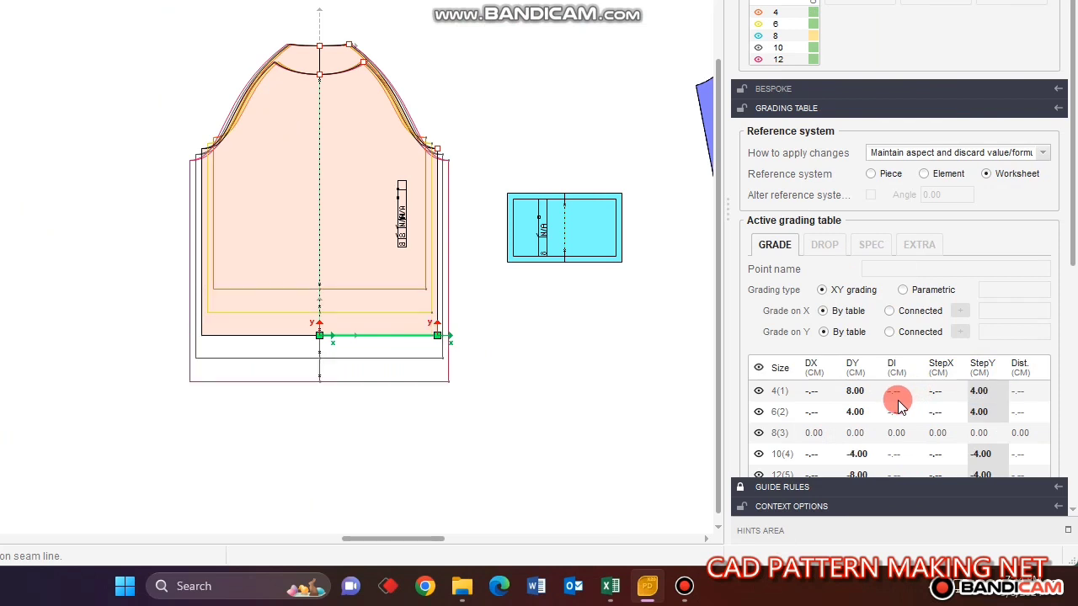
click(545, 446)
scroll(396, 358, up, 3)
scroll(195, 260, down, 4)
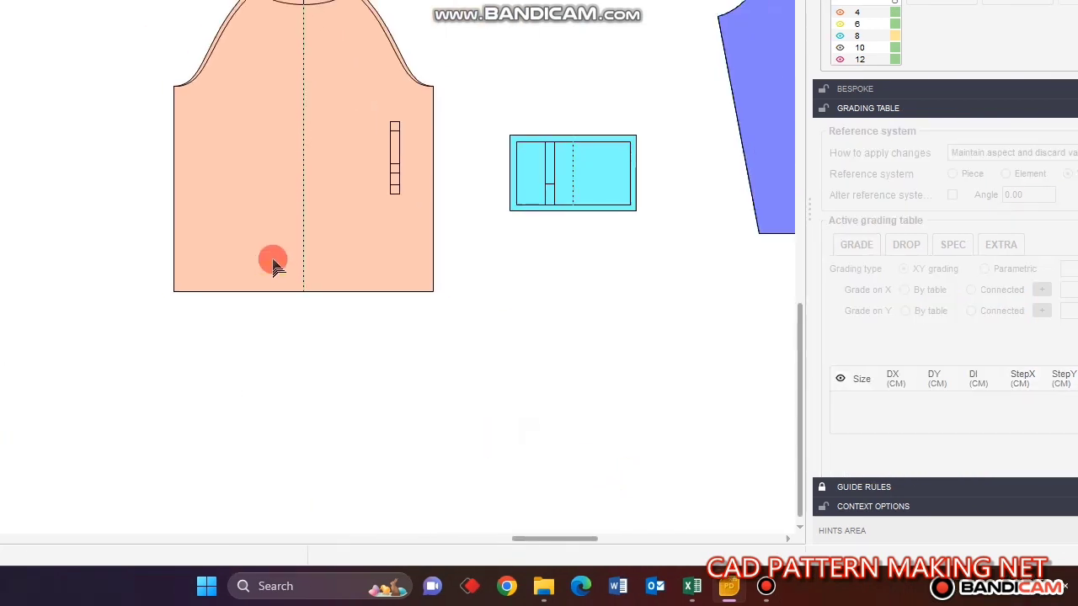
- Select the sleeve piece for grading and look up the sleeve length across sizes 4 to 12 in the Excel chart
click(621, 107)
scroll(621, 109, up, 2)
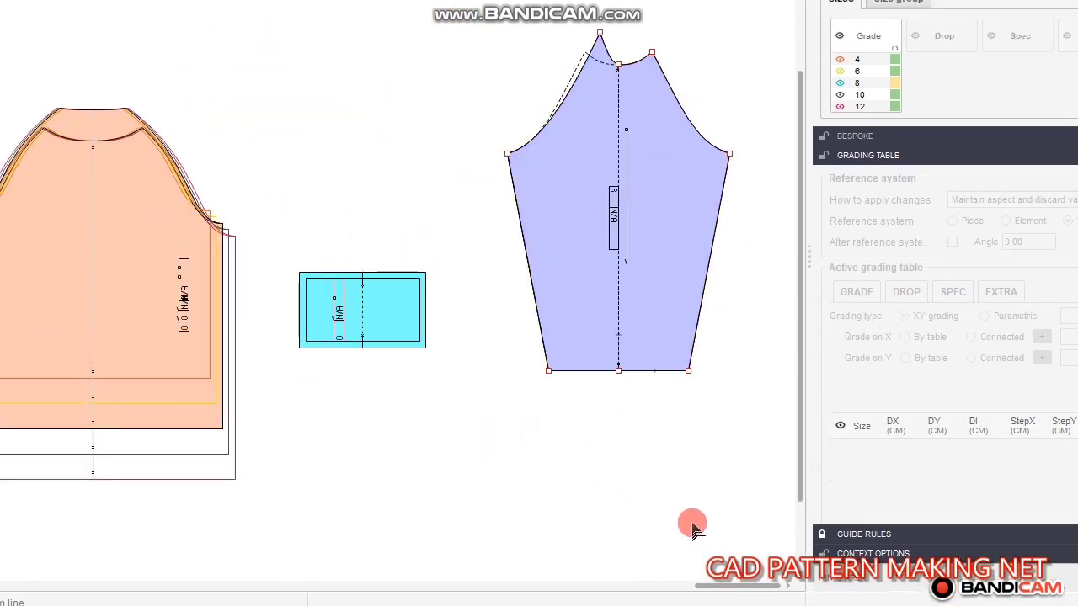
click(703, 585)
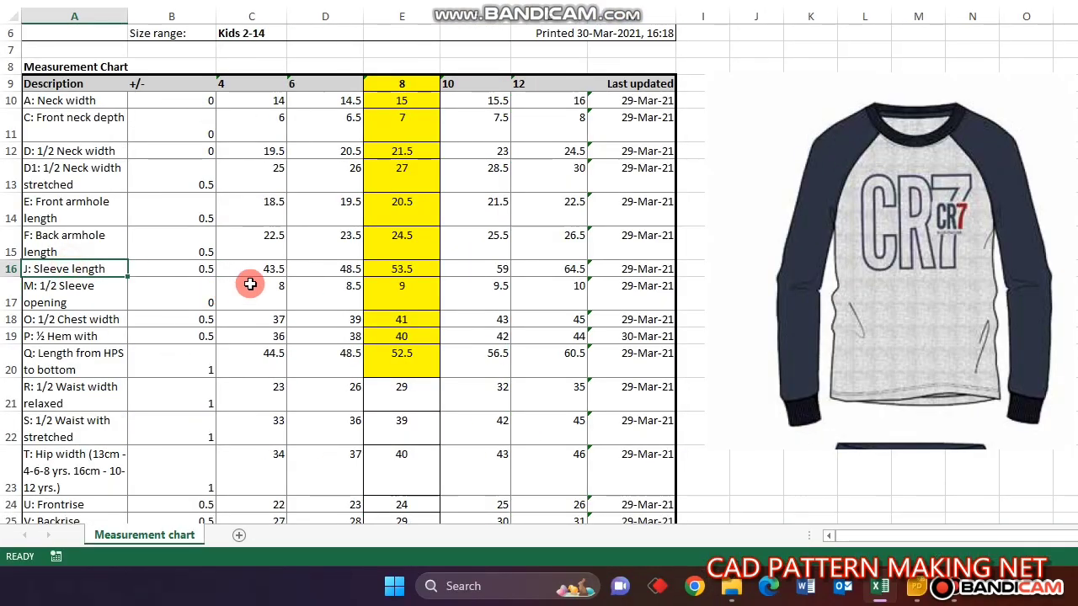
click(93, 270)
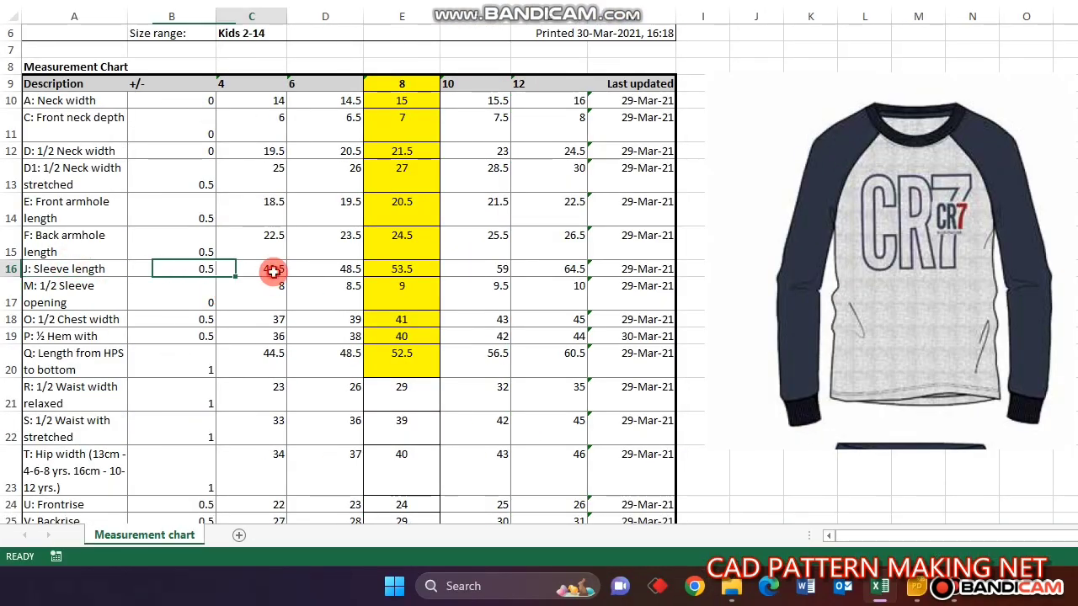
click(358, 271)
click(404, 272)
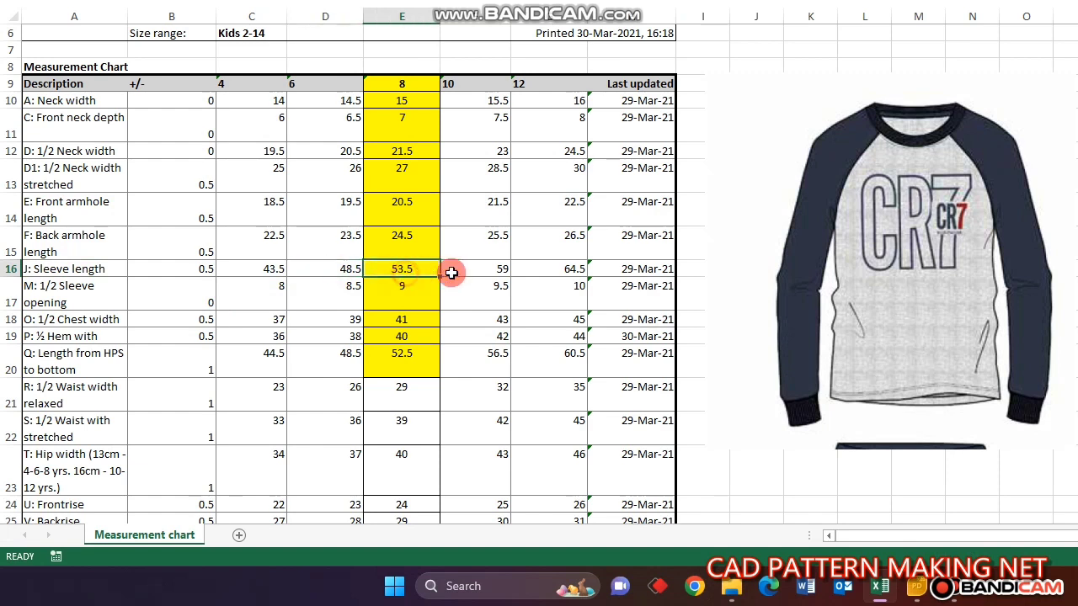
click(506, 270)
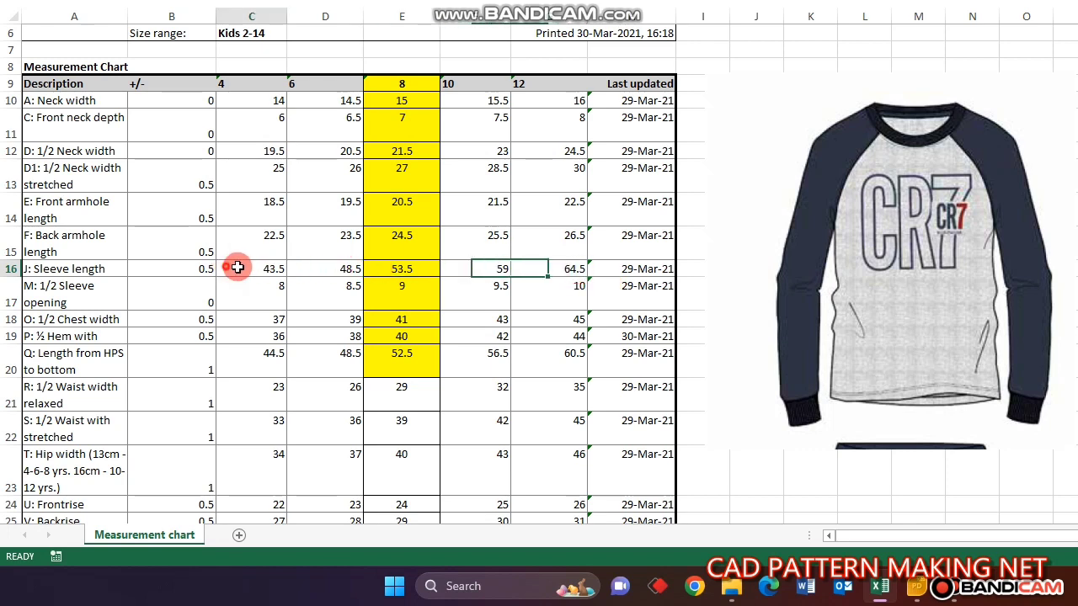
drag(233, 268, 543, 285)
- Grade the three neckline points at the top of the sleeve in PatternDesigner with a StepY of 1 cm
click(917, 588)
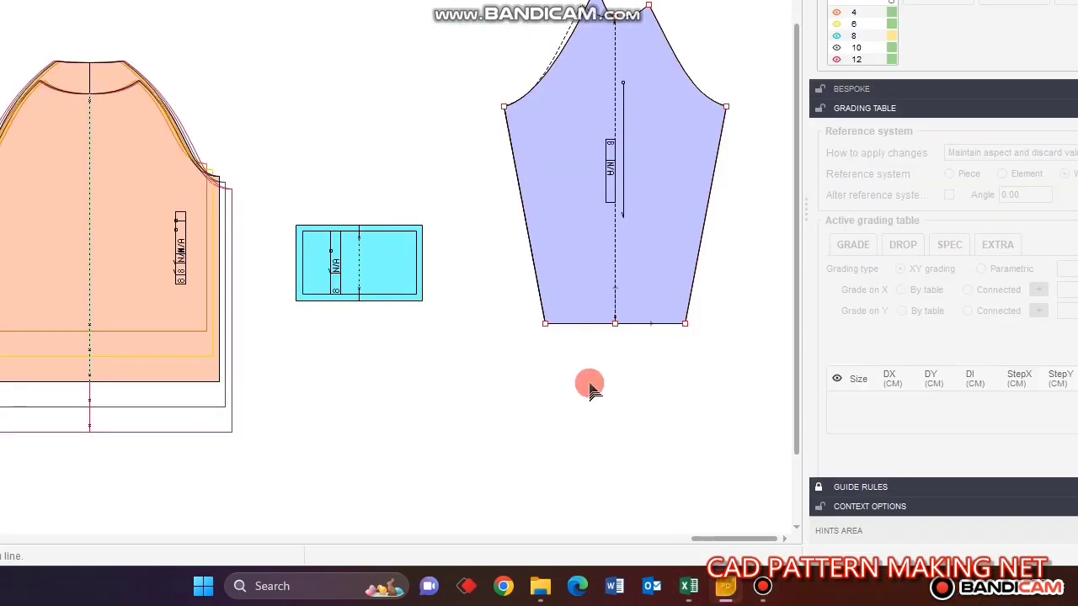
drag(555, 108, 677, 209)
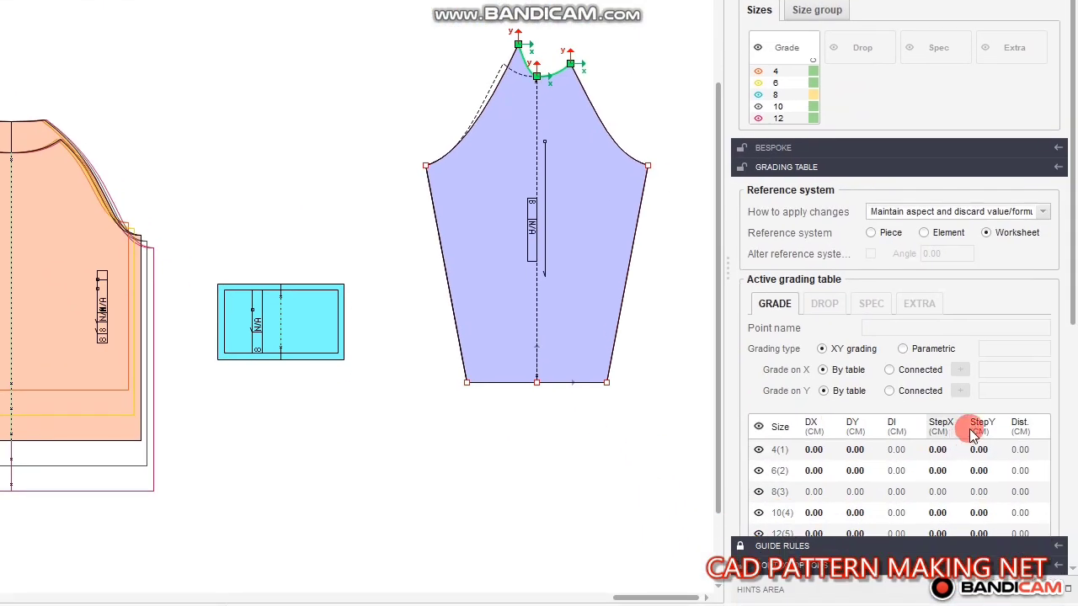
click(981, 434)
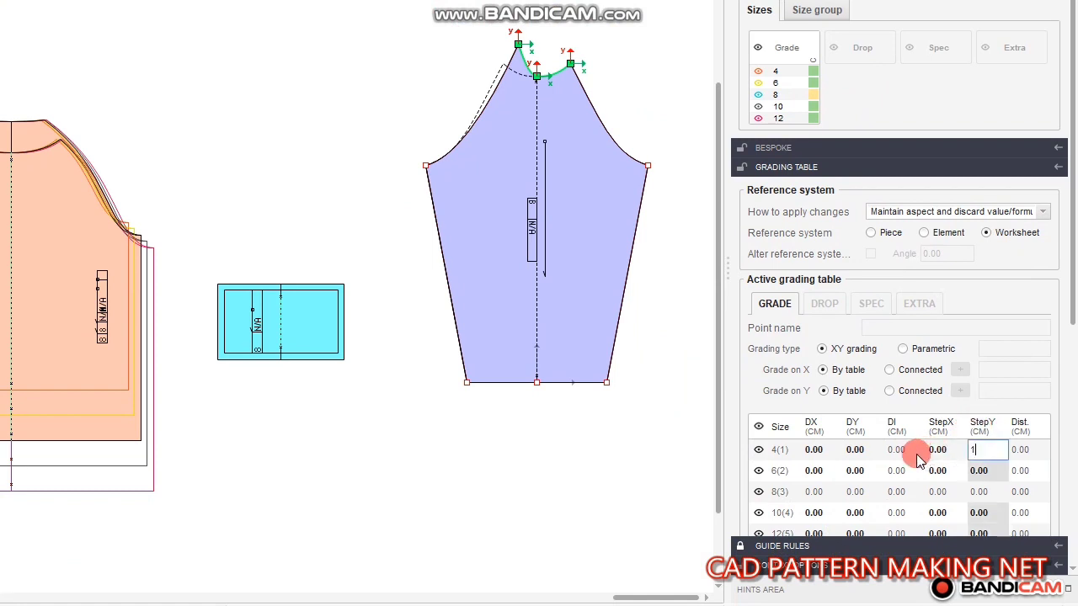
text(1)
key(Return)
- Grade the three points along the sleeve opening edge with a StepY of -2 cm
drag(400, 305, 640, 406)
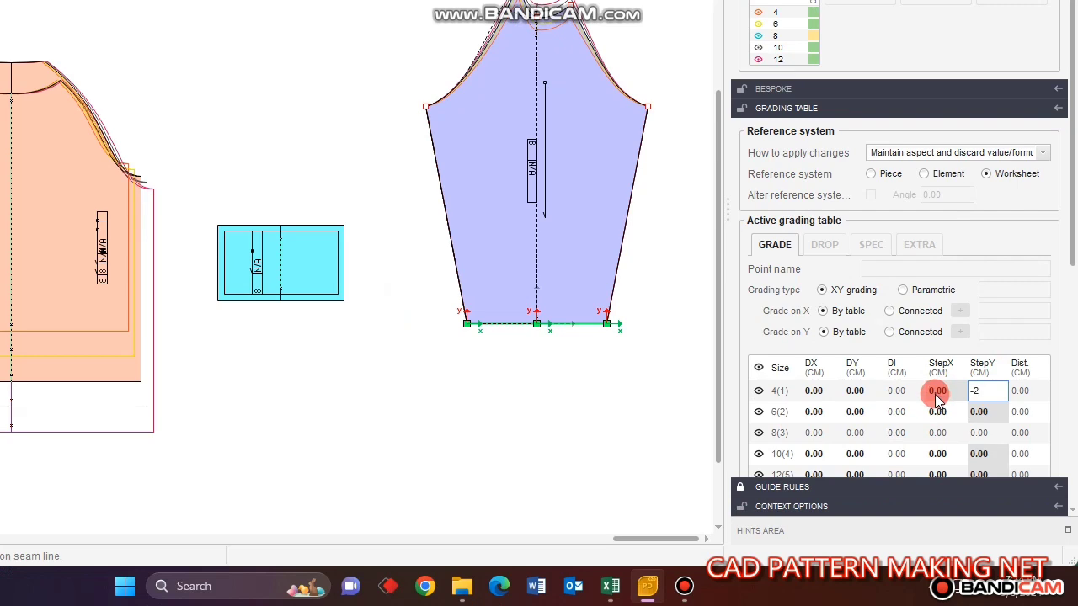
click(488, 397)
scroll(581, 172, up, 2)
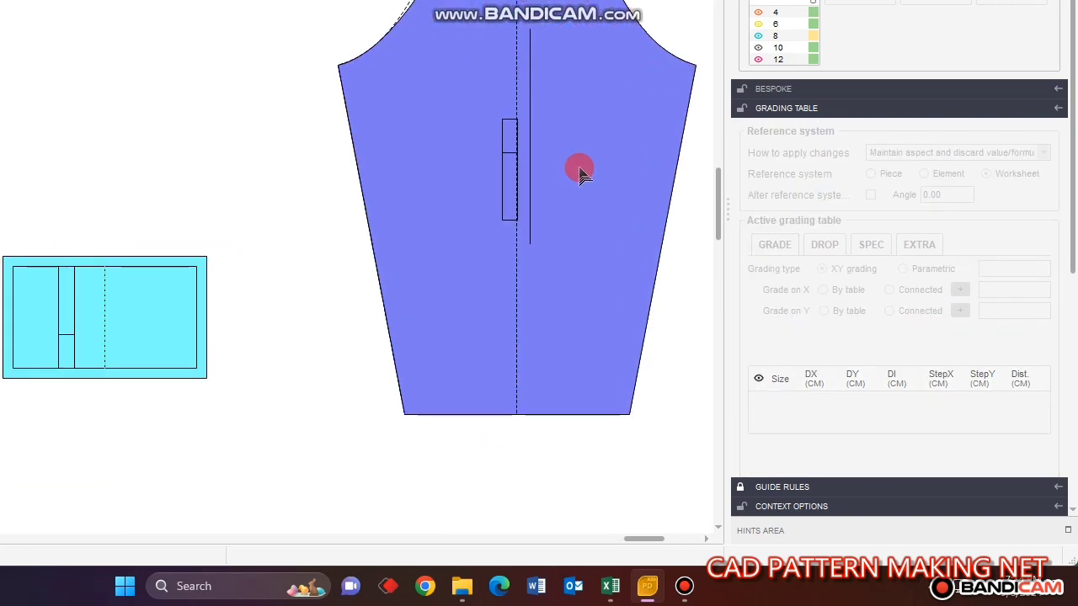
- Grade the sleeve's underarm points outward, with a StepX of 0.5 cm at point 21 and -0.5 cm at point 22
scroll(484, 195, down, 3)
drag(581, 28, 664, 208)
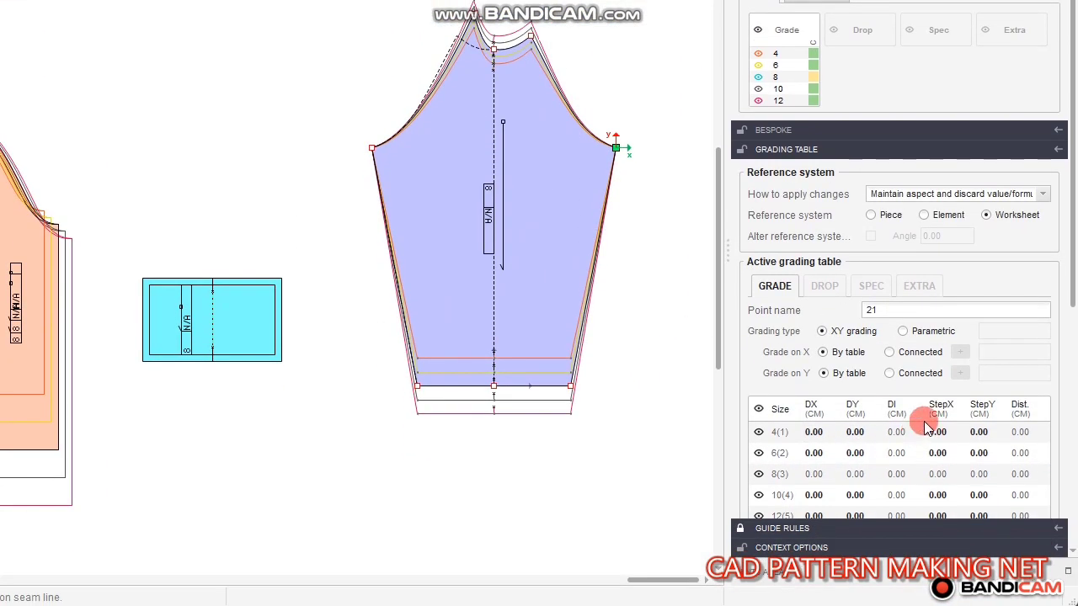
click(931, 431)
text(.5)
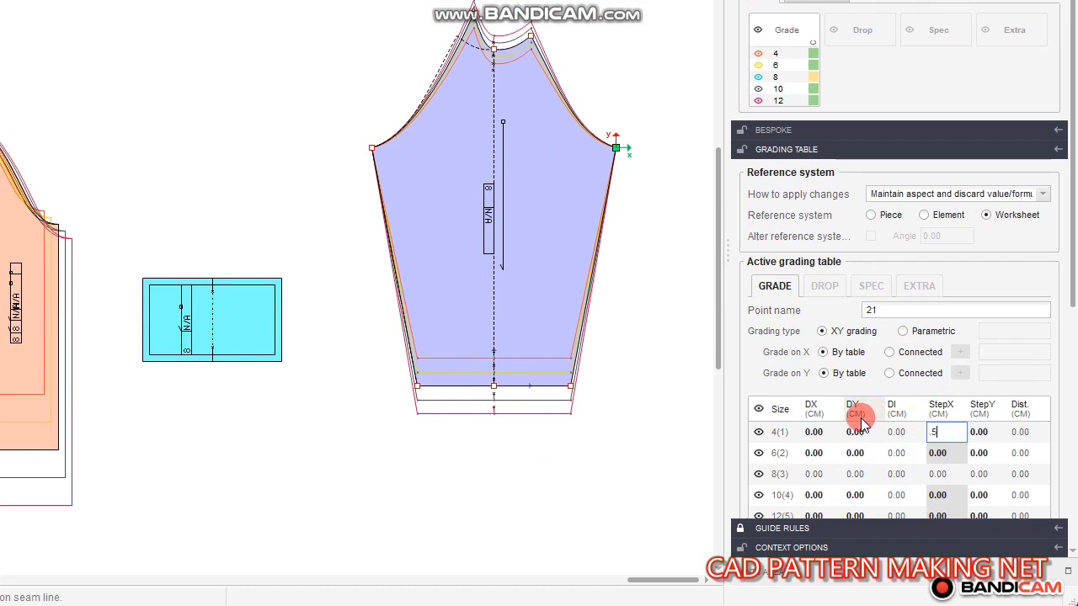
key(Return)
drag(305, 82, 443, 257)
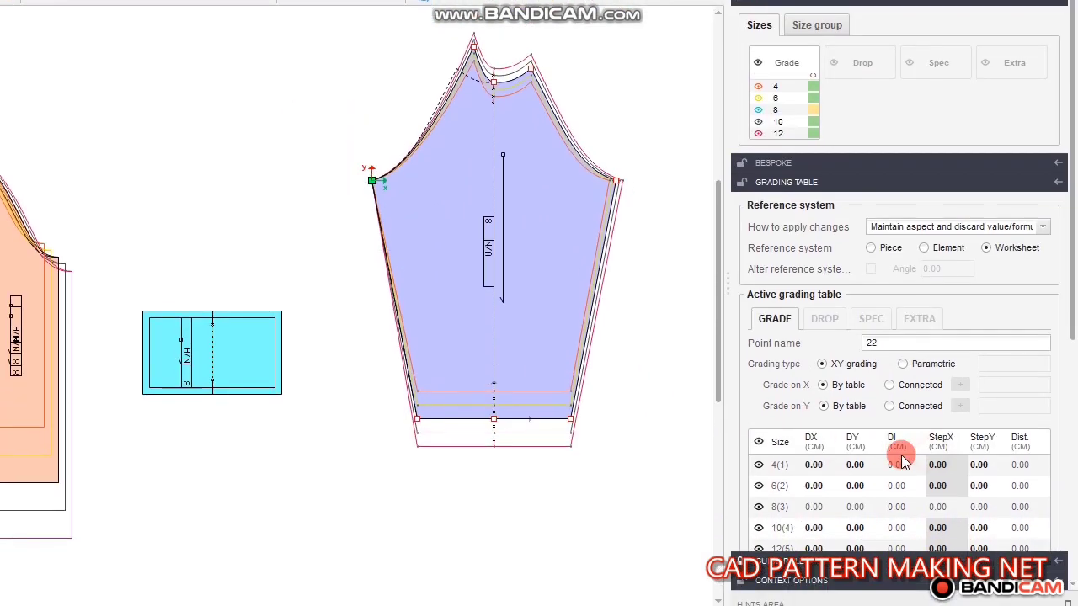
text(-.5)
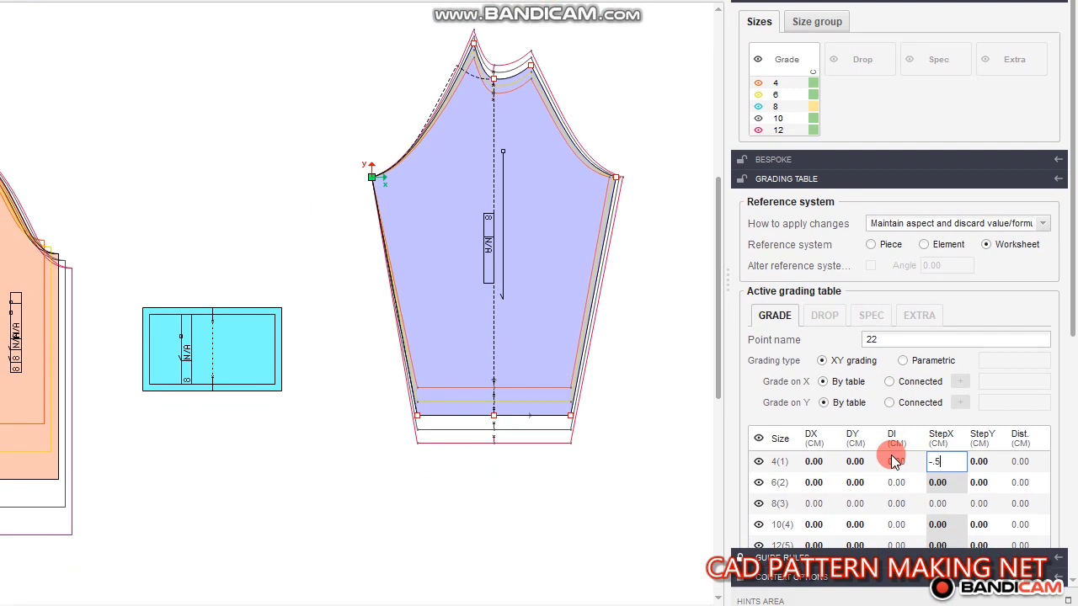
key(Return)
click(532, 385)
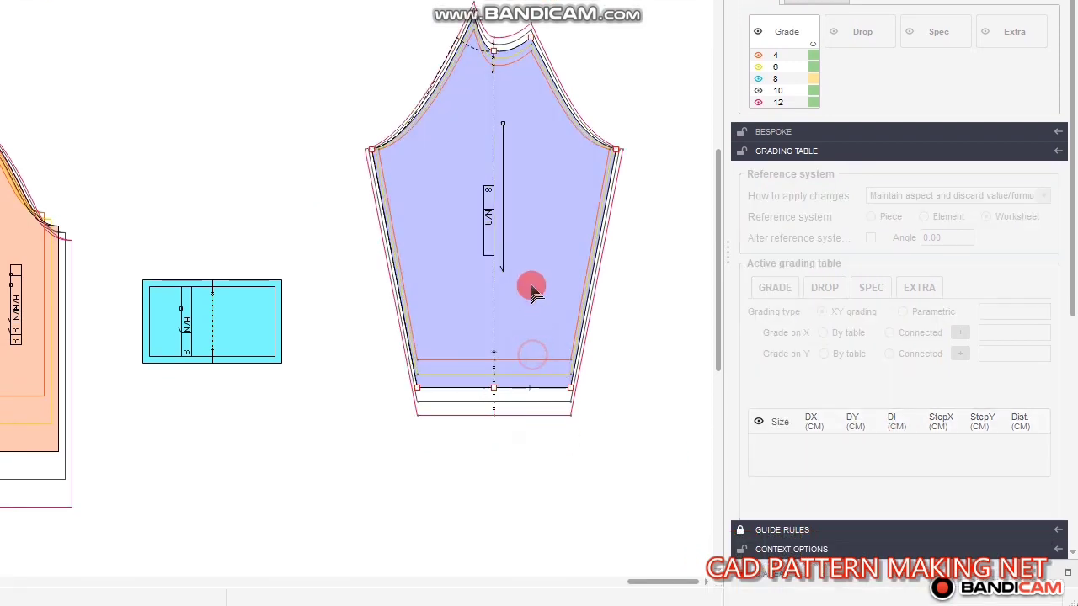
- Grade the sleeve opening's two corner points outward, with a positive StepX at point 18 and a negative StepX at point 19
drag(533, 334, 605, 447)
click(943, 389)
click(861, 407)
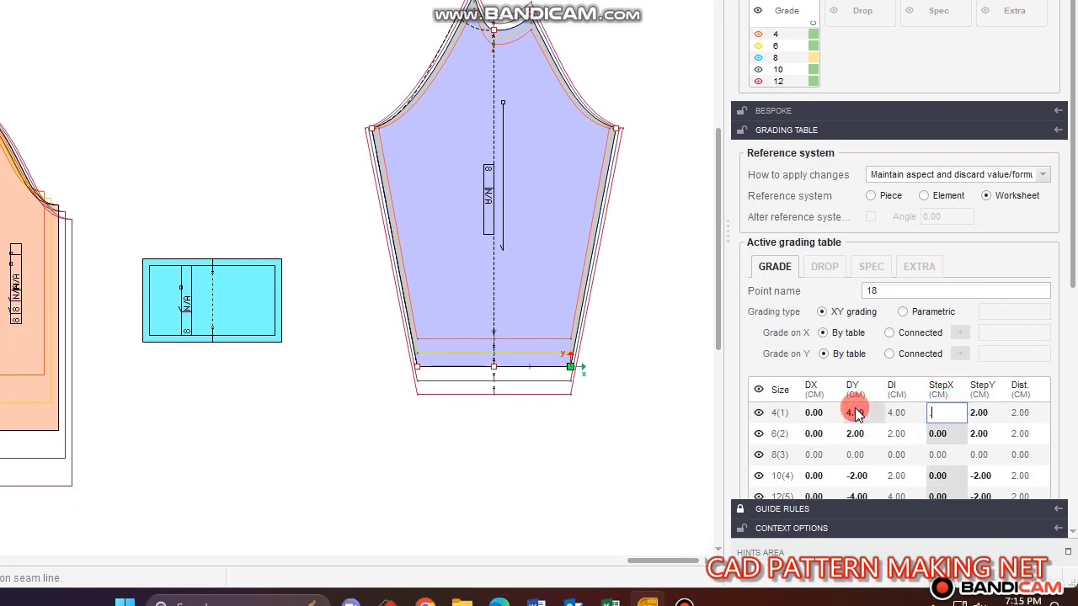
key(Return)
drag(368, 326, 440, 445)
click(941, 385)
click(894, 396)
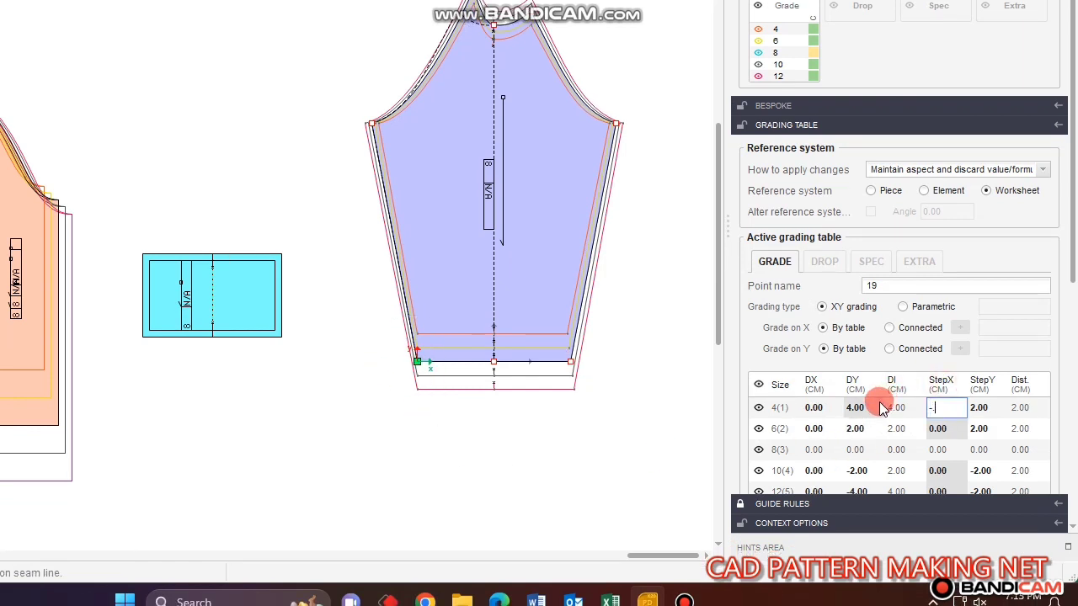
key(Return)
click(408, 424)
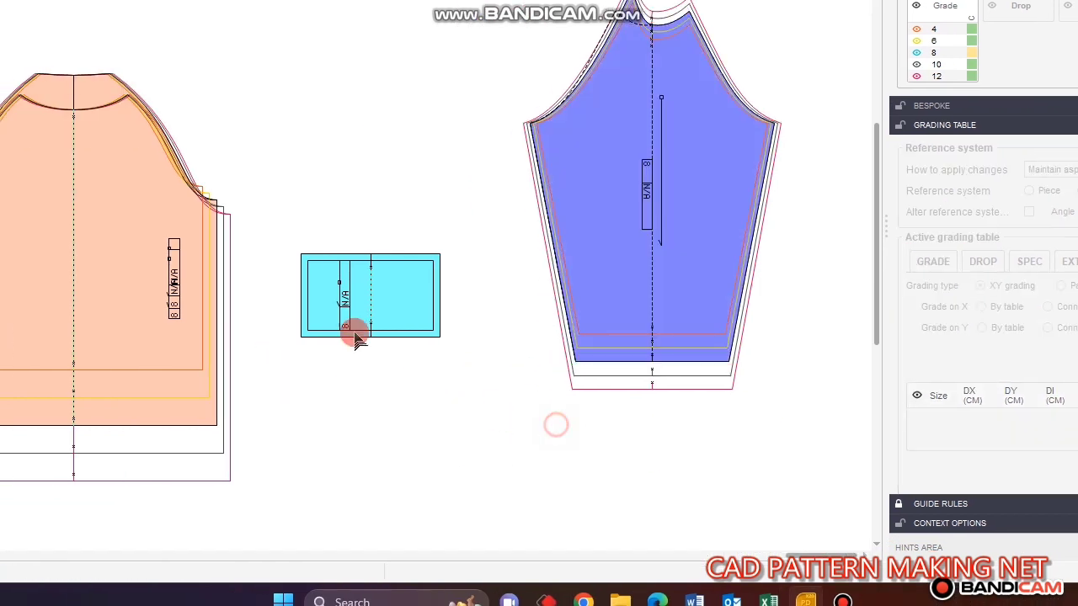
- Select both corner points along the cuff's outer short edge for grading
scroll(188, 317, up, 3)
click(339, 297)
drag(184, 159, 325, 381)
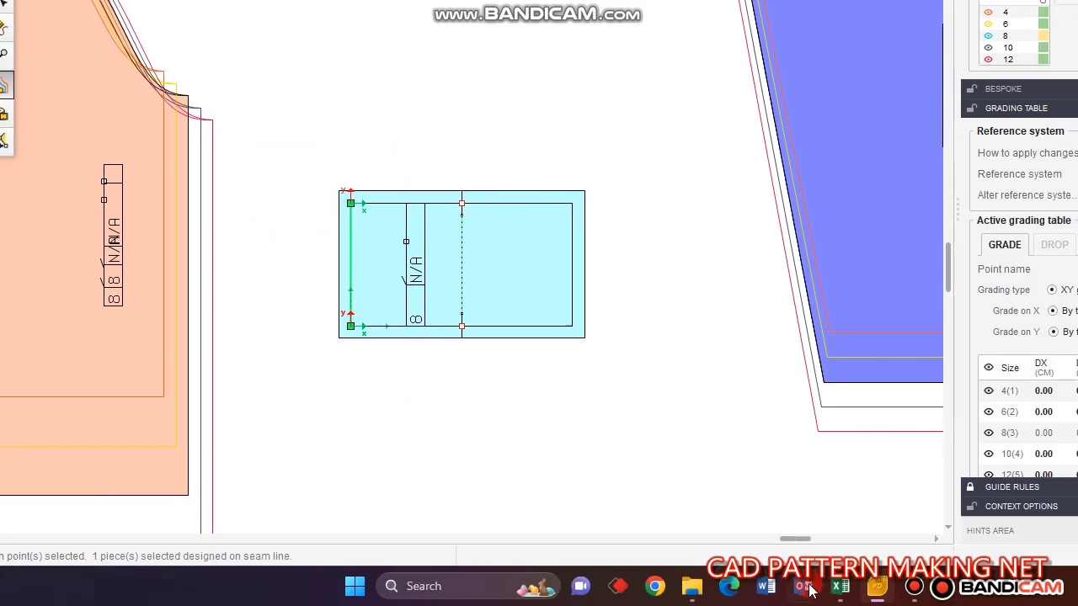
- Switch to the Excel measurement chart and check the 1/2 sleeve opening values for sizes 4 to 12
click(840, 586)
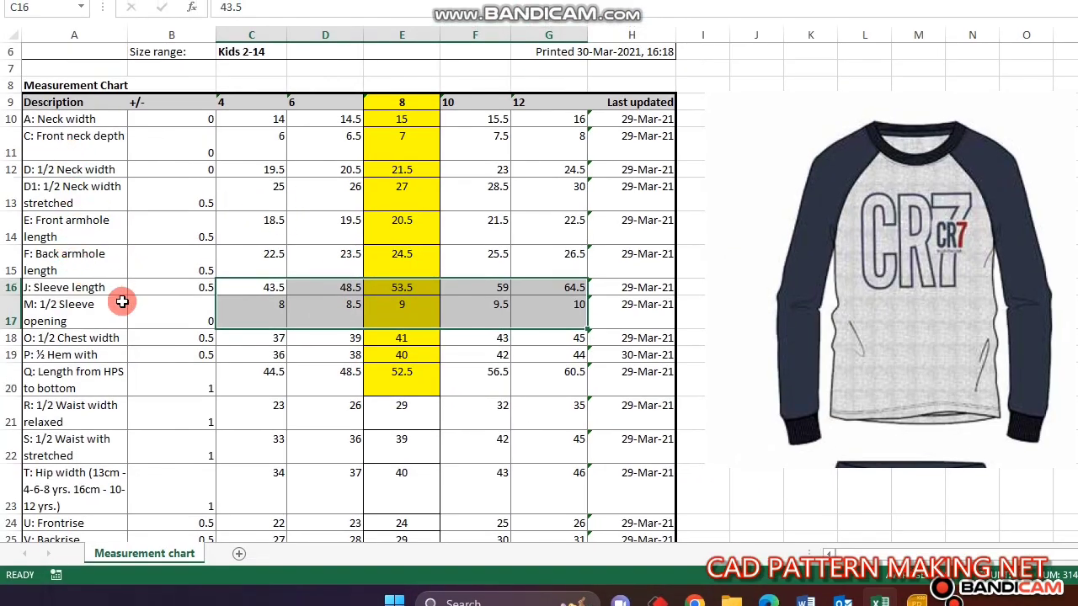
click(64, 323)
click(278, 313)
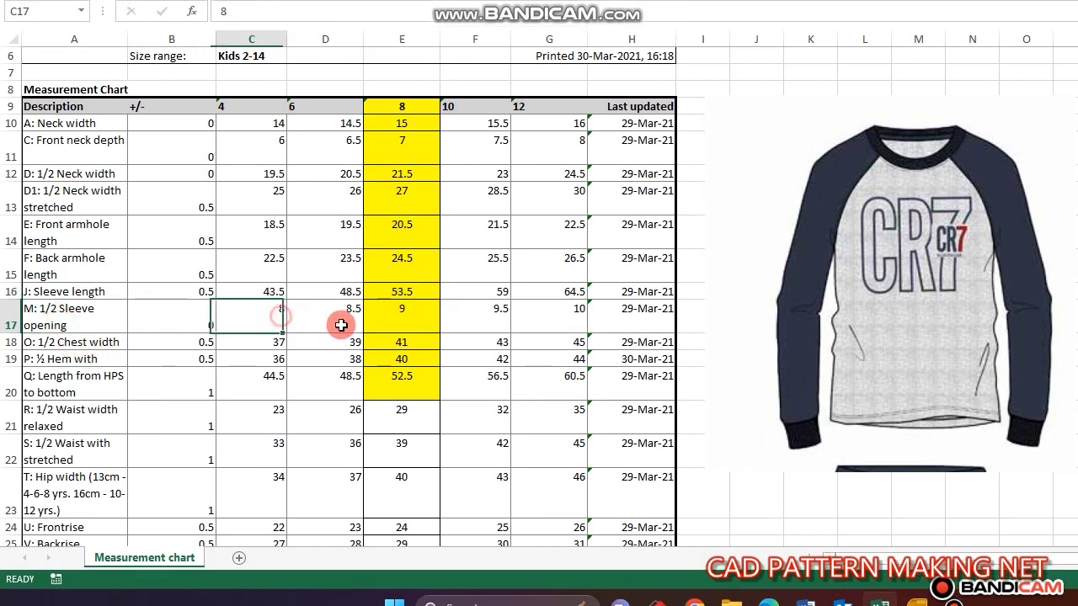
click(347, 313)
click(417, 311)
click(490, 320)
click(575, 316)
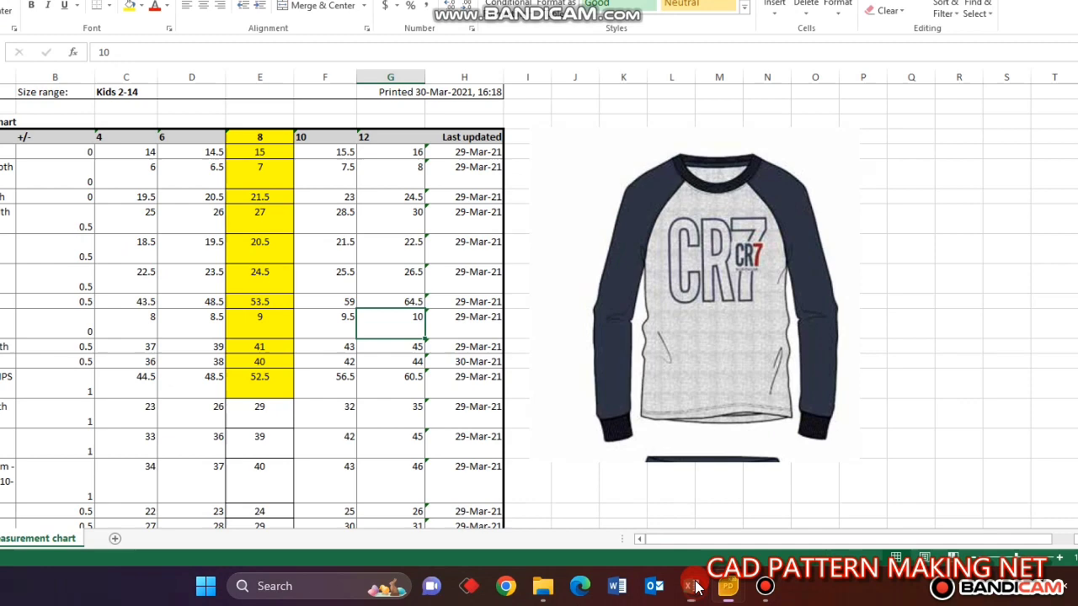
- Switch back to PatternDesigner and grade the cuff's selected edge points outward with a negative StepX
click(723, 588)
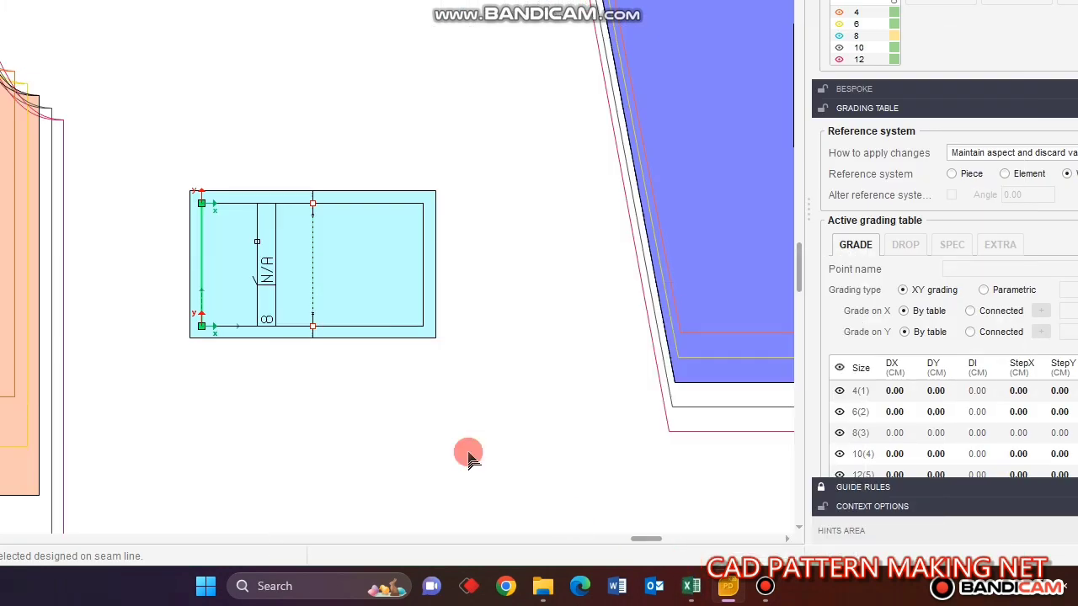
click(955, 367)
click(853, 412)
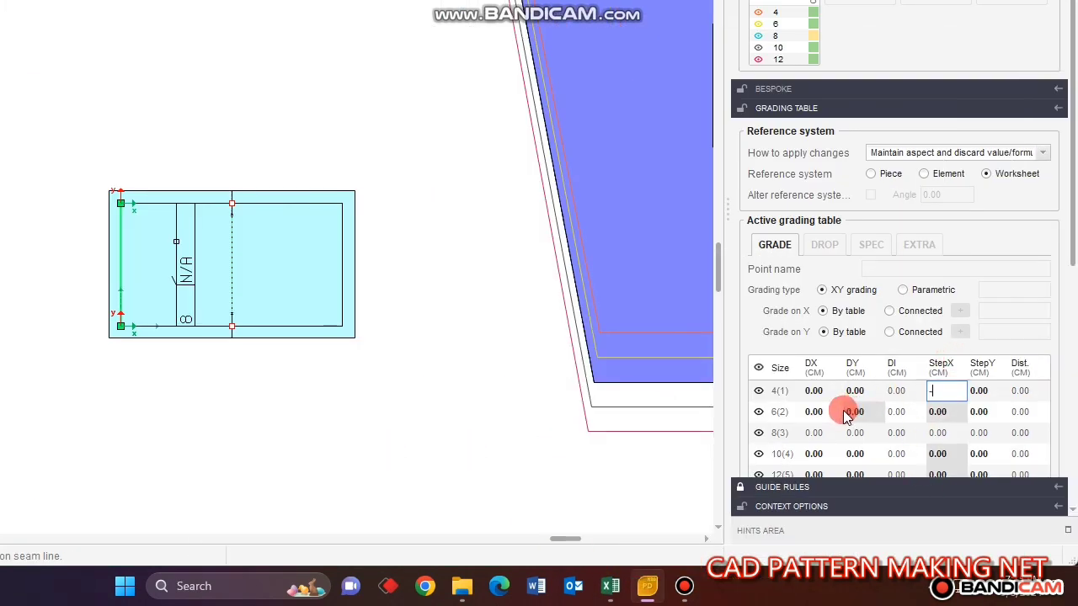
key(Return)
click(269, 153)
scroll(308, 238, down, 5)
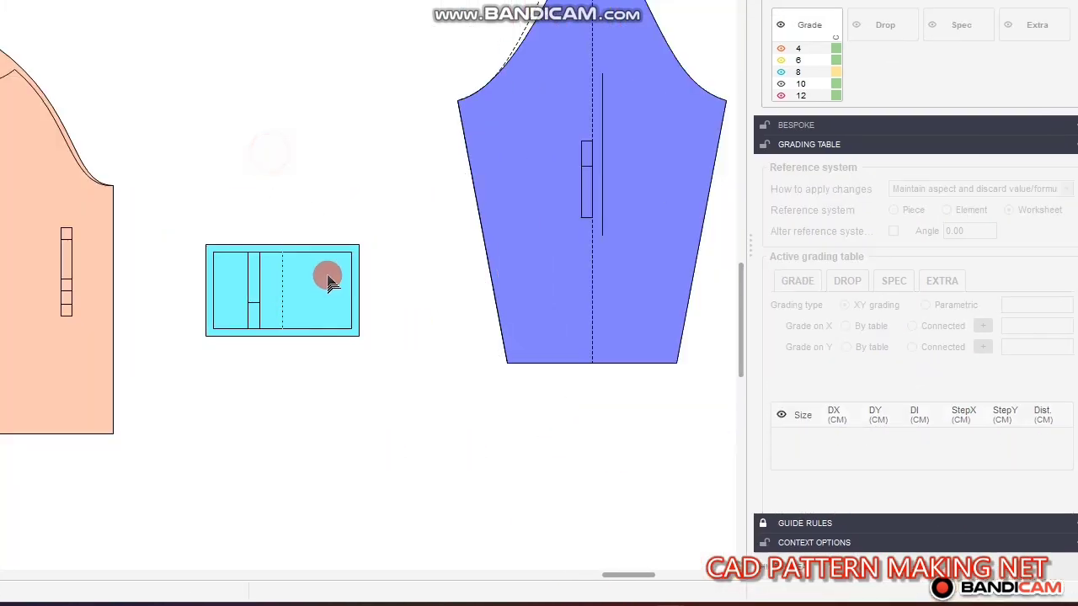
scroll(276, 155, up, 2)
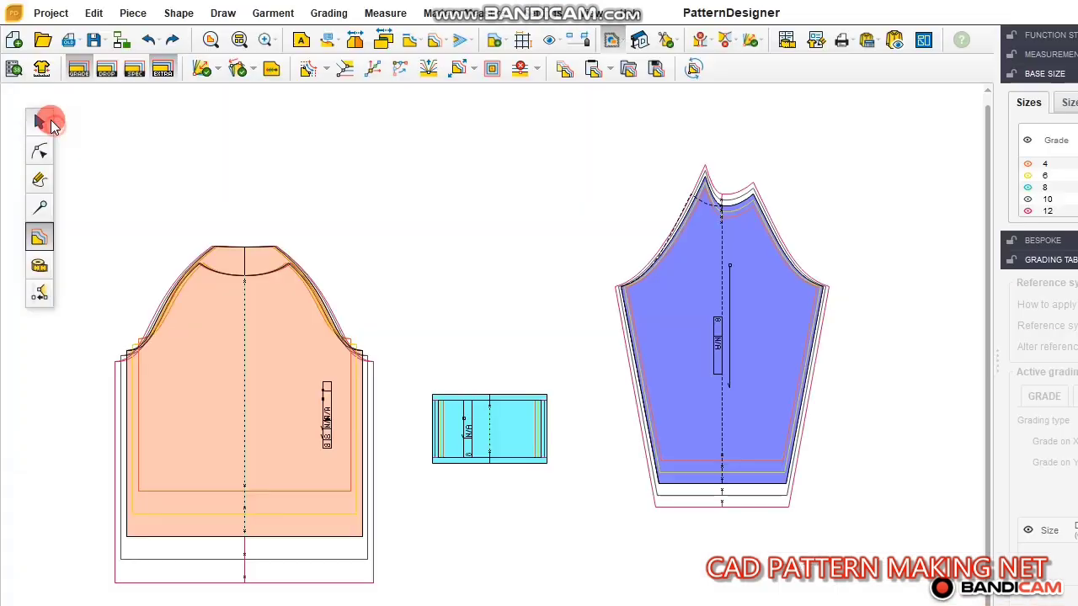
- Reposition the graded sleeve piece on the worksheet beside the cuff
click(459, 243)
drag(681, 390, 655, 361)
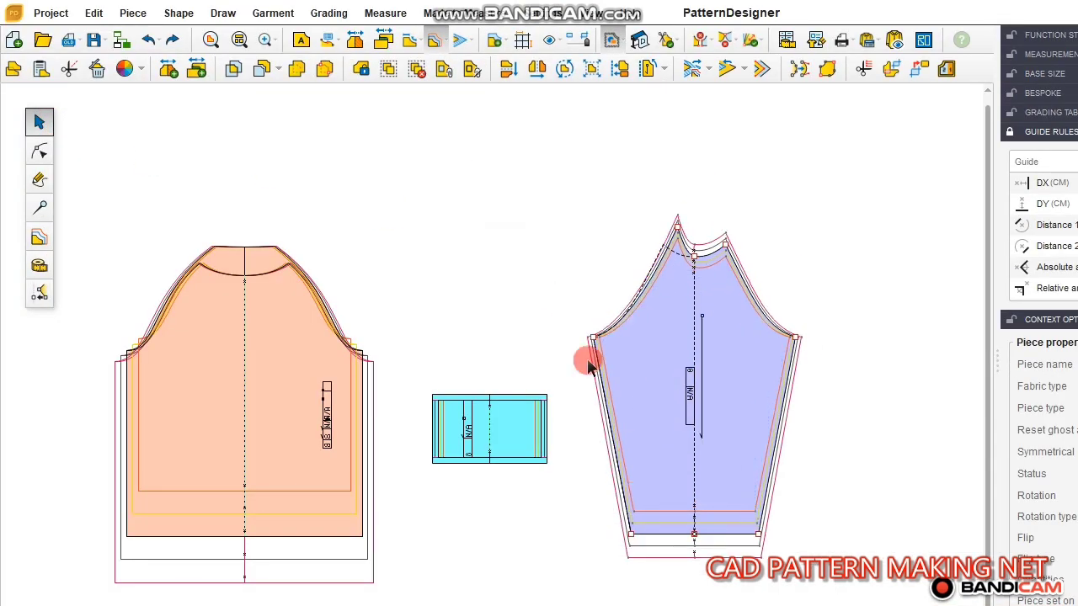
click(484, 290)
scroll(437, 382, down, 3)
- Separate the stacked front and back body pieces, placing them side by side, and move the cuff above them
drag(355, 374, 512, 539)
drag(355, 400, 274, 502)
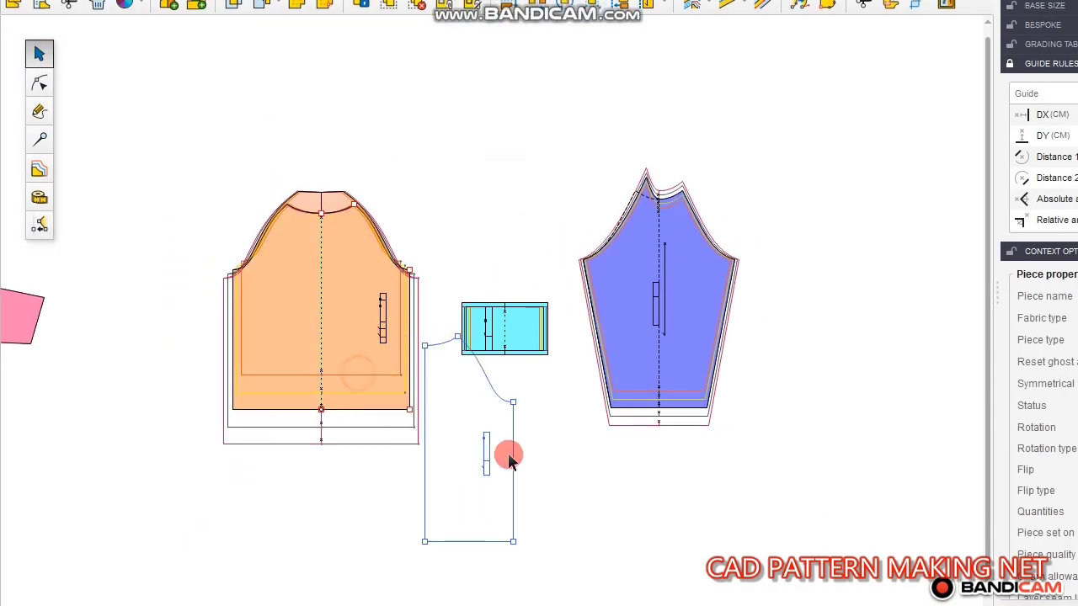
drag(275, 418, 264, 474)
click(344, 270)
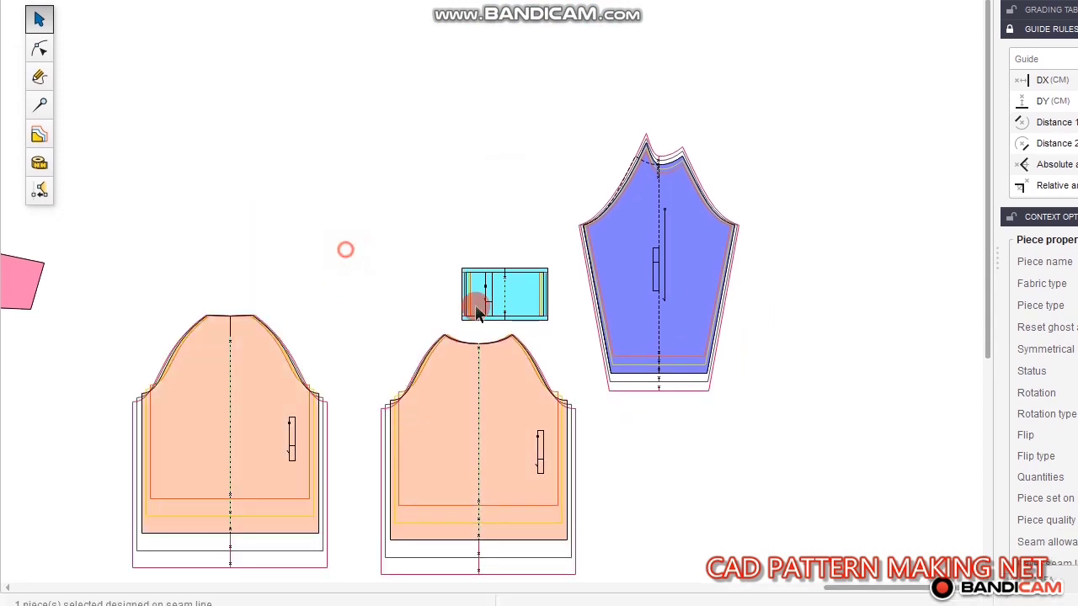
drag(503, 318, 495, 242)
click(504, 395)
click(363, 222)
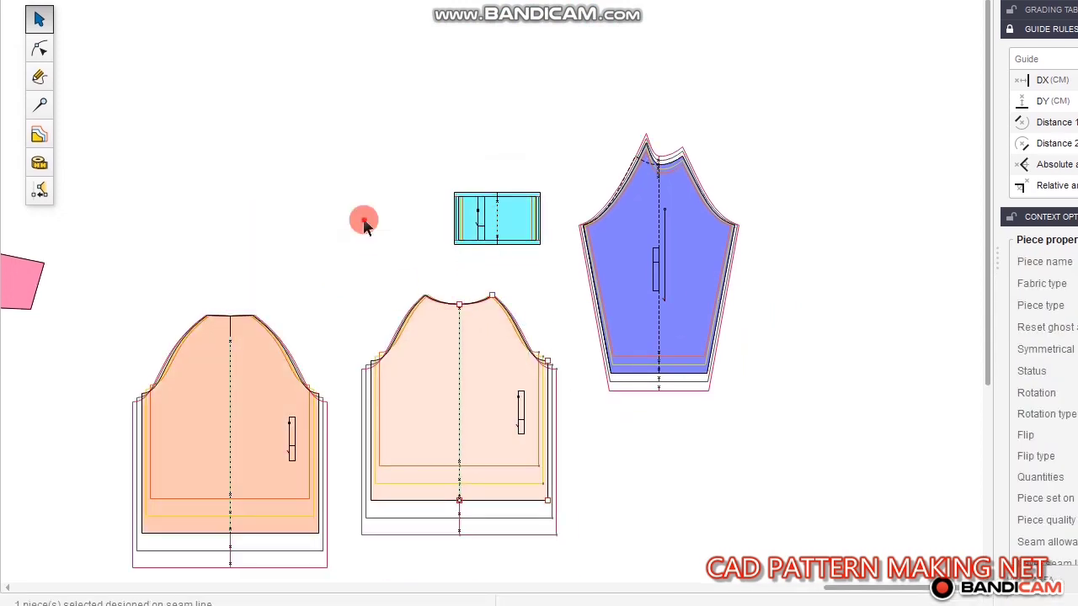
- Select the centre point of the front body's neckline for grading
click(40, 145)
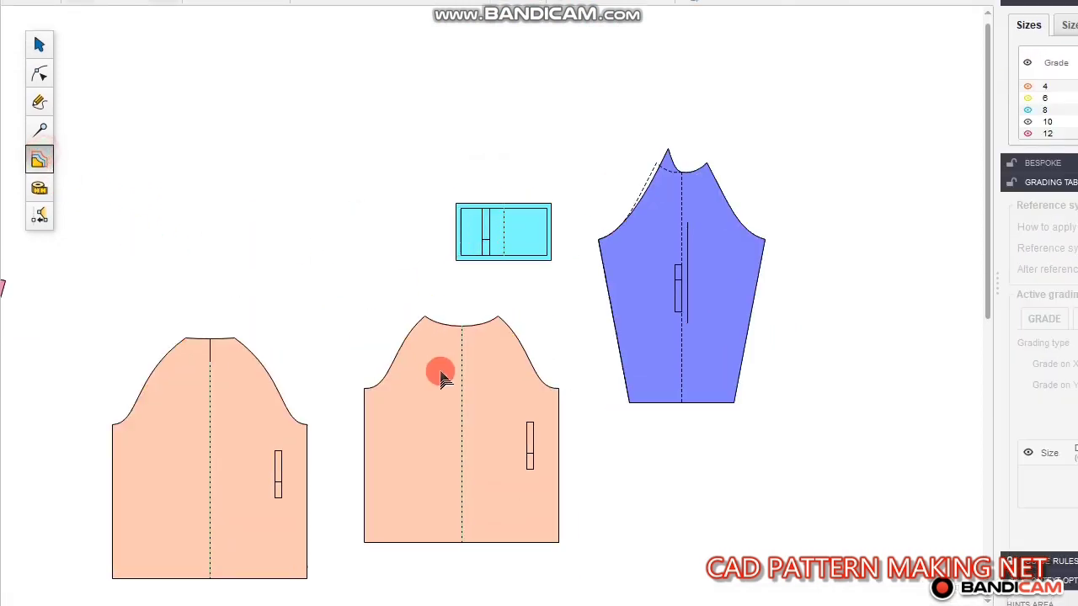
scroll(440, 377, up, 2)
click(509, 340)
click(467, 284)
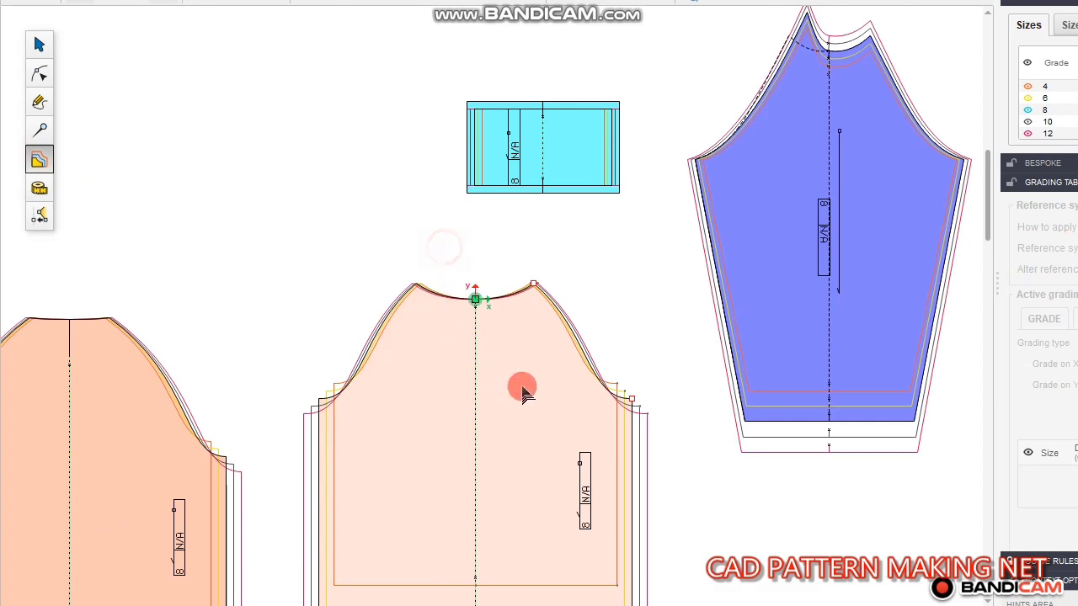
click(522, 392)
- Switch to the Excel measurement chart and check the front neck depth values for sizes 4 to 12
click(782, 590)
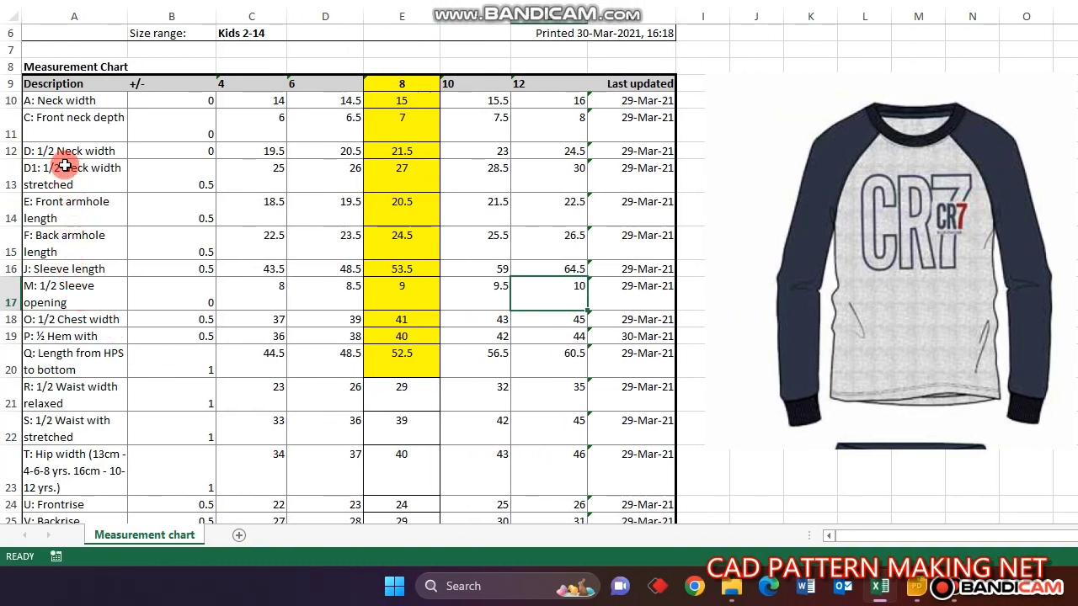
click(76, 126)
click(277, 130)
click(349, 131)
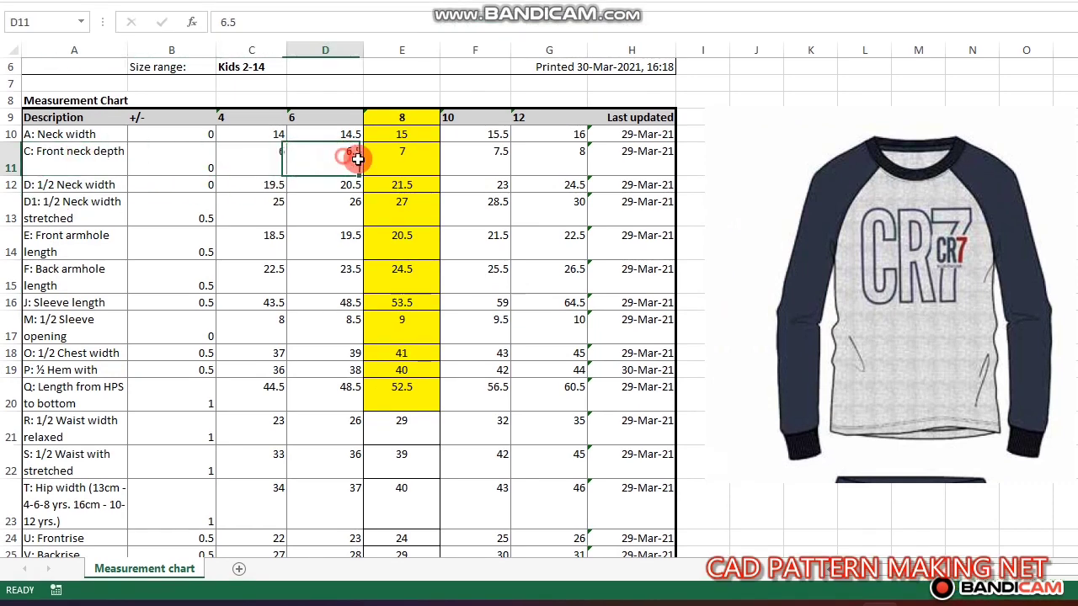
click(421, 130)
click(472, 164)
click(571, 164)
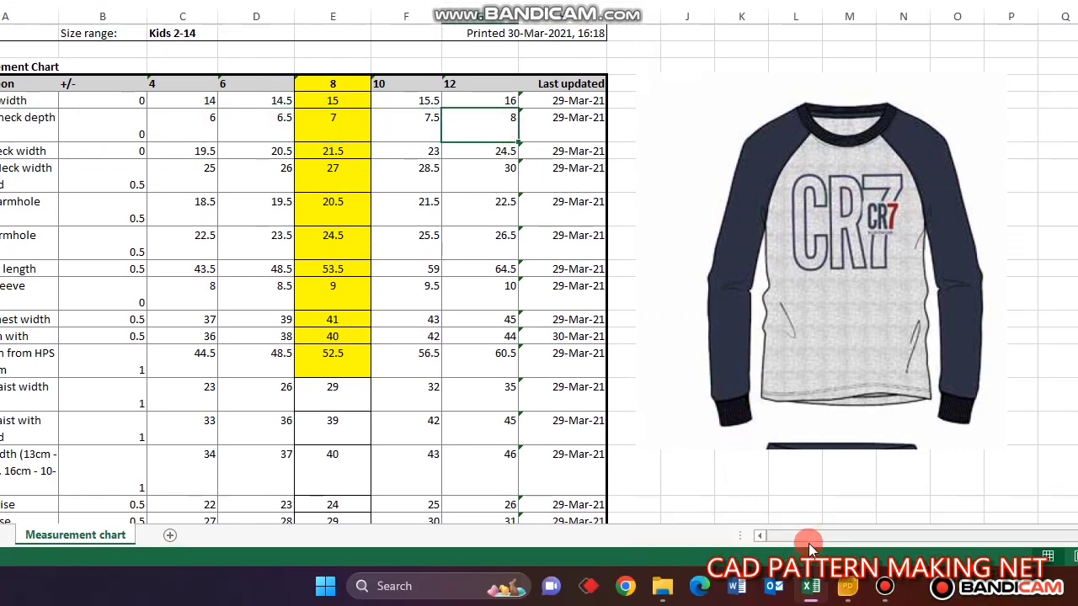
- Switch back to PatternDesigner and grade the front neckline's centre point with a StepY of -0.5 cm
click(814, 590)
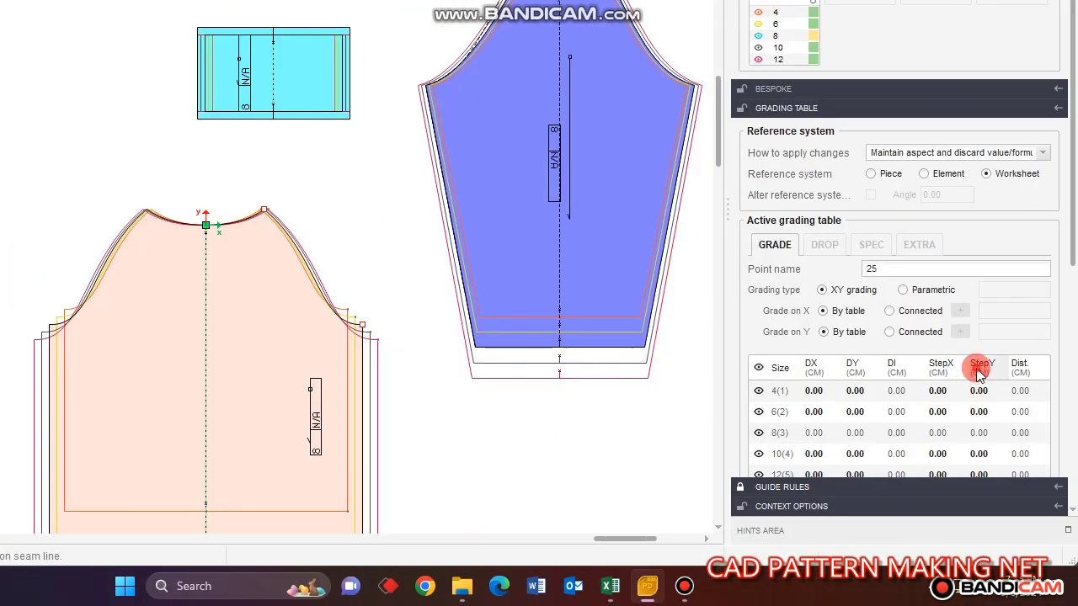
key(Return)
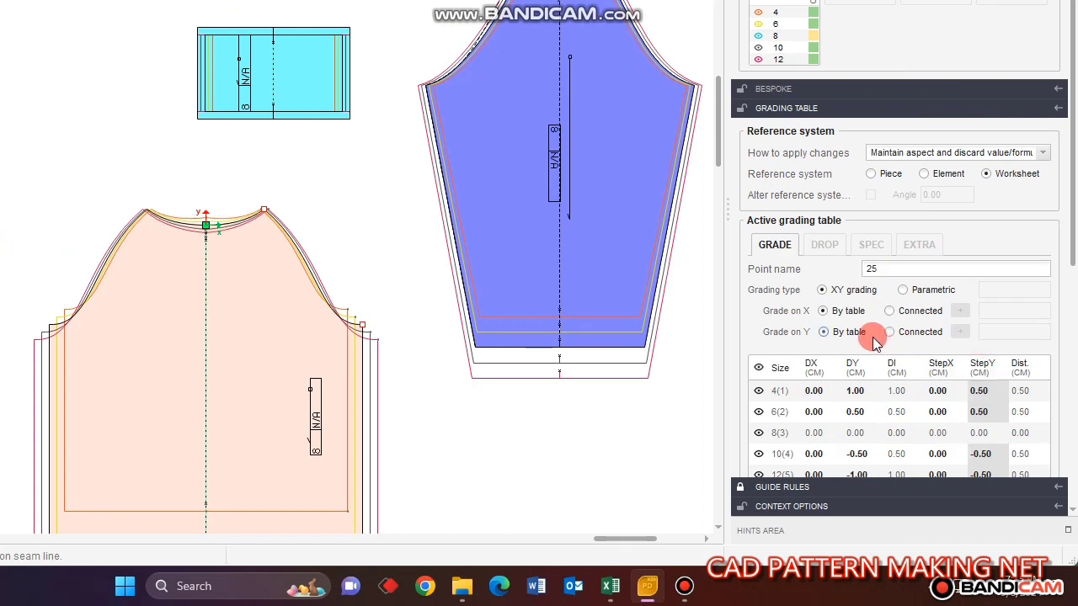
click(378, 212)
click(269, 249)
- Set the front neckline centre point's StepY to -0.25 cm and inspect the graded neck curves
drag(243, 146, 305, 262)
drag(182, 161, 292, 276)
drag(385, 282, 385, 283)
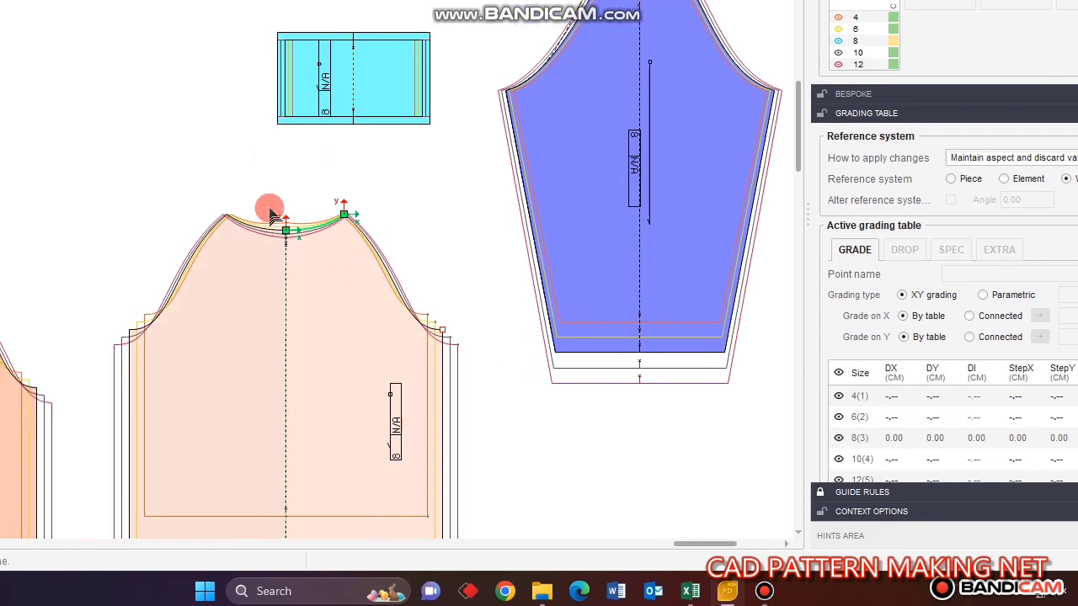
drag(282, 208, 315, 248)
click(977, 375)
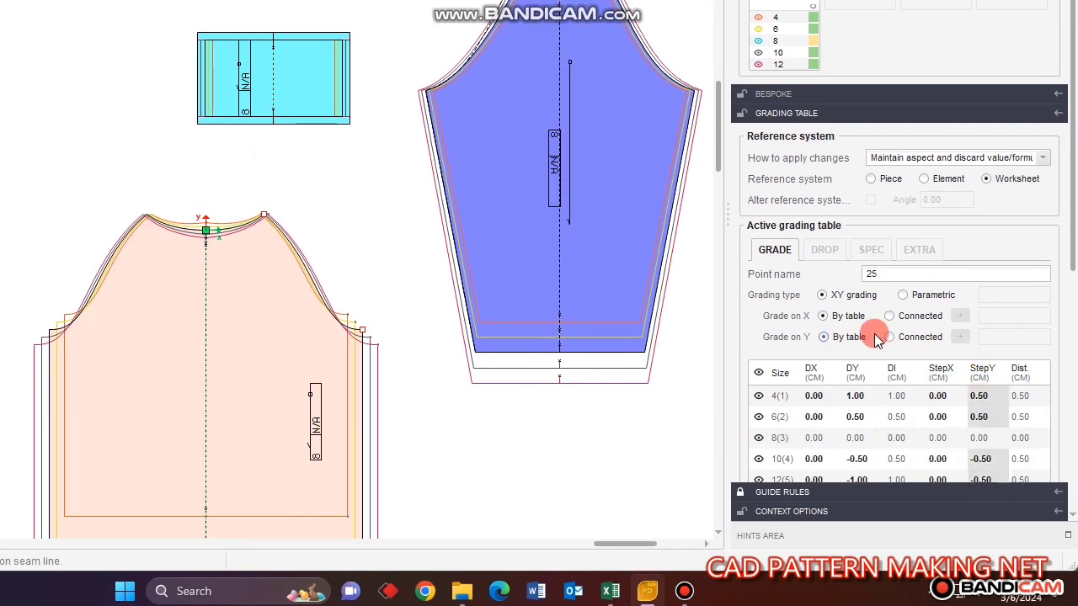
text(-.25)
key(Return)
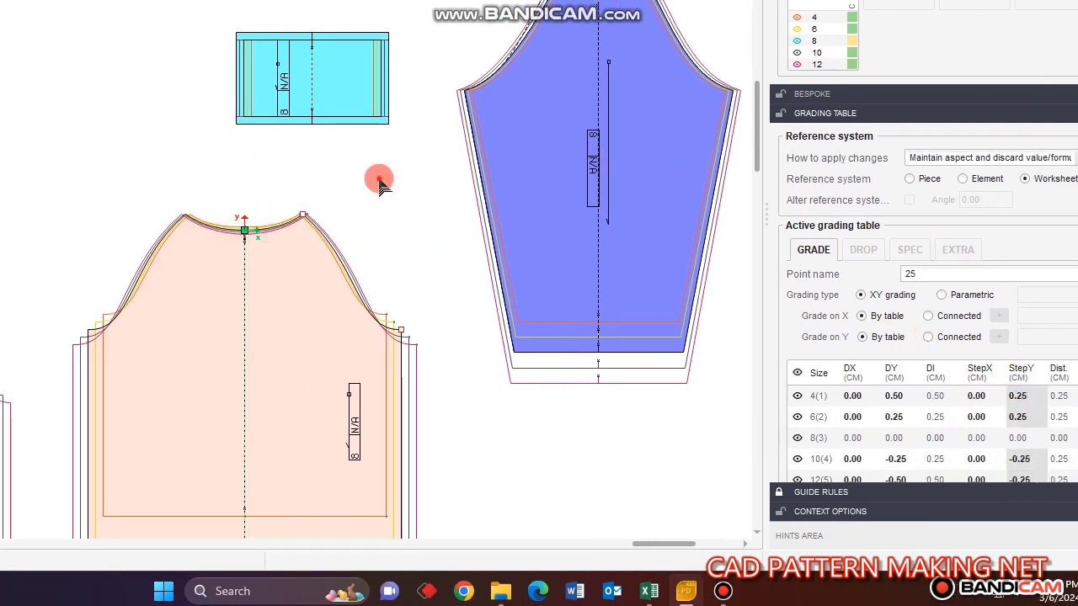
click(339, 182)
scroll(255, 231, up, 2)
click(251, 242)
drag(187, 217, 236, 263)
click(257, 178)
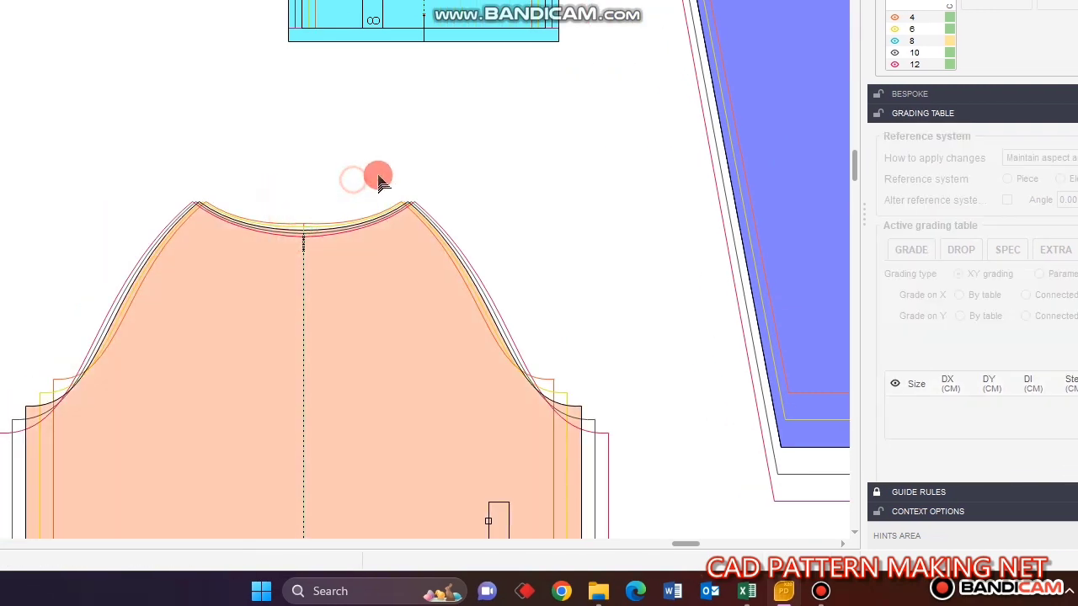
- Move the front and back body pieces slightly closer together on the worksheet
scroll(262, 180, down, 3)
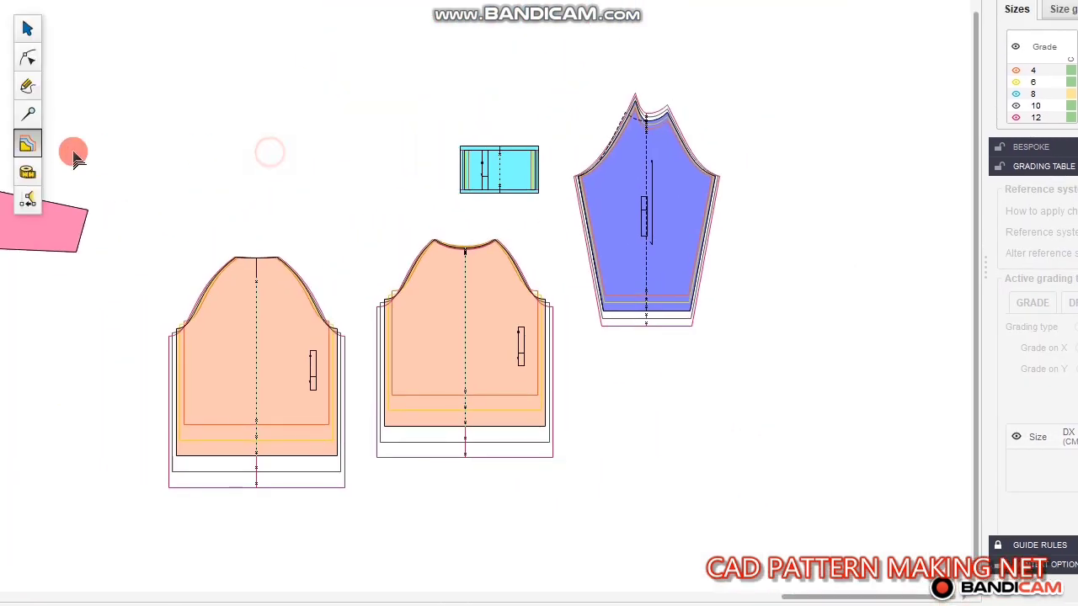
click(27, 30)
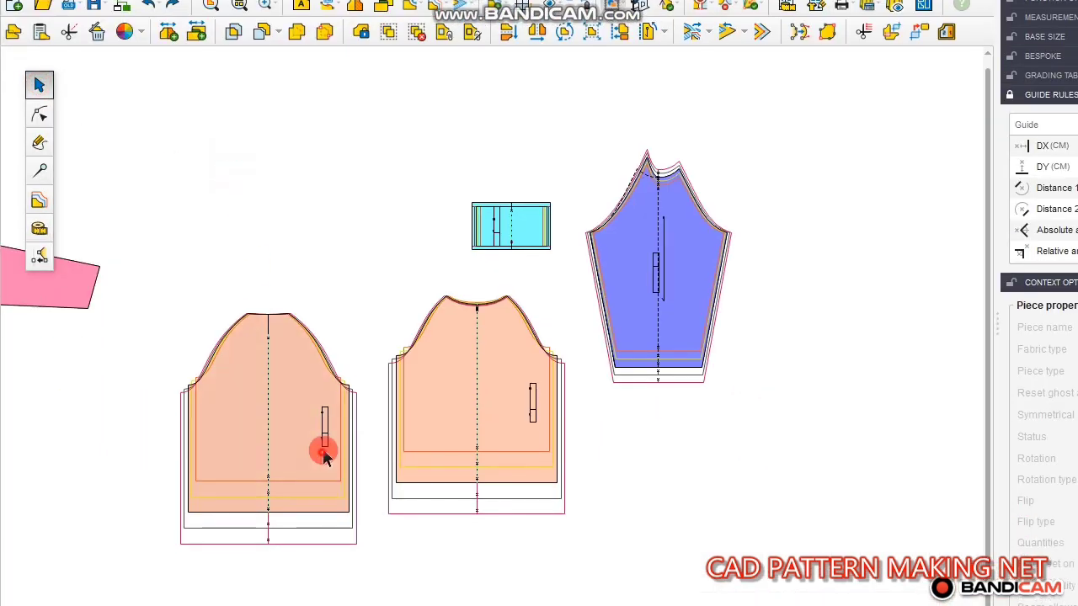
drag(314, 397, 326, 389)
click(333, 248)
scroll(445, 349, up, 2)
drag(576, 429, 568, 441)
click(655, 442)
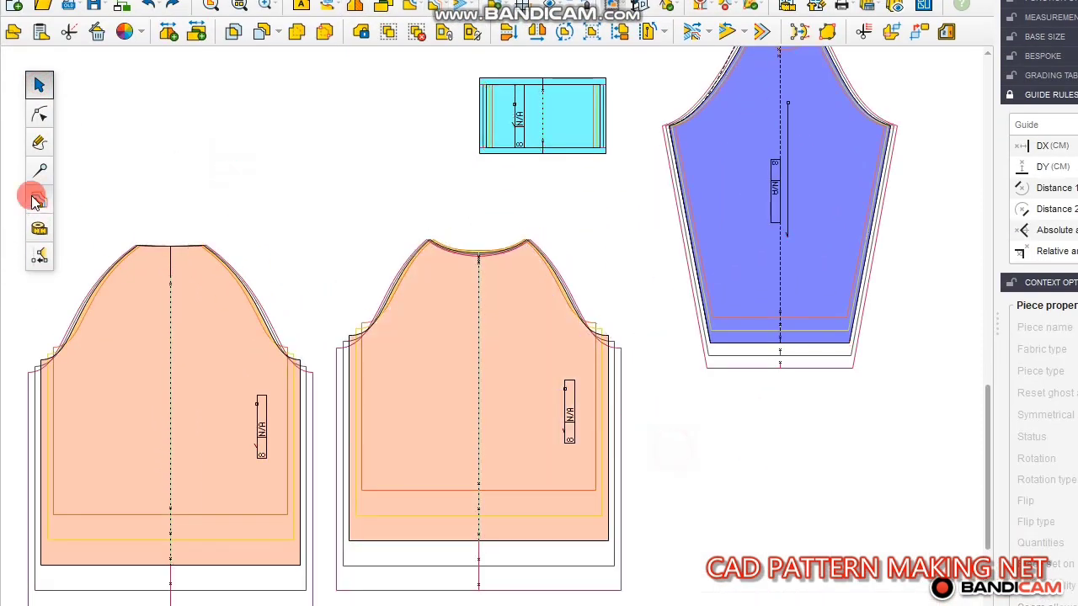
- Measure the back body's armhole curve from the neckline corner to the underarm point across all sizes
click(39, 227)
click(248, 339)
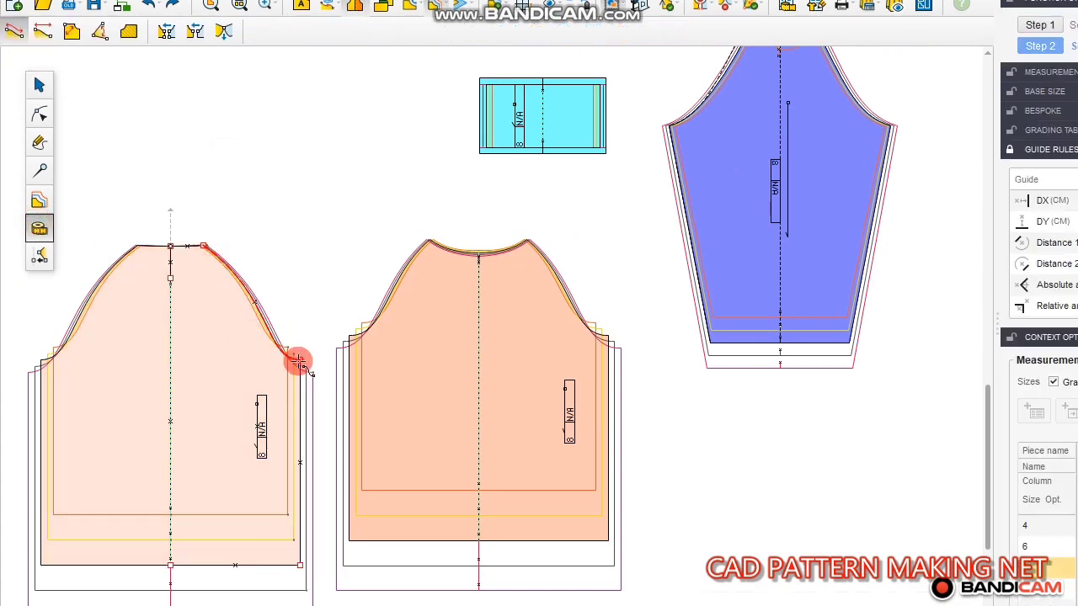
click(298, 361)
scroll(830, 442, down, 1)
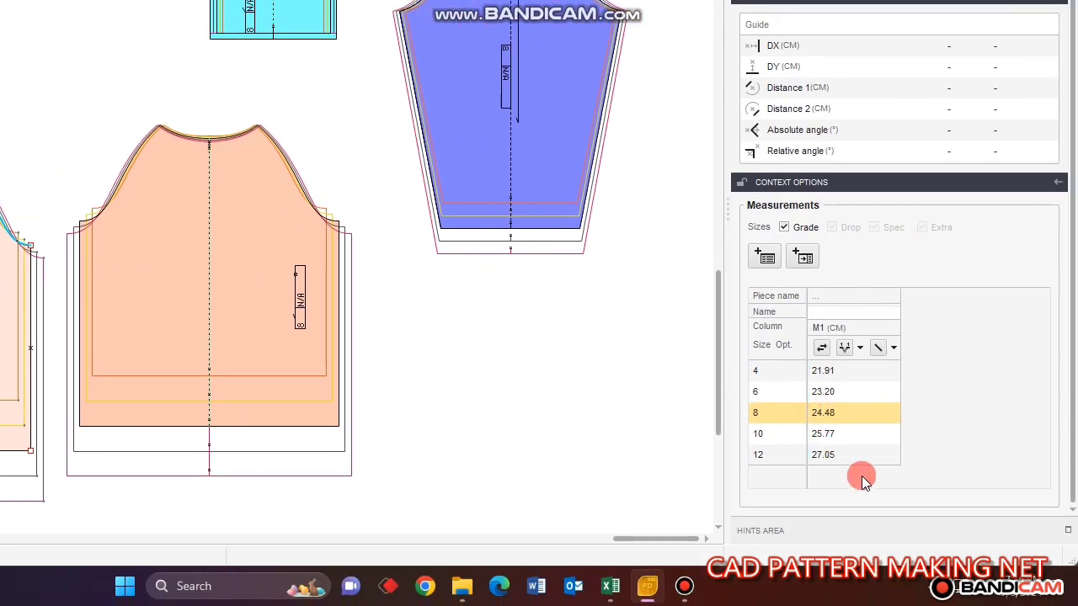
- Measure the front body's armhole curve from the neckline corner to the underarm point across all sizes
click(254, 171)
click(256, 122)
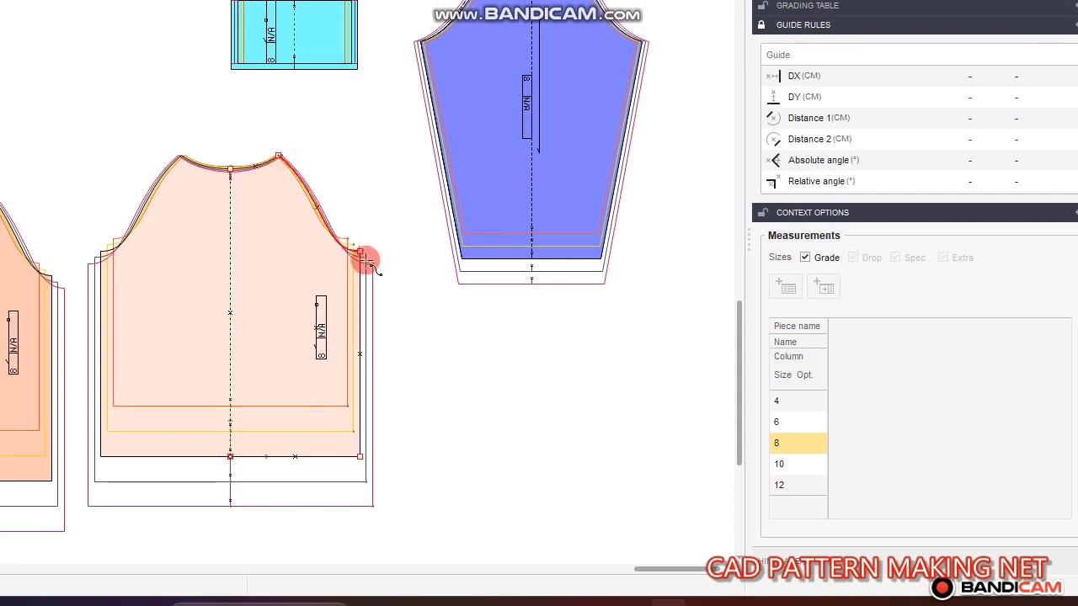
scroll(363, 346, down, 1)
- Measure the sleeve's front armhole curve as a second measurement and compare it with the front body's values for each size
click(514, 175)
click(512, 46)
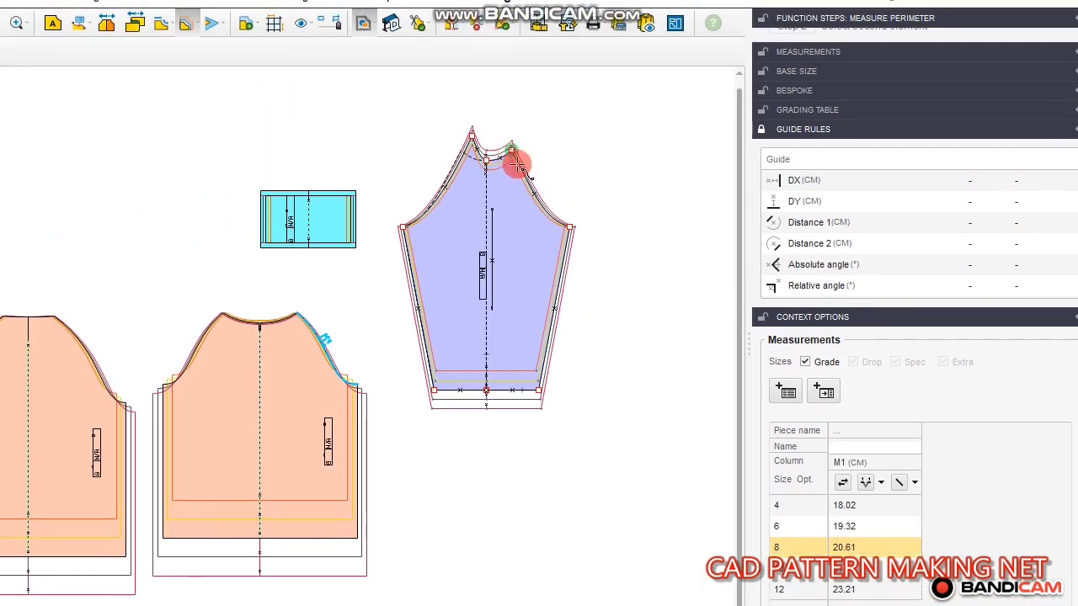
click(556, 223)
click(661, 371)
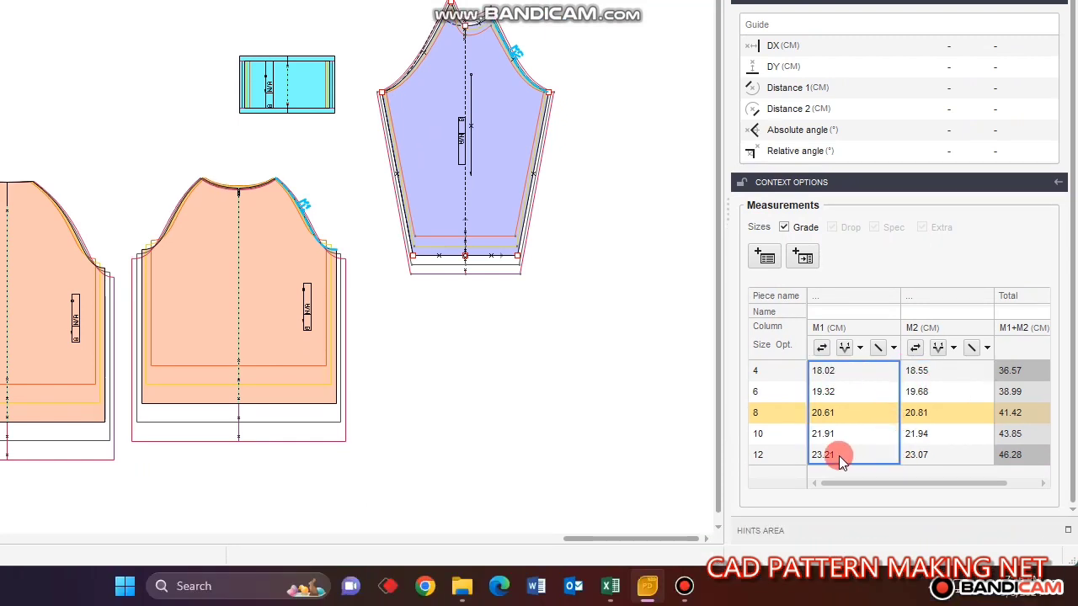
click(910, 459)
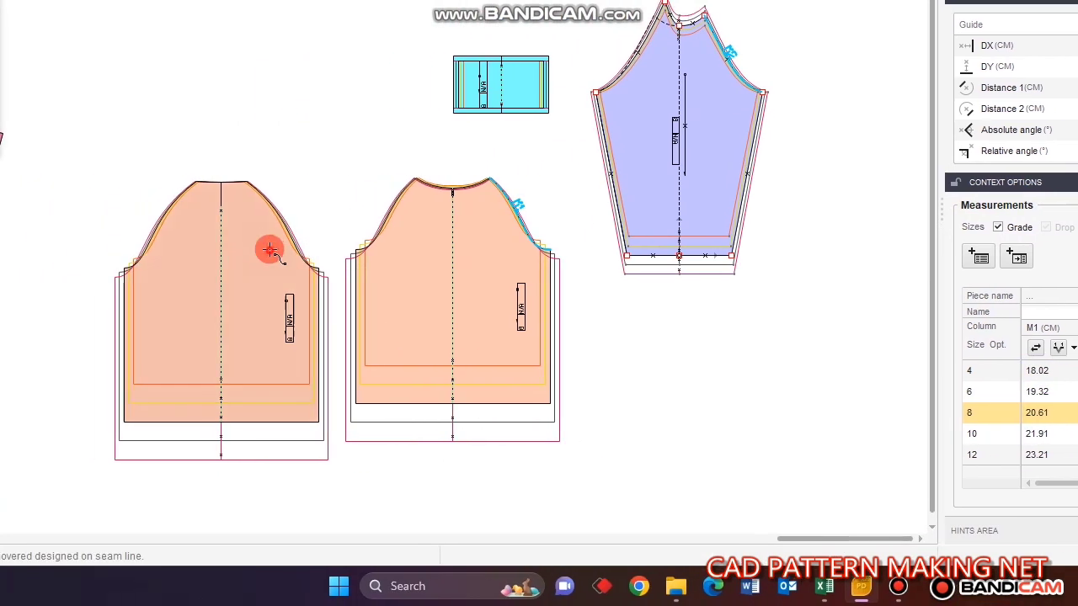
- Start a new measurement of the back body's armhole curve to compare it with the sleeve
click(32, 183)
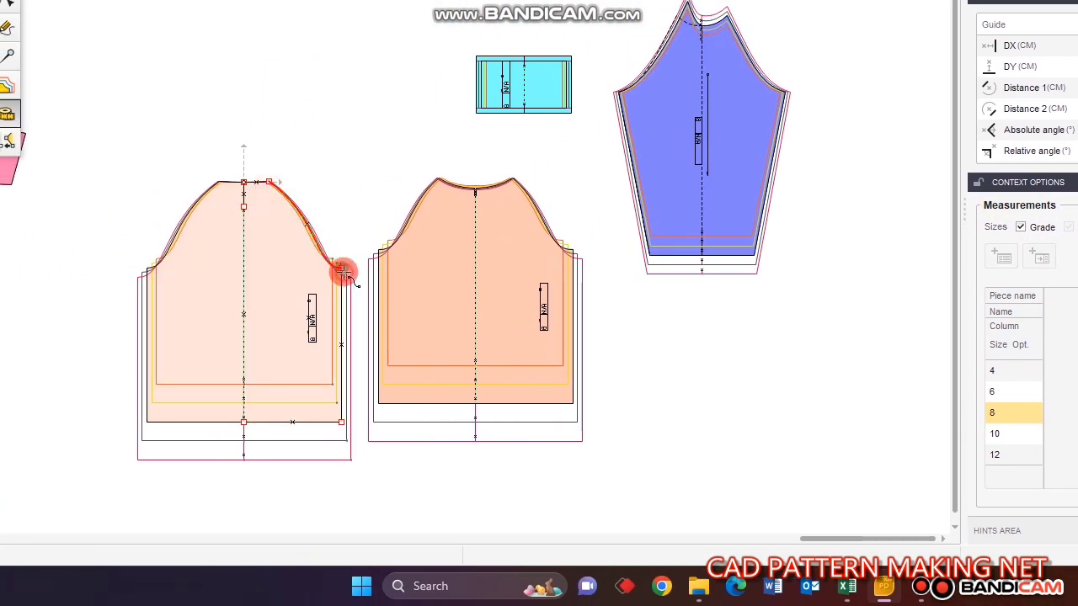